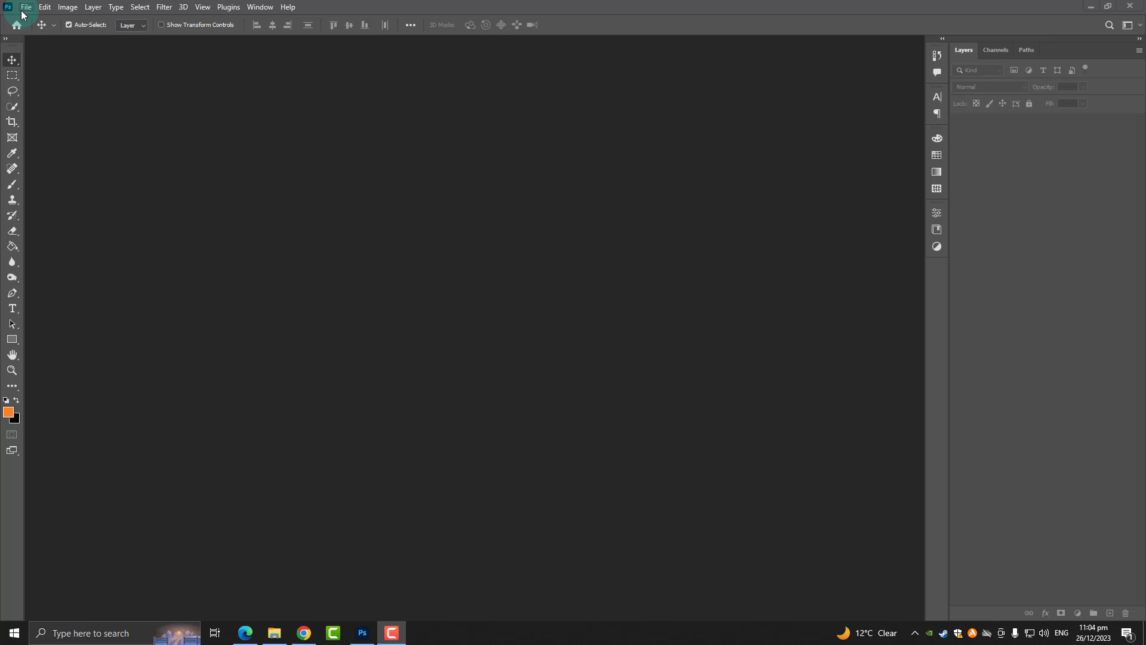
# - Create a blank A4 portrait document at 300 ppi named 'Medical Flyer Design'
pyautogui.click(22, 13)
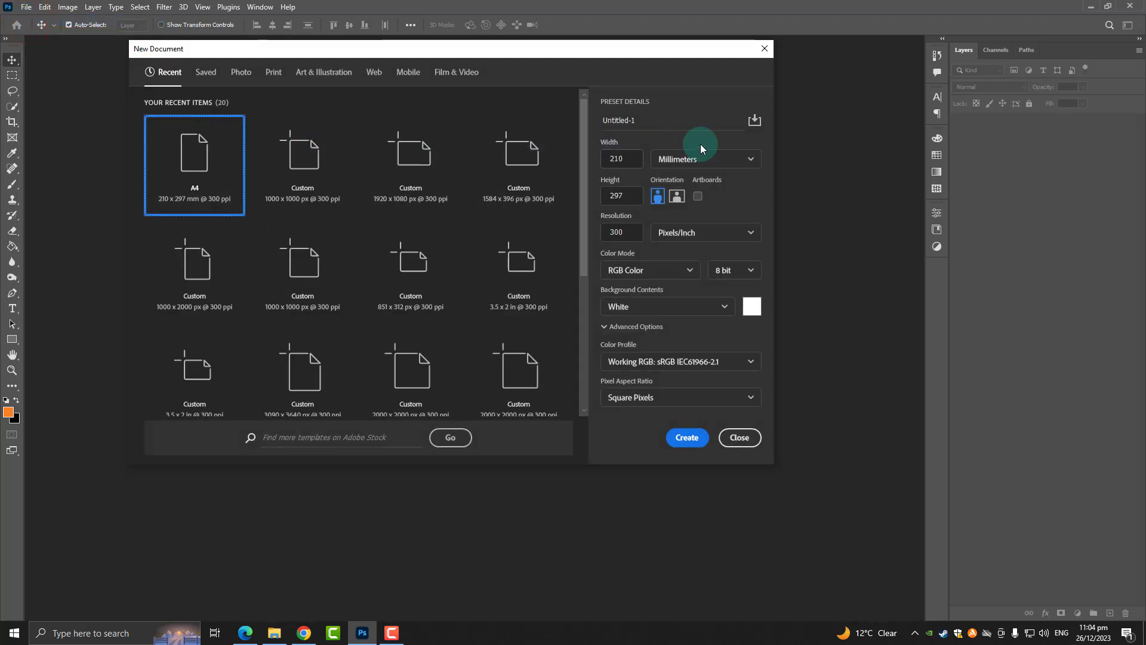
pyautogui.click(651, 119)
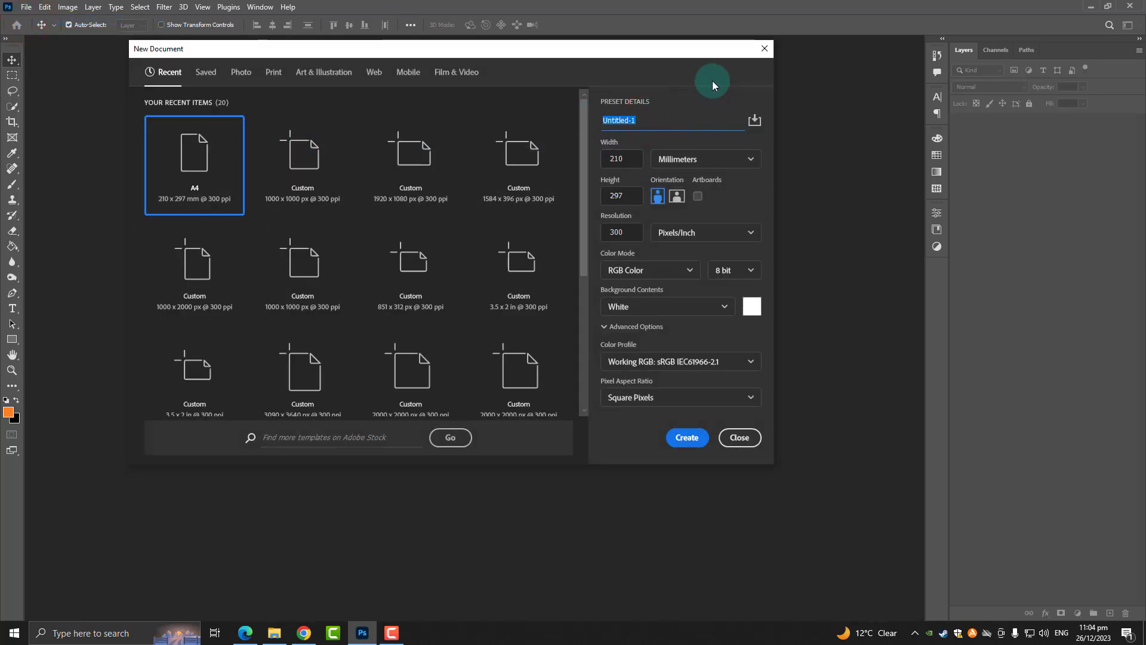
pyautogui.write('Med')
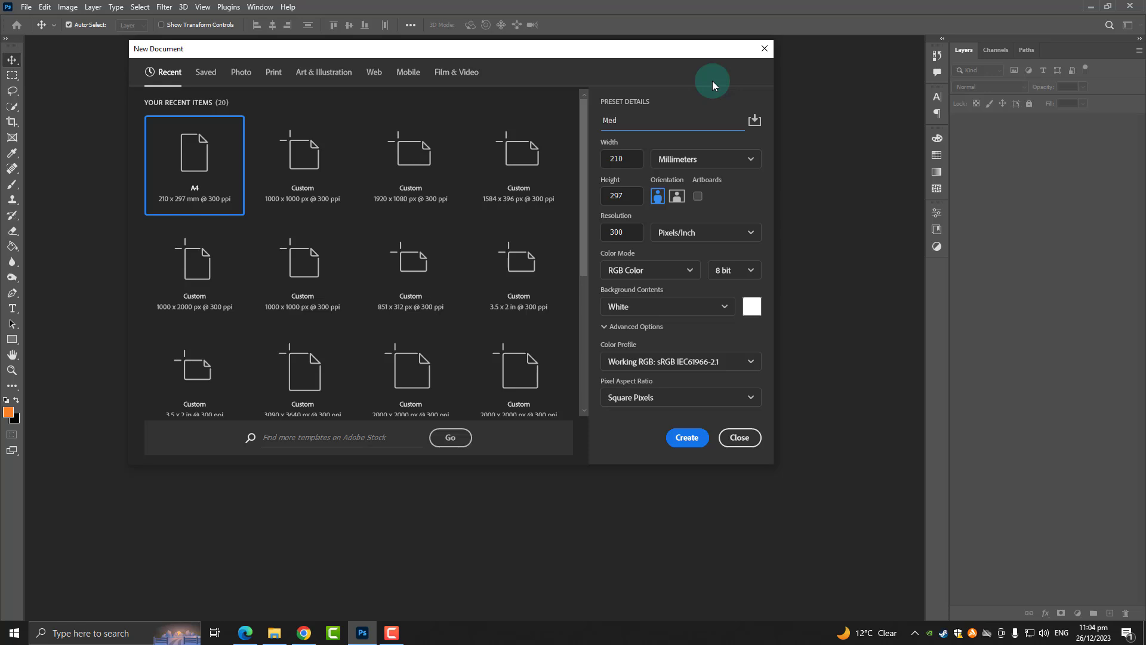
pyautogui.write('ica')
pyautogui.write('l Flyer Design')
pyautogui.click(686, 437)
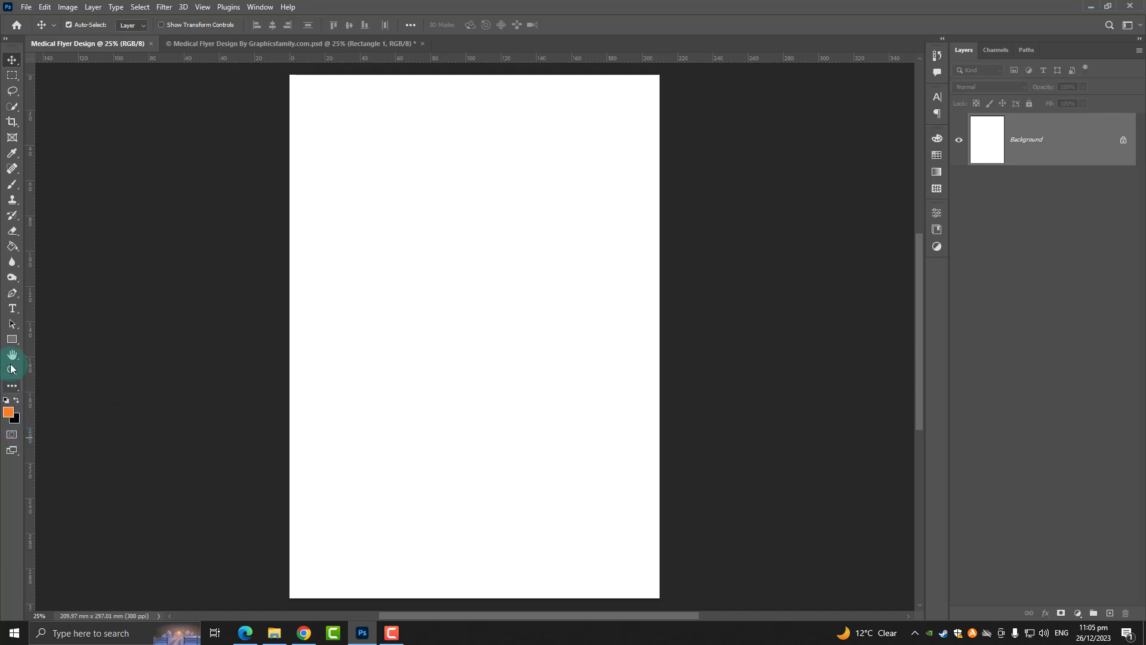
# - Draw a rectangle shape covering the entire A4 page
pyautogui.click(12, 340)
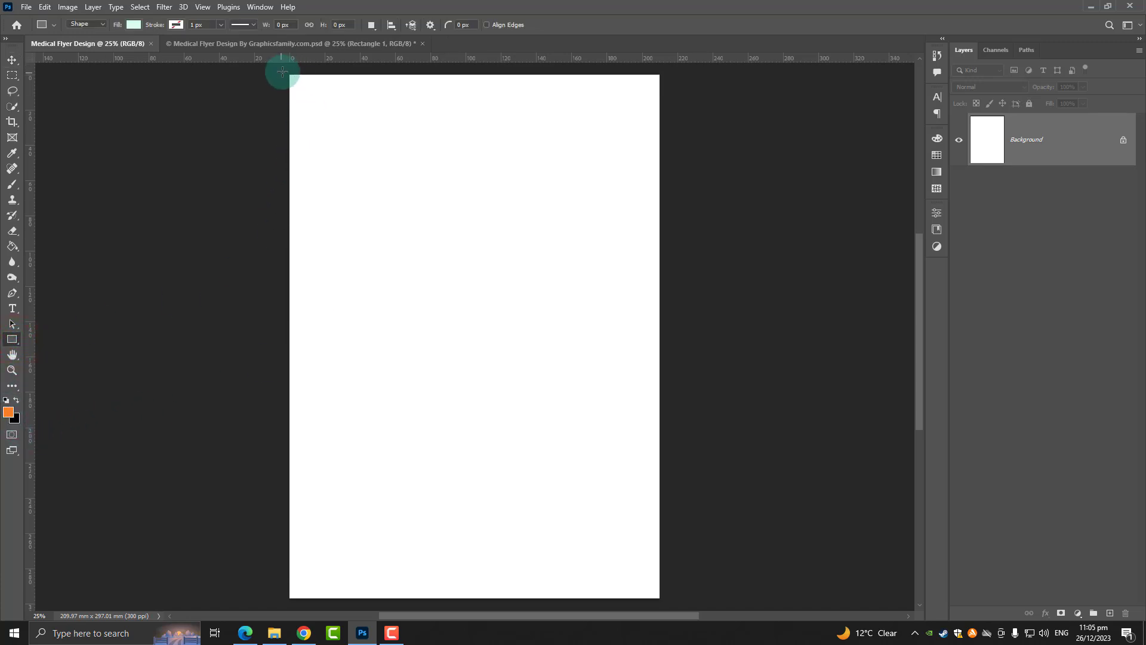
pyautogui.moveTo(288, 71); pyautogui.dragTo(660, 599)
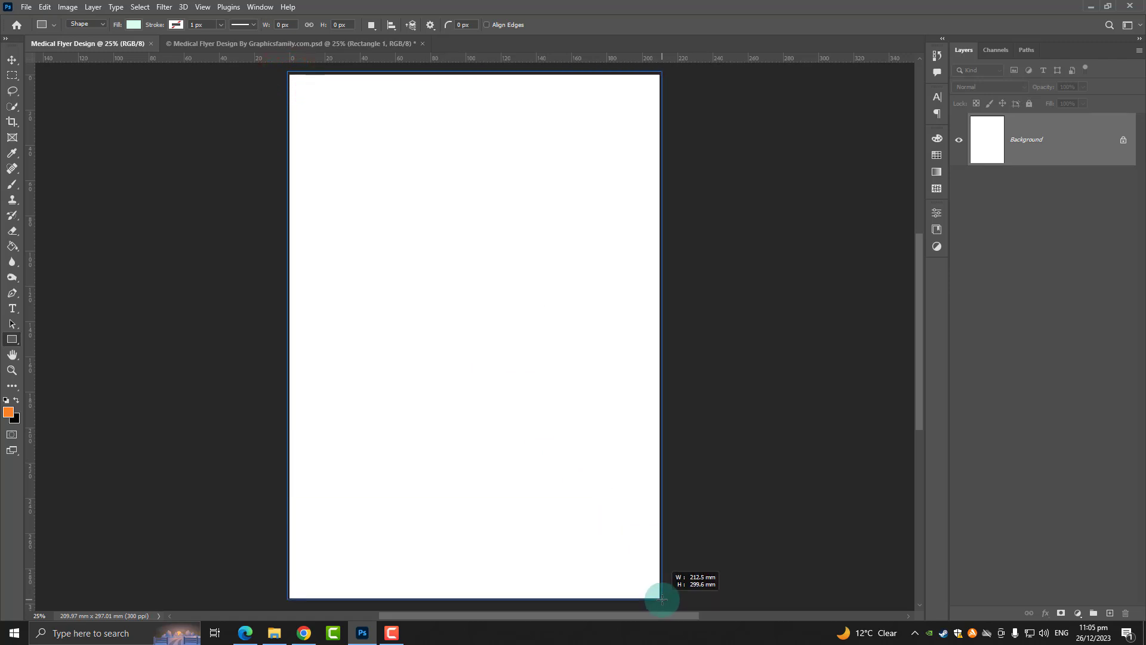
pyautogui.moveTo(661, 599); pyautogui.dragTo(663, 599)
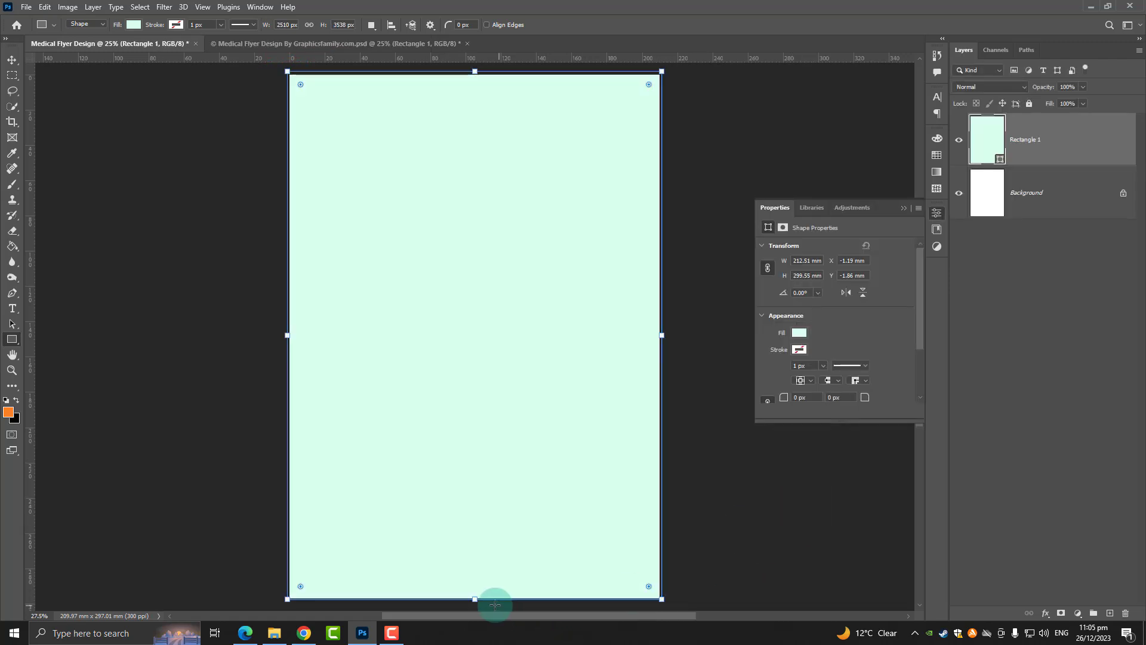
pyautogui.scroll(3, 481, 586)
pyautogui.moveTo(478, 566); pyautogui.dragTo(453, 350)
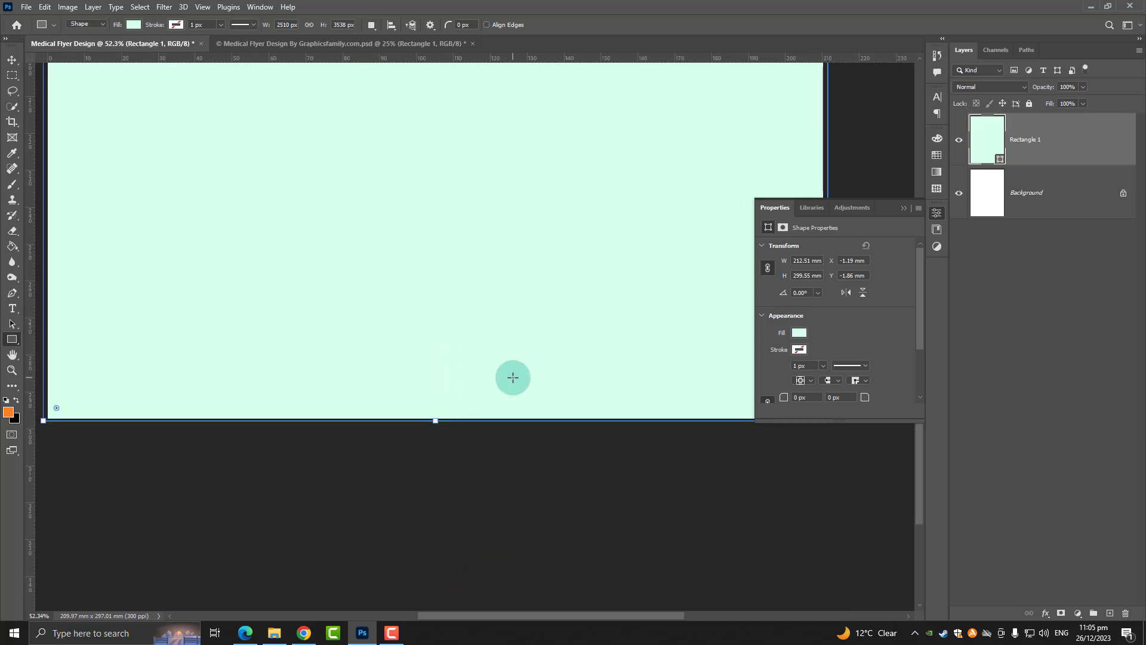
pyautogui.hotkey('ctrl', '0')
# - Fill the full-page rectangle with pale cream-yellow #fcffda
pyautogui.doubleClick(995, 145)
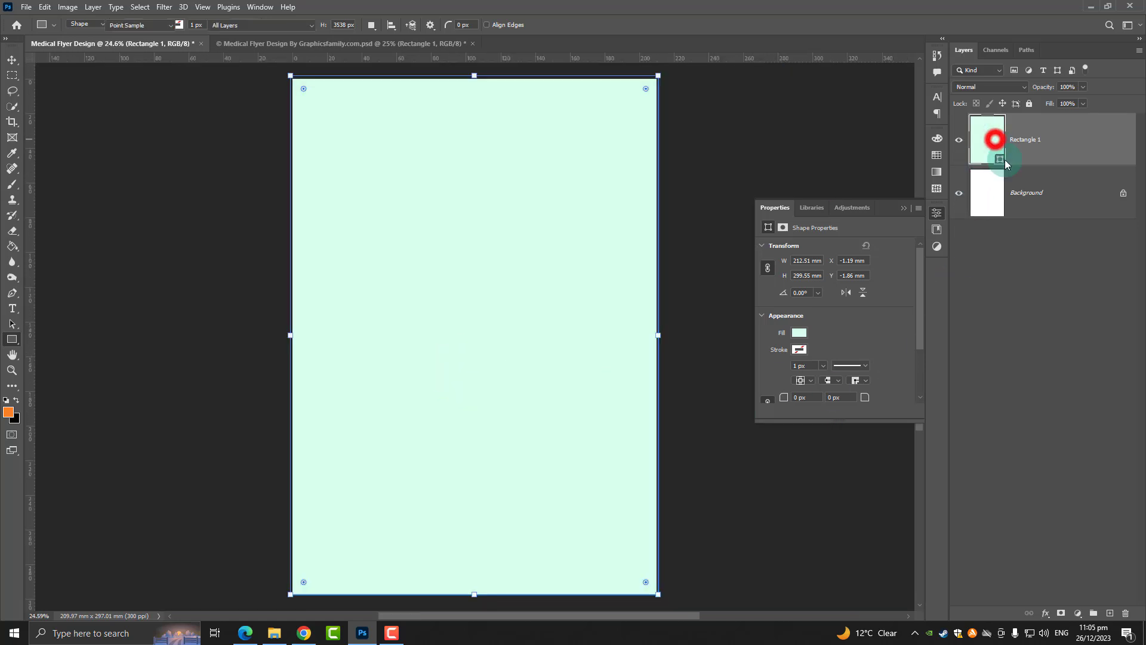
pyautogui.write('fcffda')
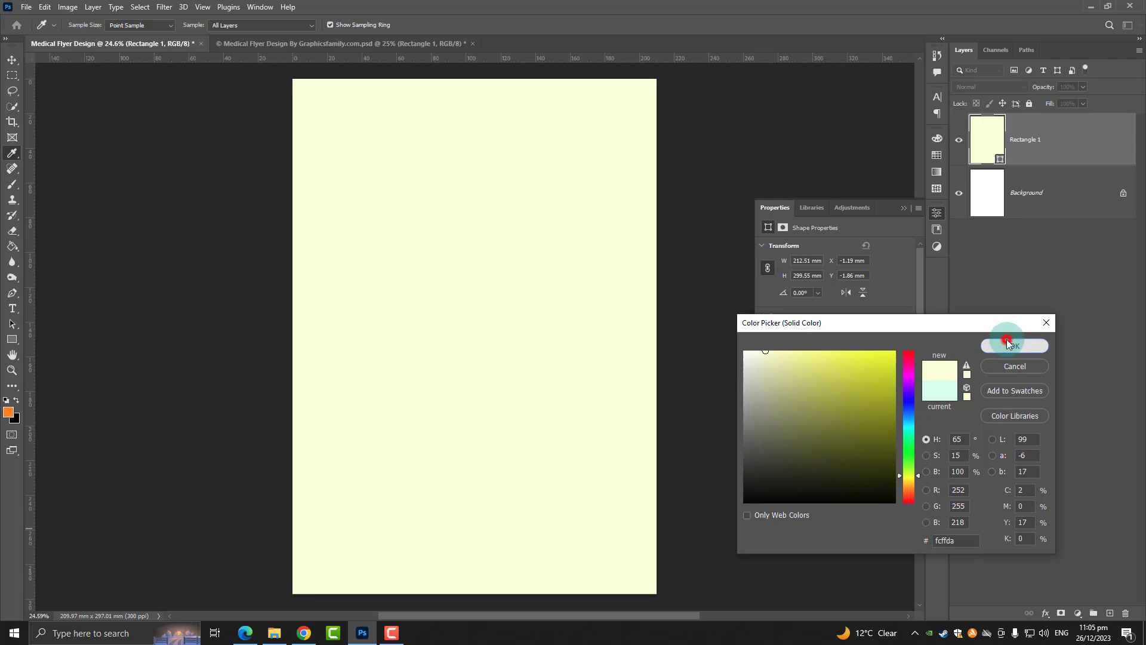
pyautogui.click(1007, 342)
pyautogui.click(12, 60)
pyautogui.scroll(-1, 214, 241)
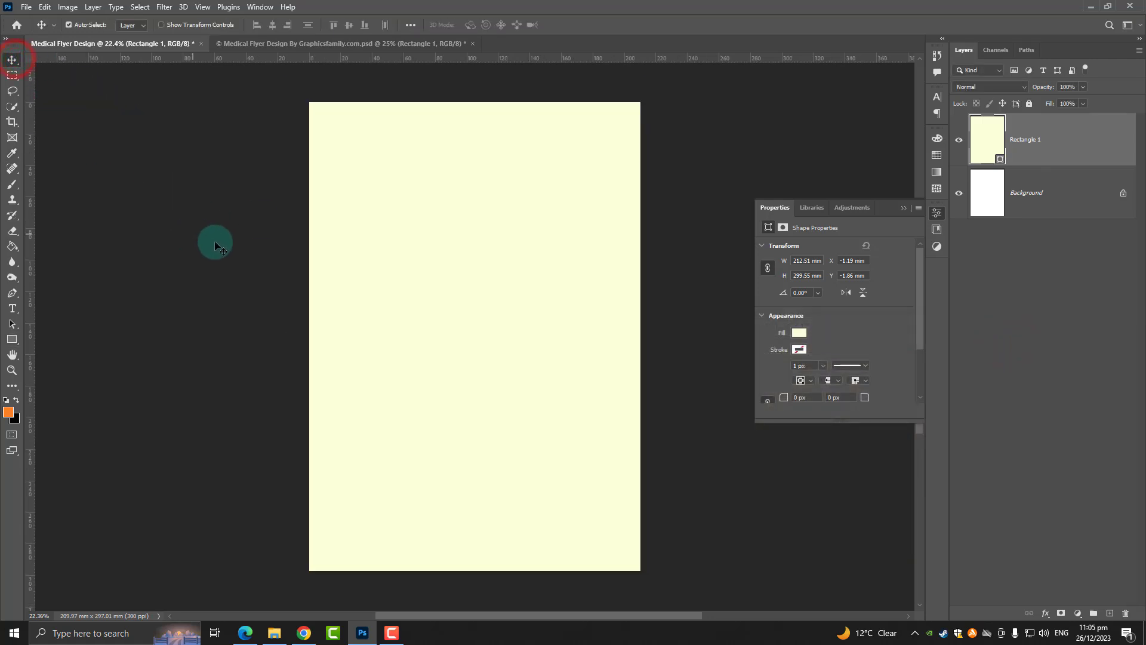
pyautogui.moveTo(214, 241); pyautogui.dragTo(157, 265)
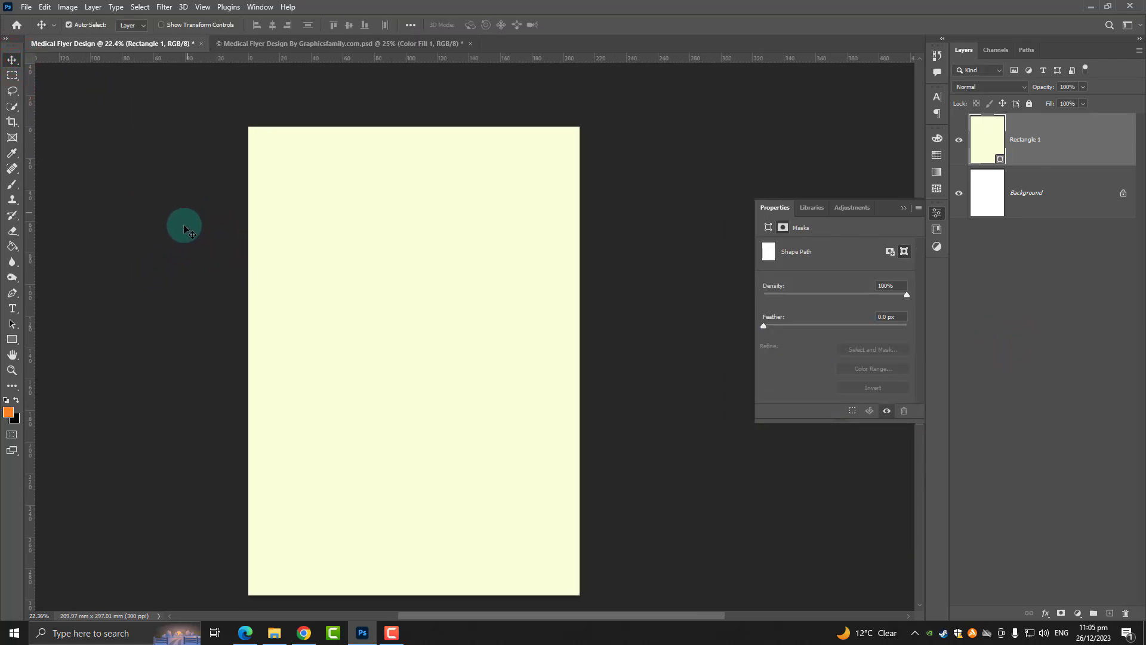
# - Trace a wavy curve across the page with the Pen tool, extending past both edges
pyautogui.scroll(2, 197, 286)
pyautogui.moveTo(242, 346); pyautogui.dragTo(251, 370)
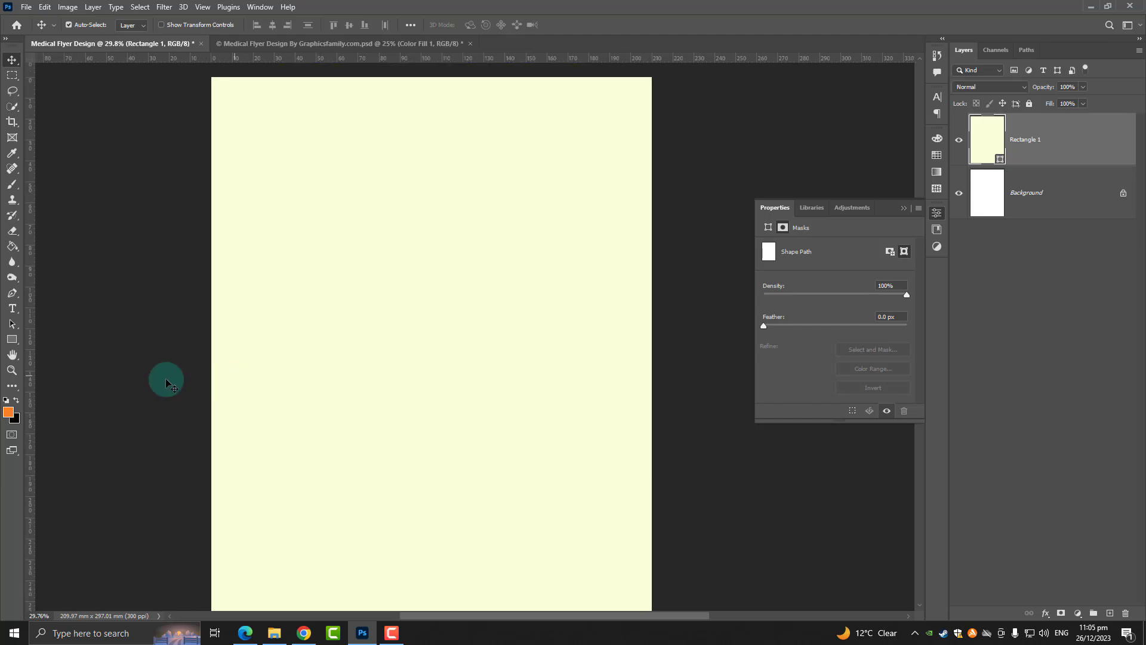
pyautogui.click(12, 292)
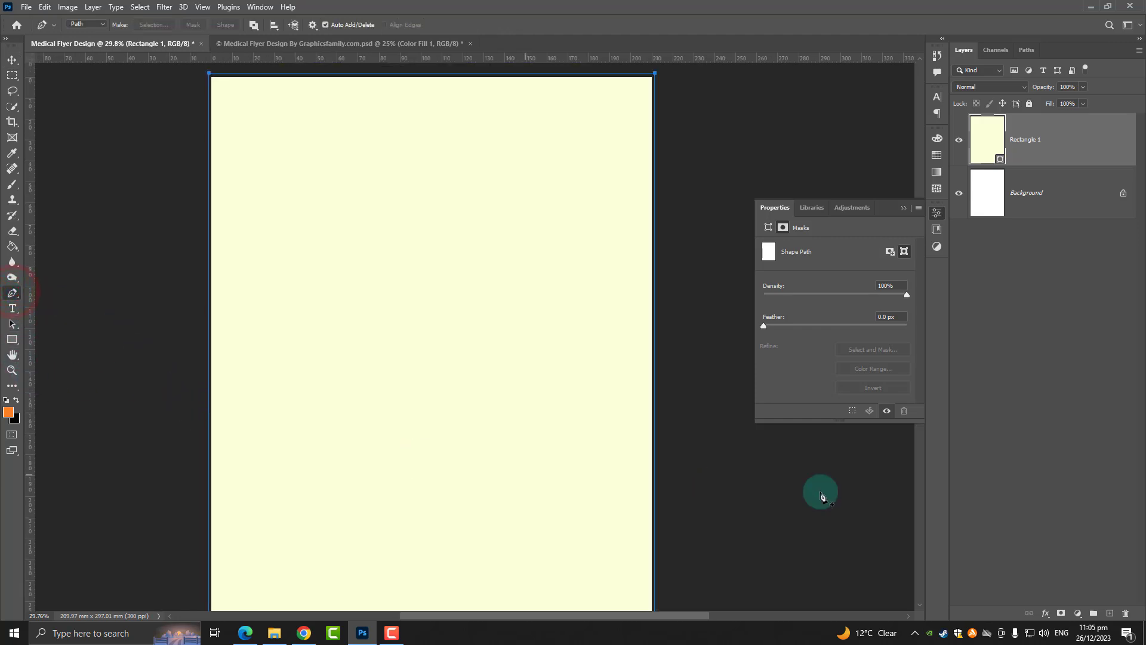
pyautogui.click(1040, 496)
pyautogui.click(190, 461)
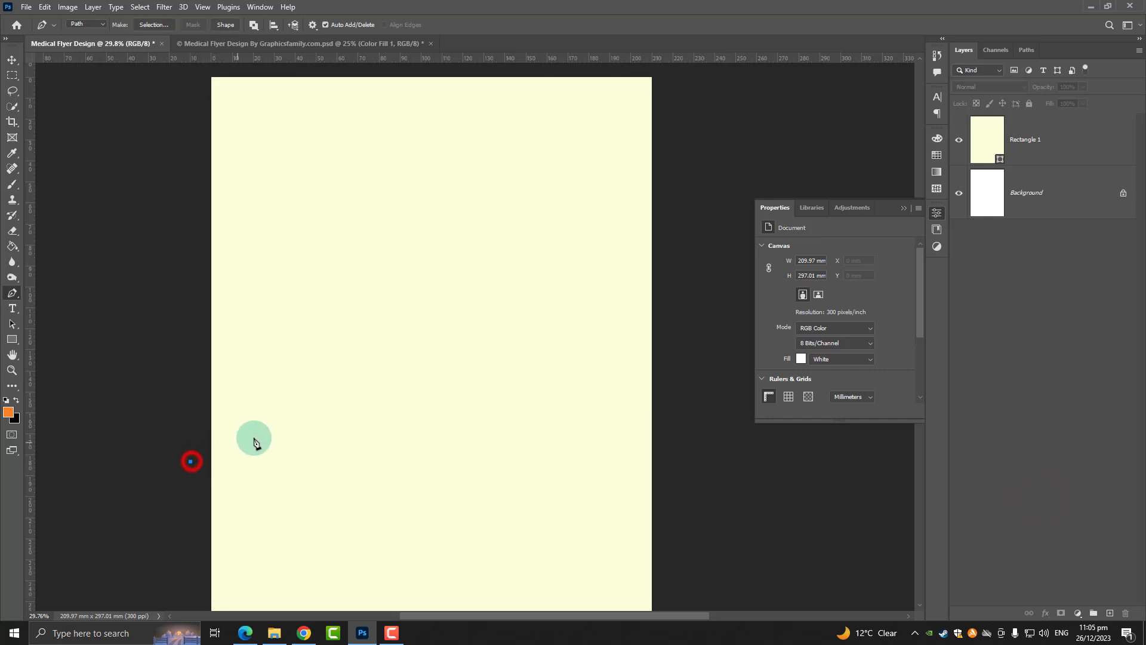
pyautogui.moveTo(332, 422); pyautogui.dragTo(408, 475)
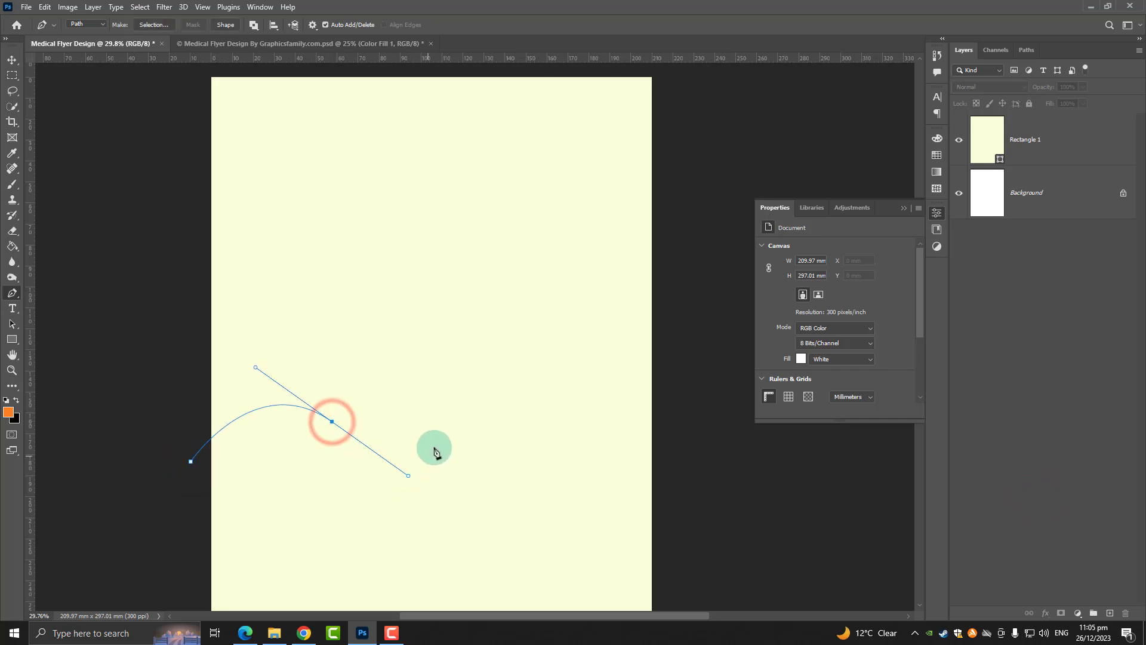
pyautogui.moveTo(495, 422); pyautogui.dragTo(523, 395)
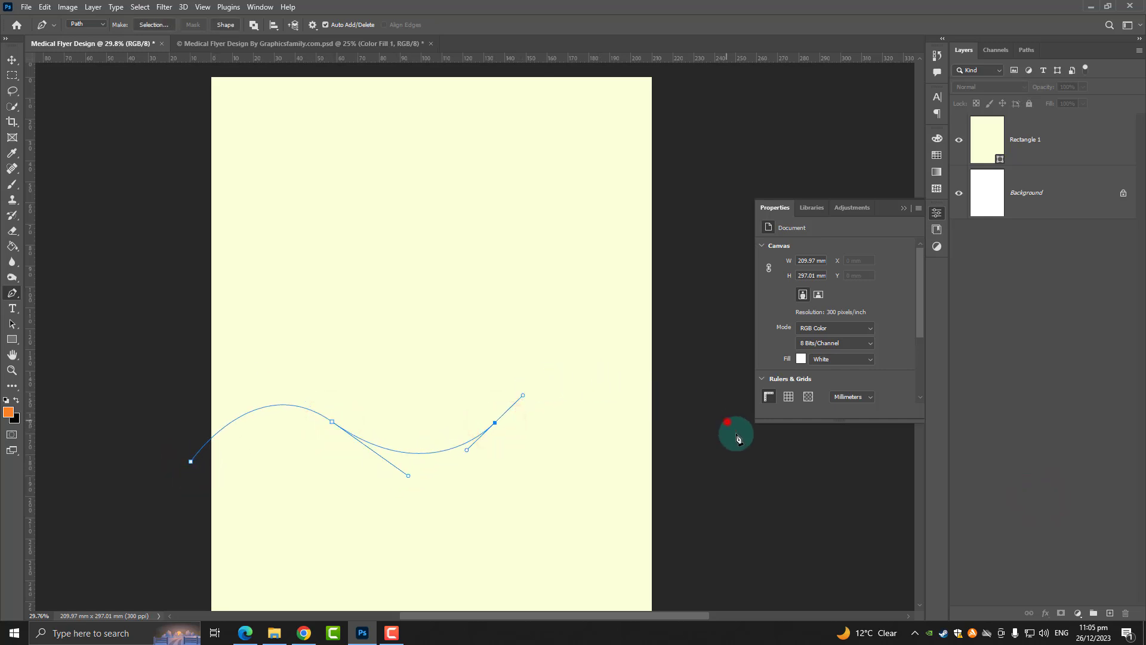
pyautogui.moveTo(727, 421); pyautogui.dragTo(839, 542)
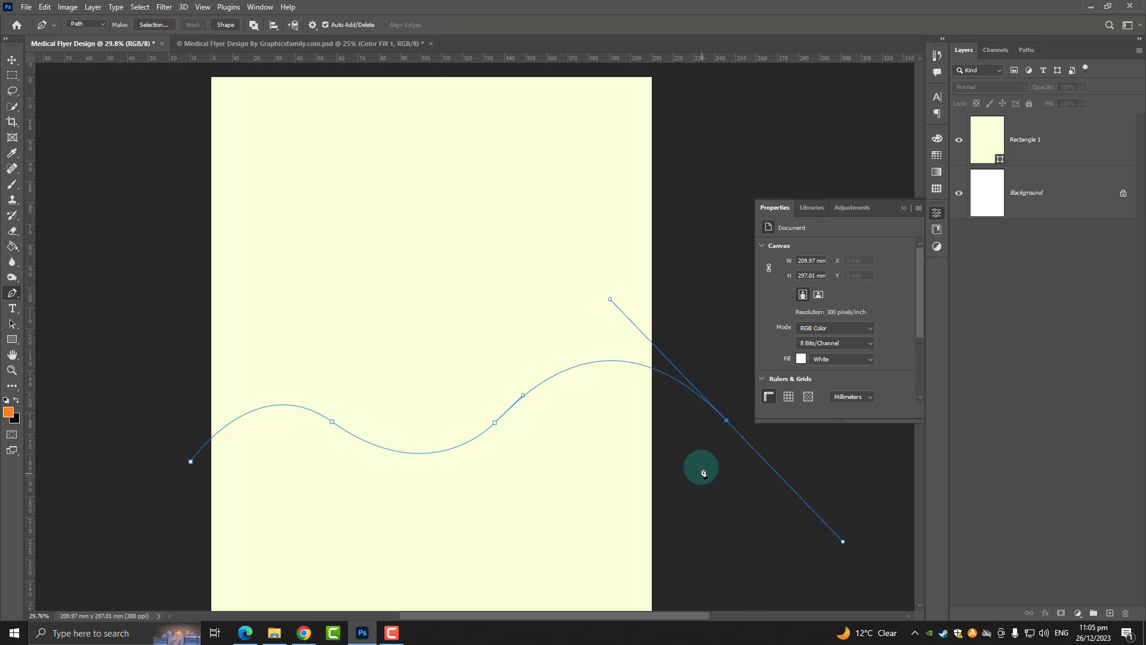
# - Close the path above the page top and turn it into a Solid Color fill layer
pyautogui.scroll(-3, 728, 425)
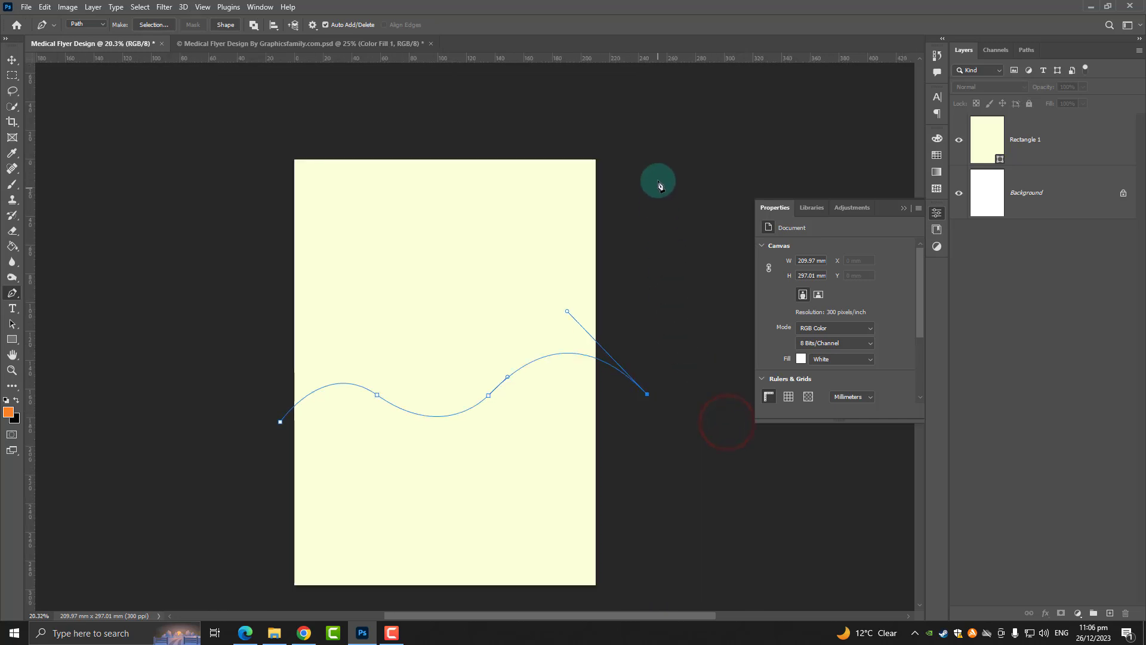
pyautogui.keyDown('shift'); pyautogui.click(646, 148); pyautogui.keyUp('shift')
pyautogui.keyDown('shift'); pyautogui.click(280, 149); pyautogui.keyUp('shift')
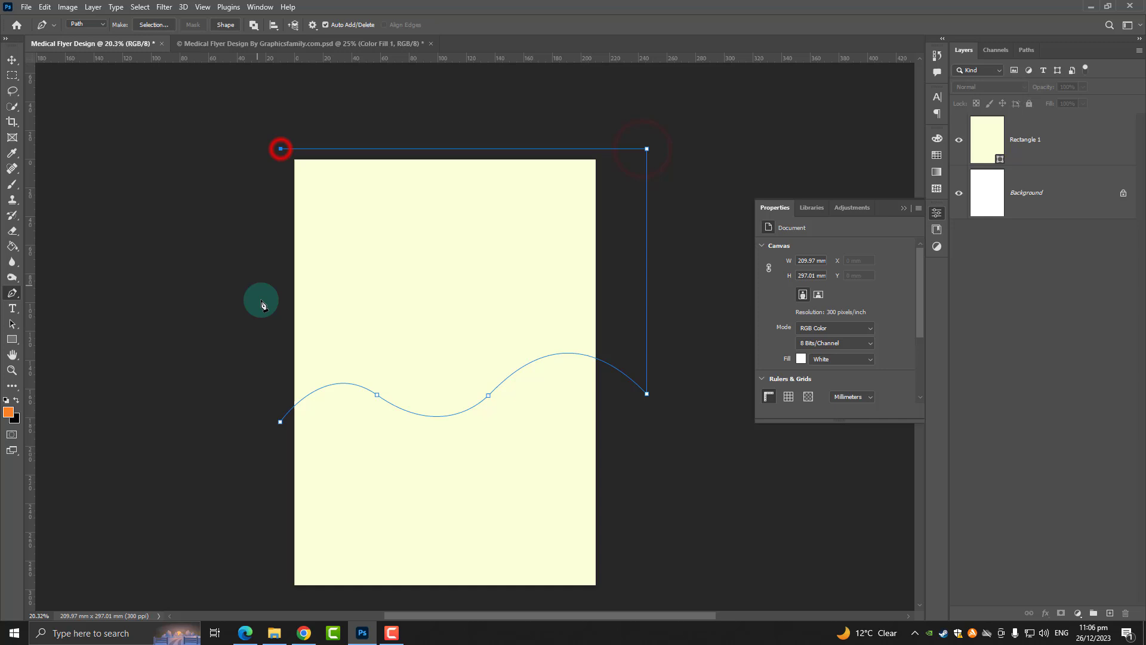
pyautogui.click(280, 422)
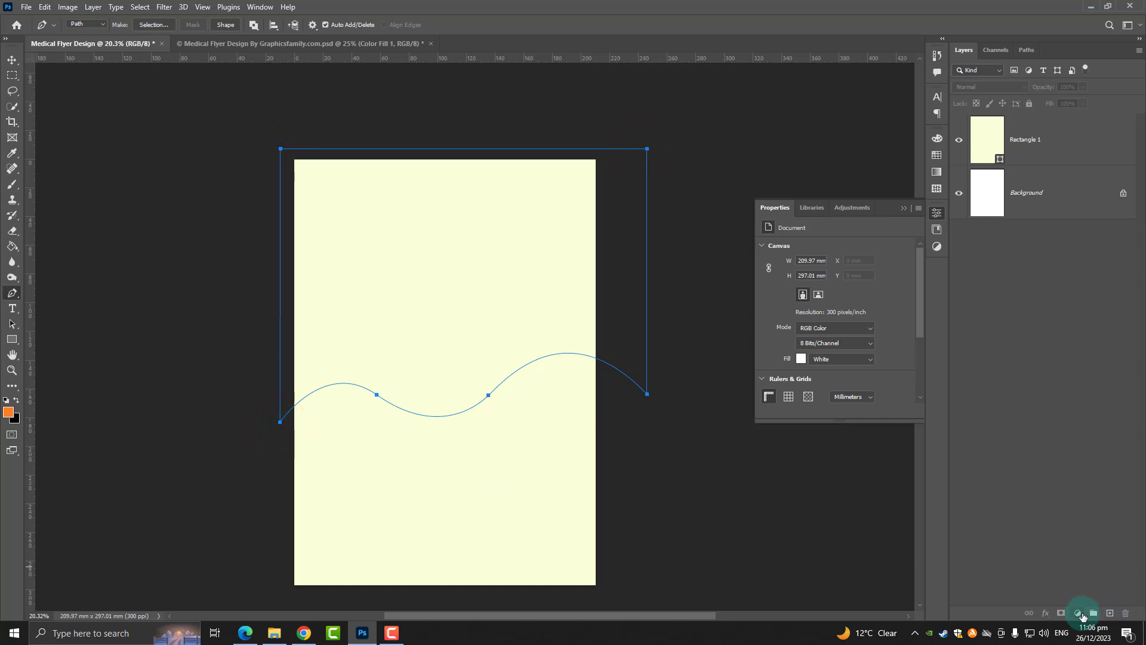
pyautogui.click(1078, 613)
pyautogui.click(1069, 404)
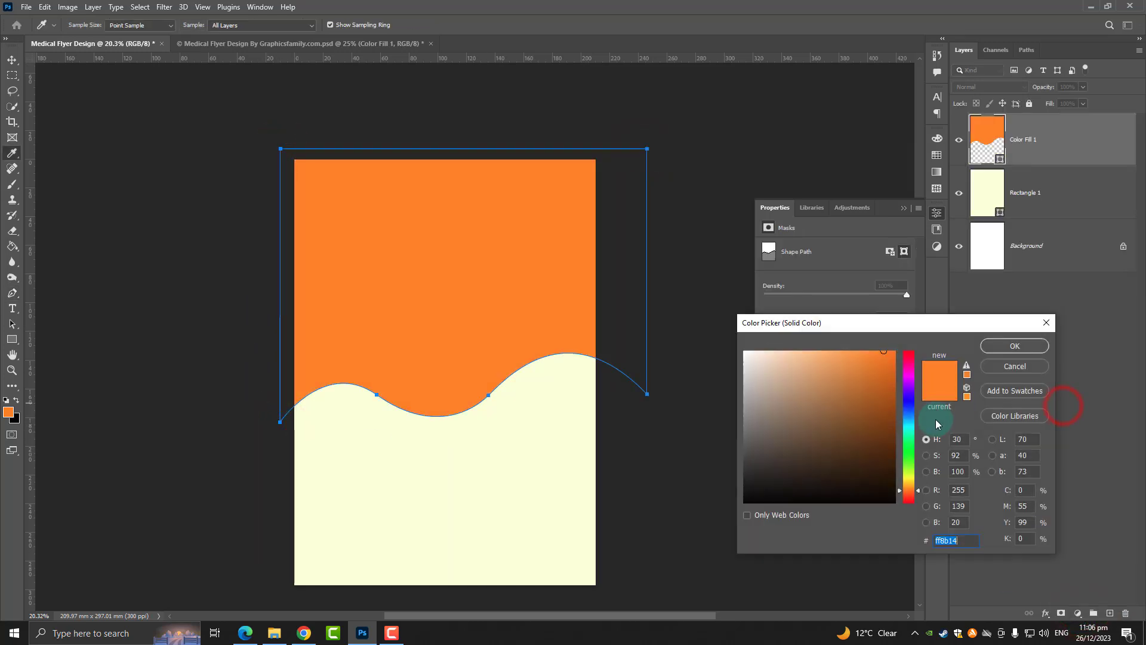
# - Set the wavy top fill colour to green #00a36b
pyautogui.click(987, 463)
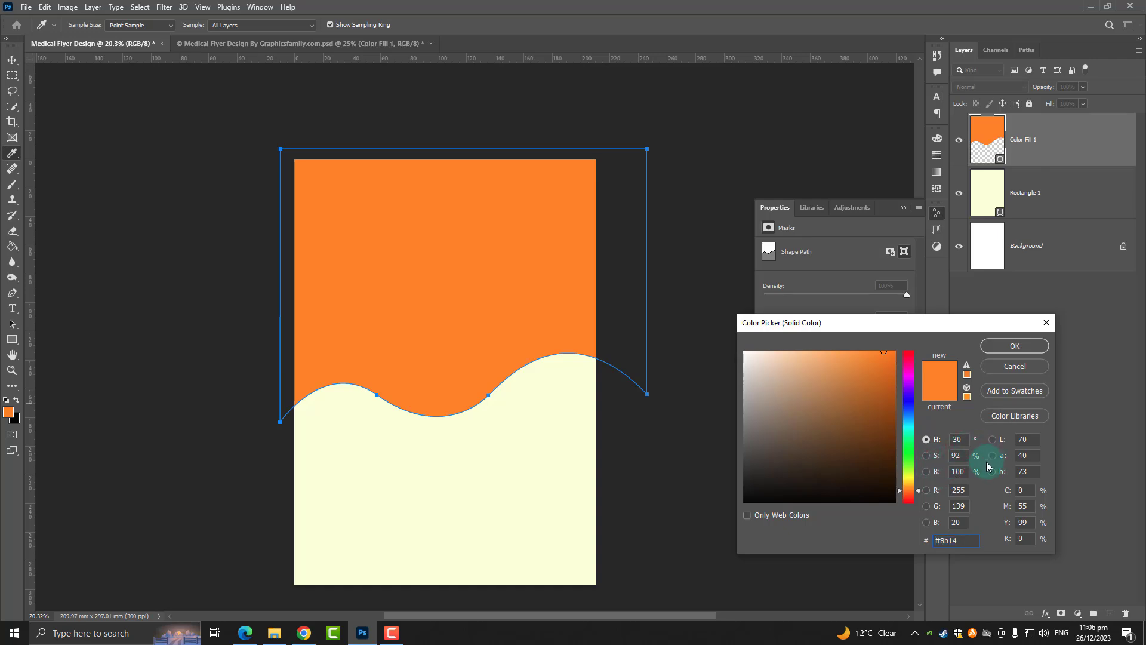
pyautogui.click(995, 347)
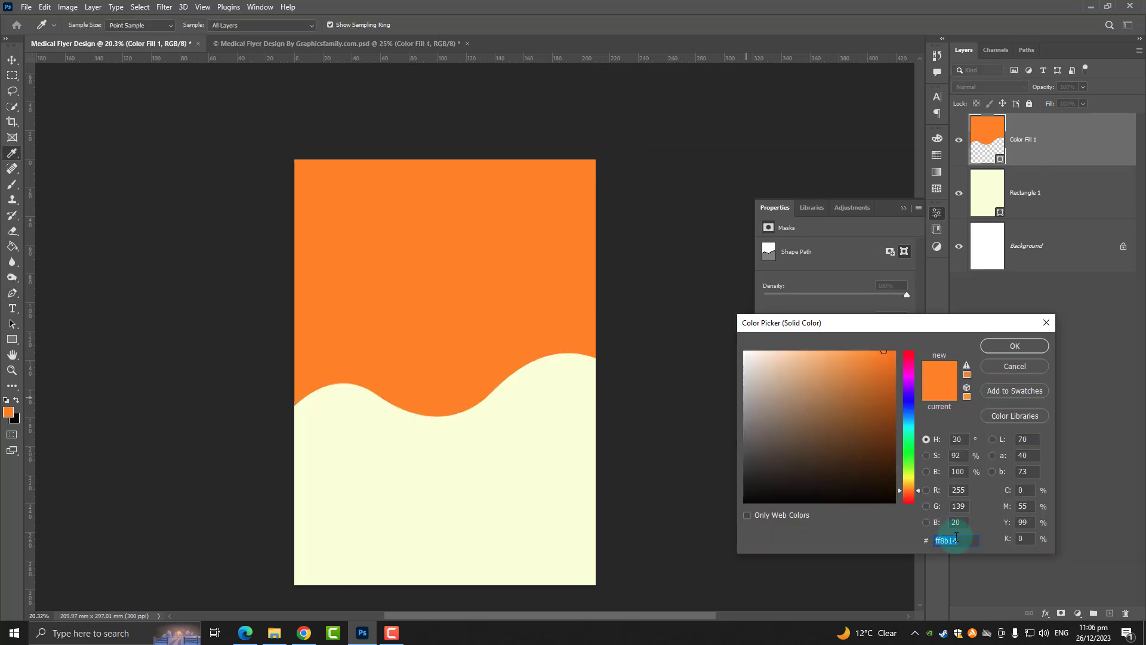
pyautogui.write('00a36b')
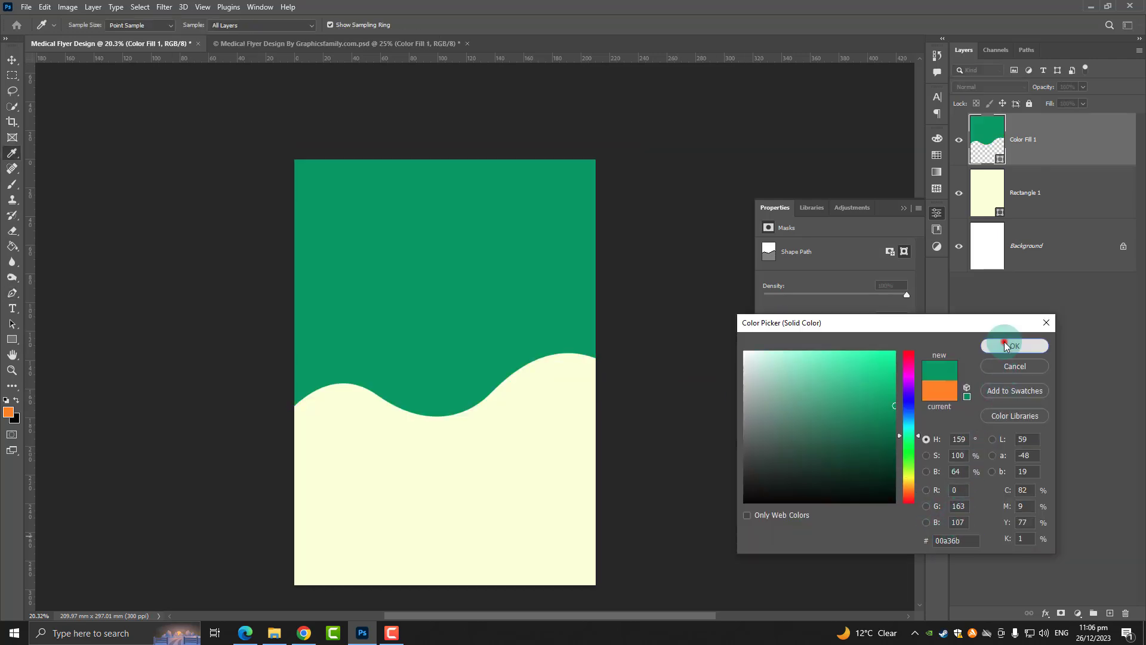
pyautogui.click(1005, 344)
pyautogui.click(12, 60)
pyautogui.scroll(1, 212, 293)
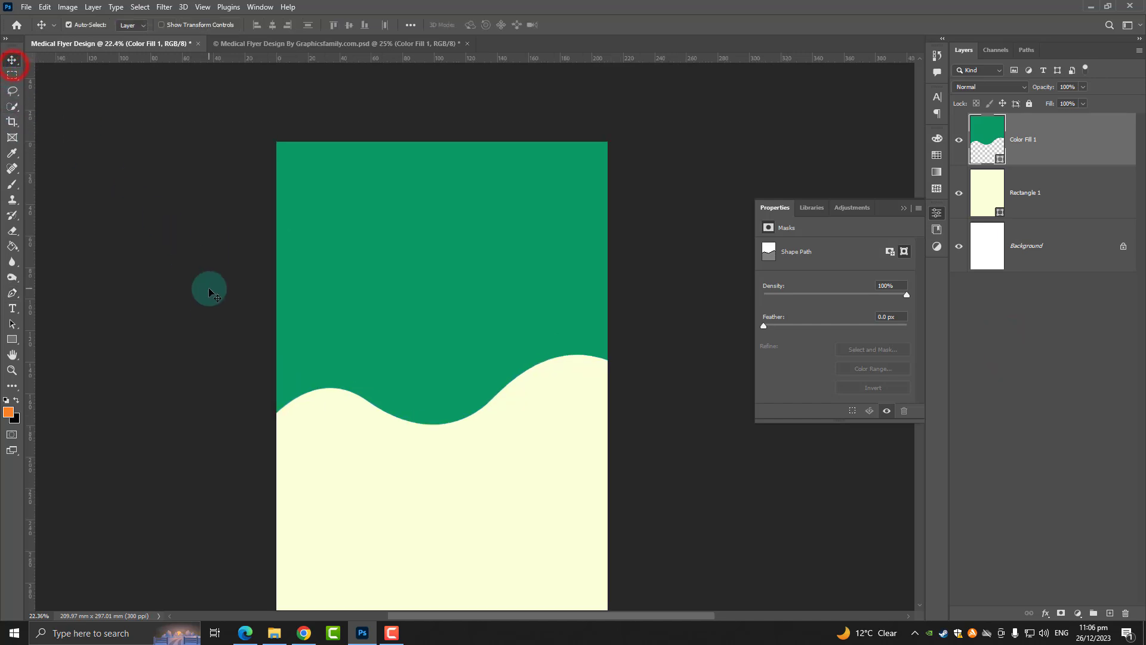
pyautogui.scroll(1, 226, 340)
pyautogui.scroll(2, 305, 466)
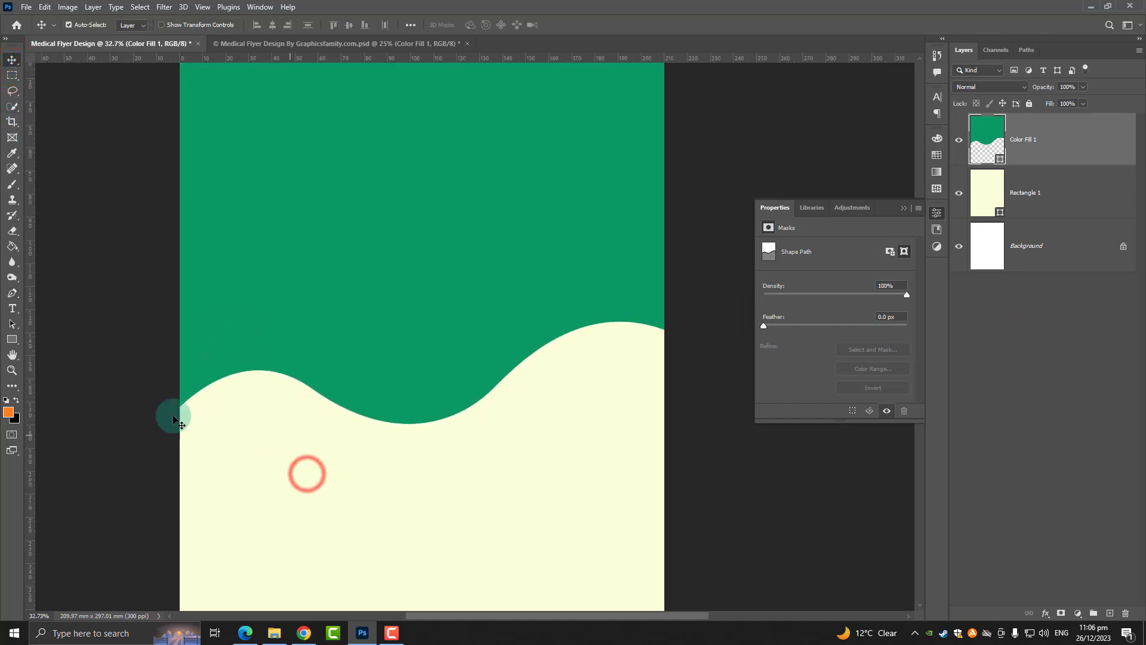
# - Draw a six-sided polygon over the wave near the centre, rotated so a point faces up
pyautogui.rightClick(12, 338)
pyautogui.click(59, 373)
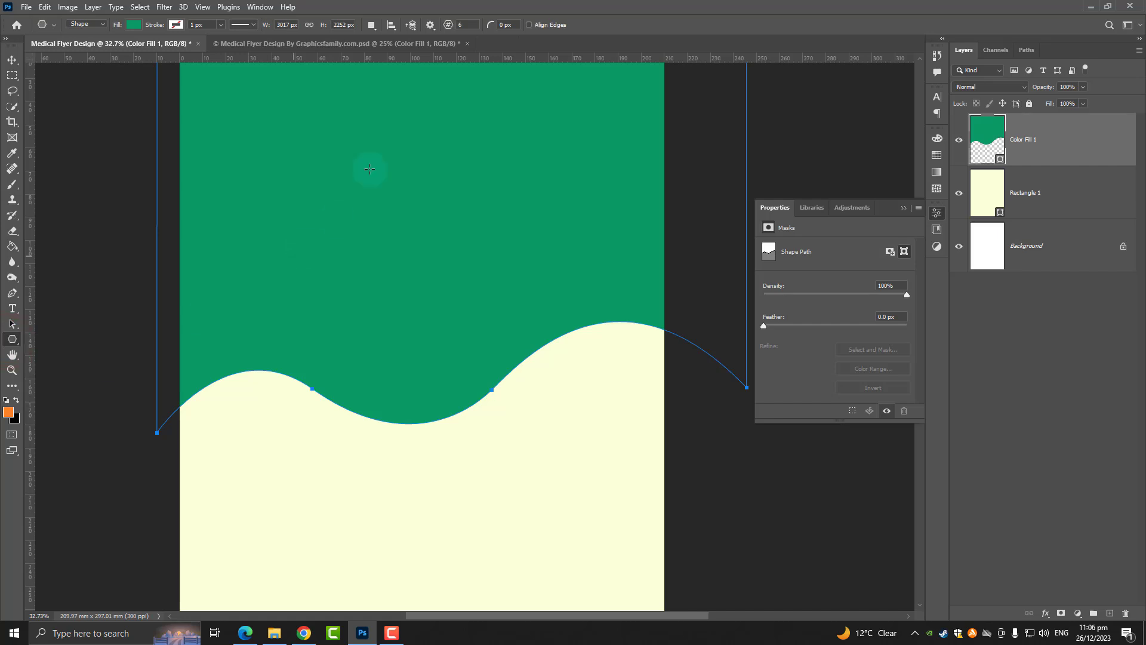
pyautogui.click(466, 25)
pyautogui.click(963, 509)
pyautogui.moveTo(394, 261)
pyautogui.mouseDown()
pyautogui.moveTo(596, 560)
pyautogui.moveTo(640, 588)
pyautogui.mouseUp()
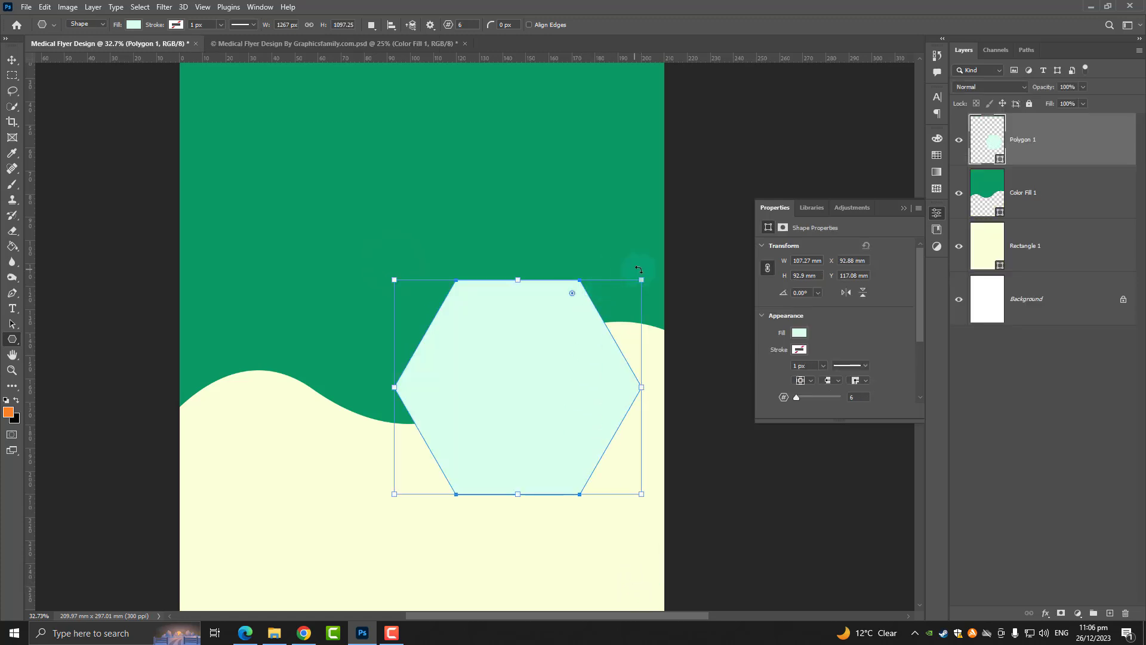
pyautogui.moveTo(651, 271); pyautogui.dragTo(591, 486)
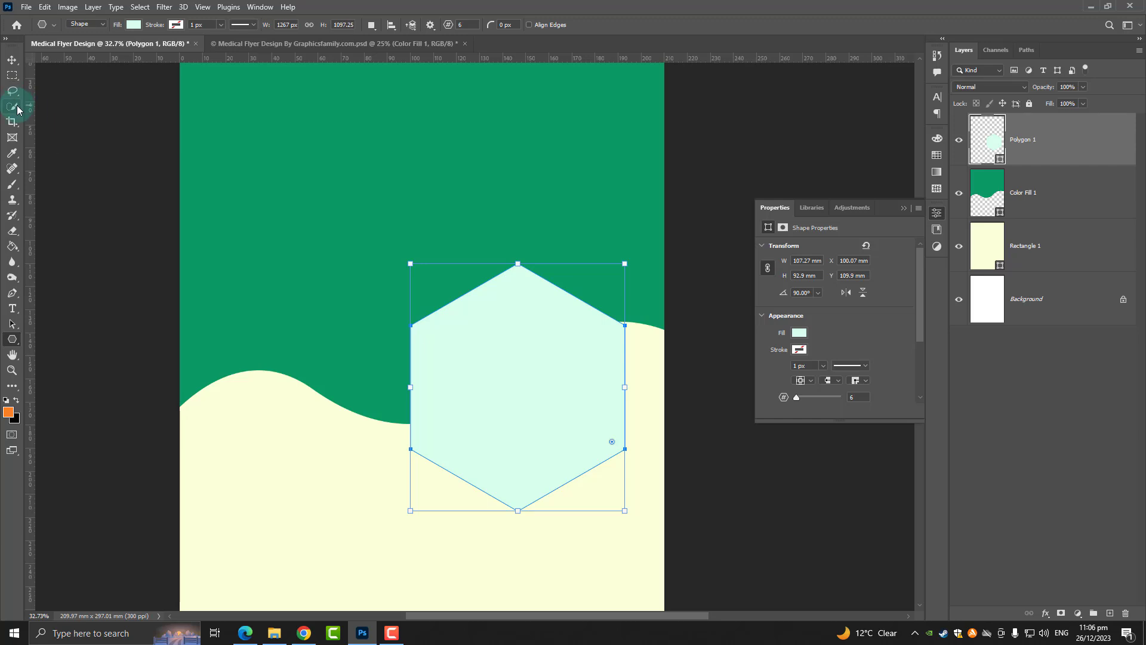
pyautogui.click(12, 59)
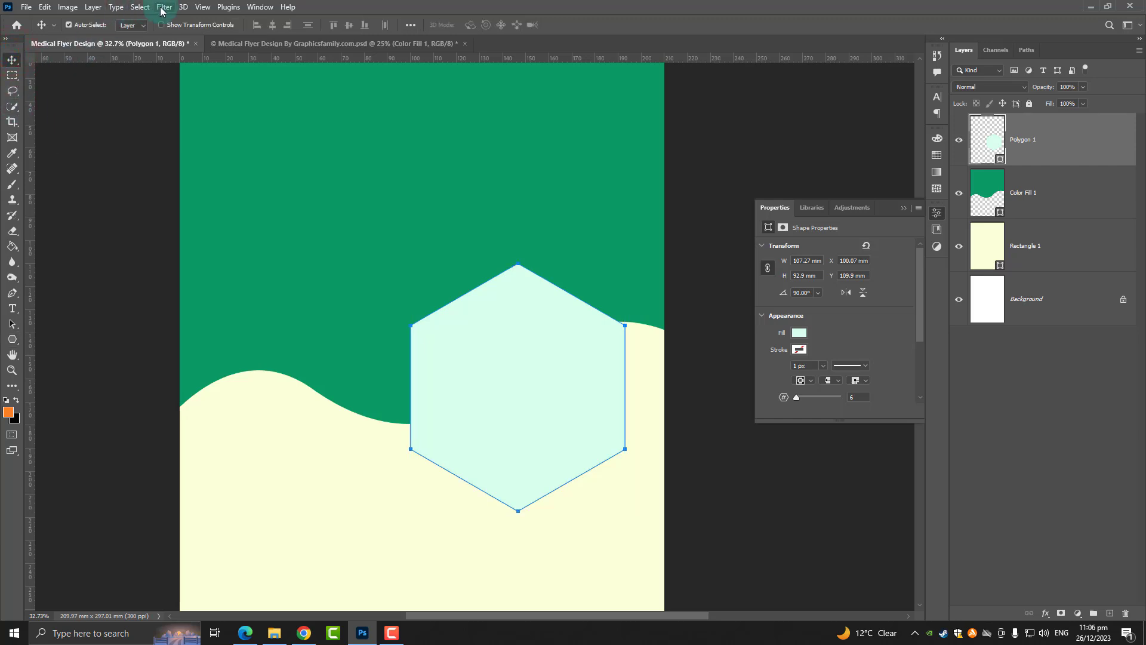
# - Centre the hexagon horizontally and vertically on the page
pyautogui.click(140, 7)
pyautogui.click(143, 20)
pyautogui.click(272, 25)
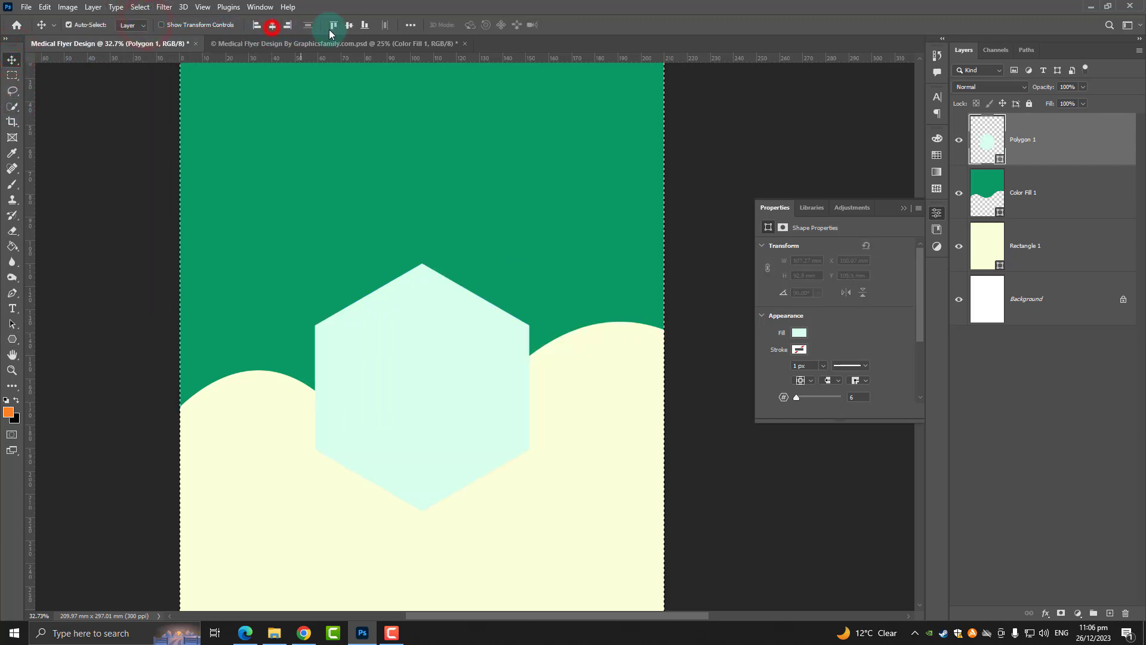
pyautogui.click(351, 27)
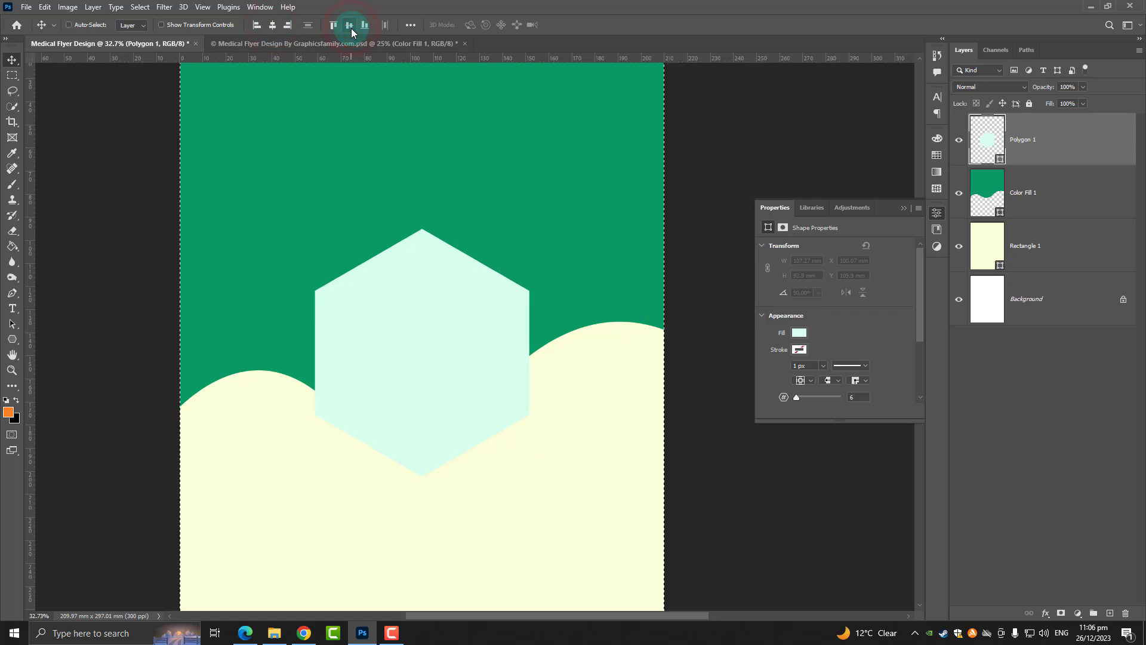
pyautogui.click(140, 7)
pyautogui.click(151, 29)
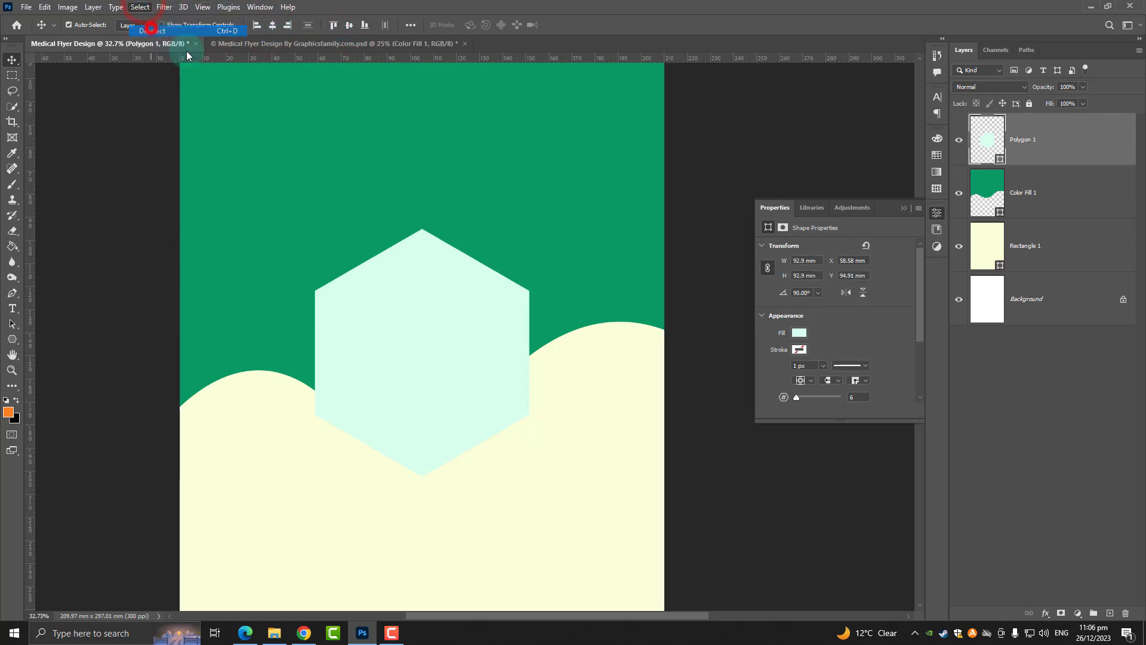
# - Scale the hexagon around its centre to about 105 × 91 mm
pyautogui.hotkey('ctrl', 't')
pyautogui.moveTo(529, 224); pyautogui.dragTo(560, 193)
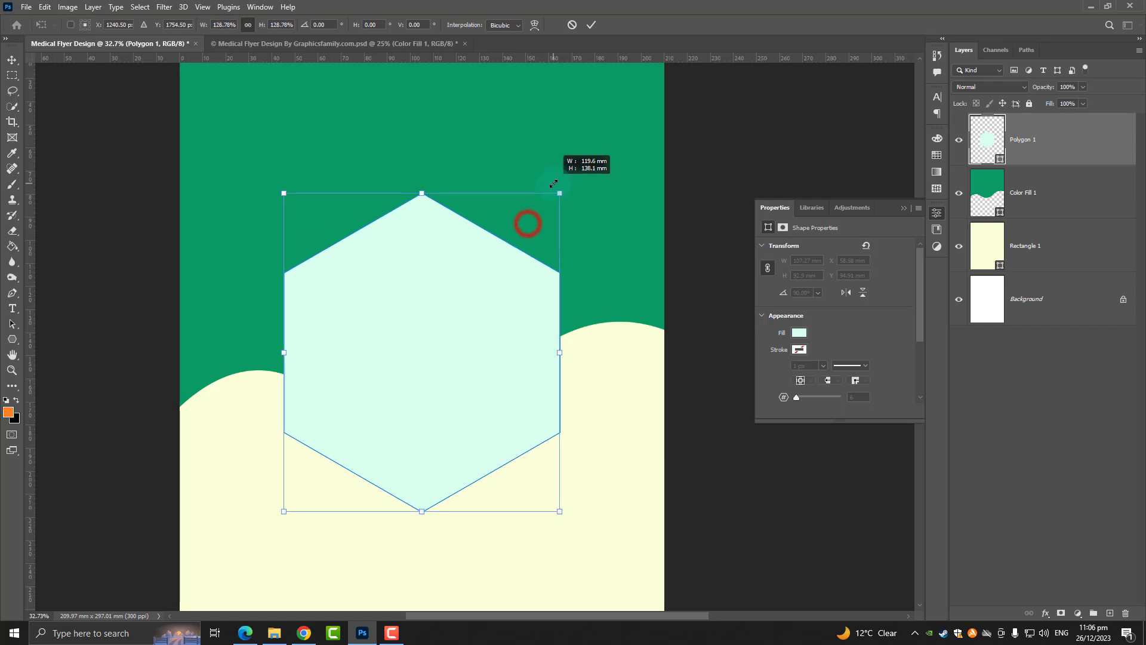
pyautogui.moveTo(471, 294); pyautogui.dragTo(474, 295)
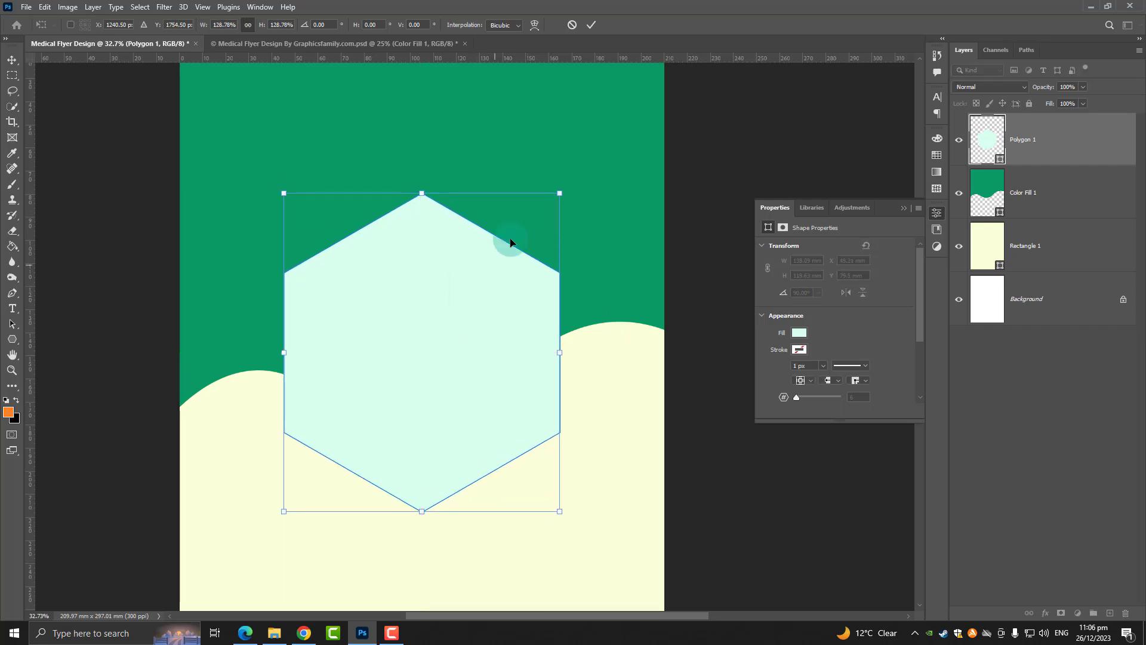
pyautogui.moveTo(559, 192); pyautogui.dragTo(537, 217)
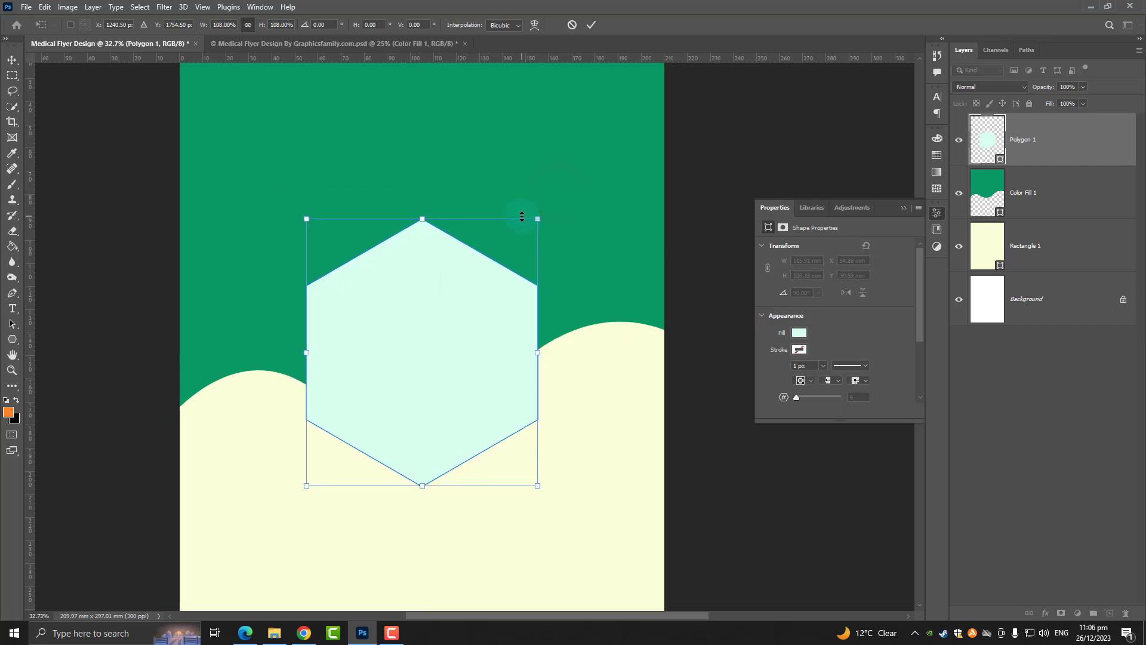
pyautogui.press('Return')
pyautogui.scroll(-2, 522, 216)
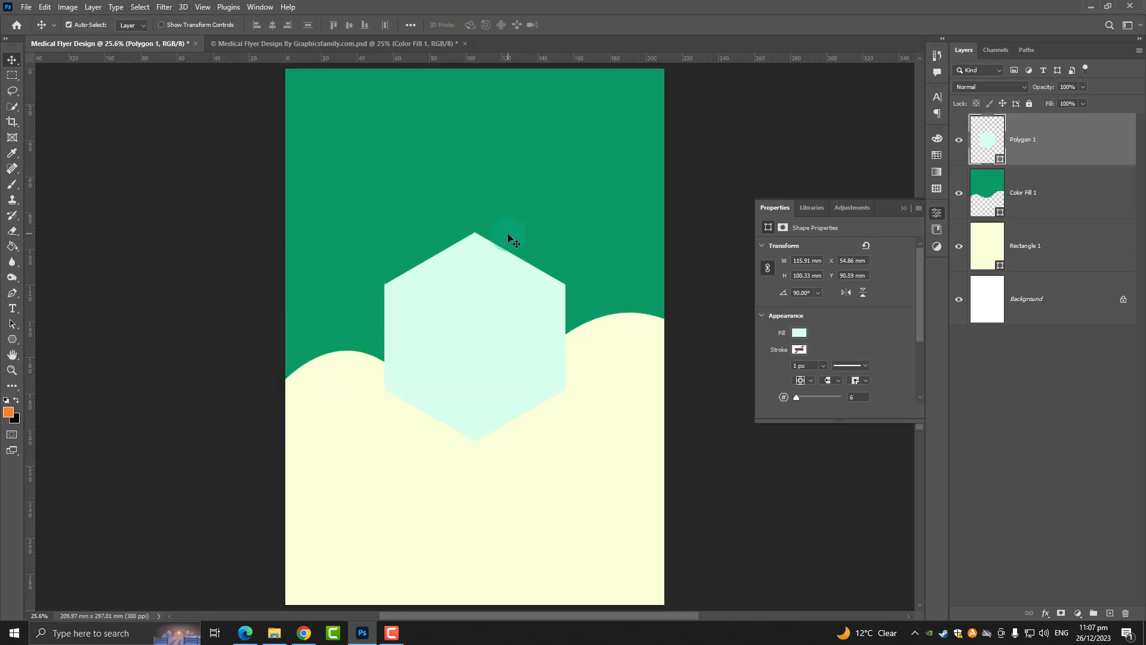
pyautogui.hotkey('ctrl', 't')
pyautogui.scroll(1, 532, 249)
pyautogui.moveTo(572, 227); pyautogui.dragTo(559, 233)
pyautogui.press('Return')
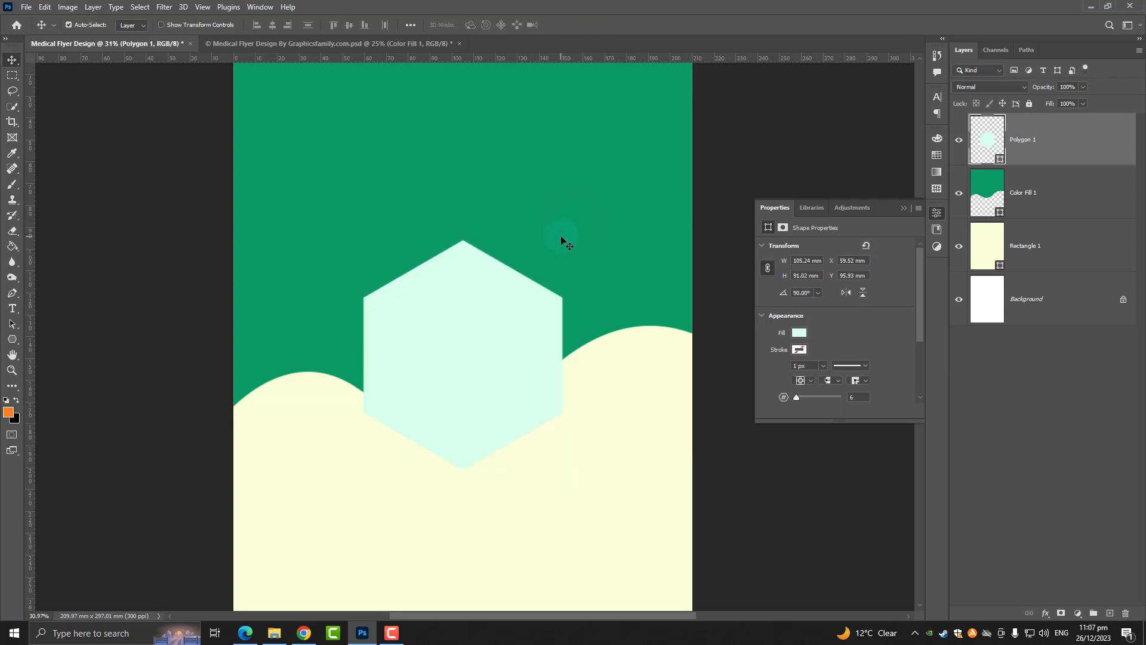
# - Set the hexagon's stroke colour to white #ffffff
pyautogui.click(12, 341)
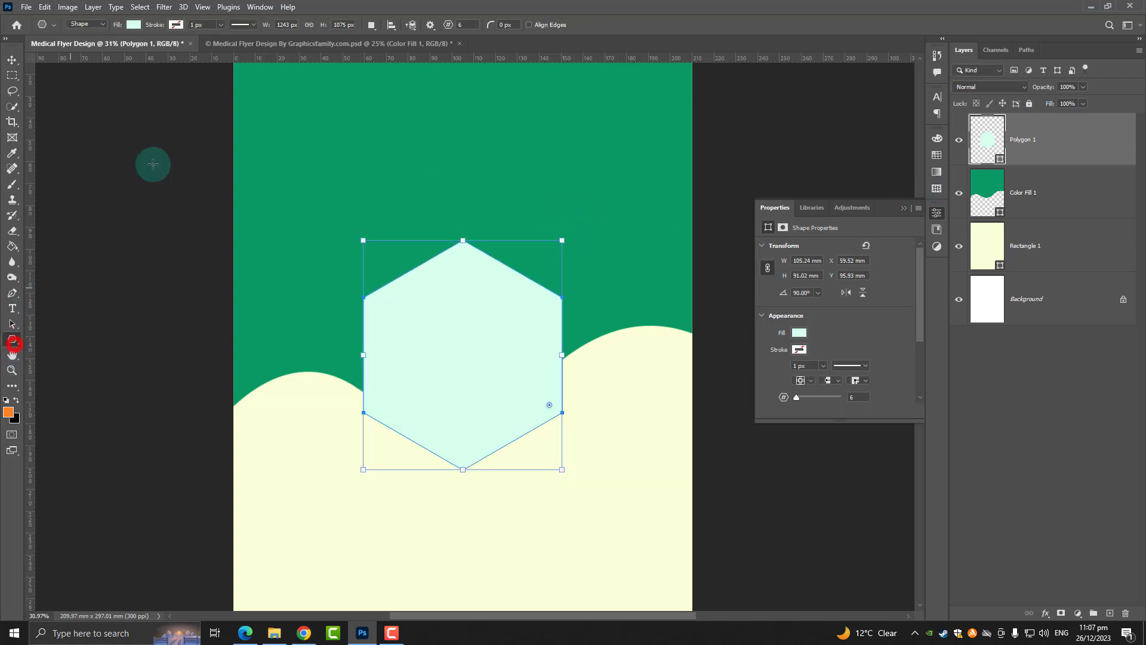
pyautogui.click(177, 25)
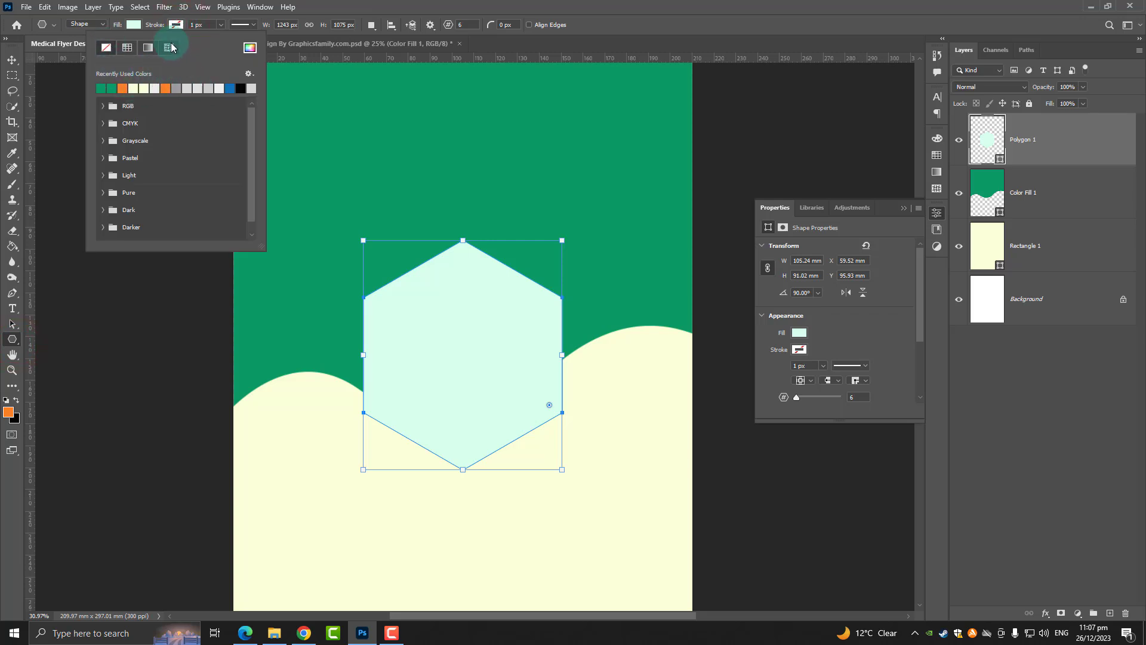
pyautogui.click(250, 47)
pyautogui.moveTo(752, 362); pyautogui.dragTo(745, 352)
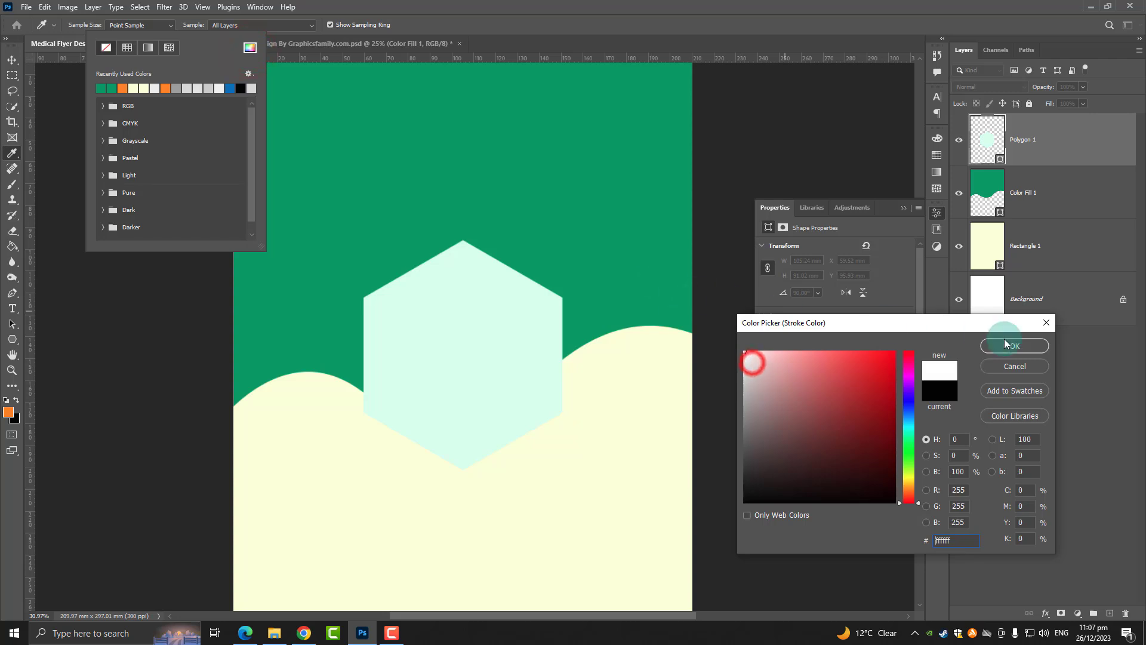
pyautogui.click(203, 25)
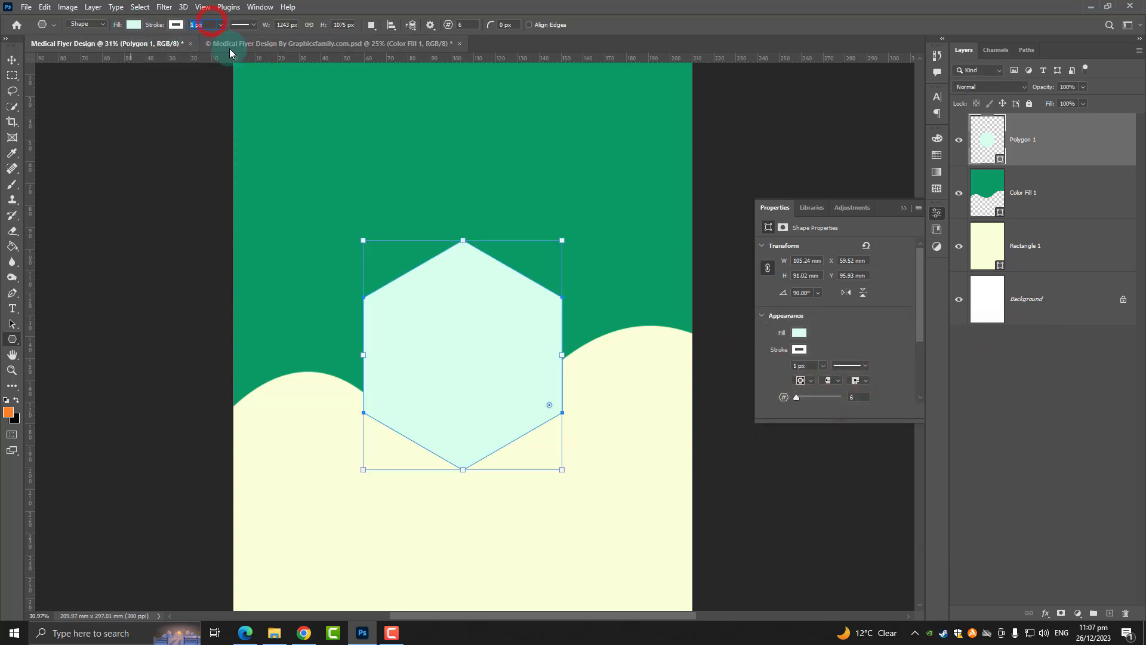
# - Set the stroke width to 5 px, then thicken it to about 24 px
pyautogui.write('5')
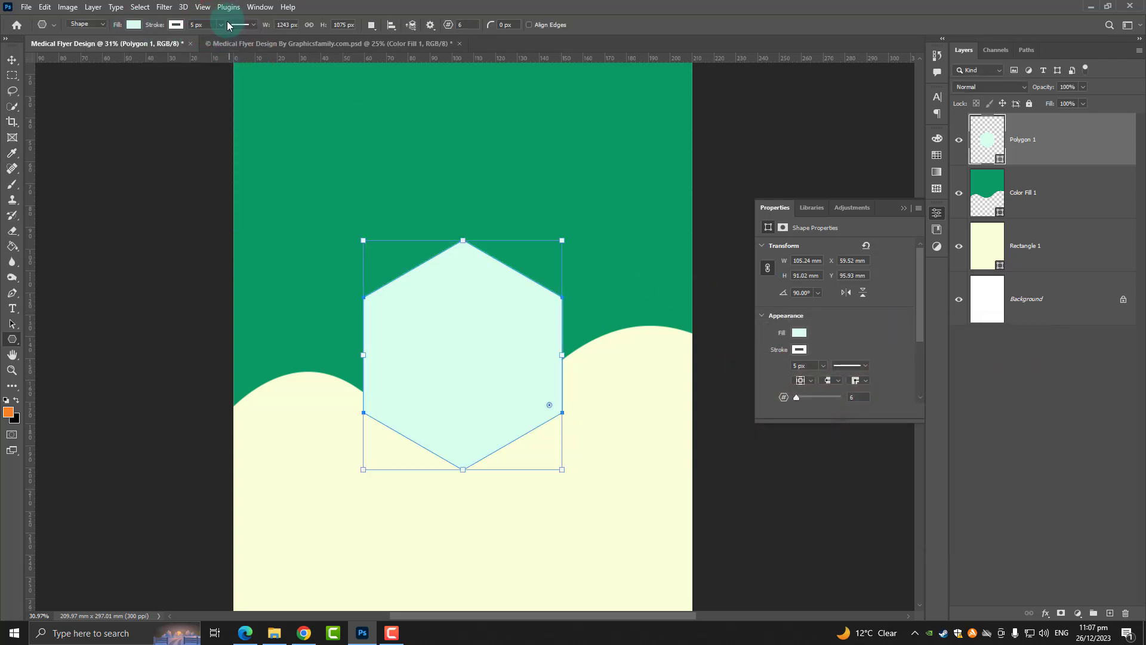
pyautogui.press('Return')
pyautogui.scroll(2, 275, 164)
pyautogui.scroll(3, 238, 223)
pyautogui.scroll(3, 213, 179)
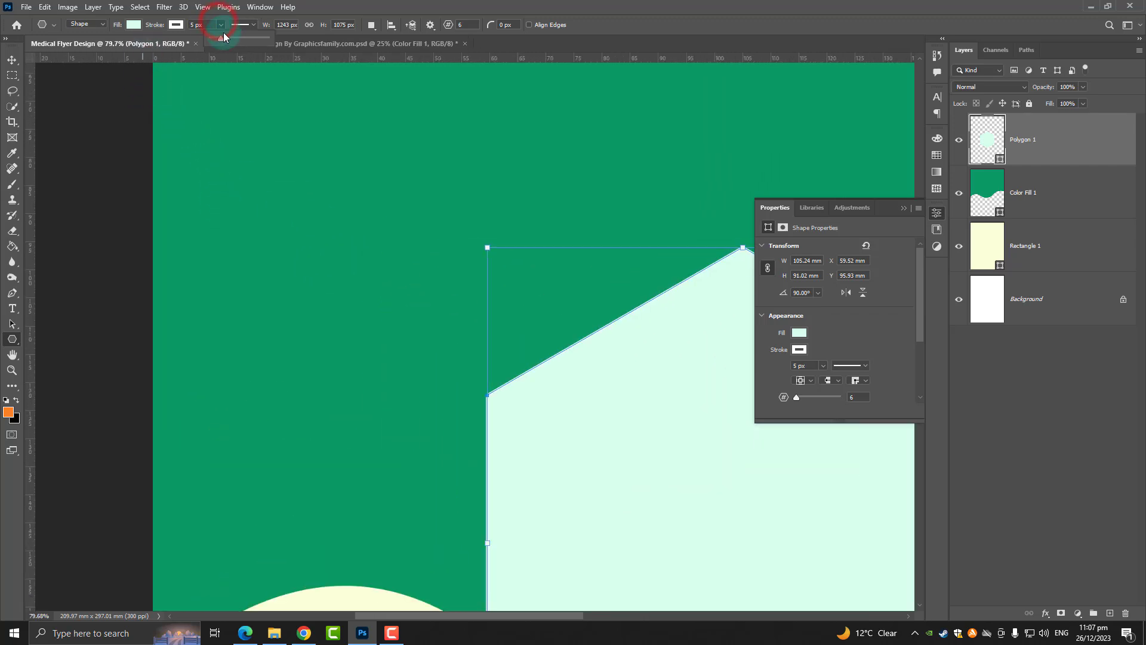
pyautogui.click(224, 37)
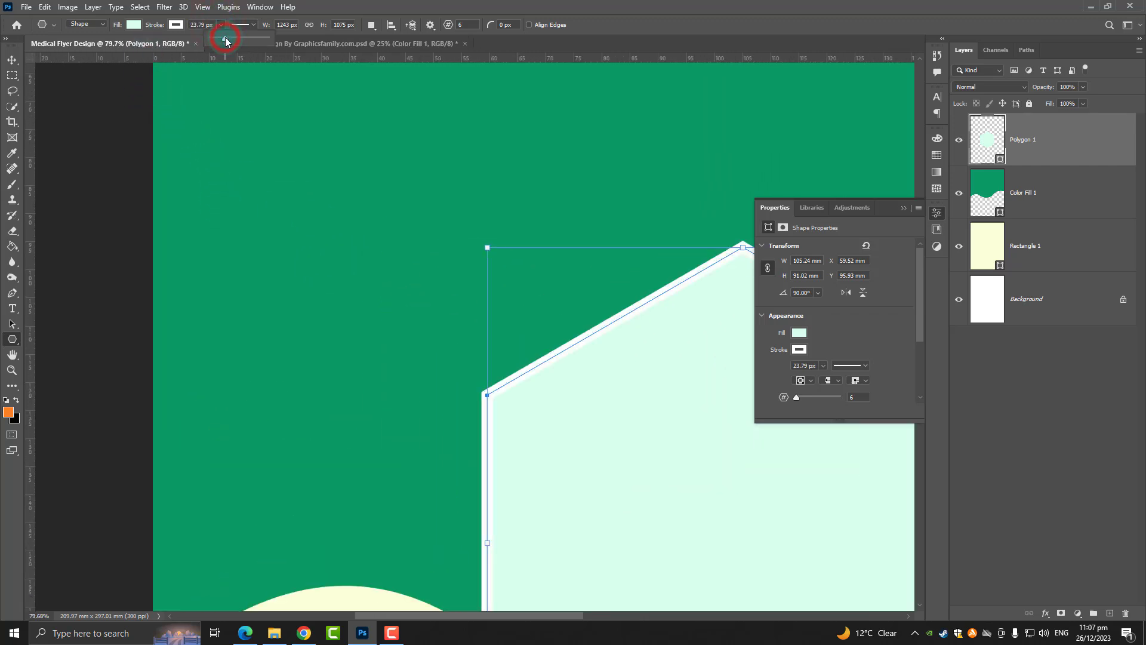
pyautogui.click(9, 53)
pyautogui.scroll(-3, 200, 263)
pyautogui.scroll(-3, 199, 263)
pyautogui.scroll(-2, 201, 258)
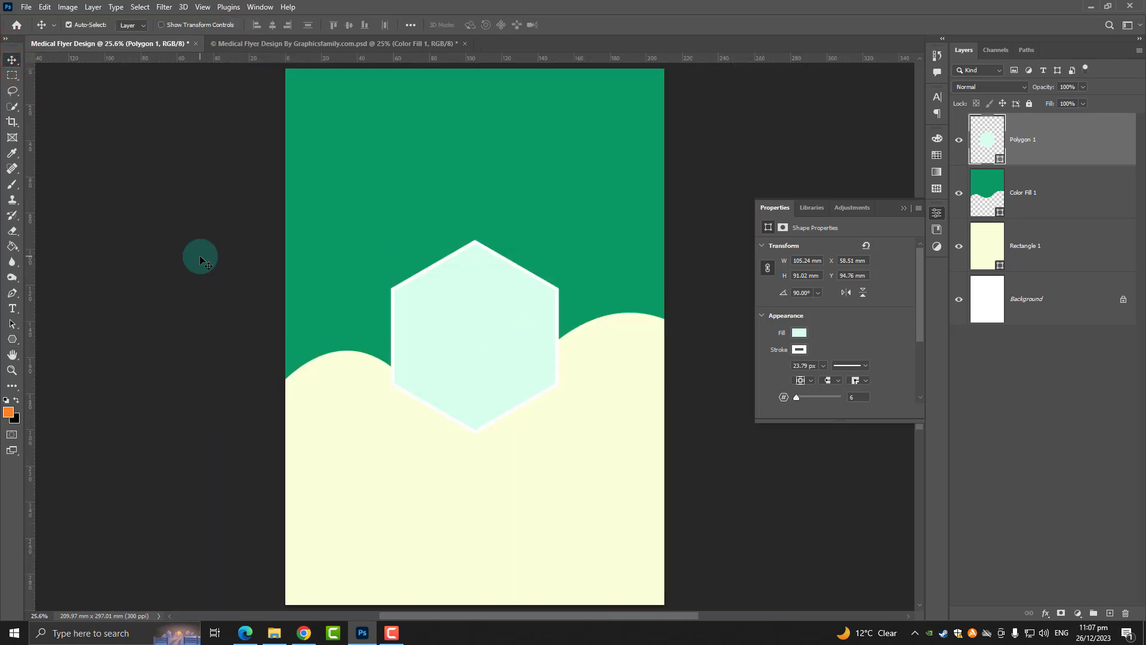
# - Give the hexagon layer a soft drop shadow of about 24% opacity
pyautogui.rightClick(1067, 137)
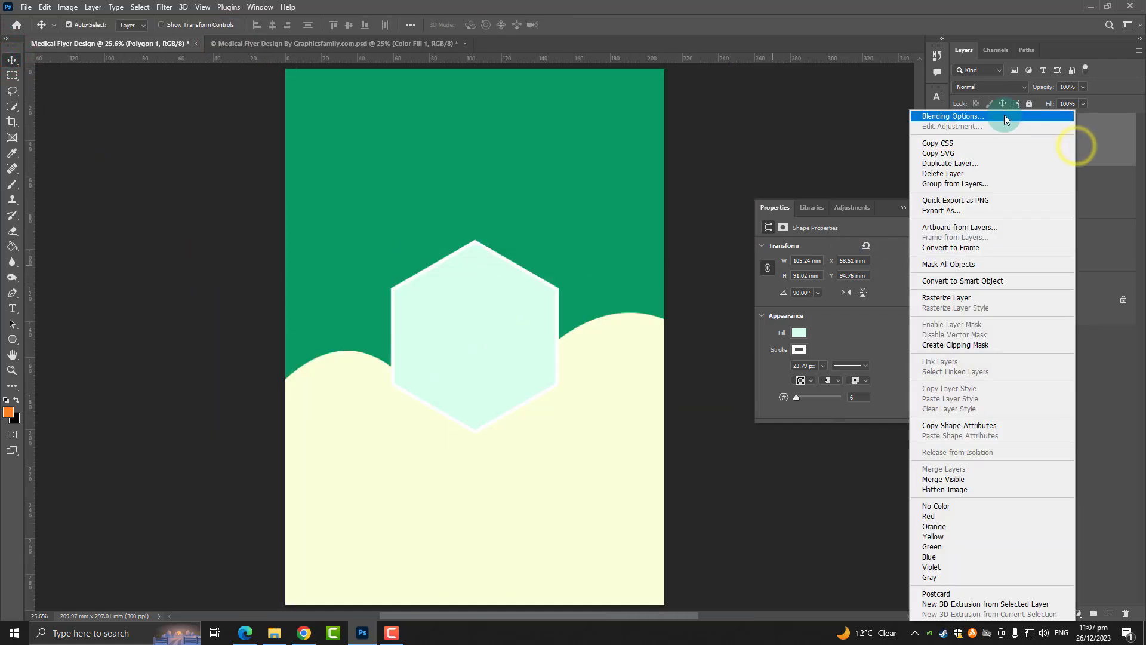
pyautogui.click(1004, 116)
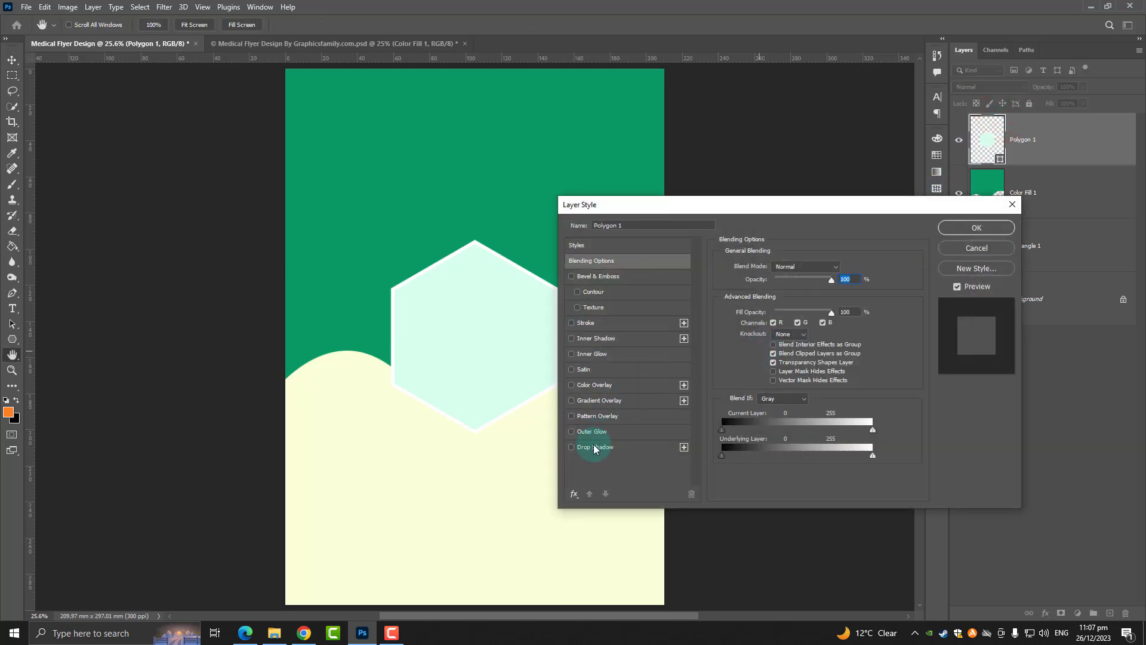
pyautogui.click(594, 447)
pyautogui.moveTo(635, 201); pyautogui.dragTo(798, 197)
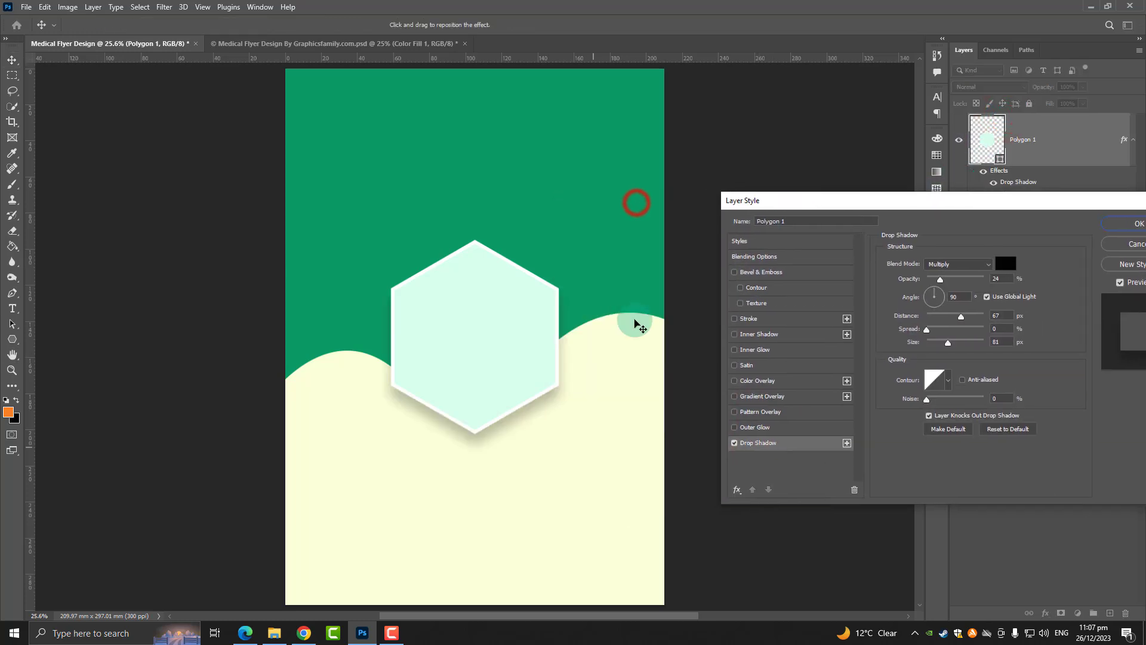
pyautogui.scroll(2, 525, 424)
pyautogui.moveTo(531, 431)
pyautogui.mouseDown()
pyautogui.moveTo(550, 439)
pyautogui.moveTo(535, 446)
pyautogui.moveTo(538, 436)
pyautogui.mouseUp()
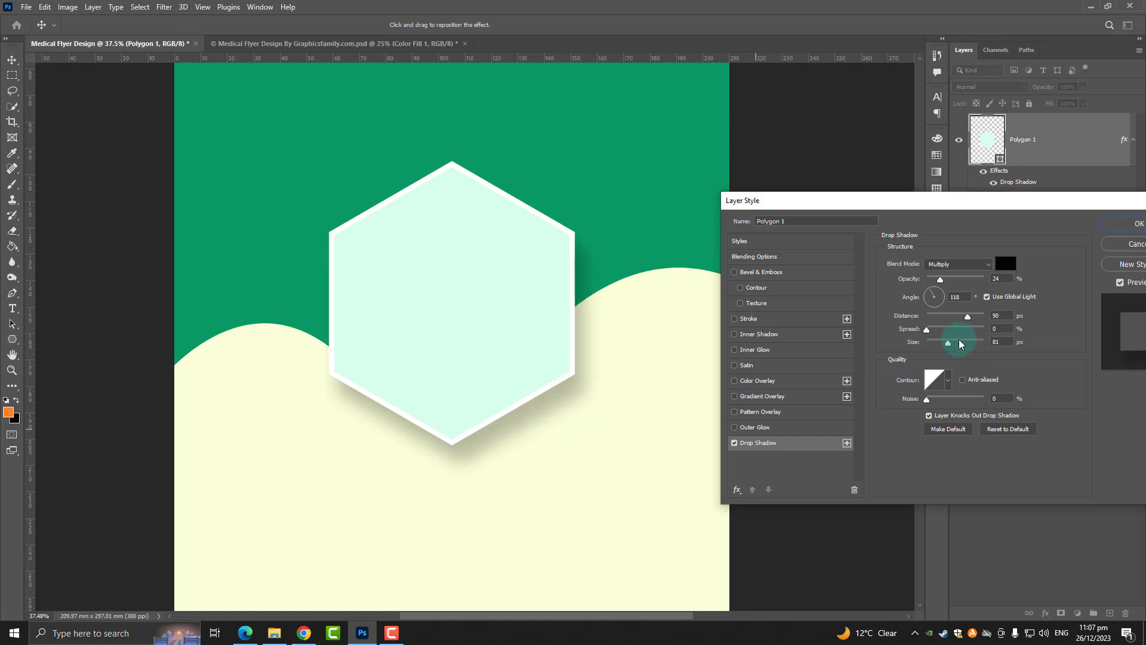
pyautogui.moveTo(884, 202); pyautogui.dragTo(647, 237)
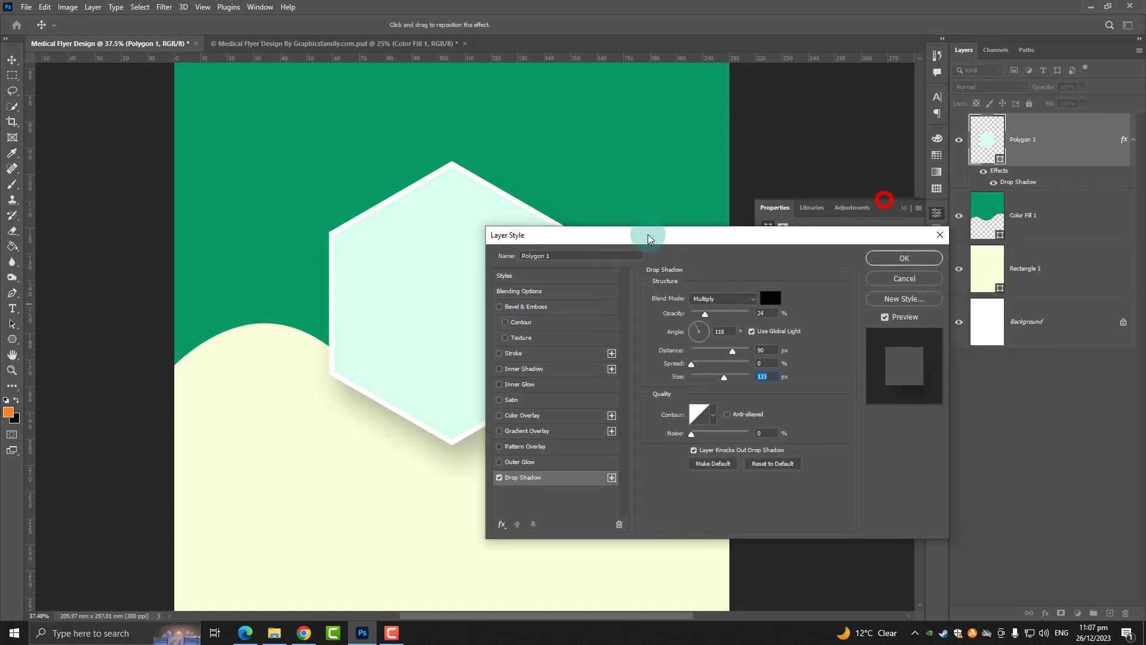
pyautogui.click(895, 259)
pyautogui.scroll(-2, 627, 202)
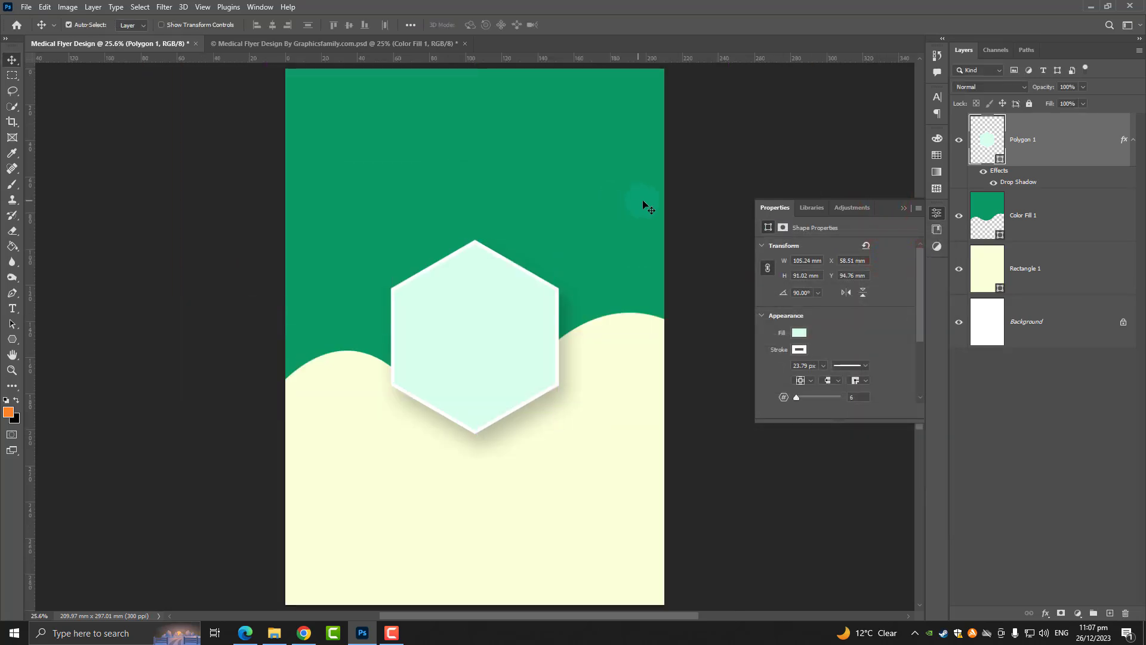
# - Duplicate the hexagon, shrink it to about 70% and place it lower right behind the large one
pyautogui.rightClick(1075, 140)
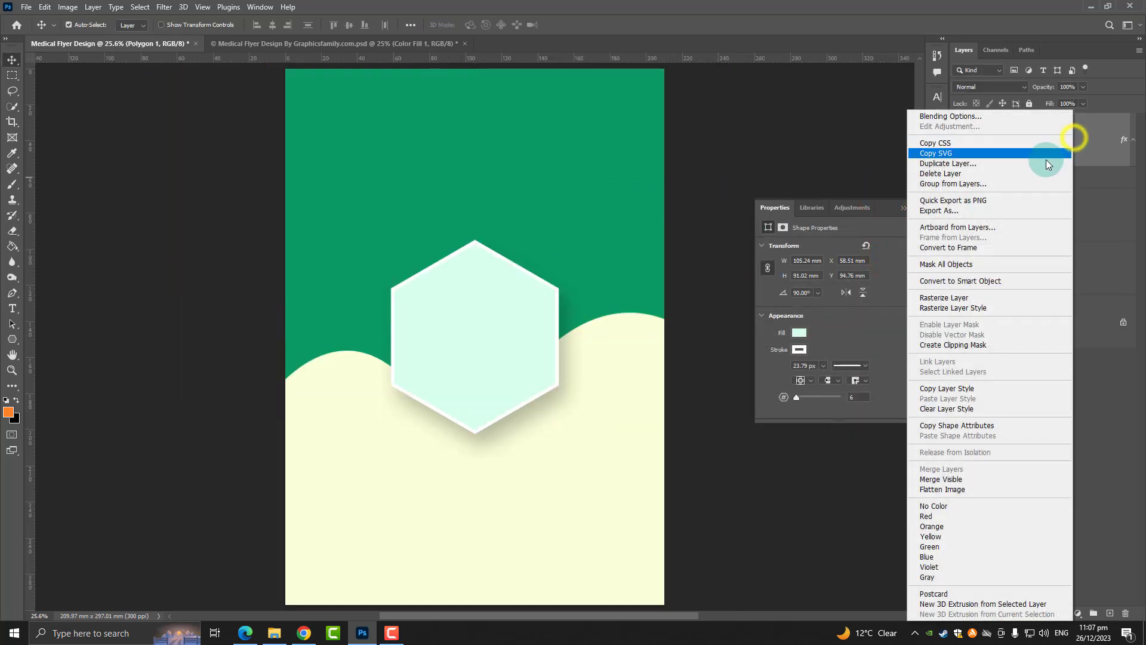
pyautogui.click(955, 164)
pyautogui.click(602, 150)
pyautogui.scroll(1, 582, 267)
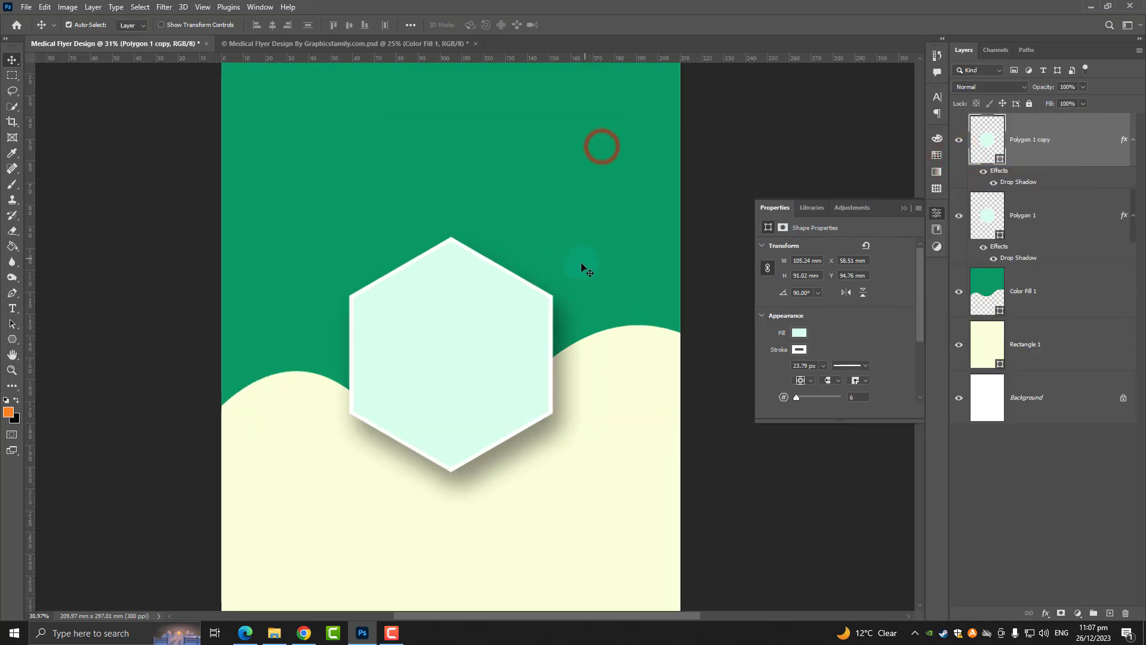
pyautogui.click(46, 8)
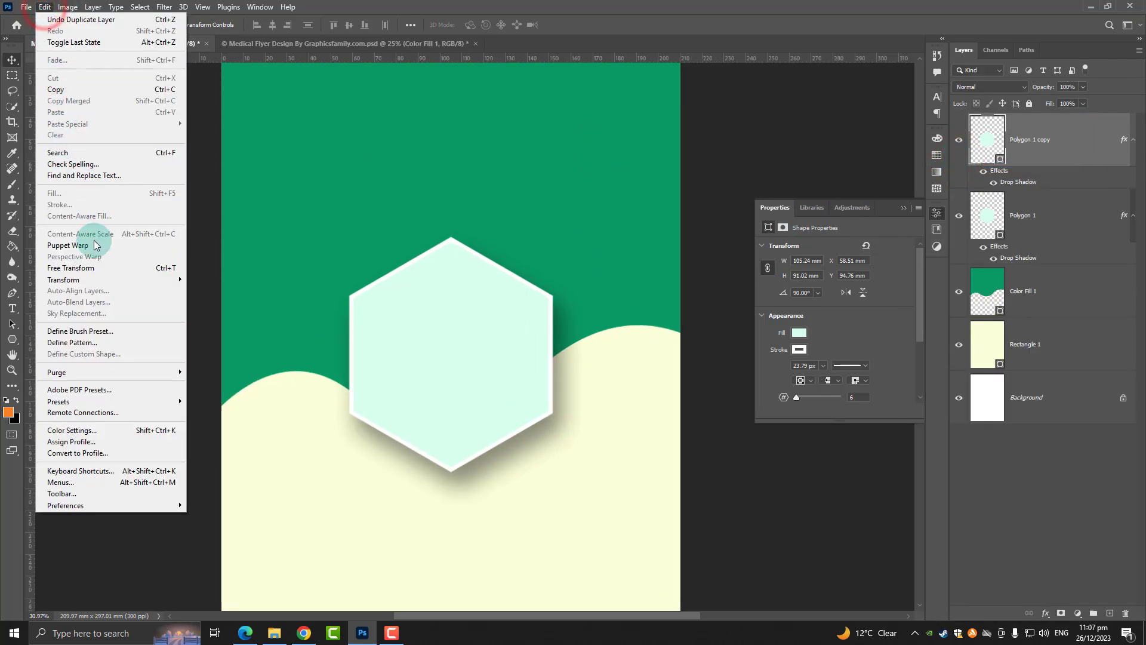
pyautogui.click(94, 270)
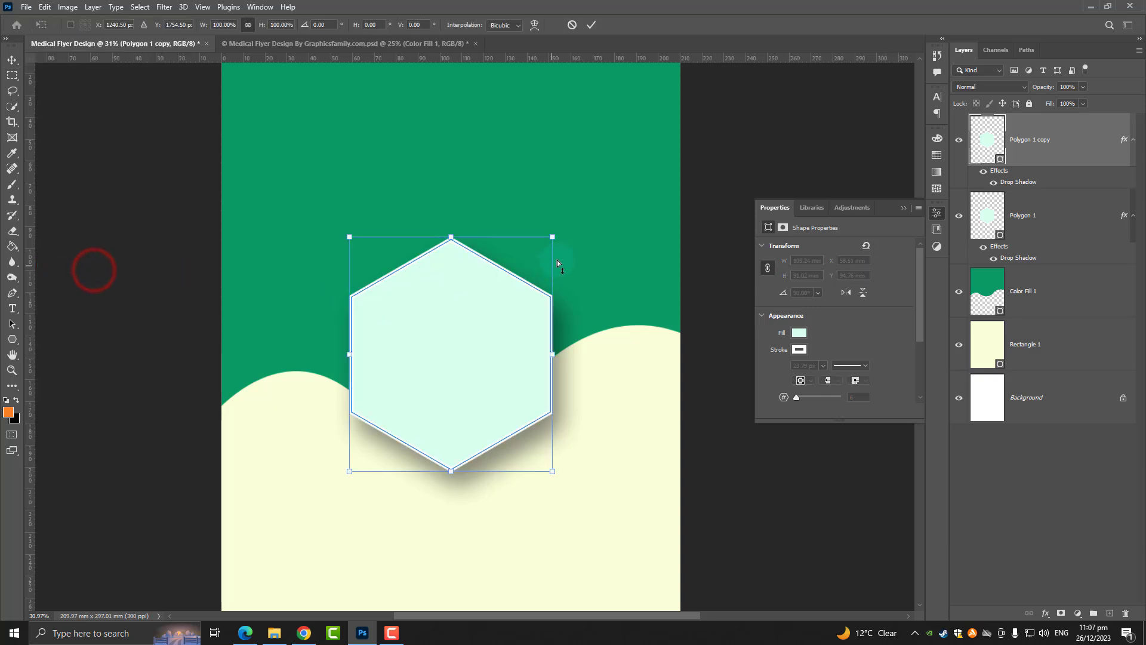
pyautogui.moveTo(557, 235); pyautogui.dragTo(497, 305)
pyautogui.moveTo(452, 376)
pyautogui.mouseDown()
pyautogui.moveTo(631, 405)
pyautogui.moveTo(620, 410)
pyautogui.mouseUp()
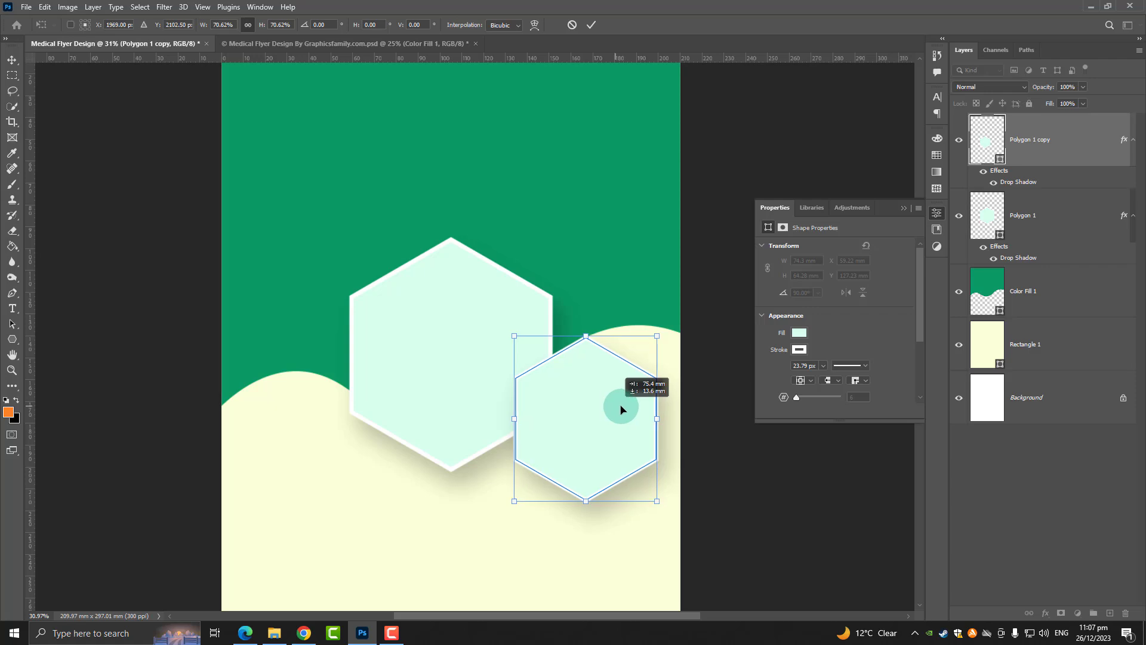
pyautogui.moveTo(1054, 144); pyautogui.dragTo(1054, 255)
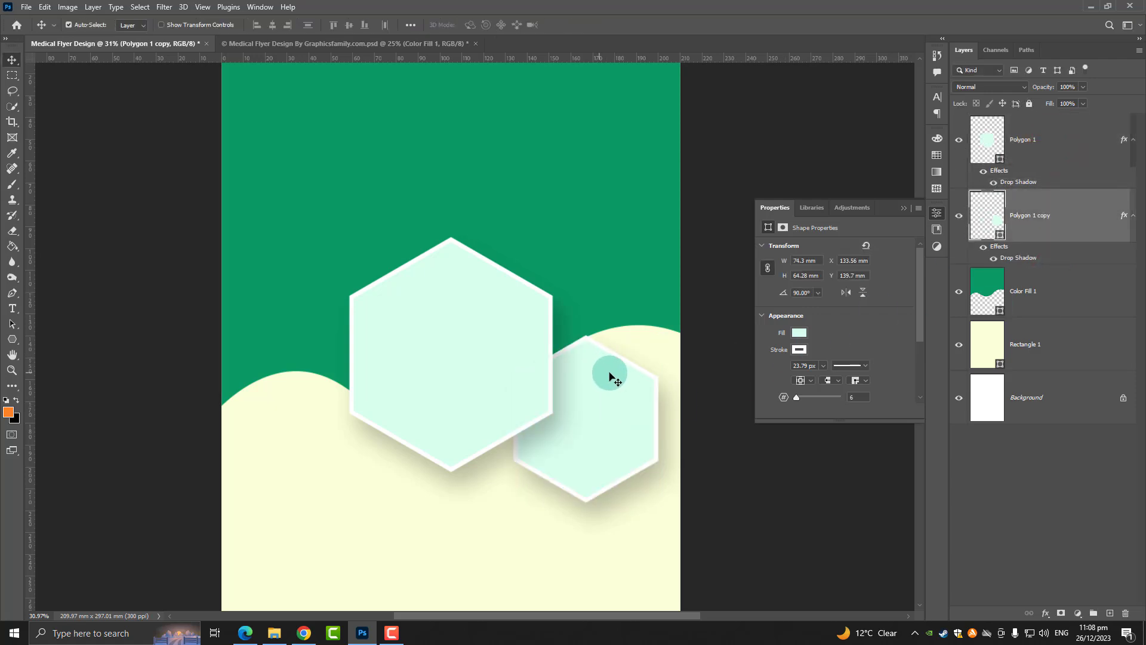
# - Duplicate the smaller hexagon and position the copy left of the large hexagon
pyautogui.rightClick(1077, 219)
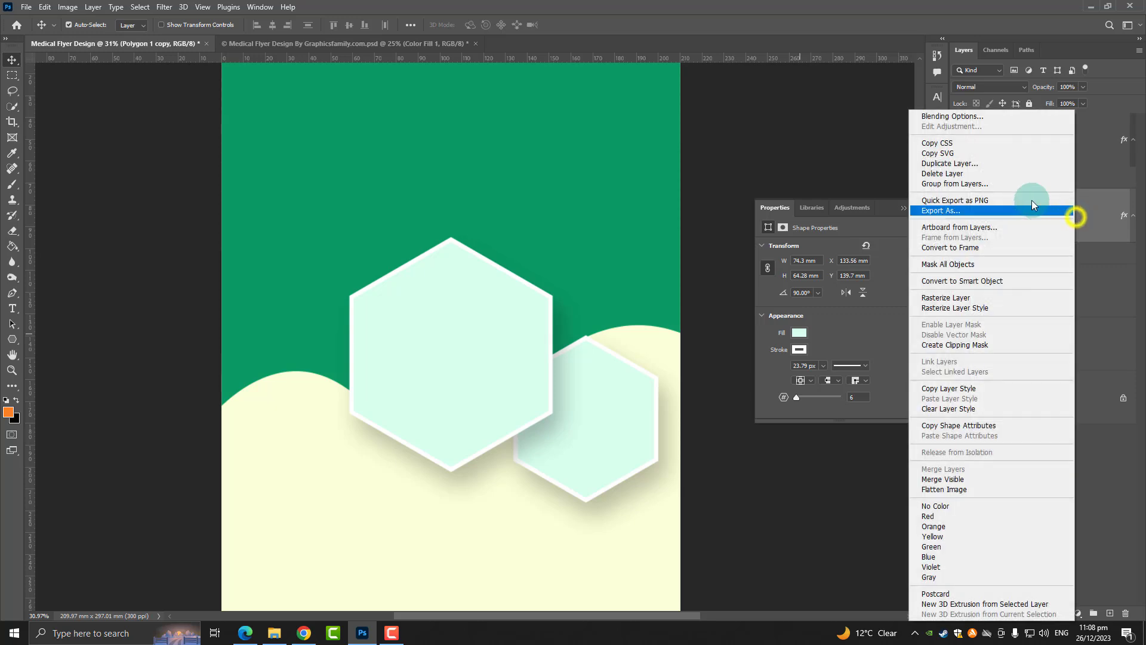
pyautogui.click(962, 165)
pyautogui.click(607, 151)
pyautogui.moveTo(602, 397)
pyautogui.mouseDown()
pyautogui.moveTo(324, 414)
pyautogui.moveTo(338, 414)
pyautogui.mouseUp()
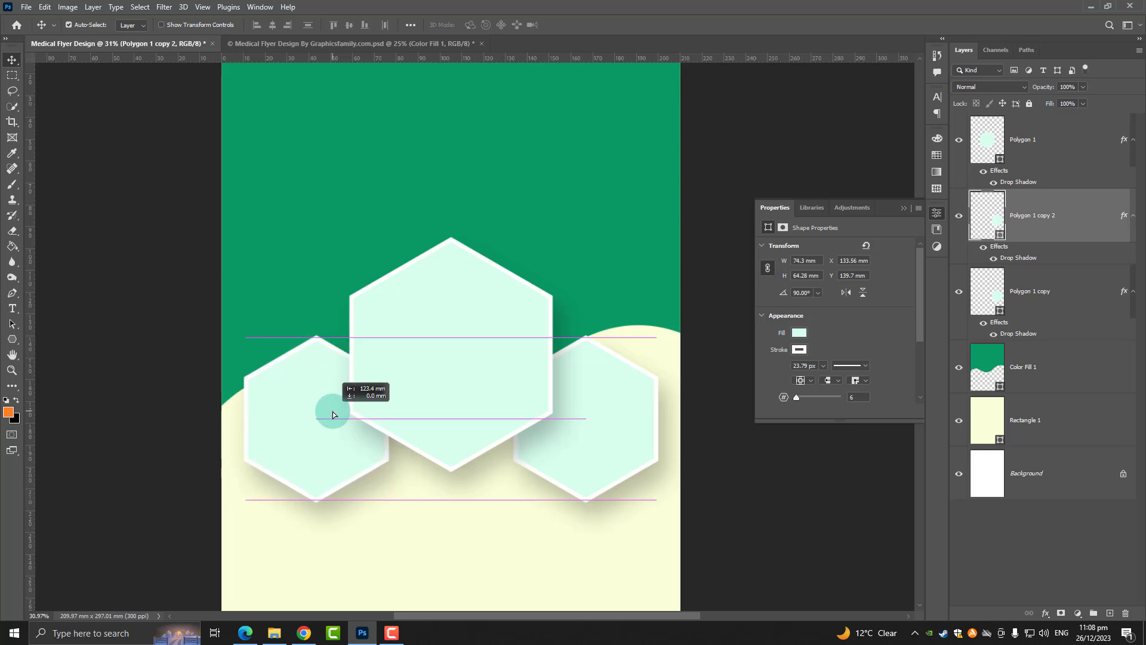
pyautogui.moveTo(338, 414); pyautogui.dragTo(333, 411)
pyautogui.scroll(-1, 471, 423)
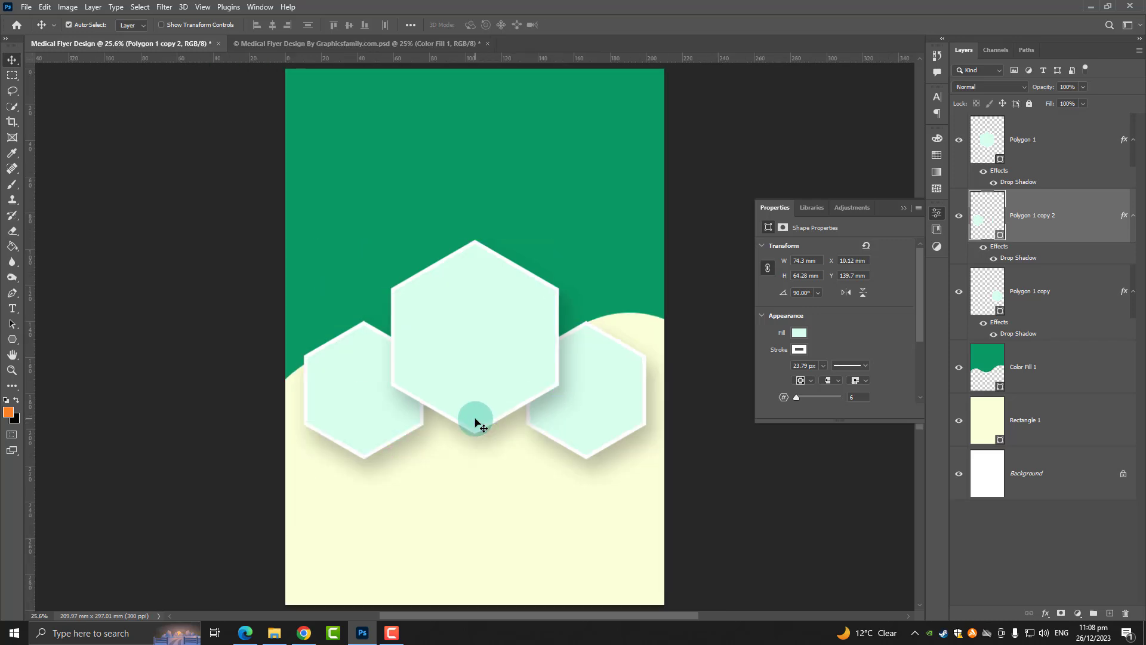
# - Place the team, dentist and gloved-doctor photos, hiding all but the team photo
pyautogui.scroll(1, 492, 423)
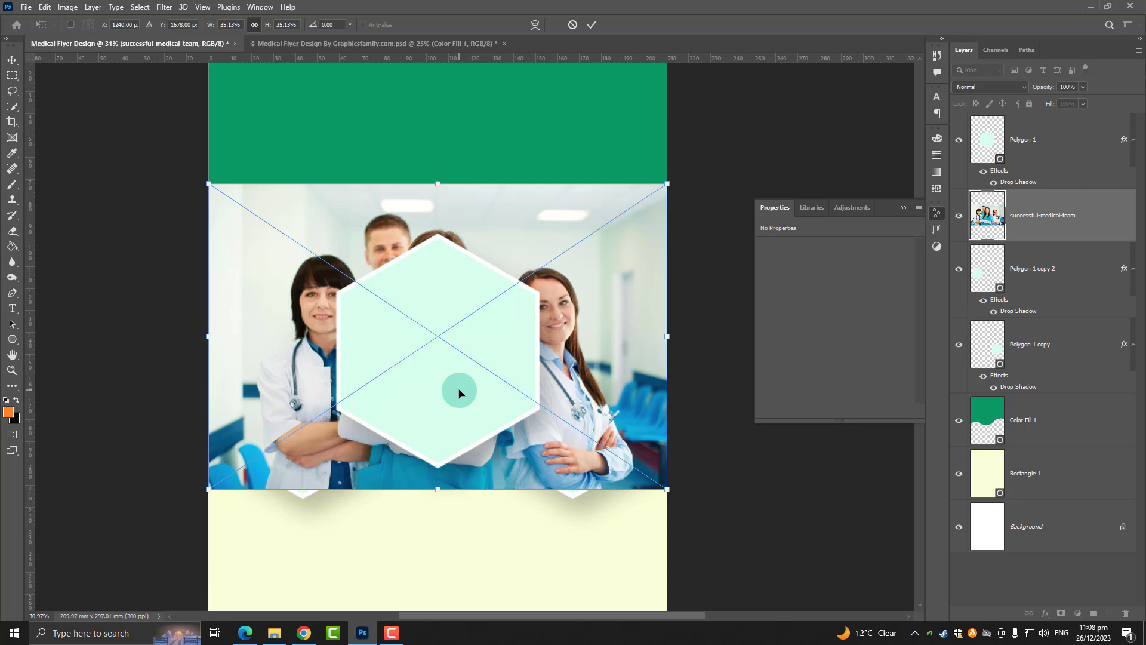
pyautogui.press('Return')
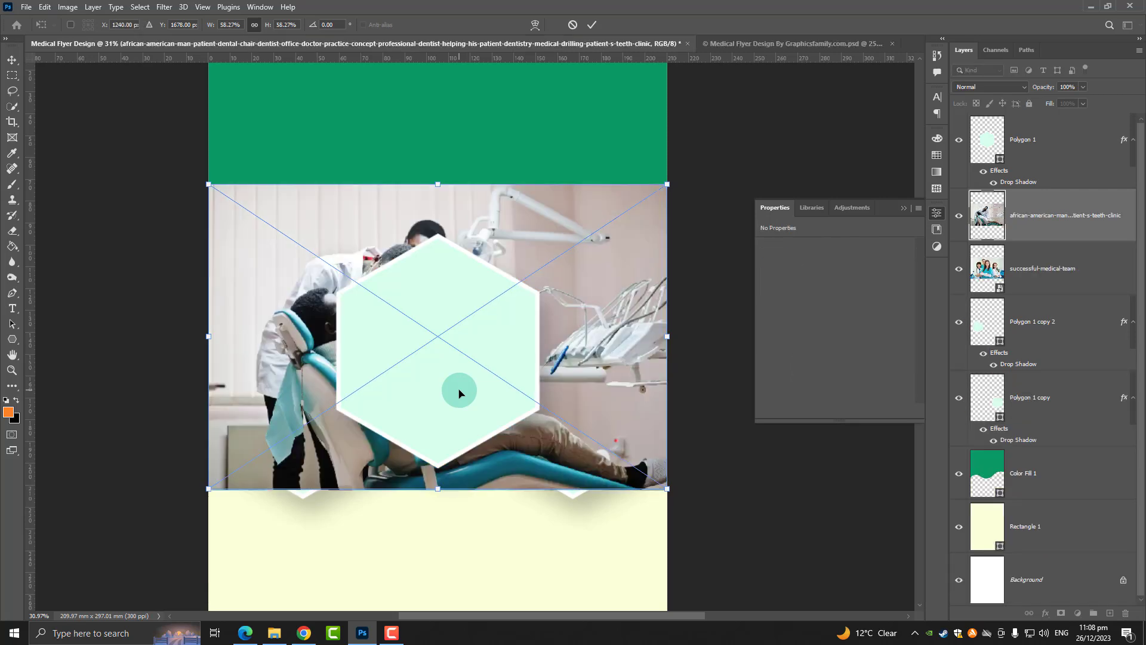
pyautogui.doubleClick(460, 393)
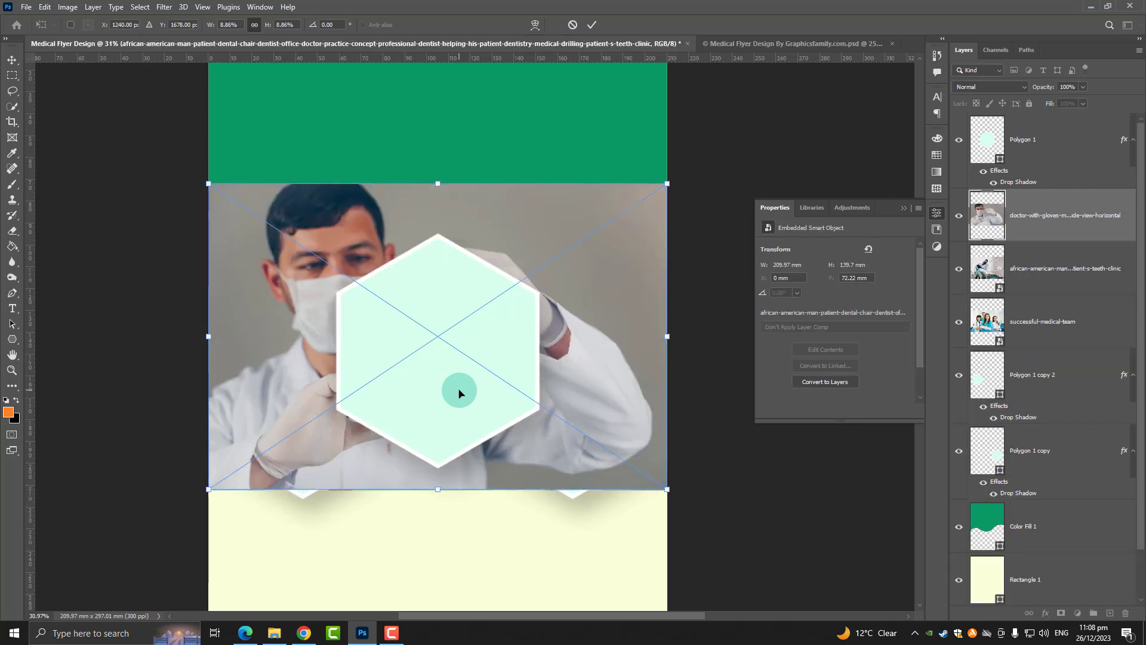
pyautogui.click(960, 216)
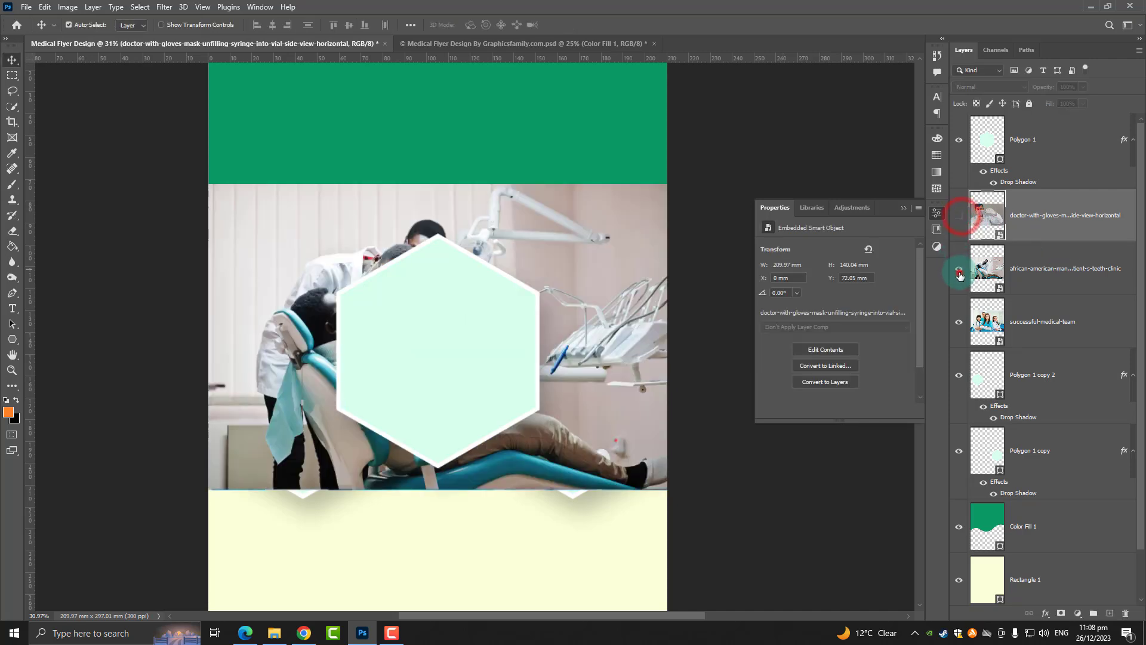
pyautogui.click(959, 268)
pyautogui.click(1006, 332)
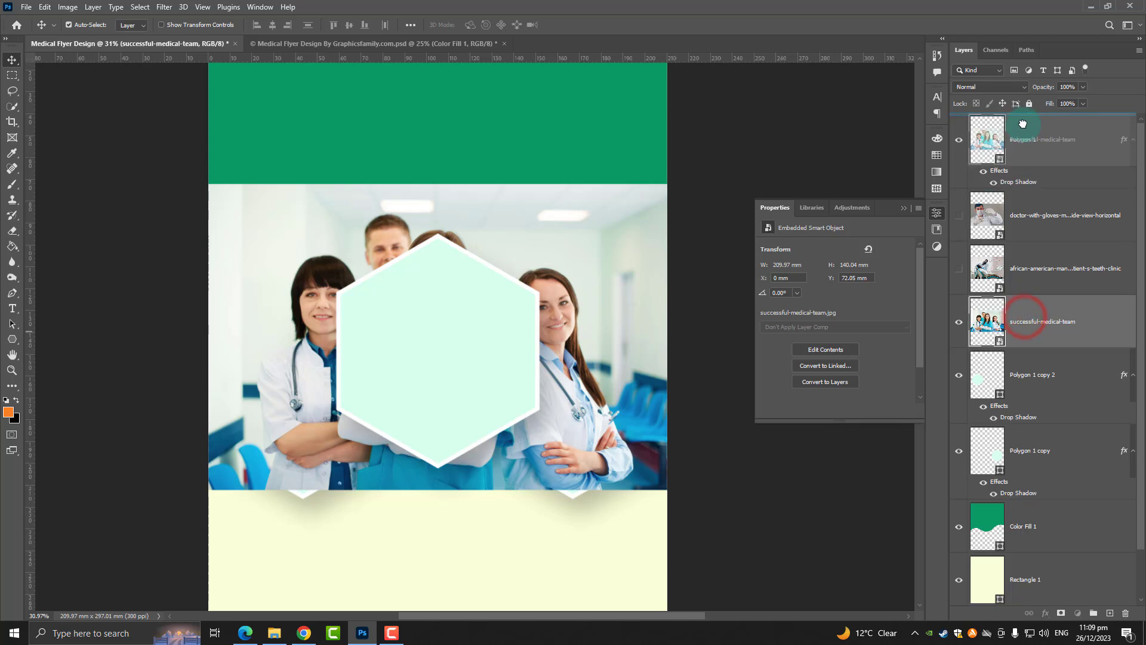
# - Move the team photo above Polygon 1 and clip it into the central hexagon
pyautogui.moveTo(1024, 154); pyautogui.dragTo(1037, 163)
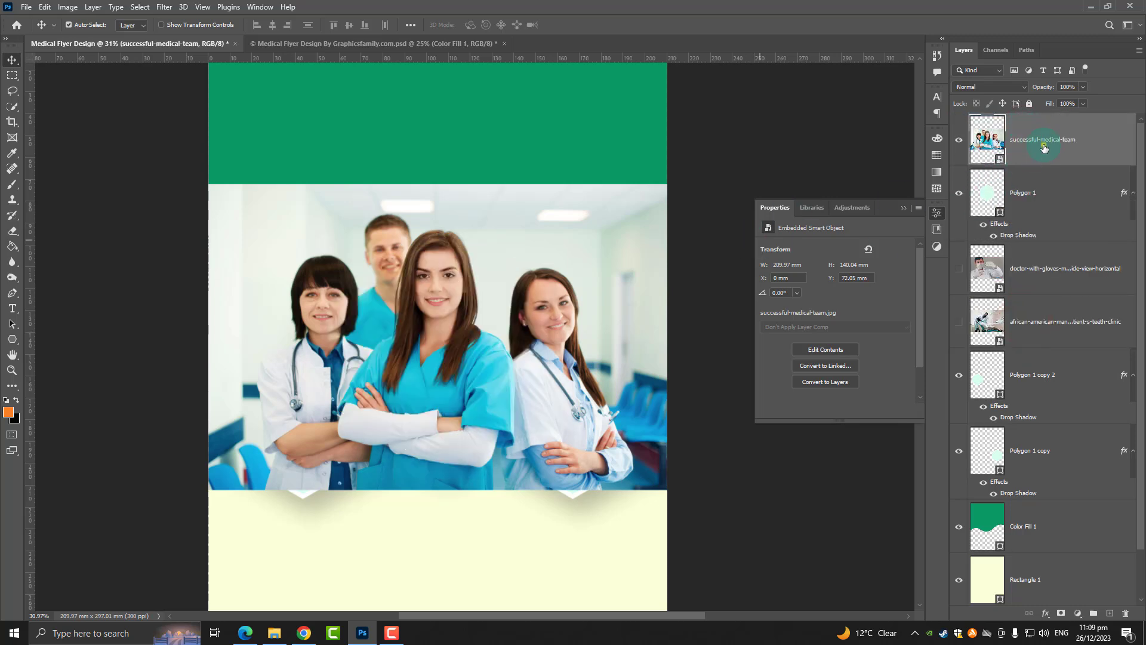
pyautogui.rightClick(1044, 147)
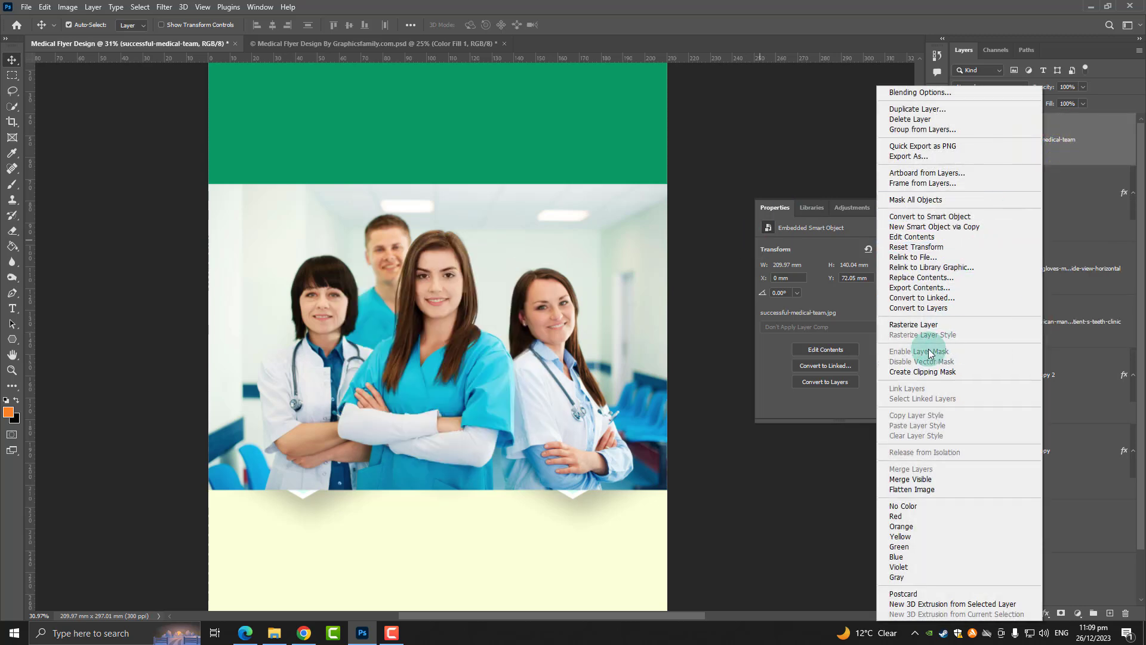
pyautogui.click(925, 325)
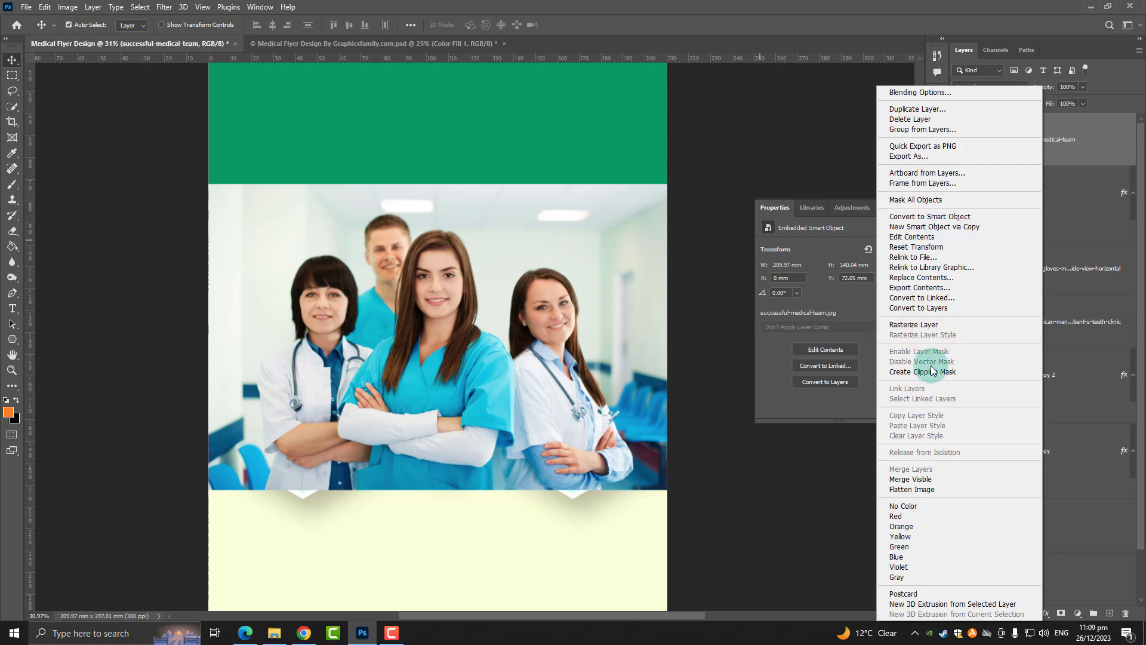
pyautogui.click(935, 370)
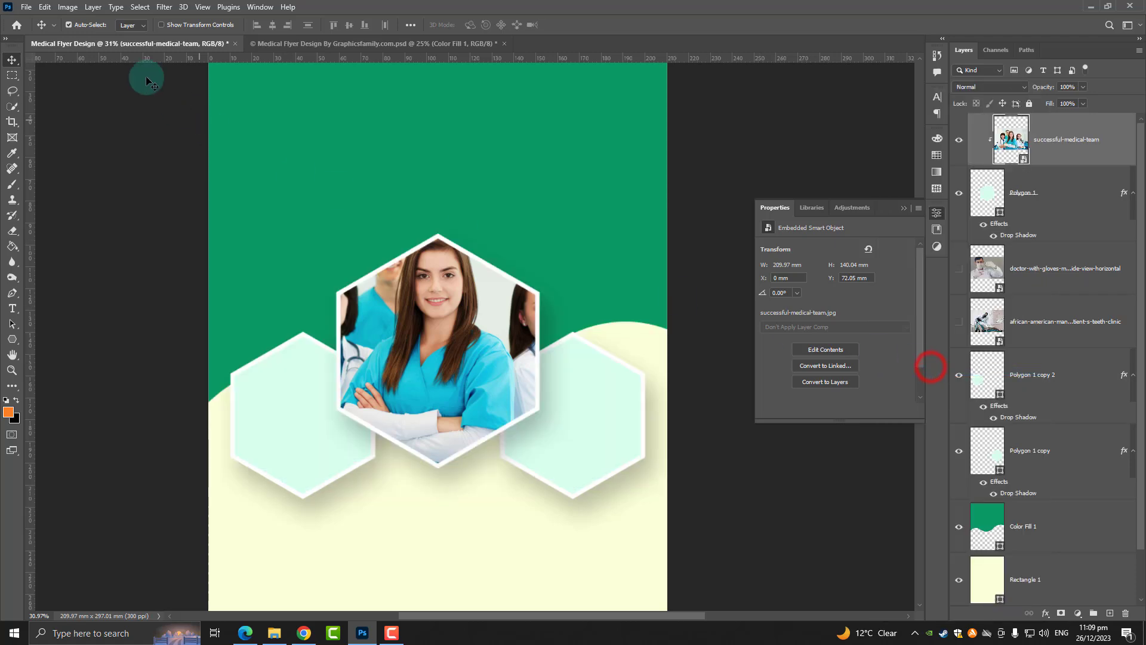
# - Scale the team photo down to about 158 × 105 mm so all four people fit
pyautogui.click(45, 6)
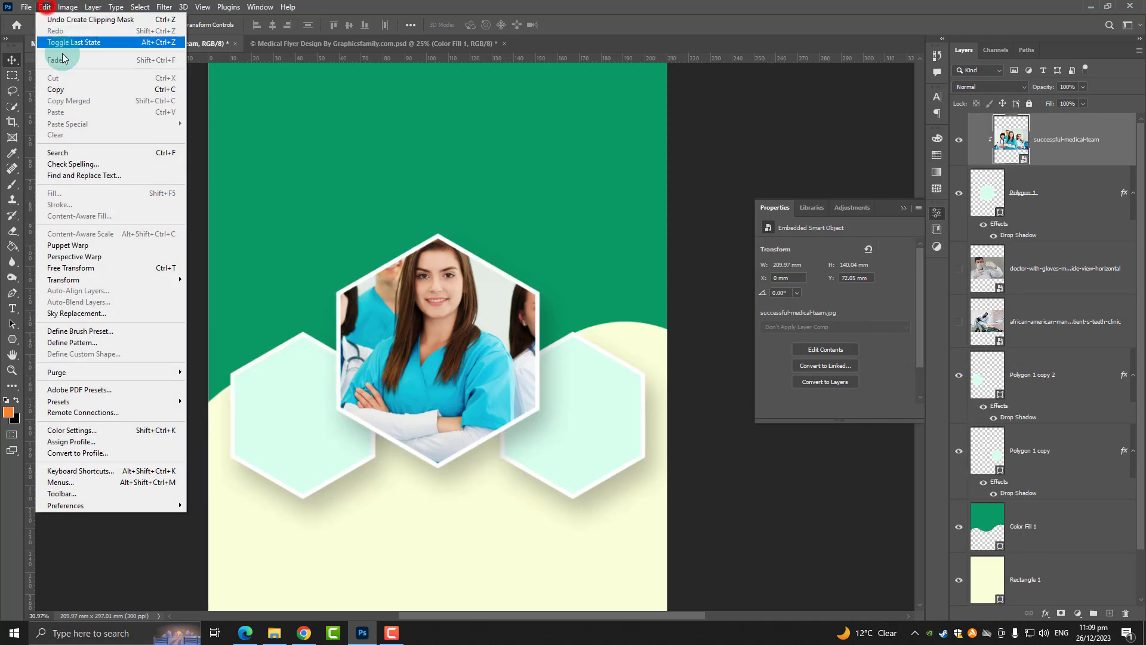
pyautogui.click(72, 267)
pyautogui.moveTo(436, 511); pyautogui.dragTo(435, 489)
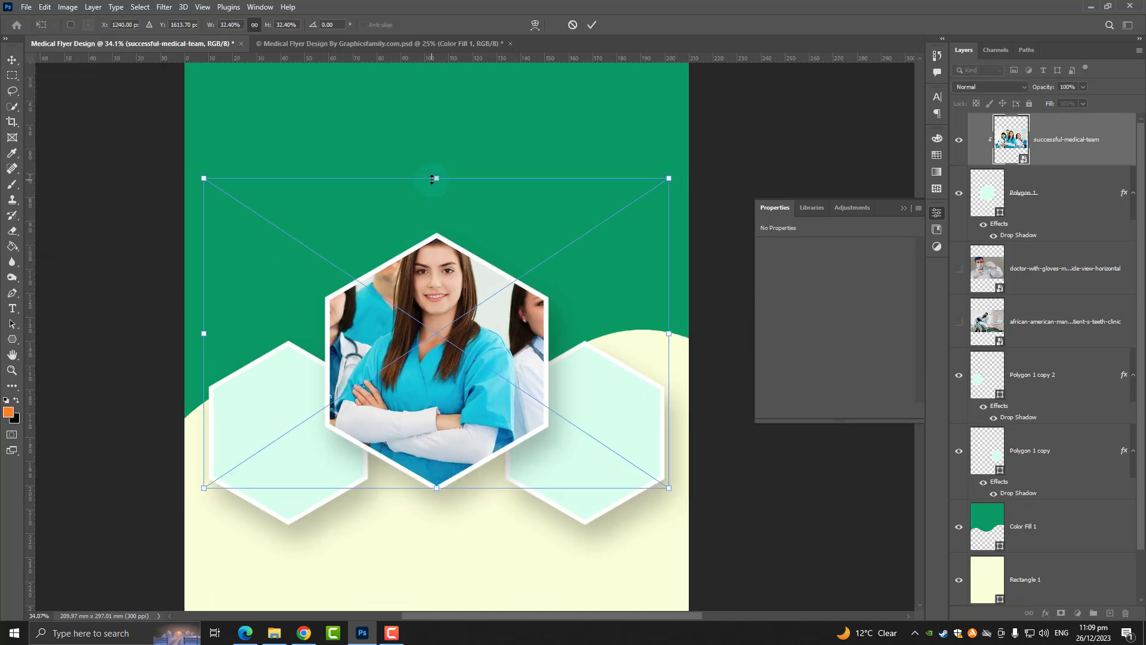
pyautogui.moveTo(432, 179); pyautogui.dragTo(435, 237)
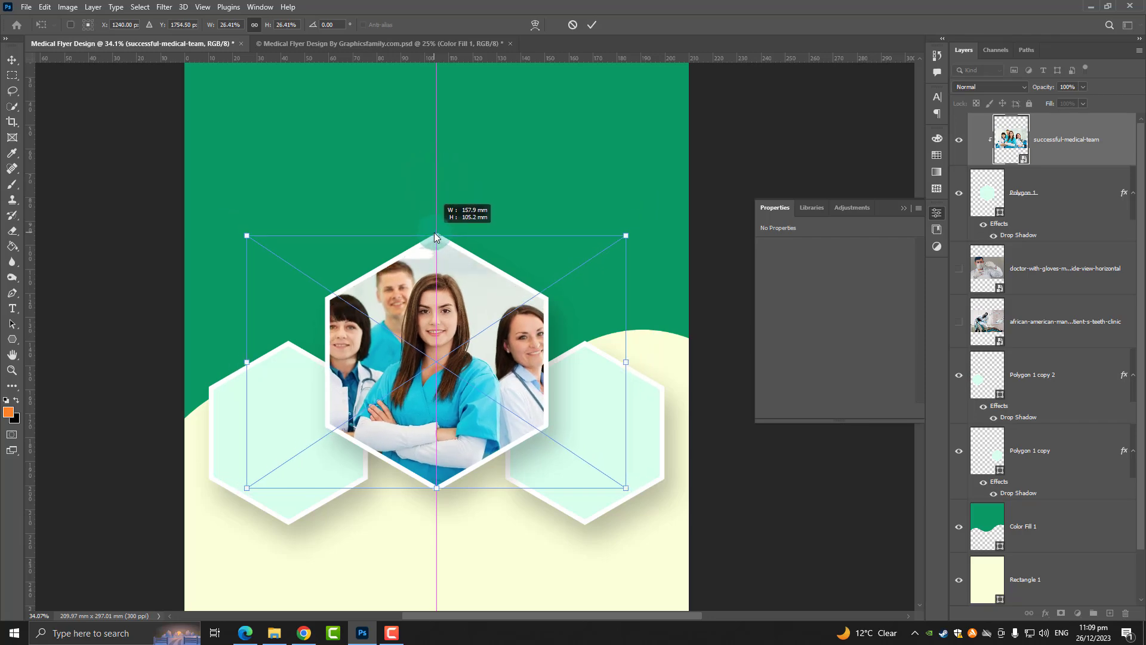
pyautogui.scroll(2, 418, 179)
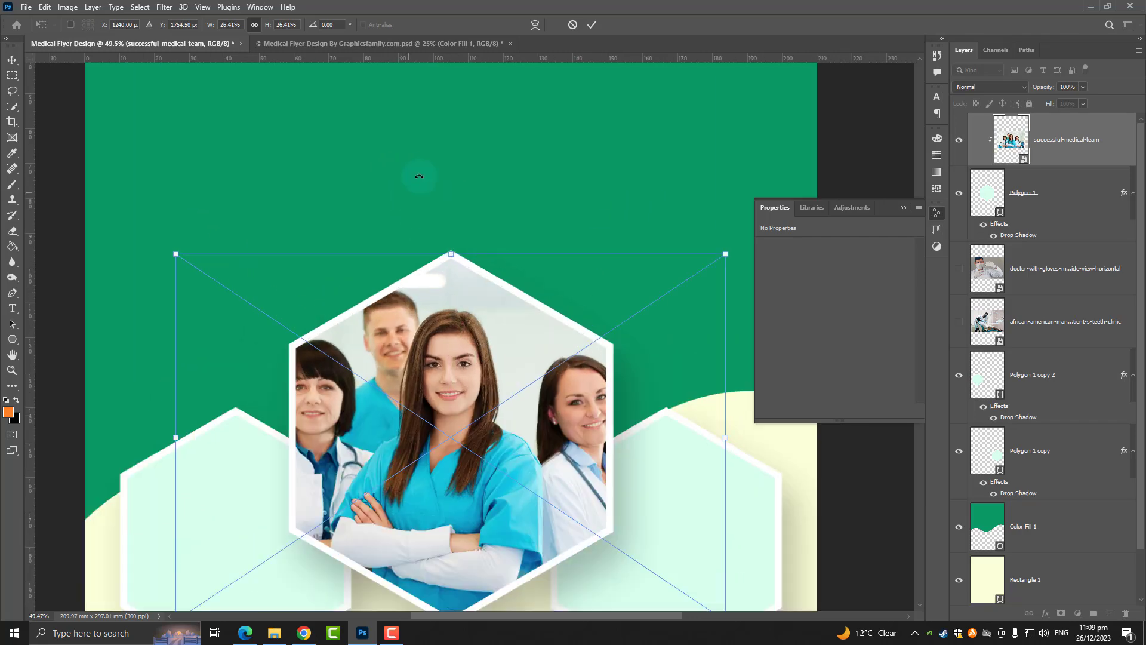
pyautogui.scroll(3, 510, 279)
pyautogui.scroll(1, 506, 283)
pyautogui.press('Return')
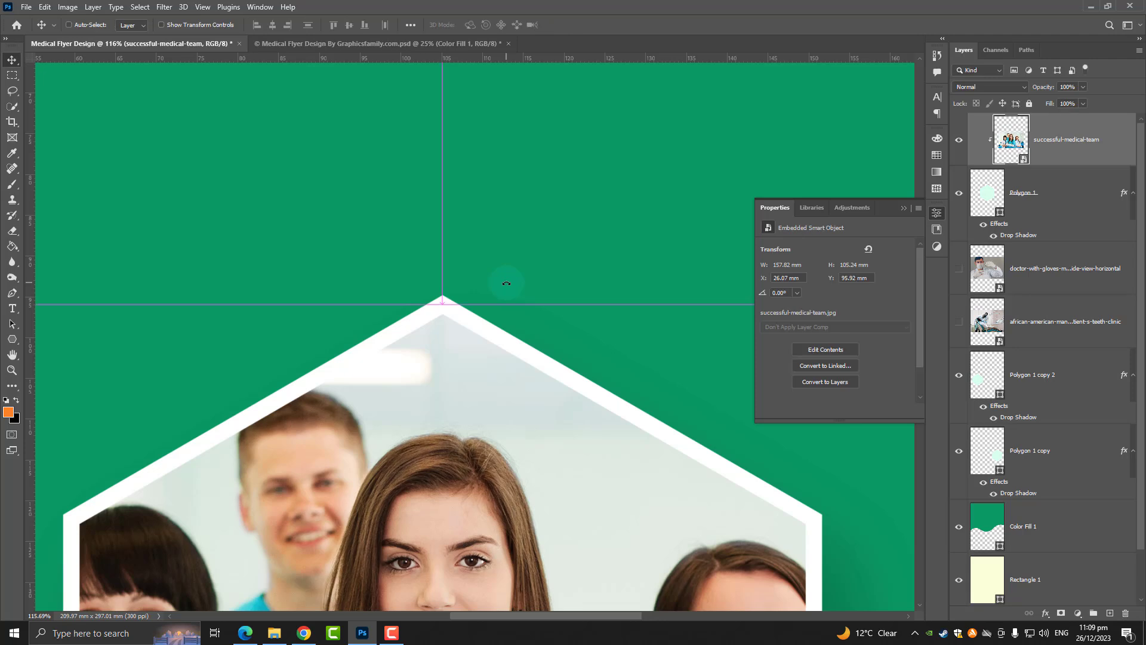
pyautogui.hotkey('ctrl', '0')
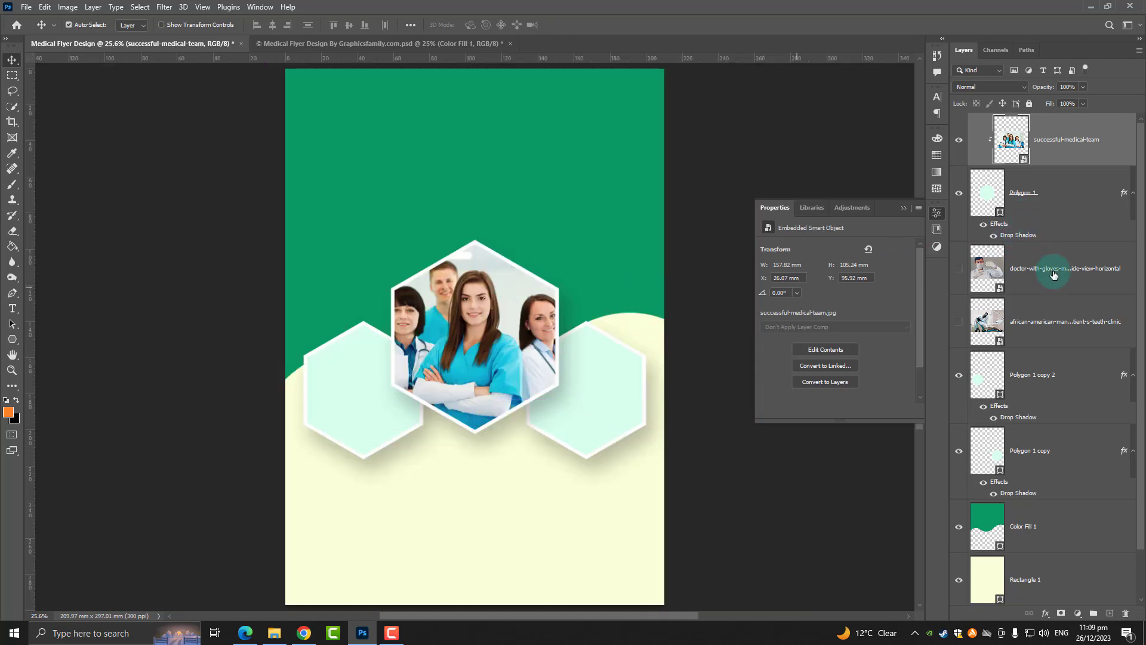
# - Show the gloved doctor photo, move it above Polygon 1 copy, and clip it to that hexagon
pyautogui.click(1054, 274)
pyautogui.click(960, 274)
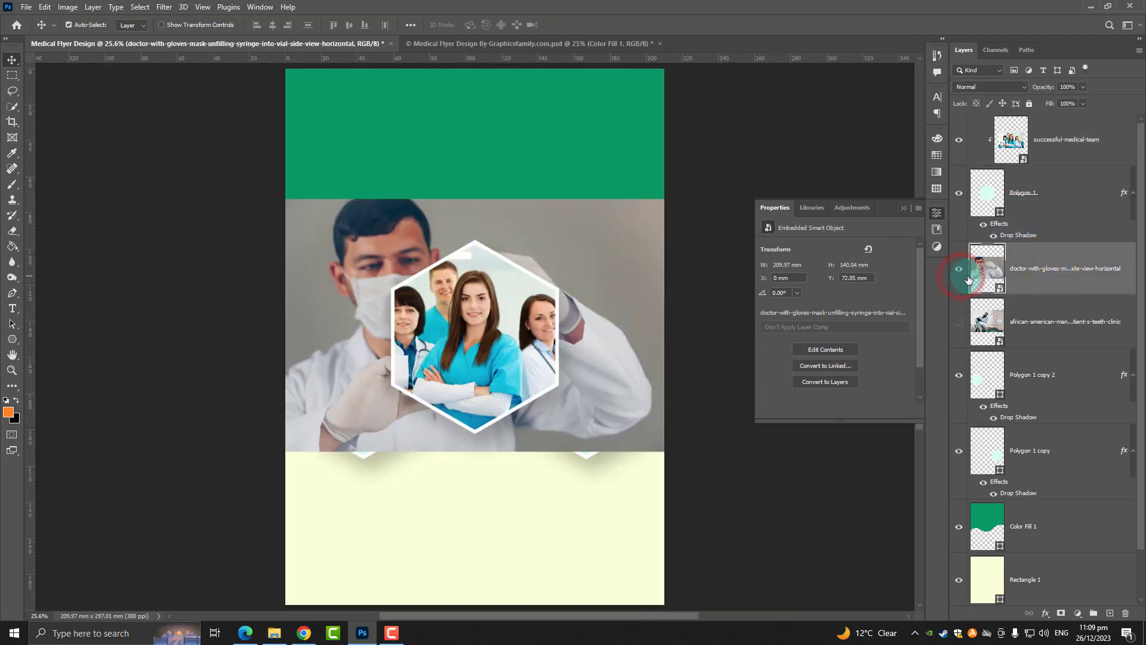
pyautogui.moveTo(1028, 275); pyautogui.dragTo(1031, 402)
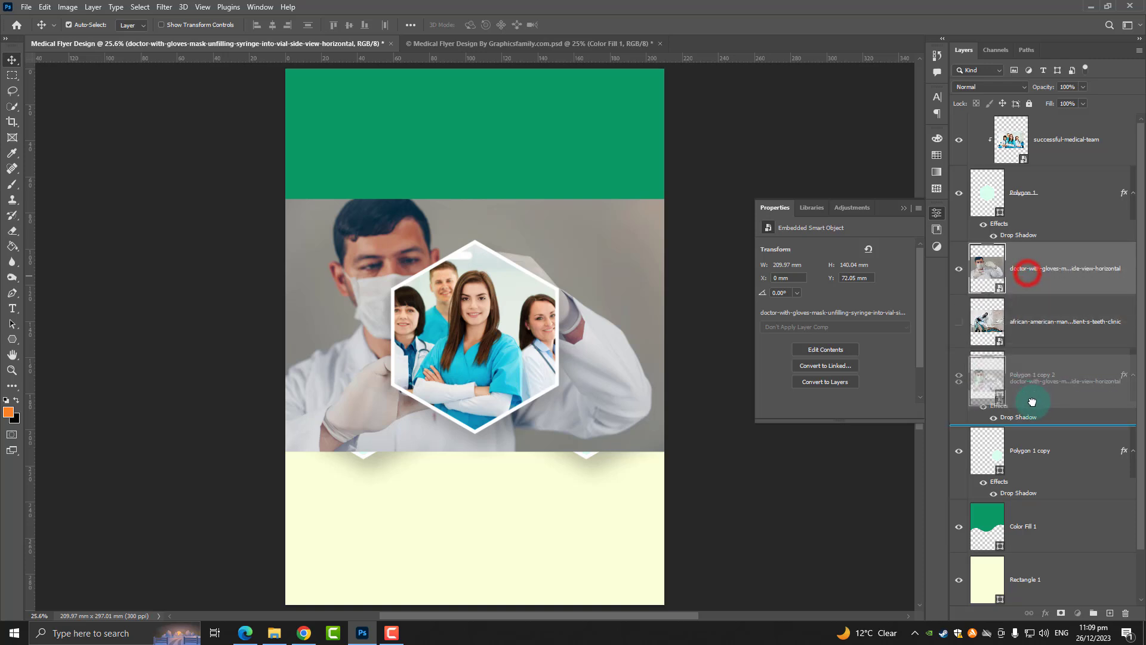
pyautogui.rightClick(1036, 406)
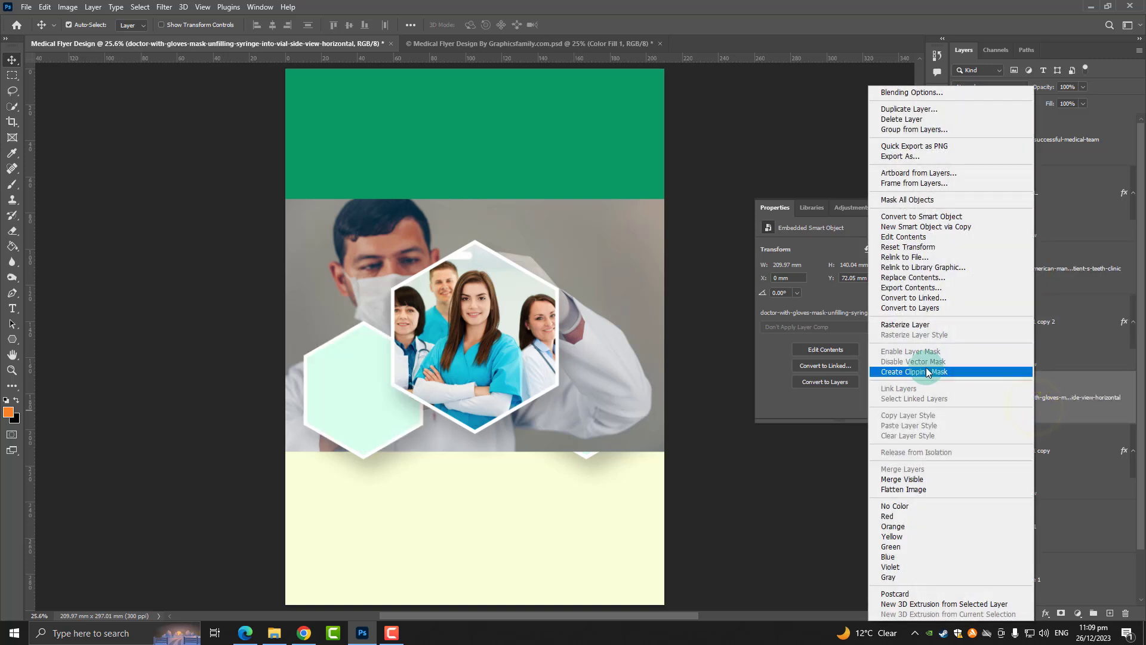
pyautogui.click(927, 372)
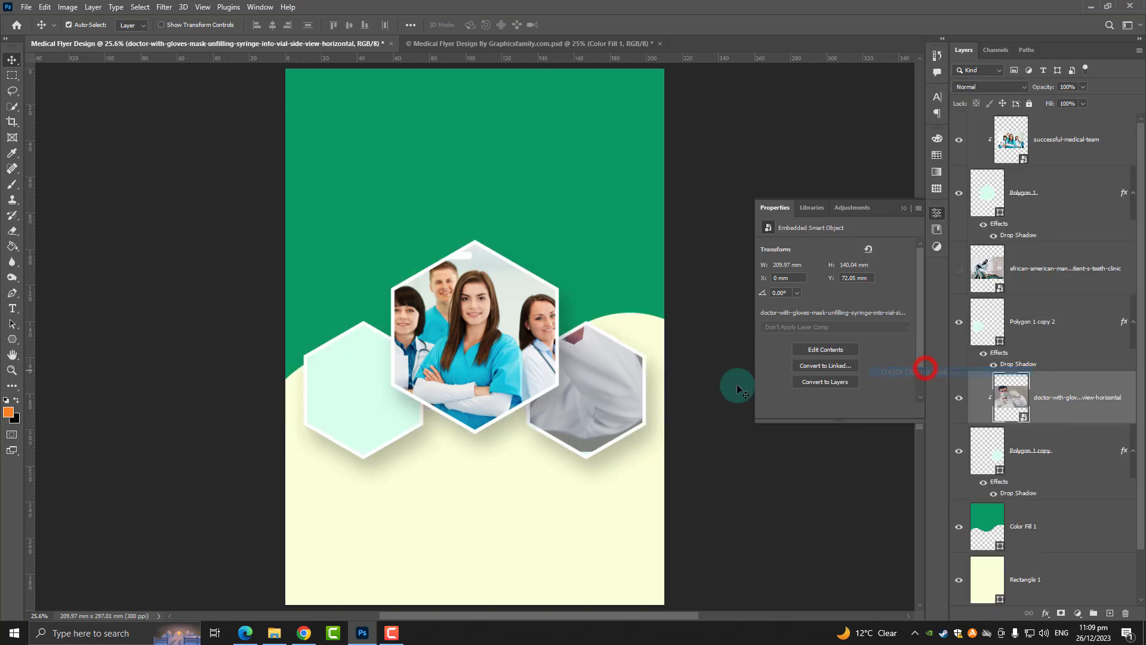
# - Shrink the doctor photo to about 112 × 74 mm and centre him in the right hexagon
pyautogui.click(47, 8)
pyautogui.click(79, 268)
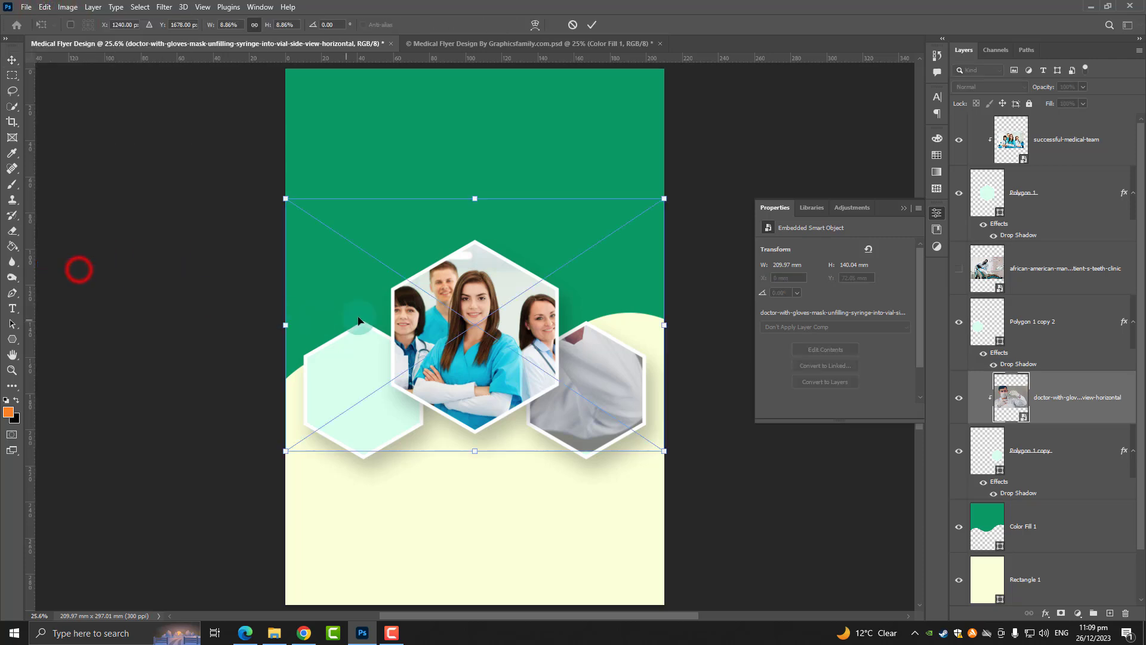
pyautogui.moveTo(288, 317); pyautogui.dragTo(518, 317)
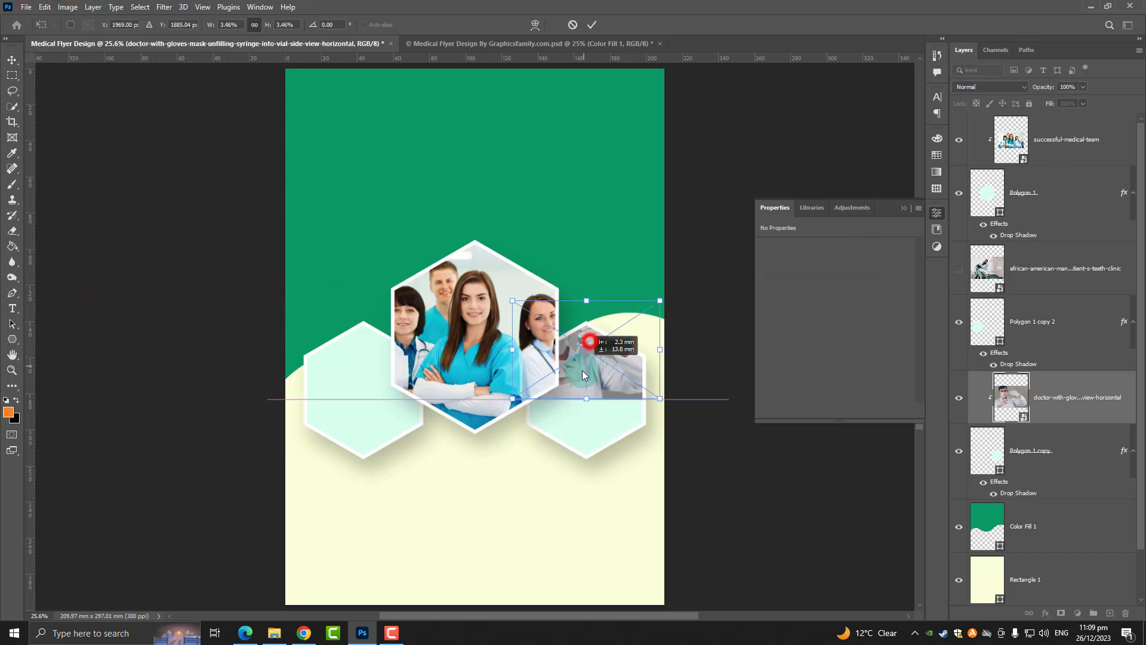
pyautogui.moveTo(584, 340); pyautogui.dragTo(586, 456)
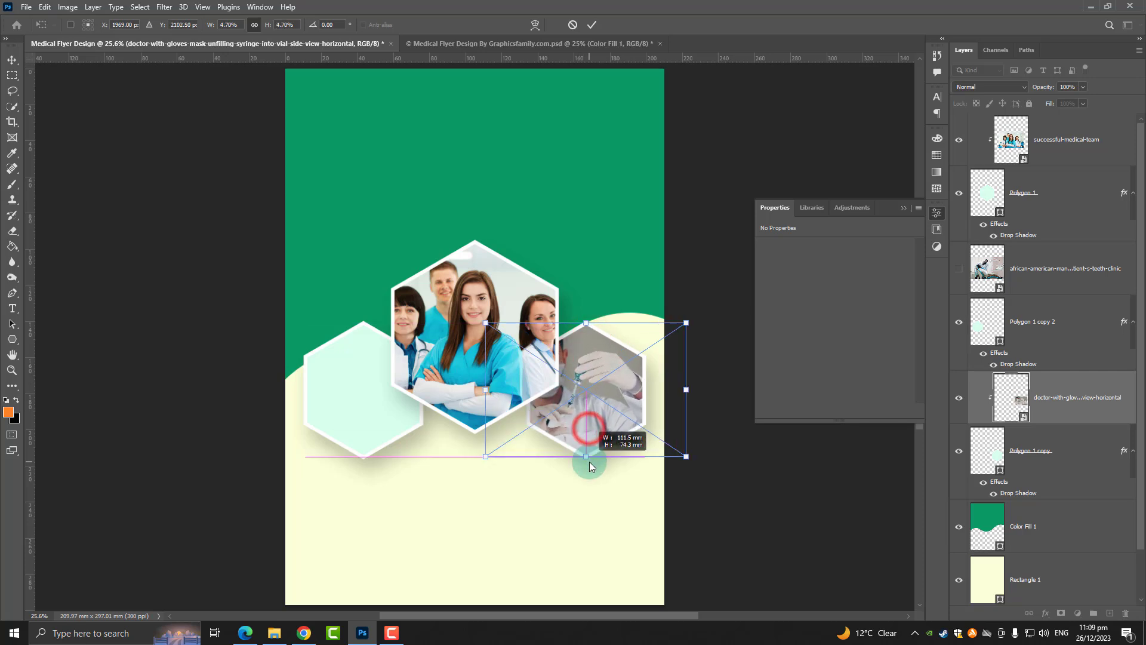
pyautogui.moveTo(587, 407); pyautogui.dragTo(629, 411)
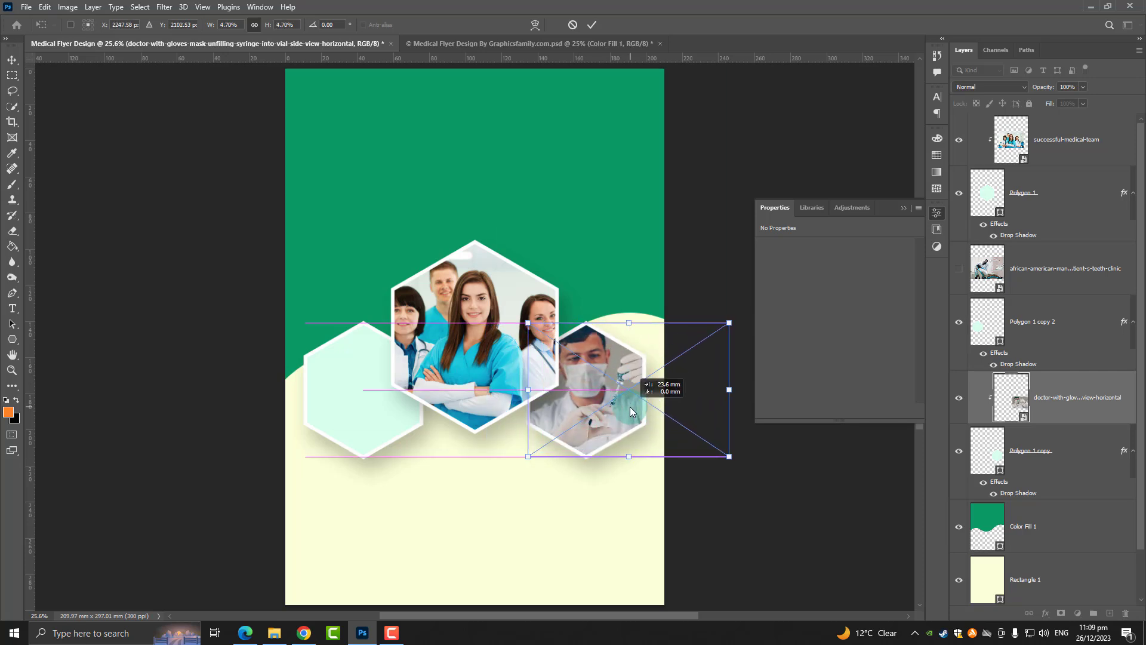
pyautogui.press('Return')
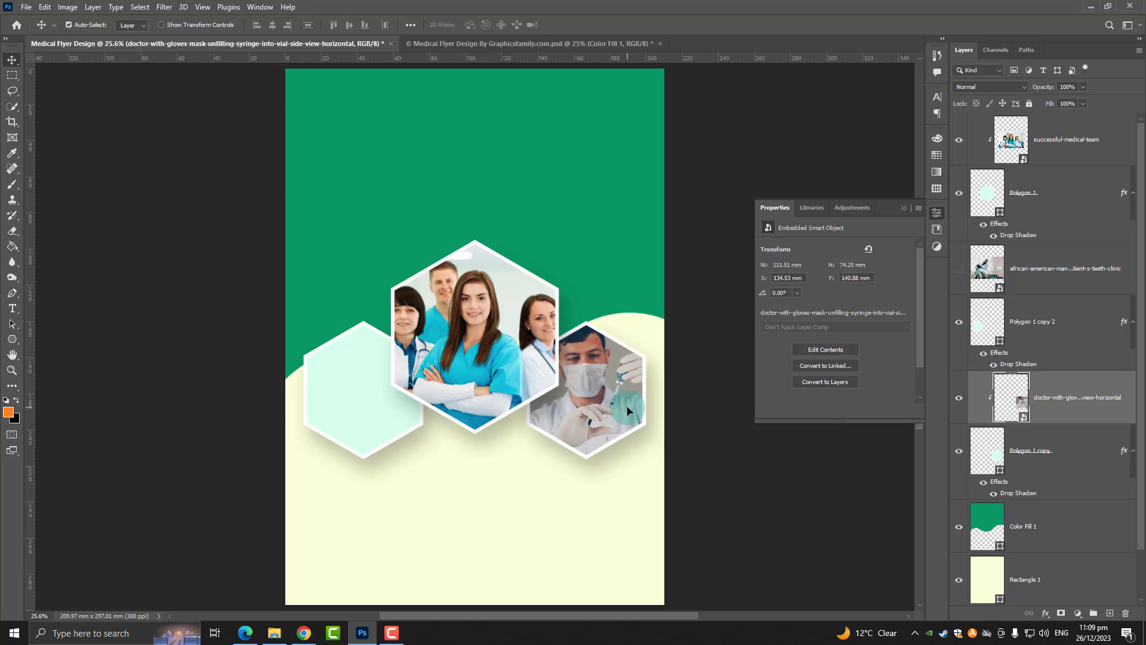
pyautogui.click(1068, 280)
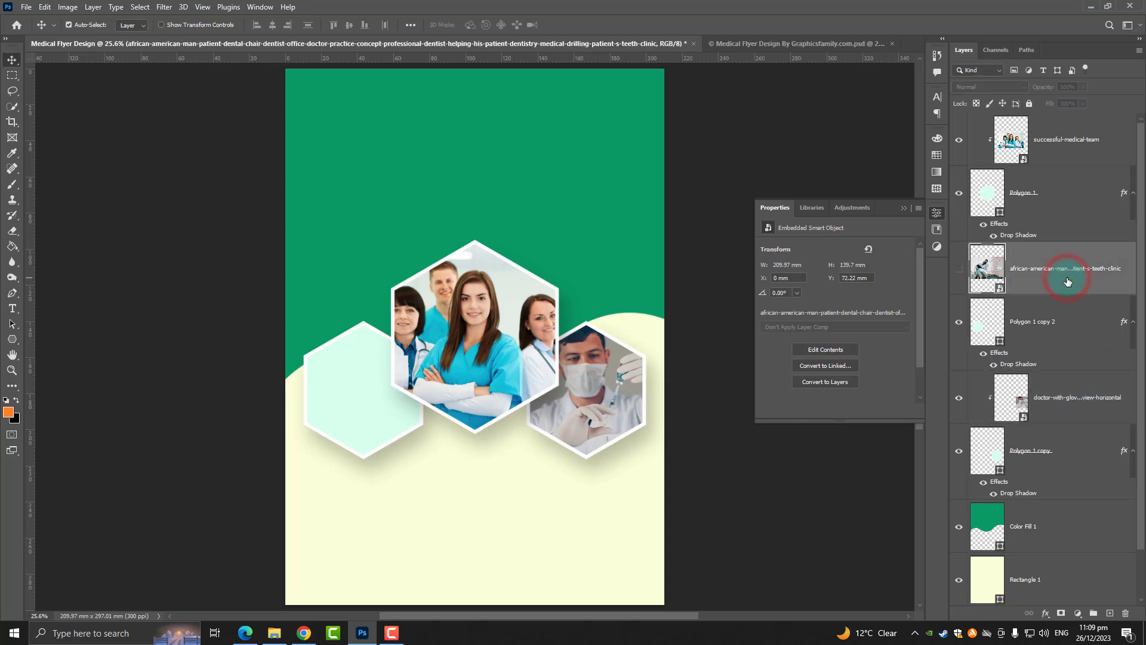
# - Make the dentist photo visible and clip it into the left hexagon
pyautogui.rightClick(1067, 281)
pyautogui.click(1039, 281)
pyautogui.click(959, 269)
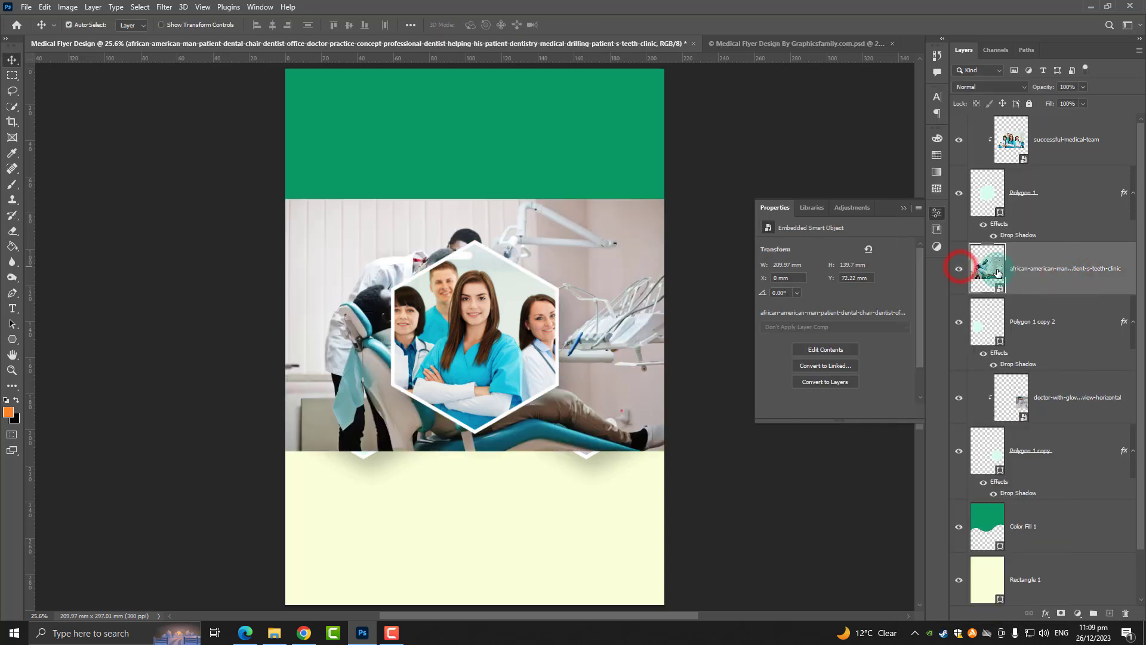
pyautogui.rightClick(1057, 276)
pyautogui.click(976, 378)
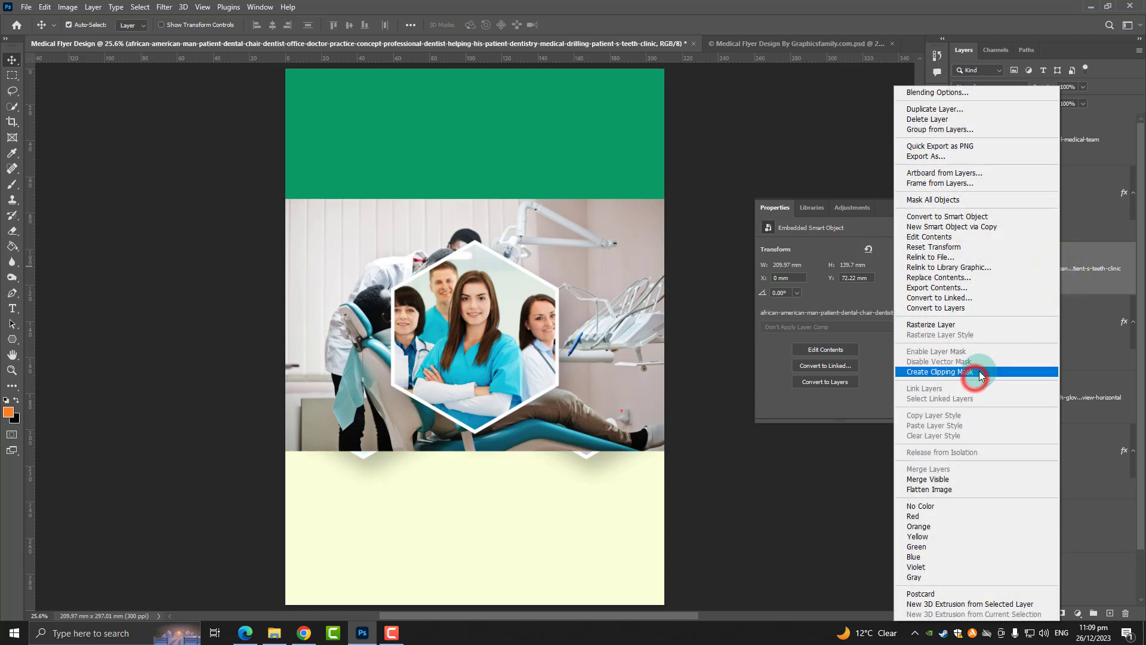
# - Scale the dental-chair photo to about 31% and position it to fill the left hexagon
pyautogui.click(45, 8)
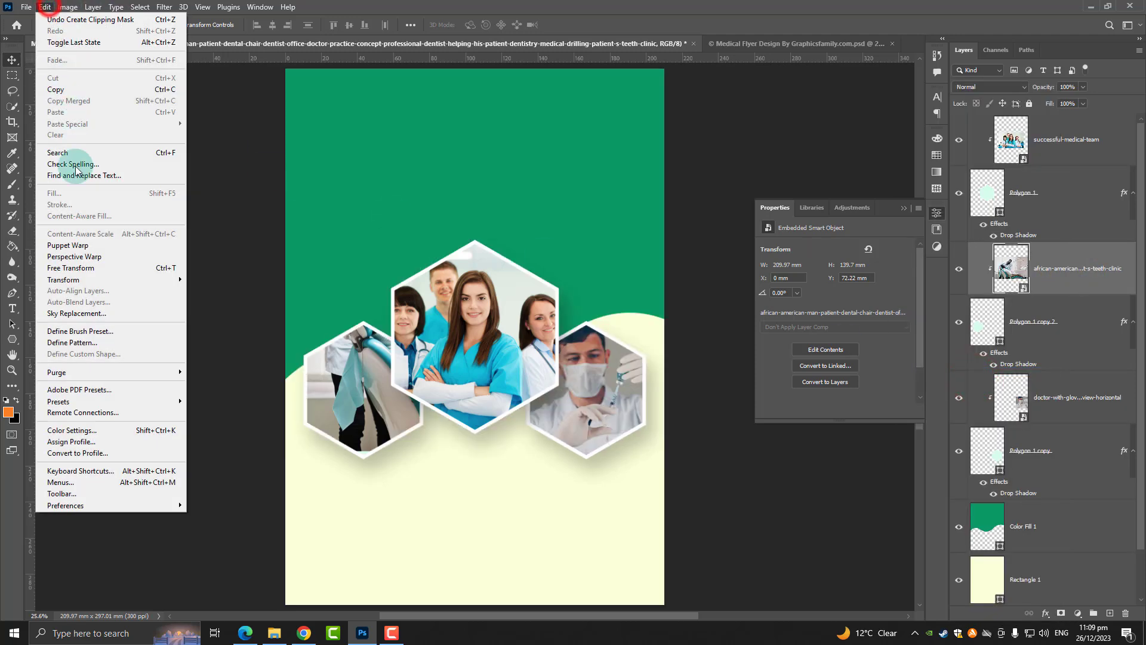
pyautogui.click(84, 266)
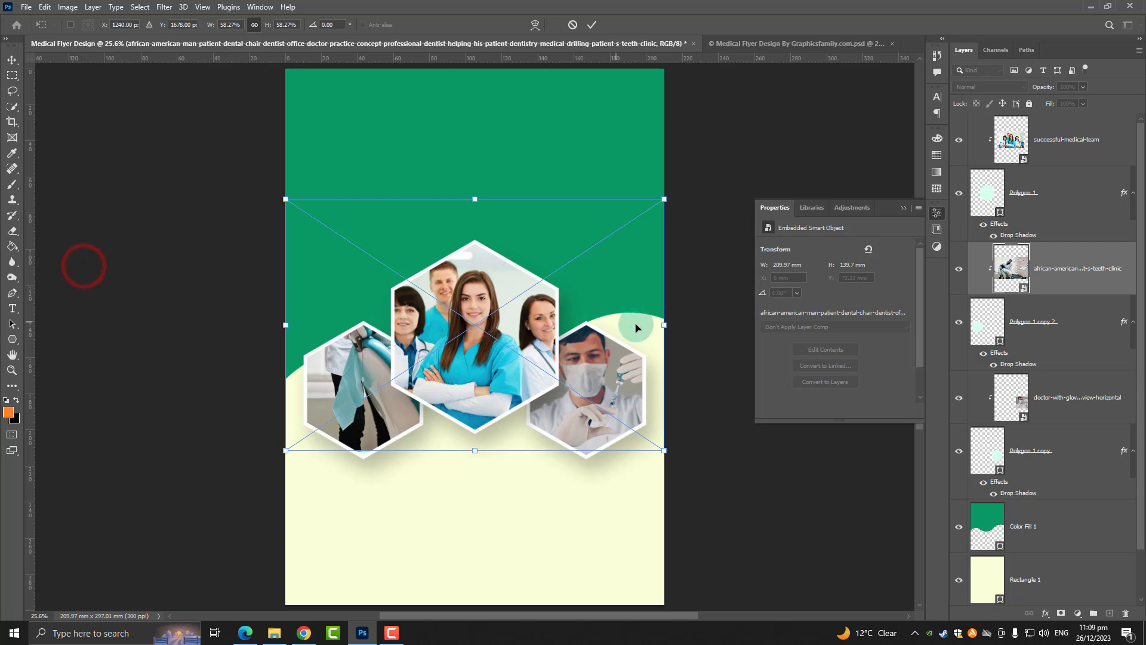
pyautogui.moveTo(665, 325)
pyautogui.mouseDown()
pyautogui.moveTo(426, 335)
pyautogui.moveTo(385, 400)
pyautogui.mouseUp()
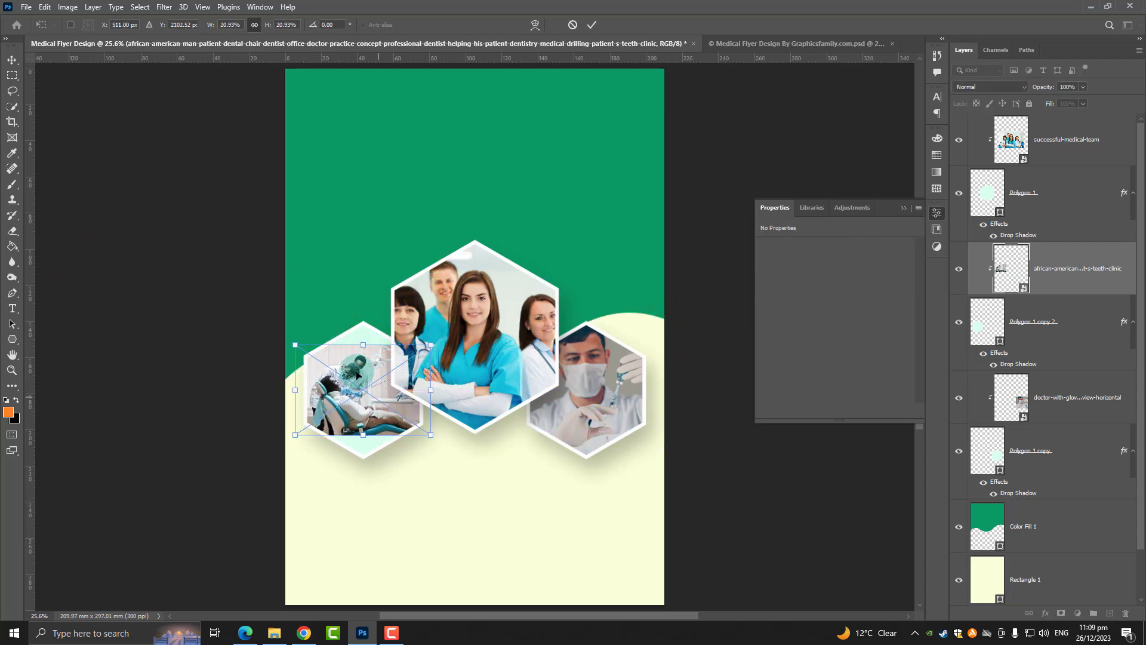
pyautogui.moveTo(363, 344); pyautogui.dragTo(369, 325)
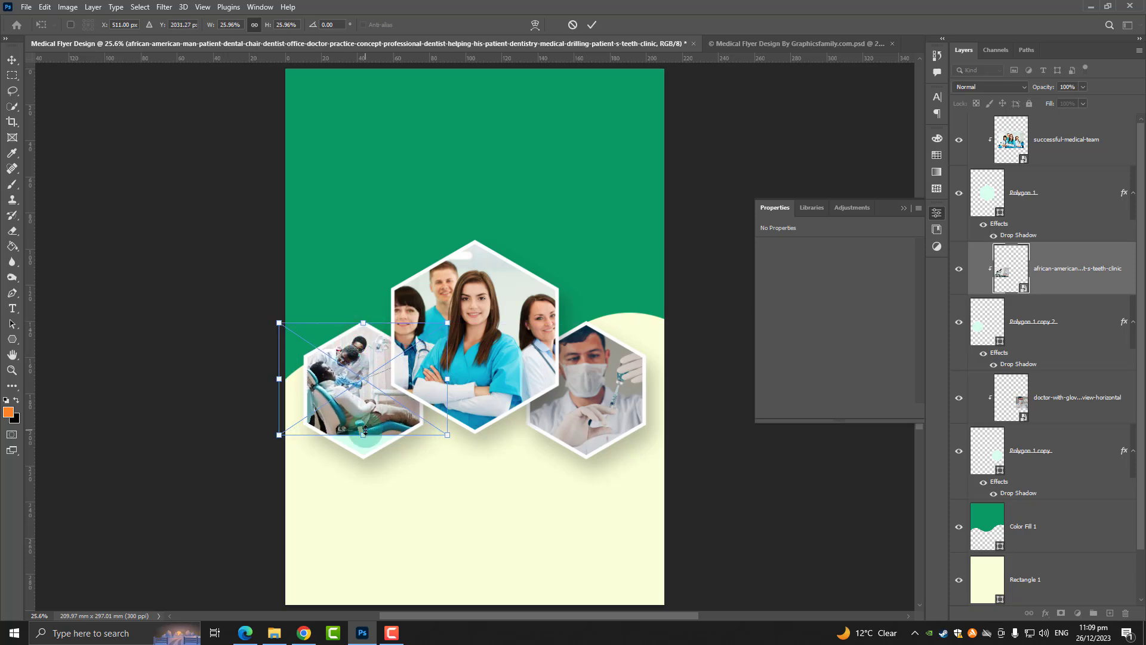
pyautogui.moveTo(363, 436)
pyautogui.mouseDown()
pyautogui.moveTo(363, 457)
pyautogui.moveTo(371, 425)
pyautogui.mouseUp()
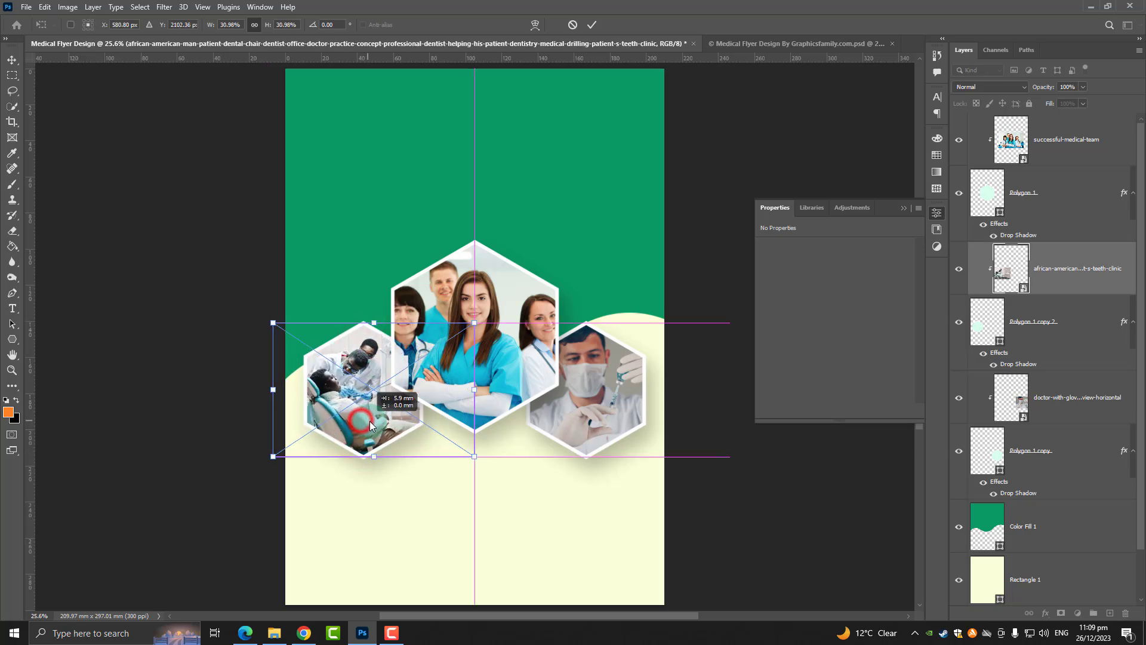
pyautogui.press('Return')
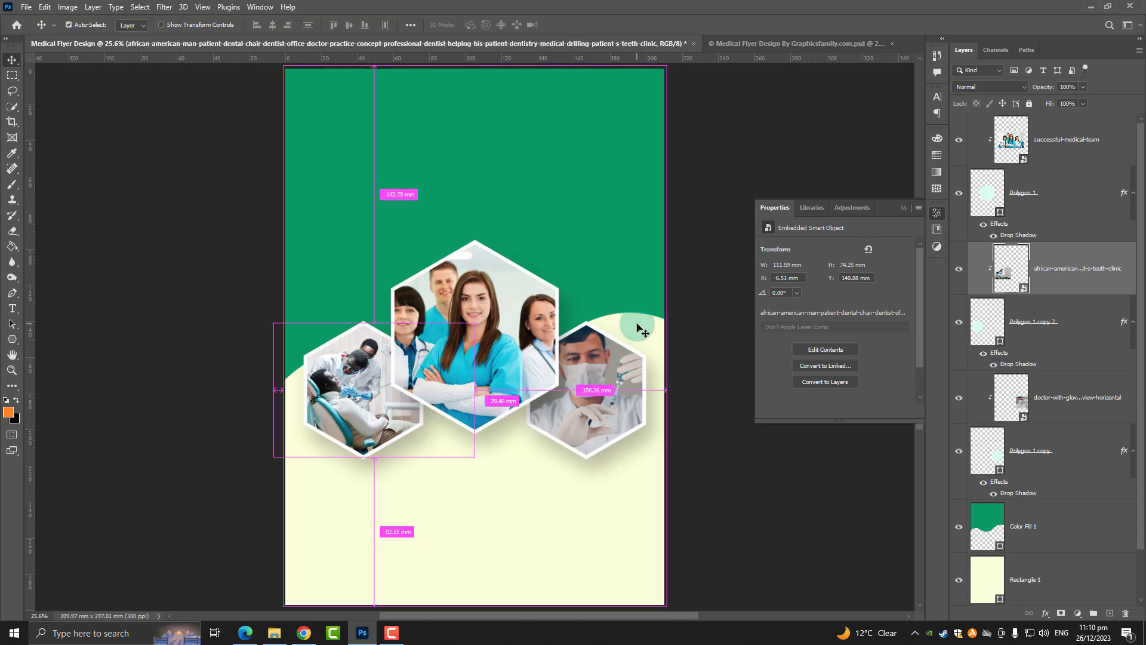
pyautogui.scroll(-1, 637, 328)
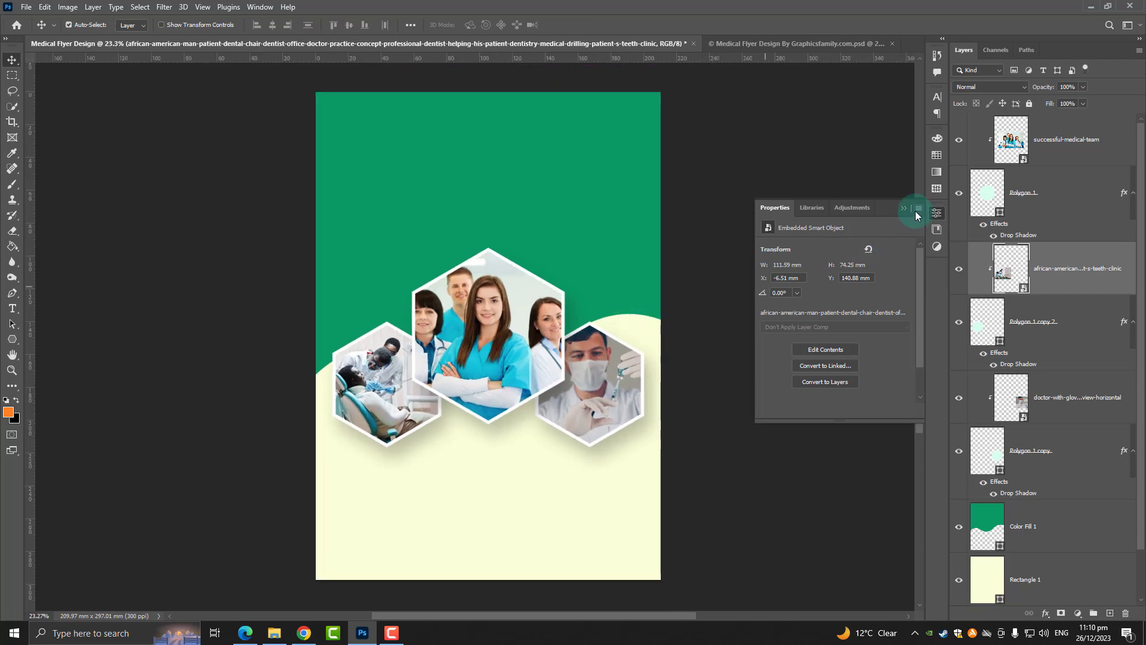
pyautogui.click(903, 209)
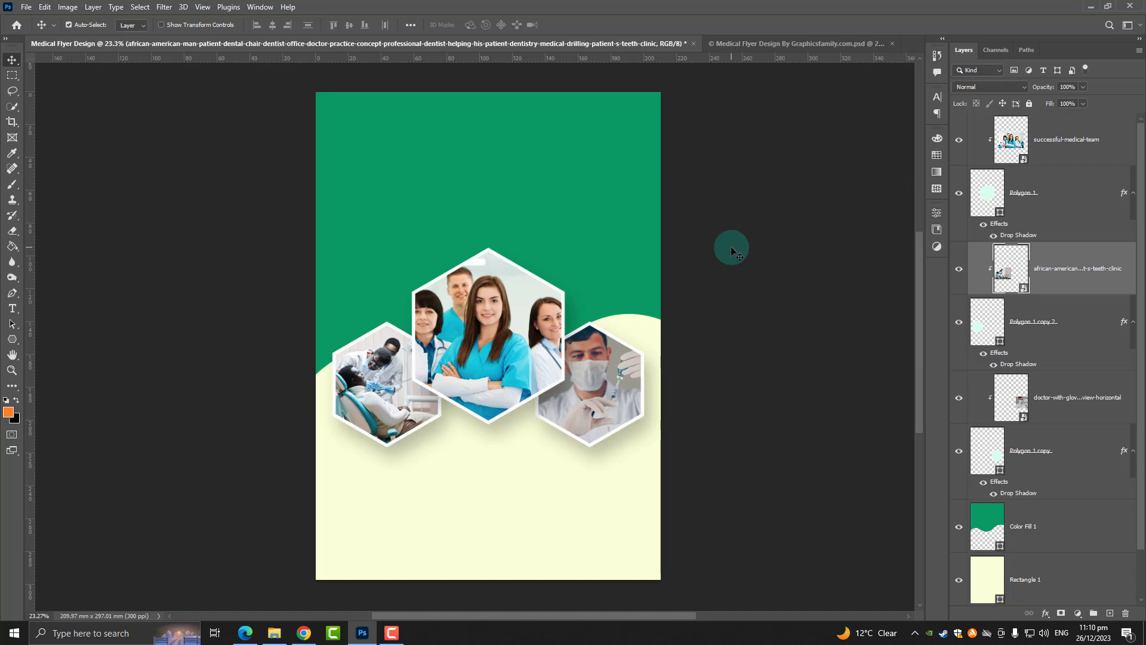
# - Paste the blurred hospital corridor photo and stretch it to cover the flyer's top section
pyautogui.hotkey('ctrl', 'v')
pyautogui.moveTo(512, 258); pyautogui.dragTo(513, 116)
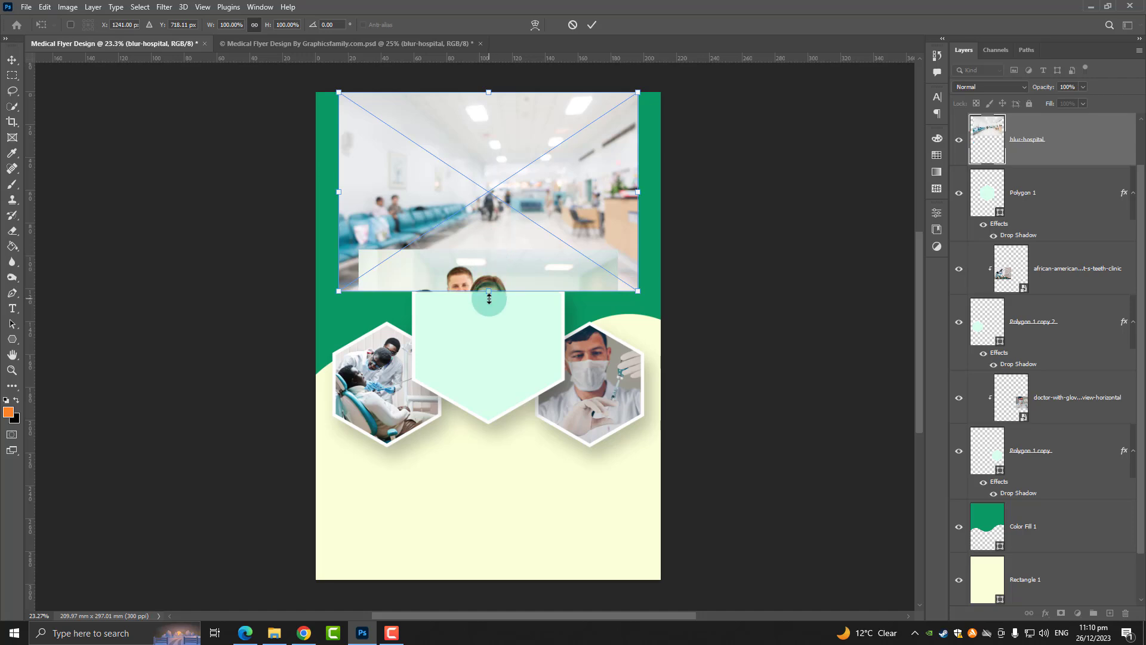
pyautogui.moveTo(488, 291); pyautogui.dragTo(511, 379)
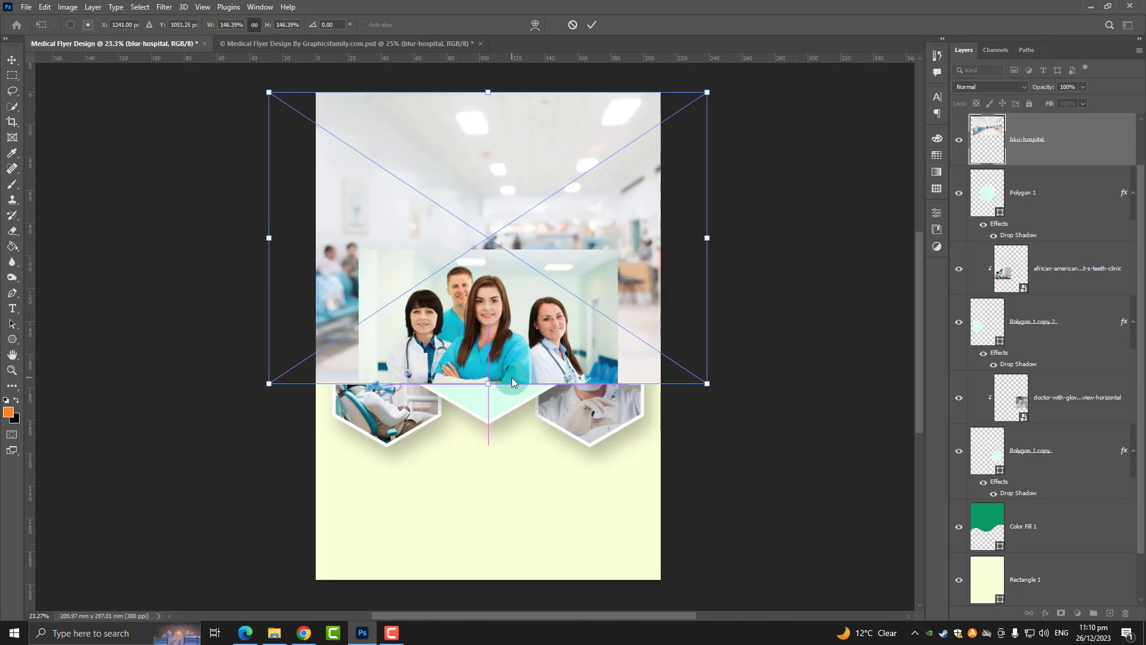
pyautogui.moveTo(523, 227); pyautogui.dragTo(536, 225)
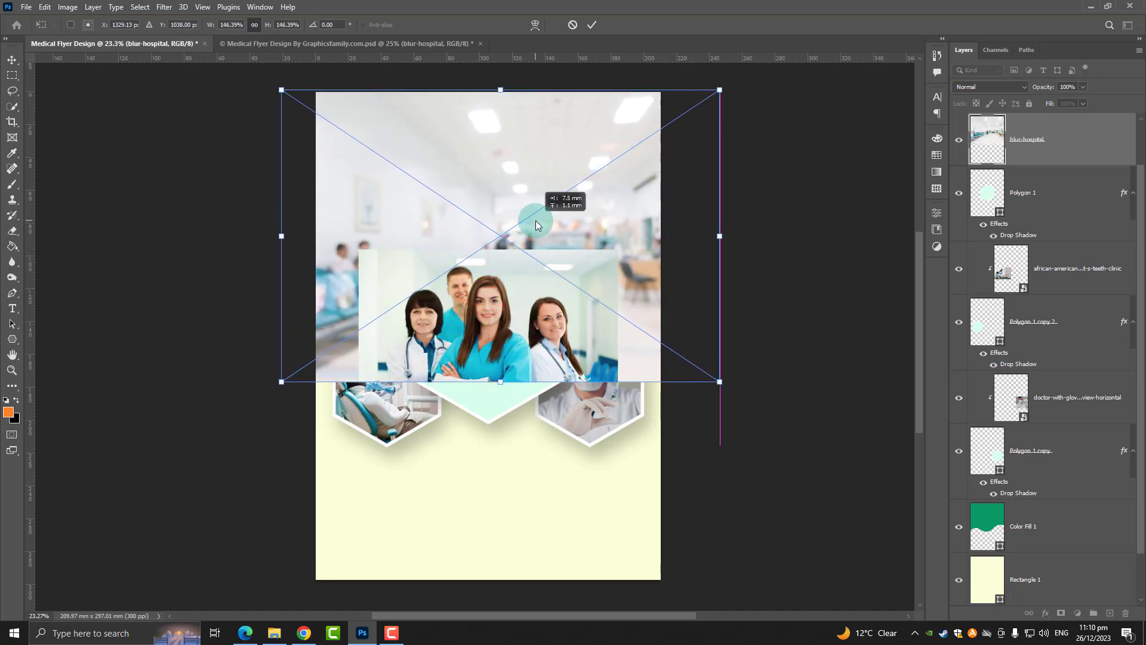
pyautogui.scroll(-1, 533, 261)
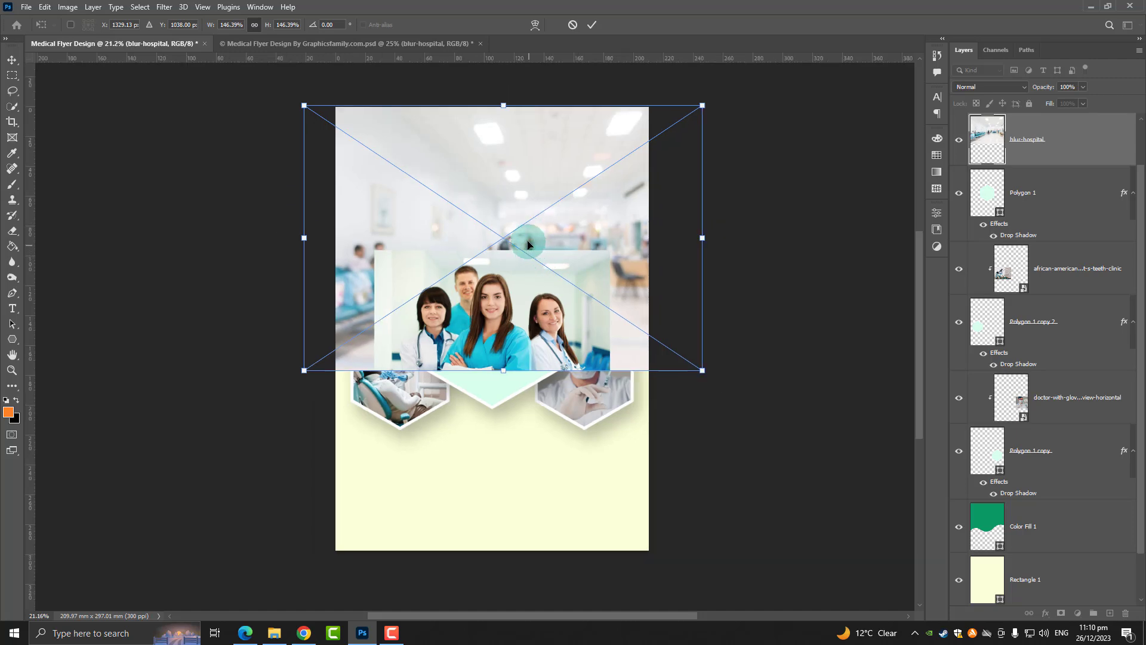
pyautogui.moveTo(505, 105); pyautogui.dragTo(507, 70)
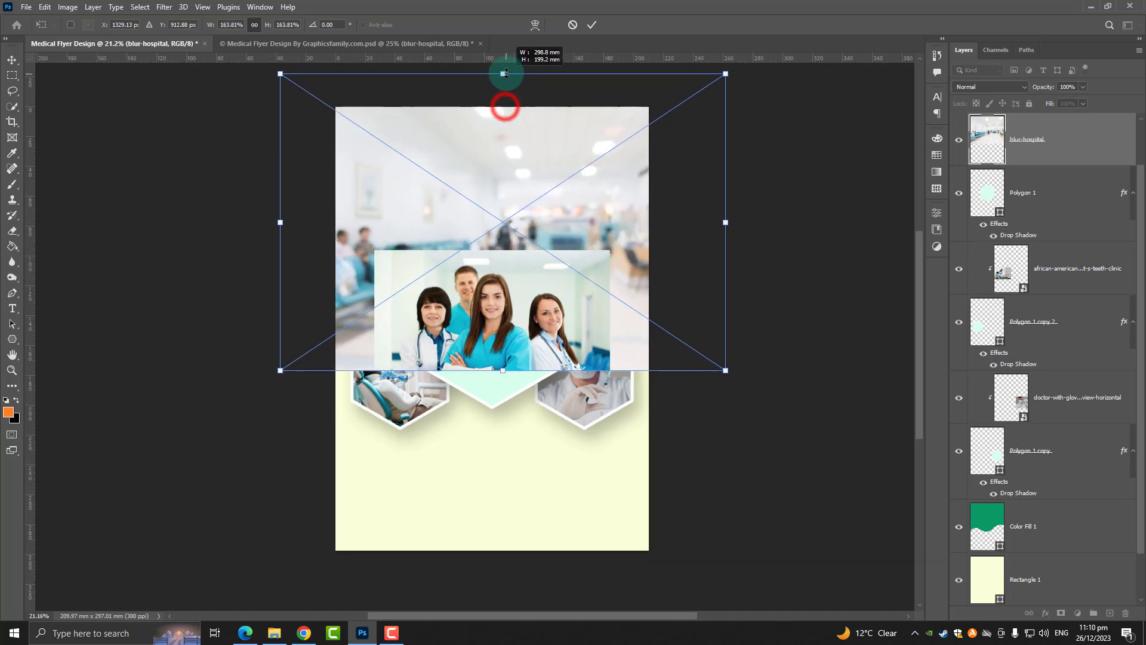
pyautogui.moveTo(479, 162); pyautogui.dragTo(495, 163)
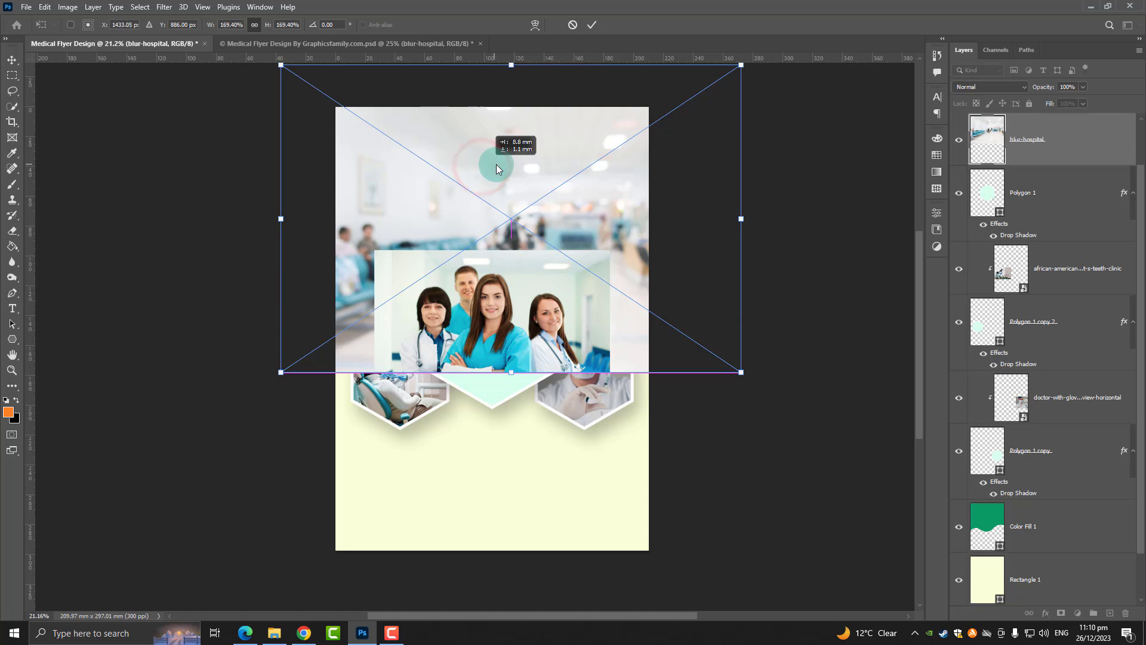
pyautogui.press('Return')
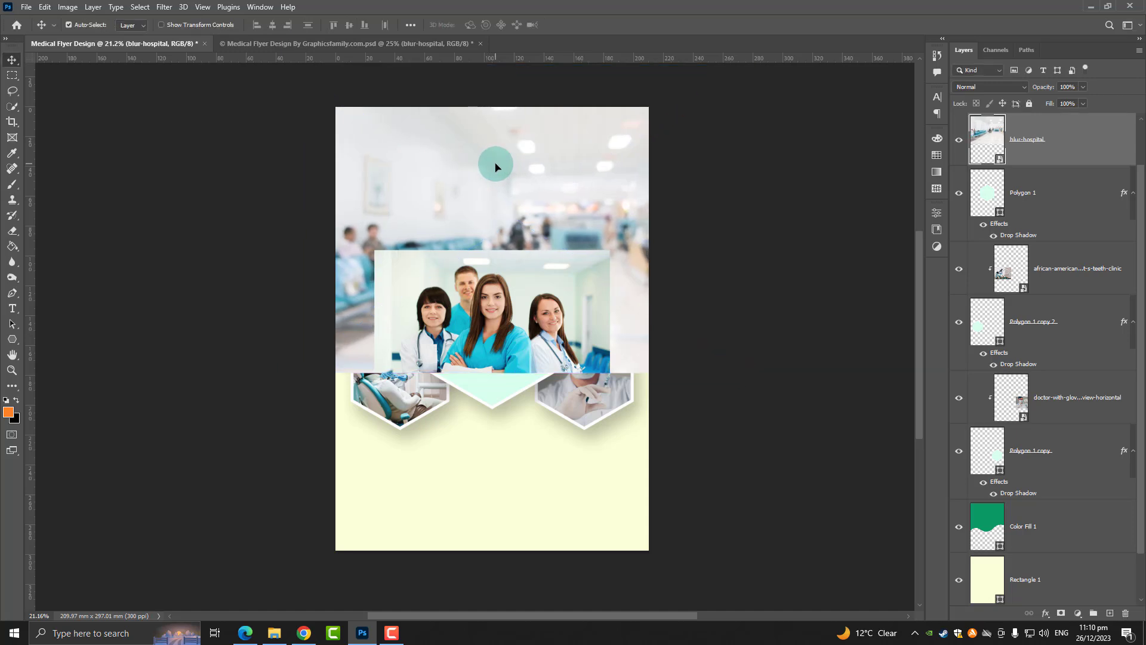
pyautogui.click(508, 272)
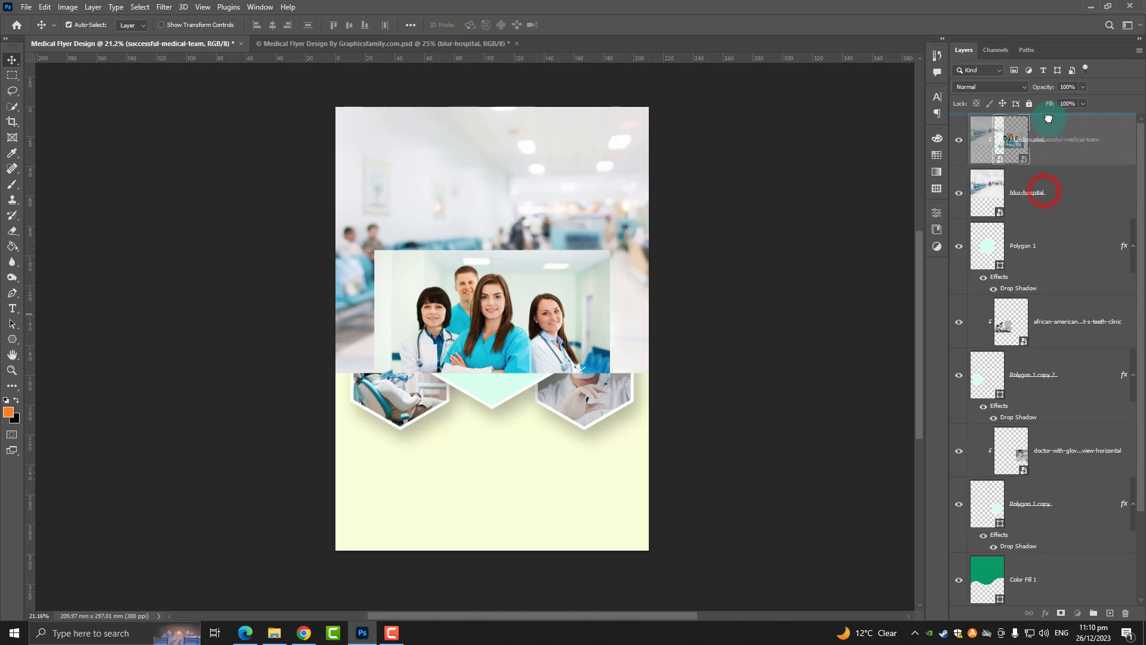
# - Move the team photo back above its hexagon and clip it into the central hexagon again
pyautogui.moveTo(1043, 175); pyautogui.dragTo(1044, 190)
pyautogui.rightClick(1041, 186)
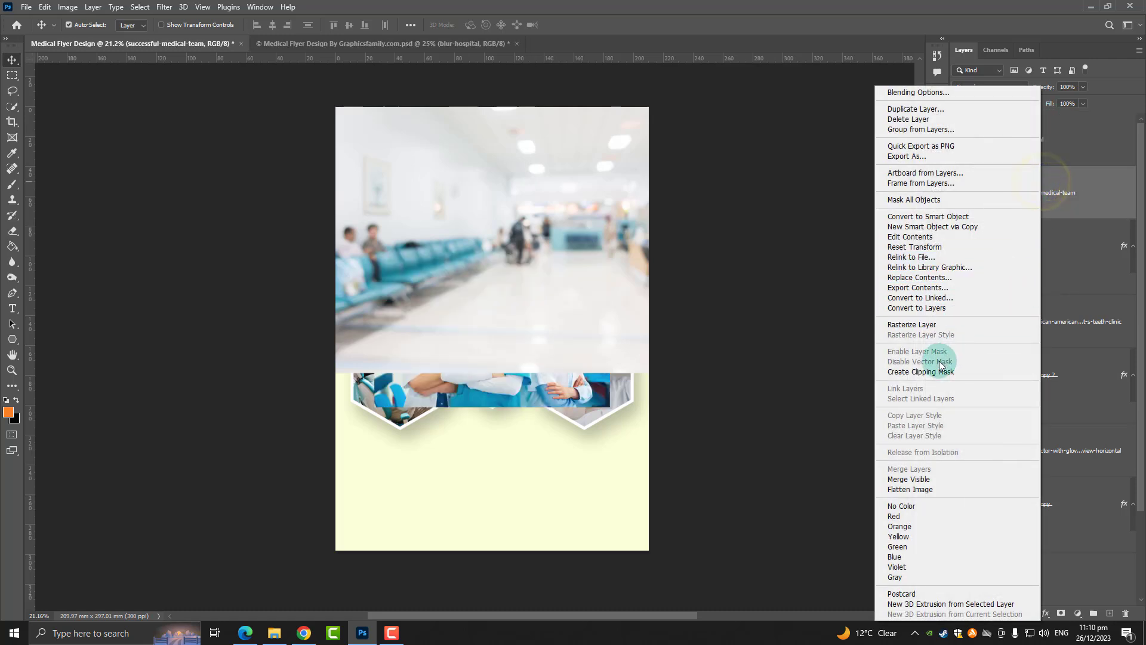
pyautogui.click(935, 372)
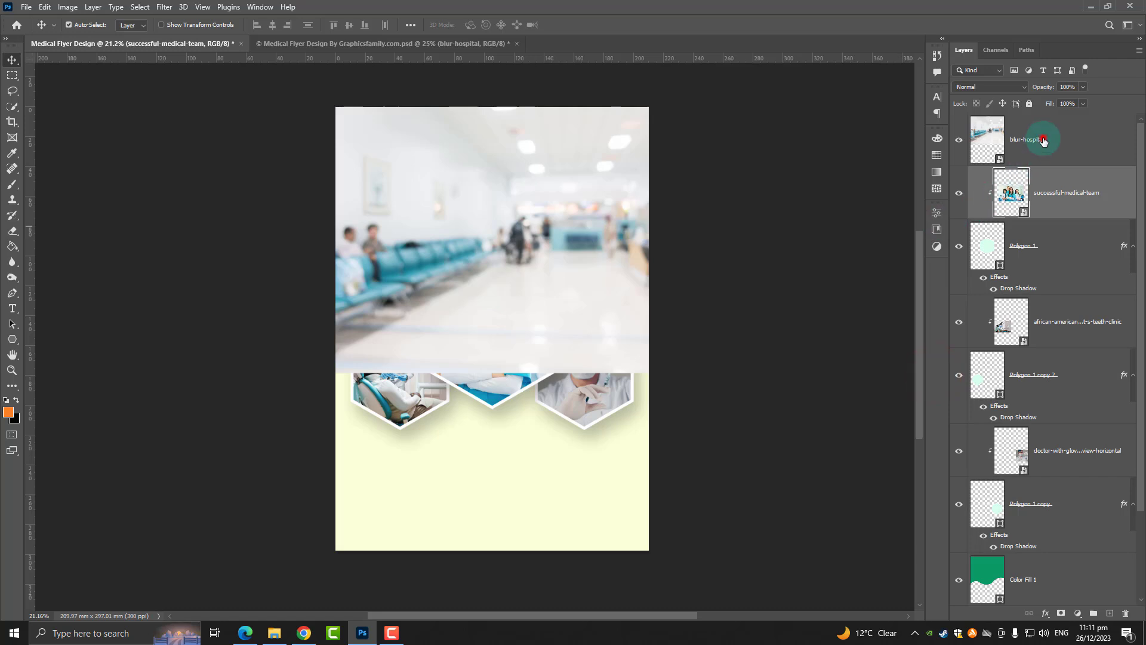
# - Clip the hospital photo to the green wave (Color Fill 1) and set it to Soft Light
pyautogui.moveTo(1044, 140); pyautogui.dragTo(1055, 531)
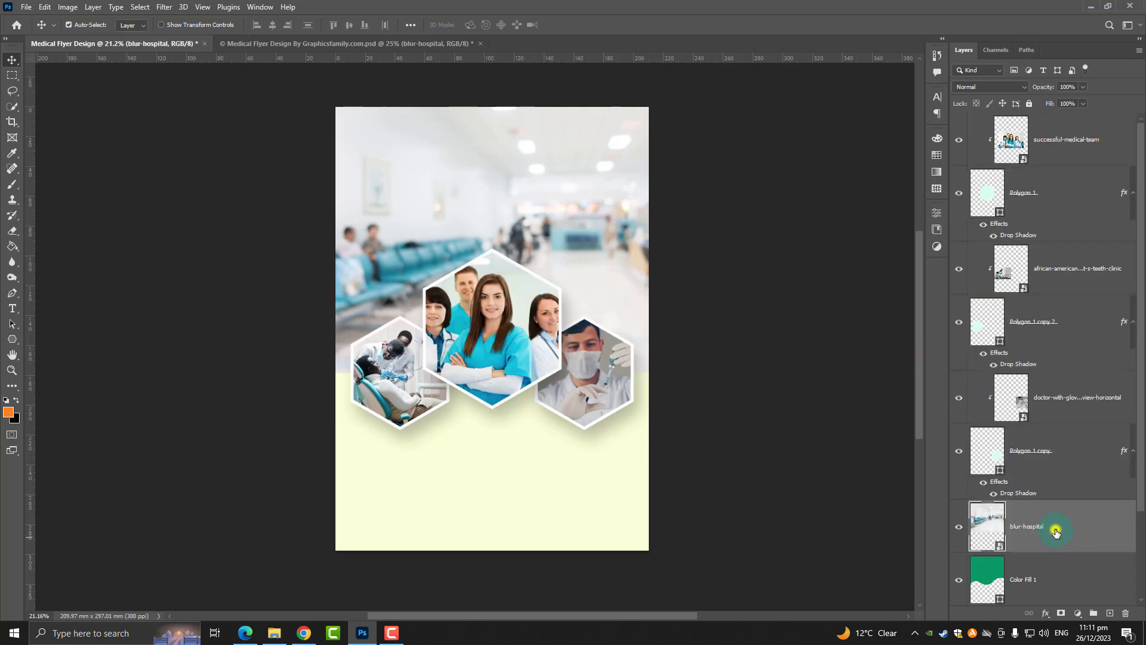
pyautogui.rightClick(1055, 531)
pyautogui.click(966, 373)
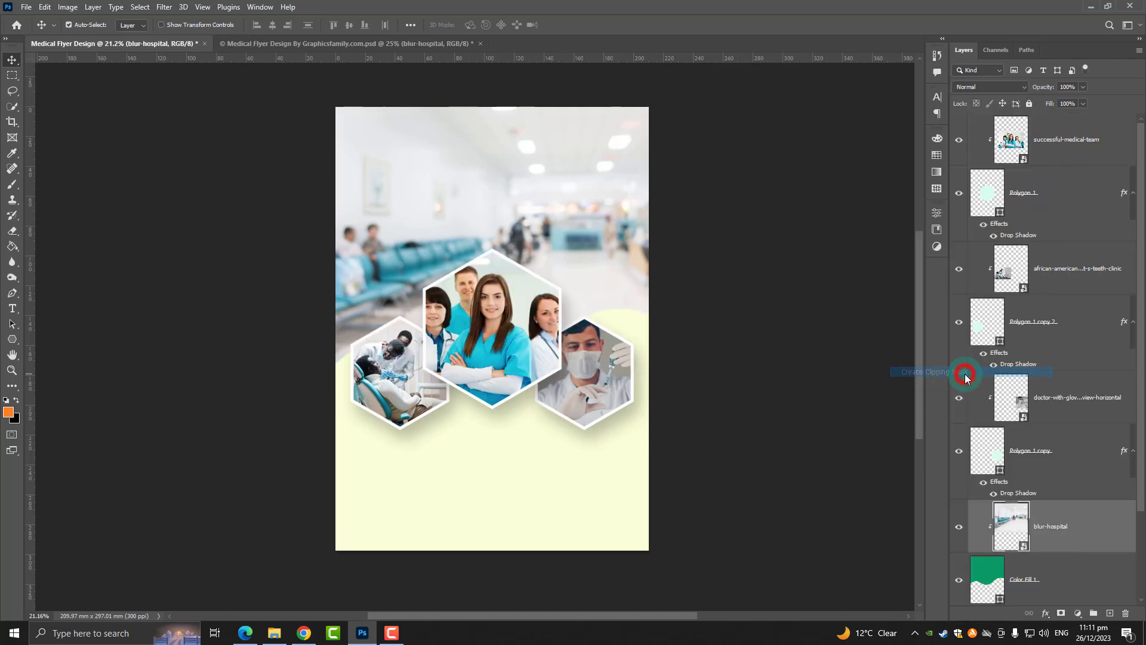
pyautogui.click(990, 87)
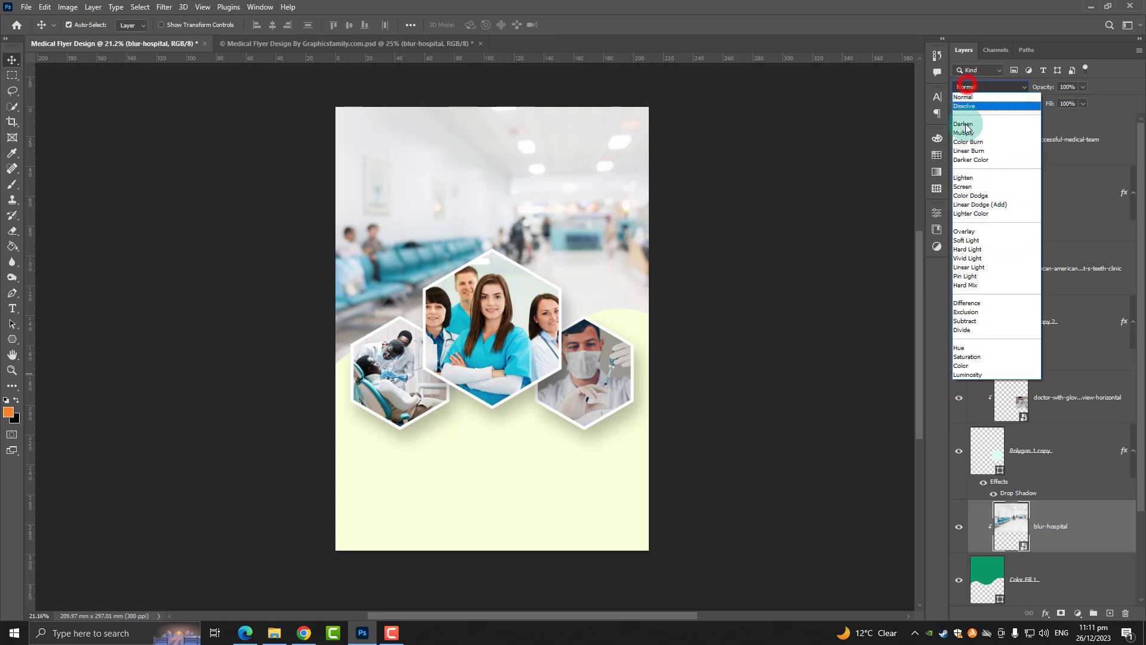
pyautogui.click(966, 240)
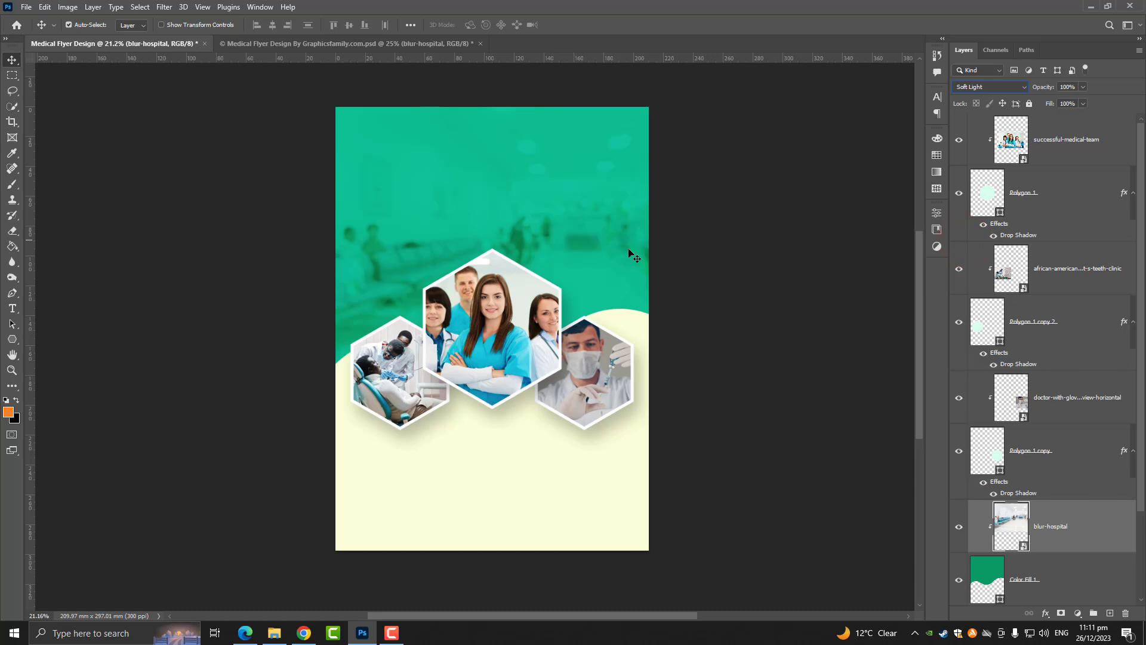
pyautogui.scroll(2, 634, 256)
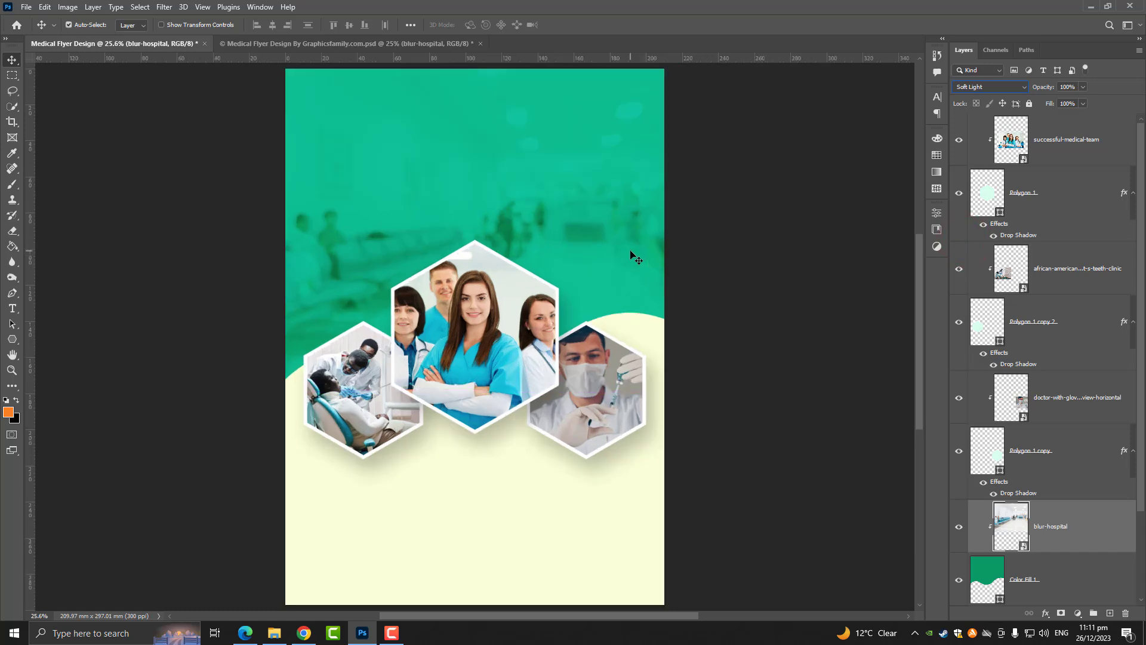
pyautogui.click(697, 249)
pyautogui.scroll(-1, 700, 256)
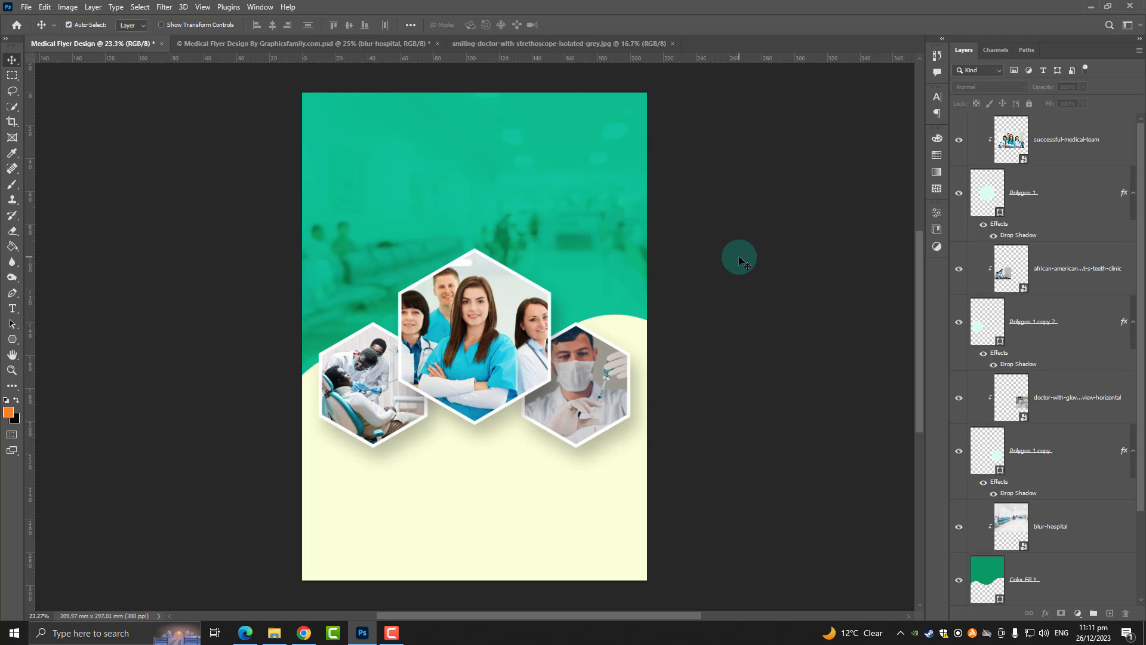
# - Select the doctor in the smiling-doctor photo with the Object Selection Tool
pyautogui.click(571, 45)
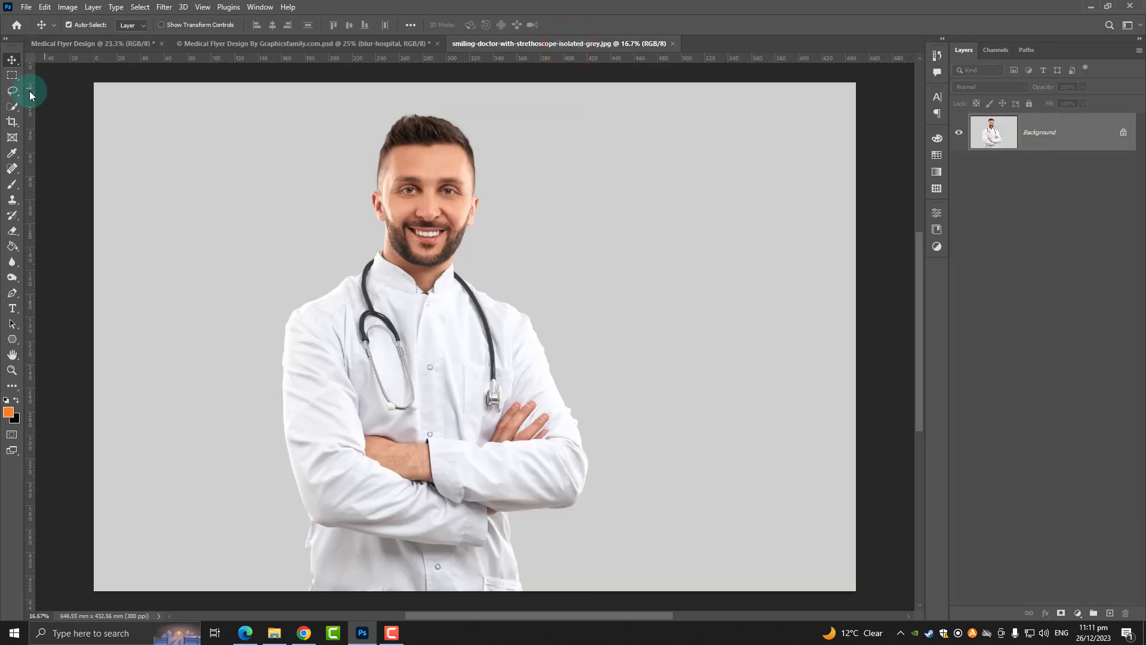
pyautogui.rightClick(12, 112)
pyautogui.click(56, 106)
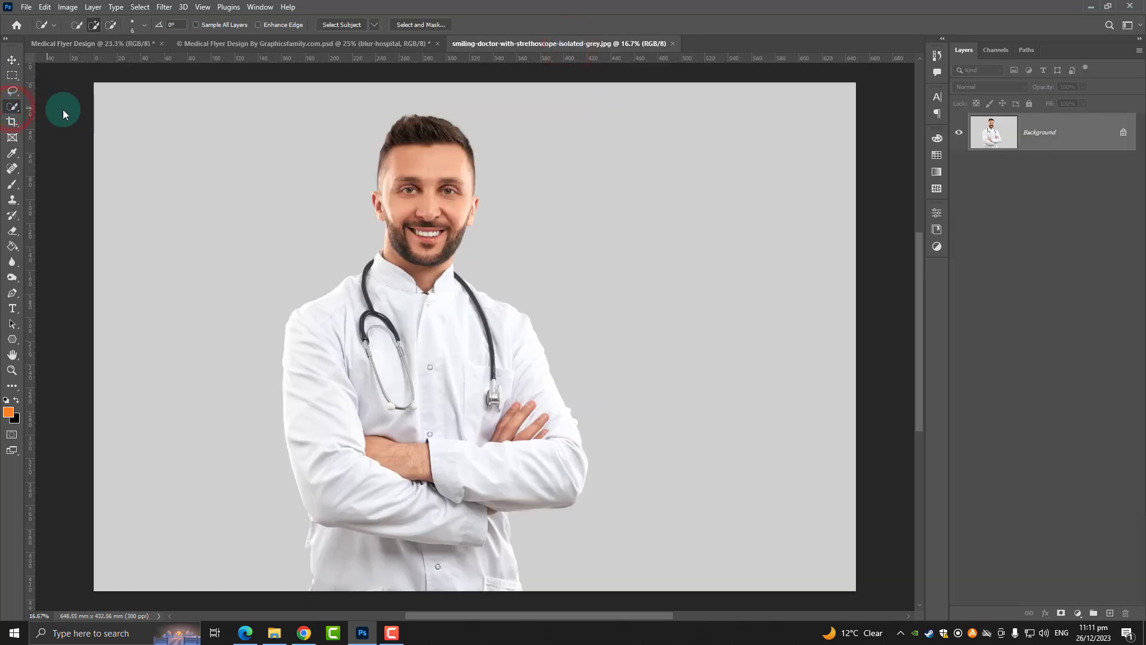
pyautogui.moveTo(261, 96)
pyautogui.mouseDown()
pyautogui.moveTo(354, 184)
pyautogui.moveTo(651, 603)
pyautogui.mouseUp()
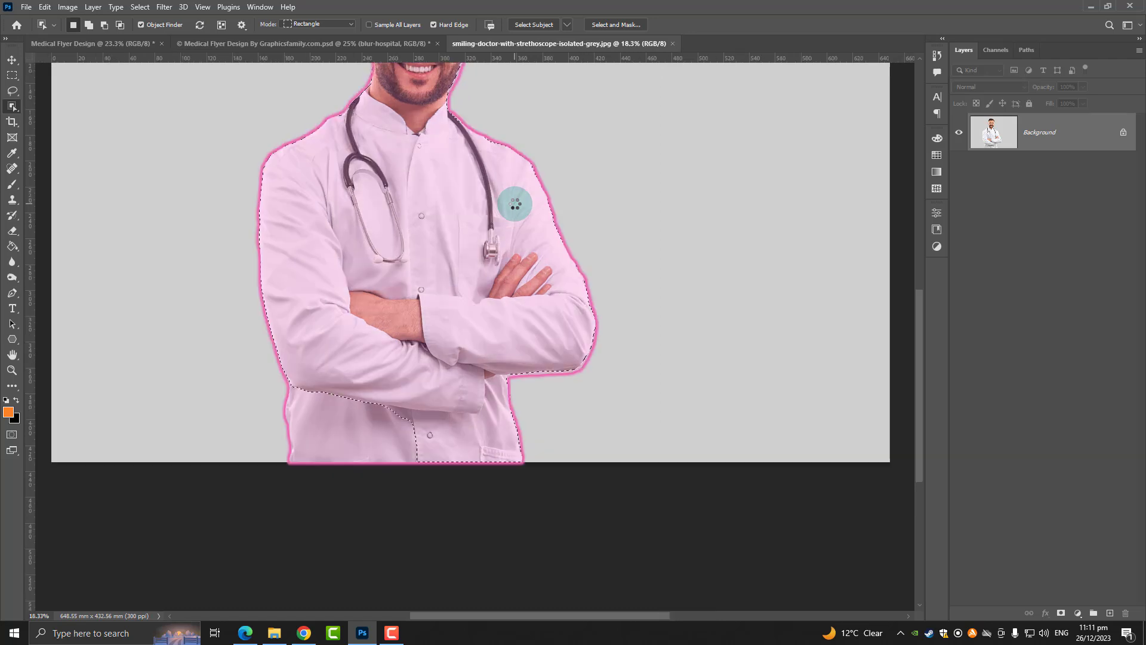
pyautogui.scroll(1, 639, 281)
pyautogui.moveTo(639, 282); pyautogui.dragTo(702, 424)
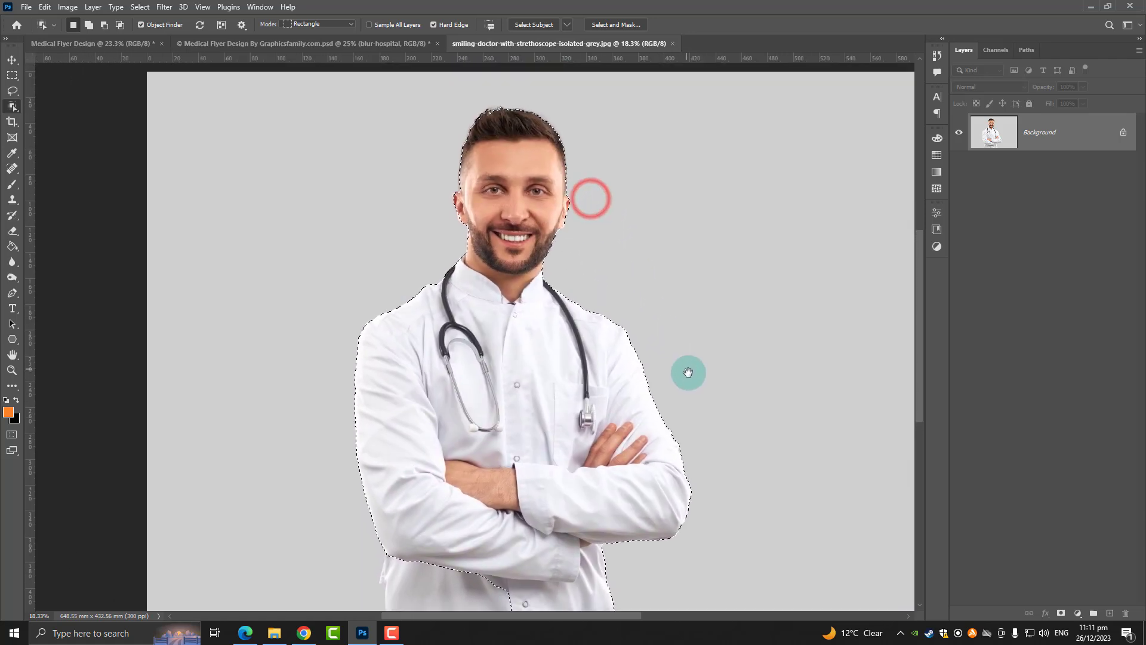
pyautogui.click(598, 24)
# - Brush-refine the selection edge along the doctor's jaw, ear and neck, then apply it
pyautogui.scroll(3, 388, 206)
pyautogui.scroll(1, 379, 268)
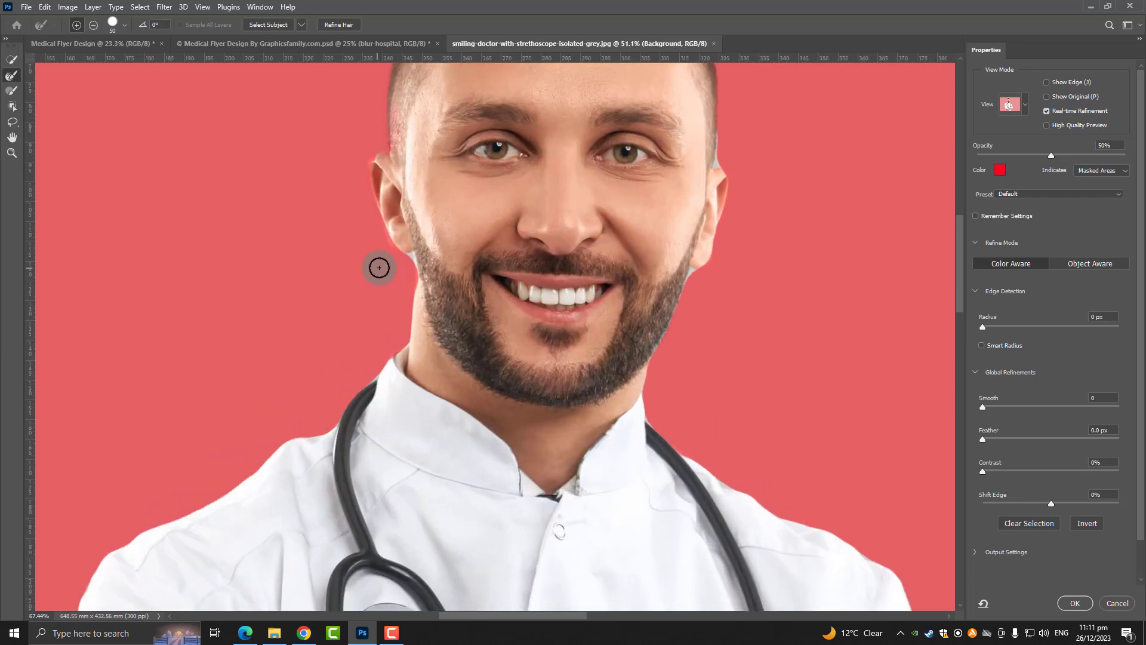
pyautogui.scroll(2, 379, 267)
pyautogui.scroll(2, 417, 261)
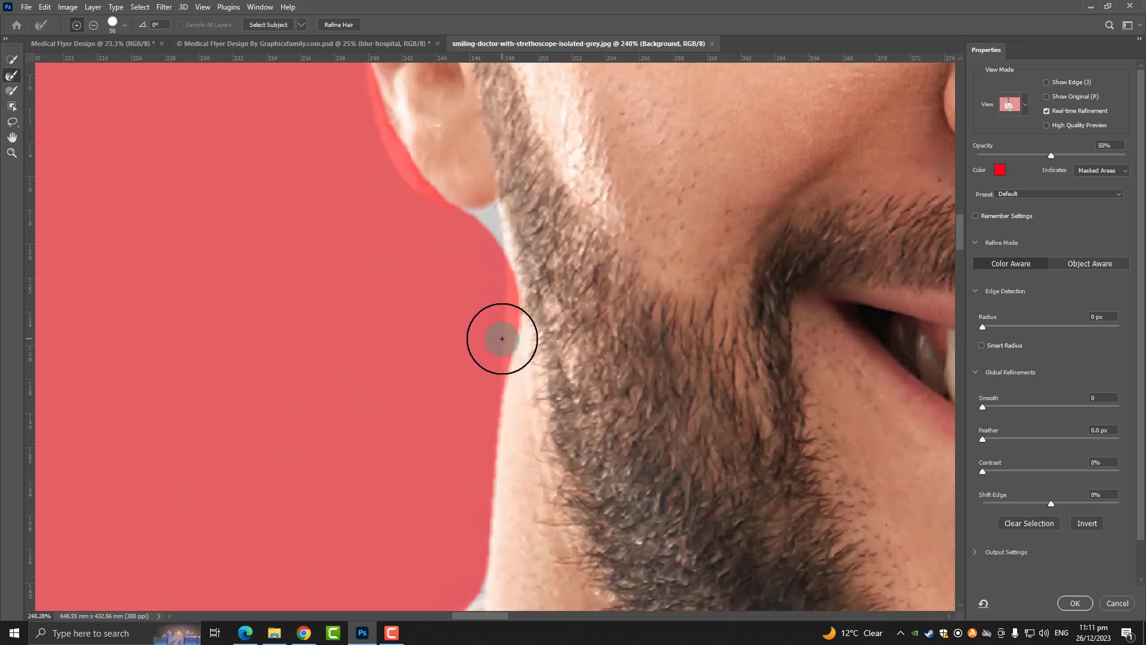
pyautogui.press('[')
pyautogui.press('[')
pyautogui.press('[')
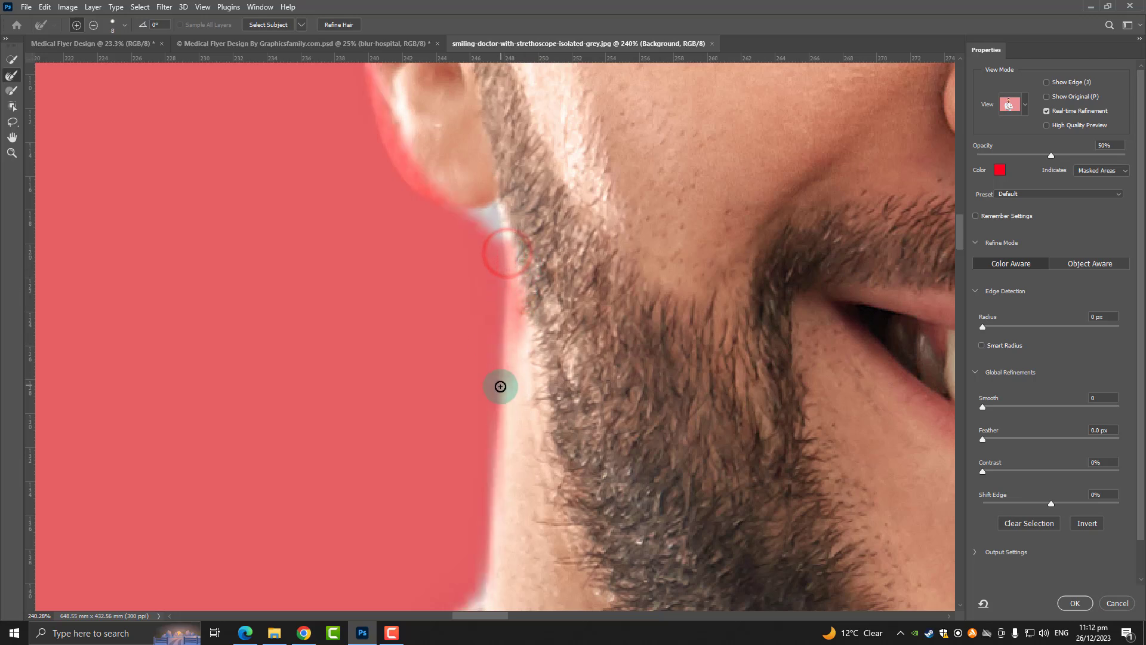
pyautogui.moveTo(508, 252); pyautogui.dragTo(514, 362)
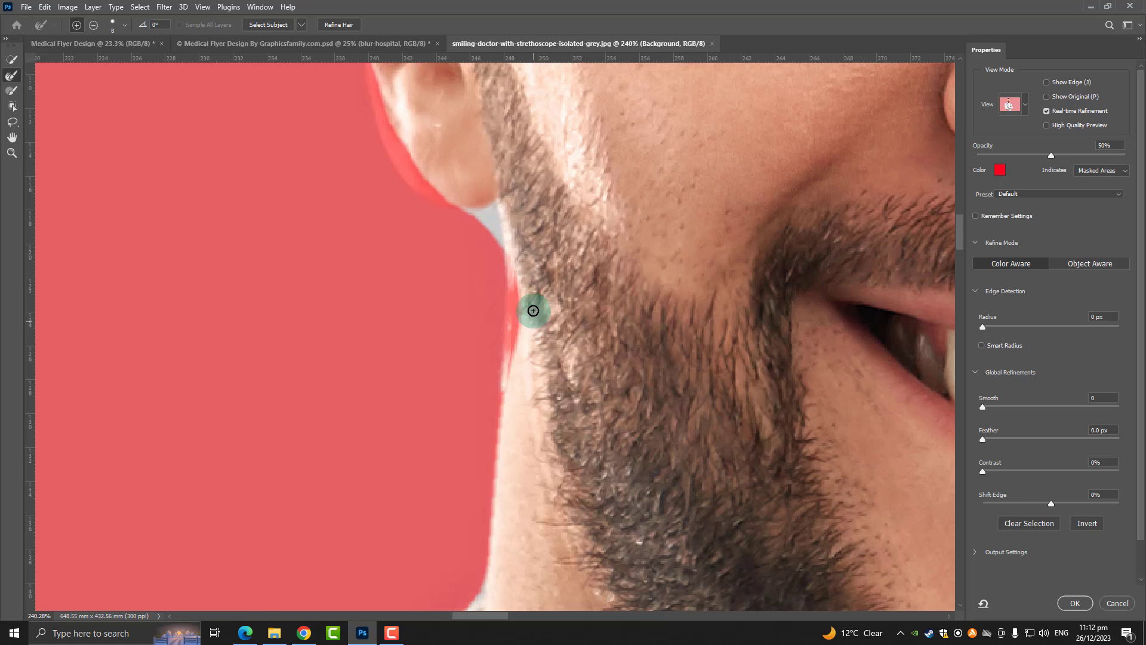
pyautogui.click(501, 242)
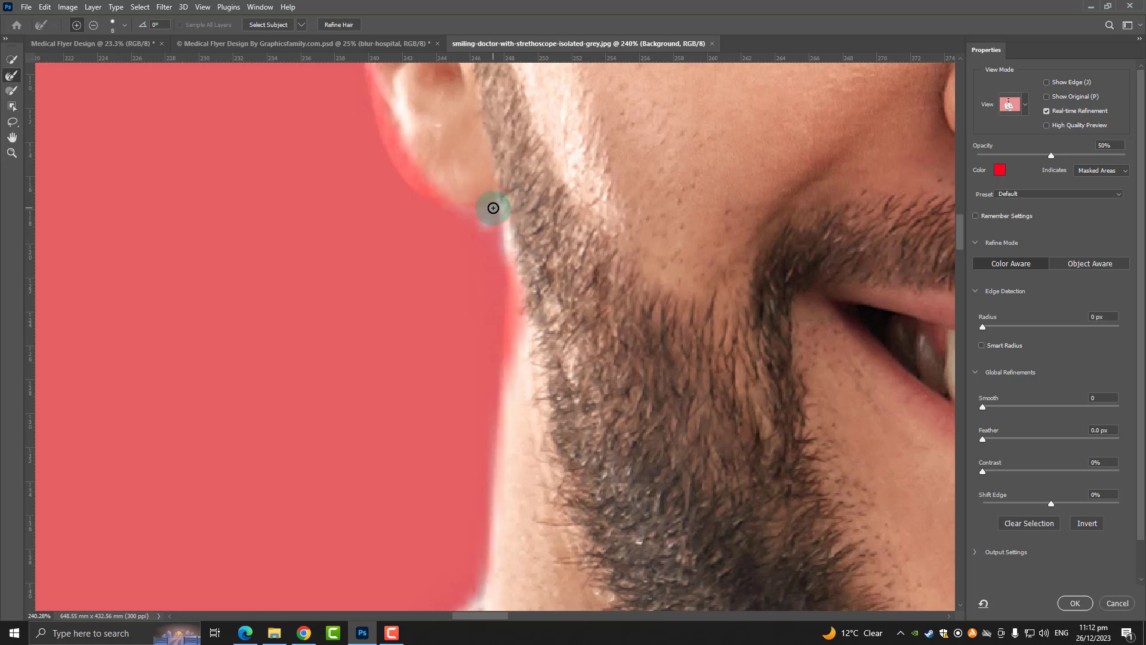
pyautogui.moveTo(502, 274); pyautogui.dragTo(500, 319)
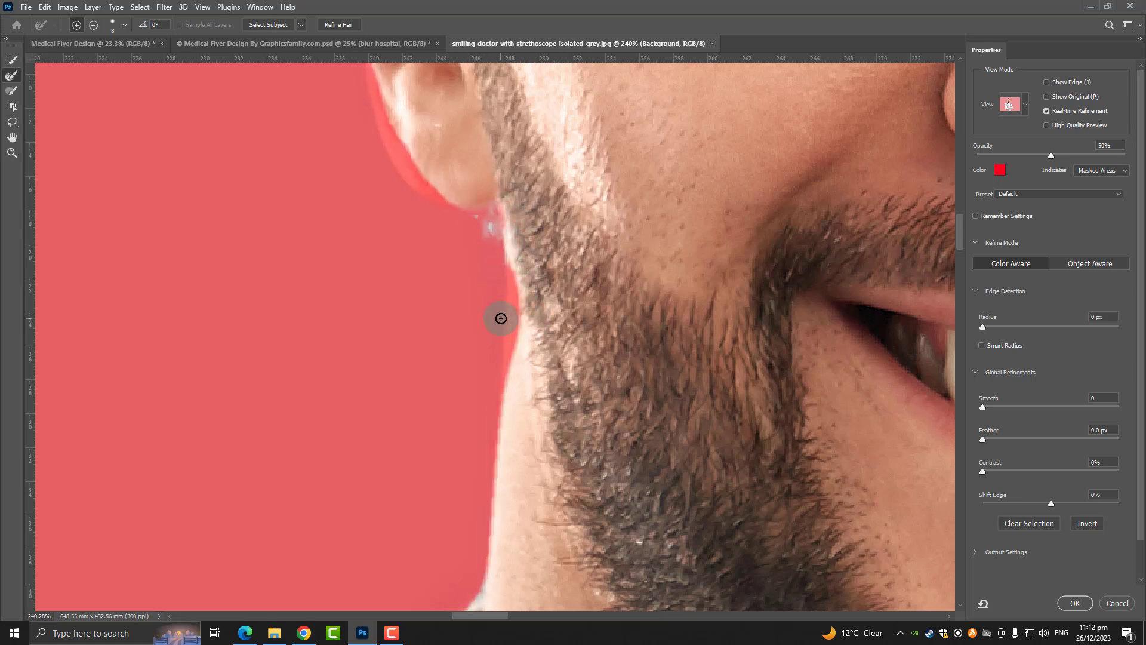
pyautogui.click(491, 232)
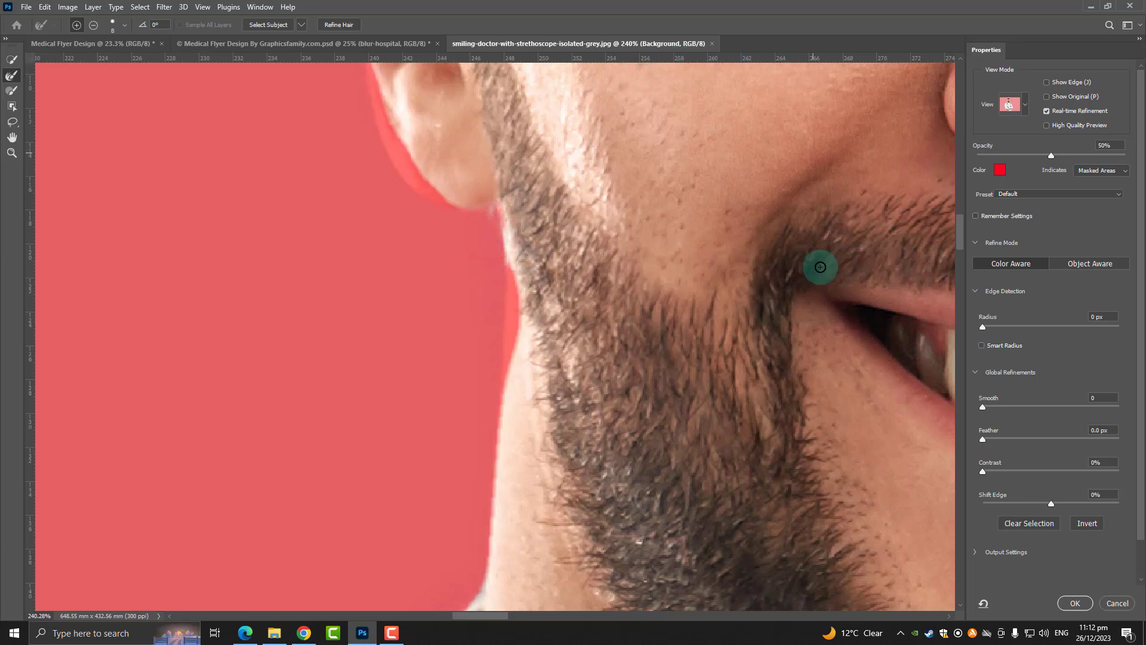
pyautogui.click(1078, 603)
# - Use the Quick Selection Tool to extend the selection along the doctor's neck
pyautogui.scroll(1, 491, 303)
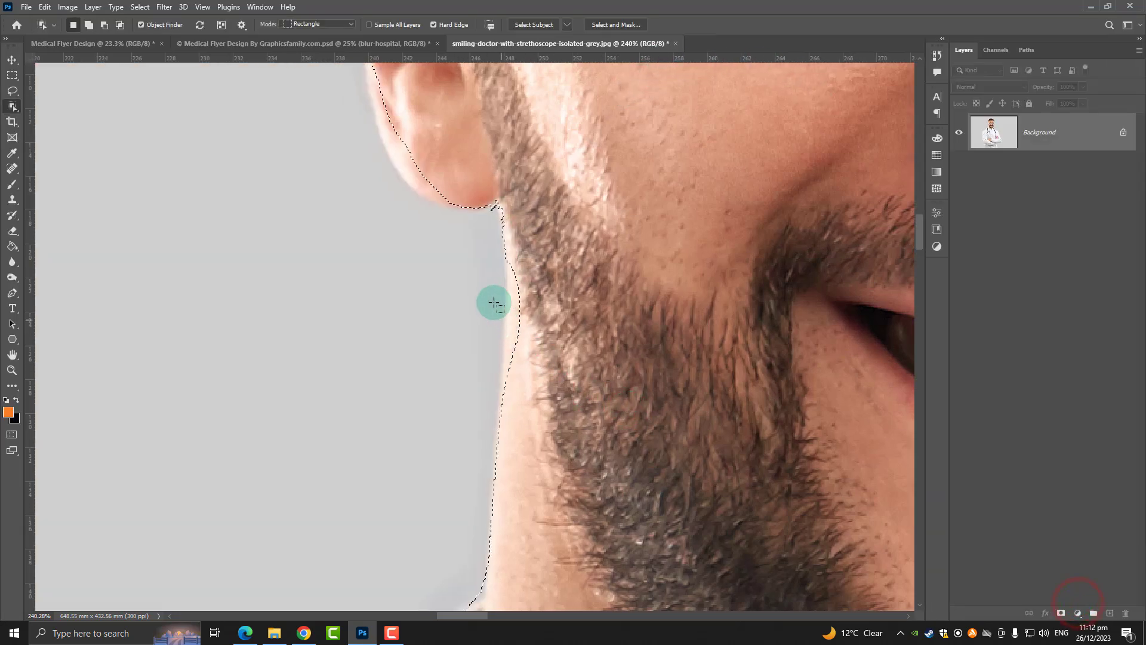
pyautogui.scroll(1, 499, 225)
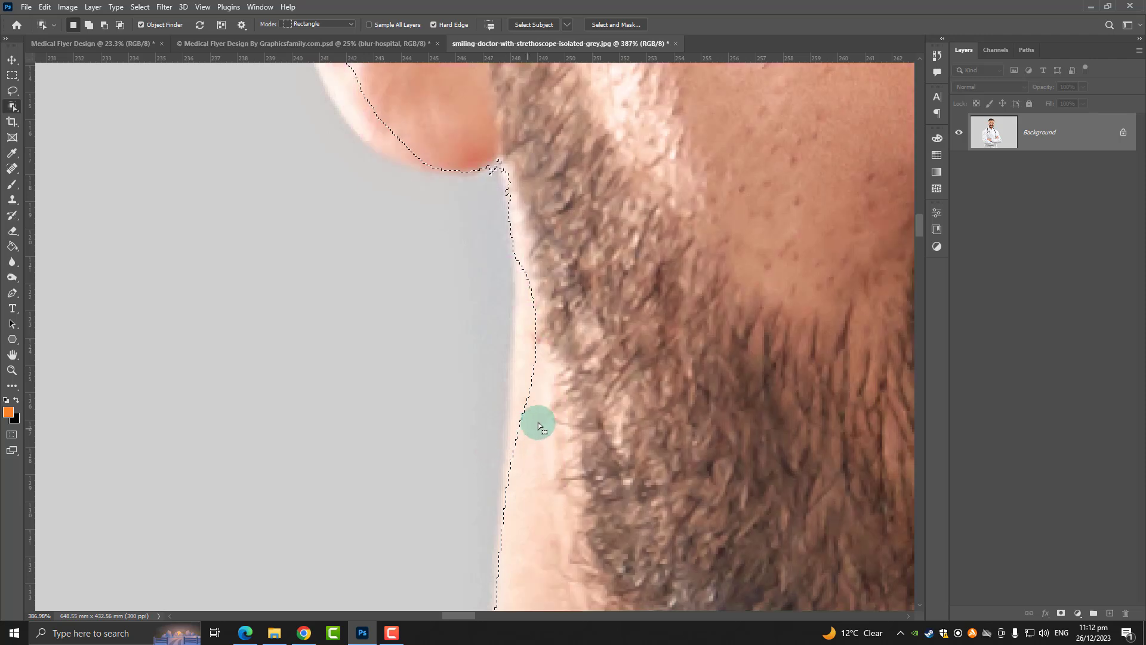
pyautogui.rightClick(12, 105)
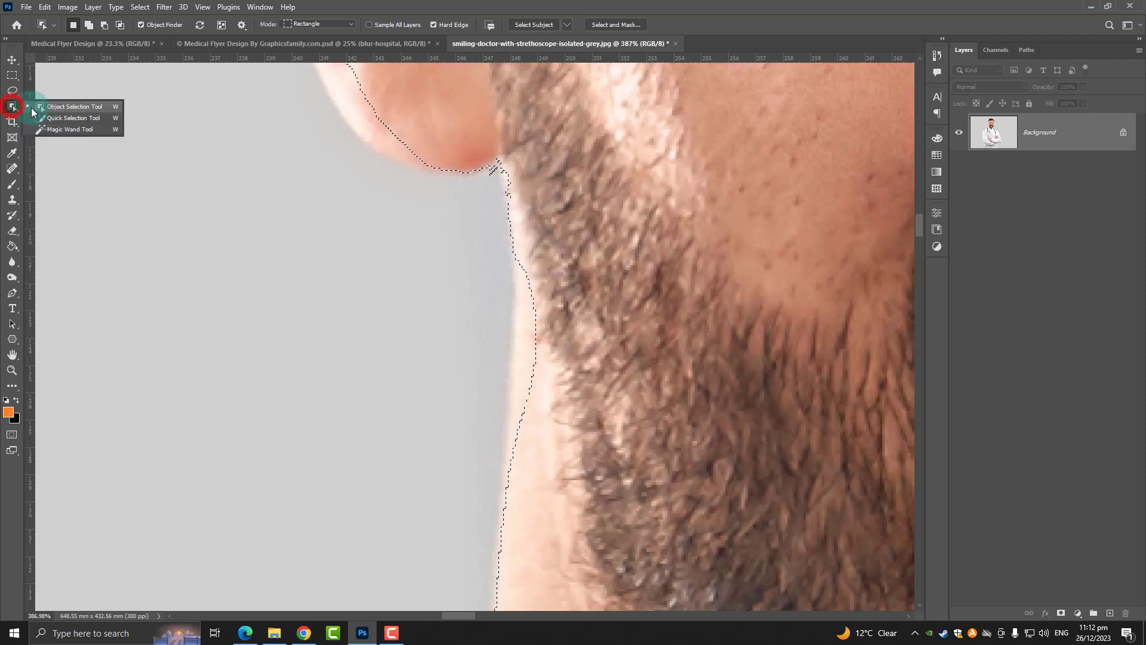
pyautogui.click(54, 118)
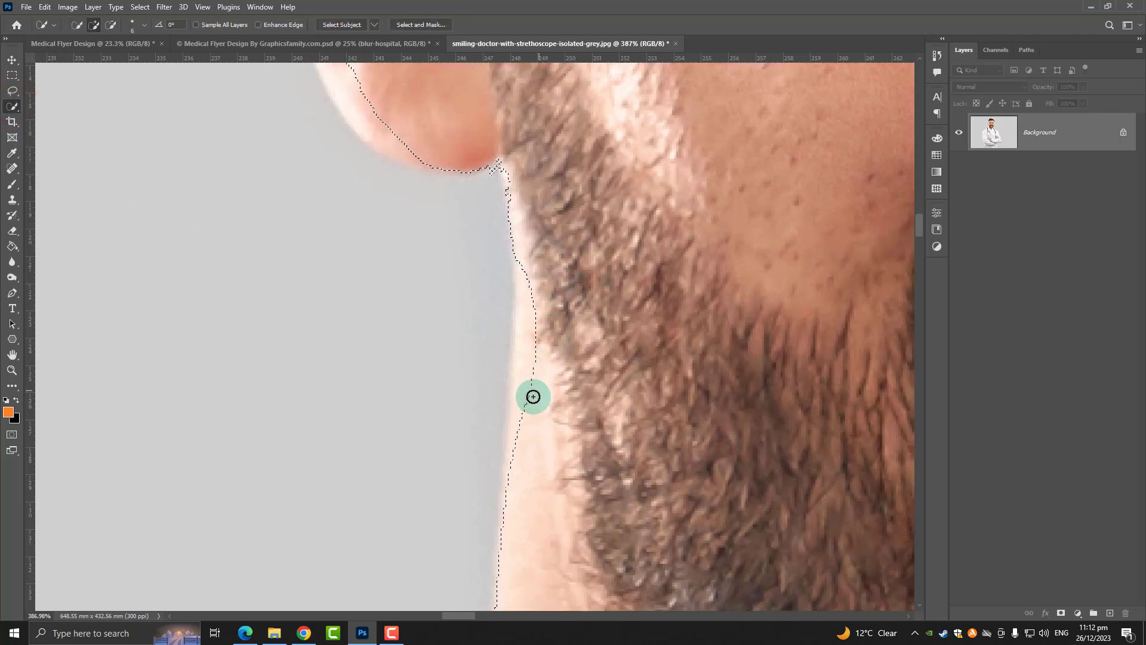
pyautogui.moveTo(531, 396)
pyautogui.mouseDown()
pyautogui.moveTo(536, 268)
pyautogui.moveTo(546, 381)
pyautogui.moveTo(505, 256)
pyautogui.moveTo(514, 176)
pyautogui.moveTo(523, 312)
pyautogui.mouseUp()
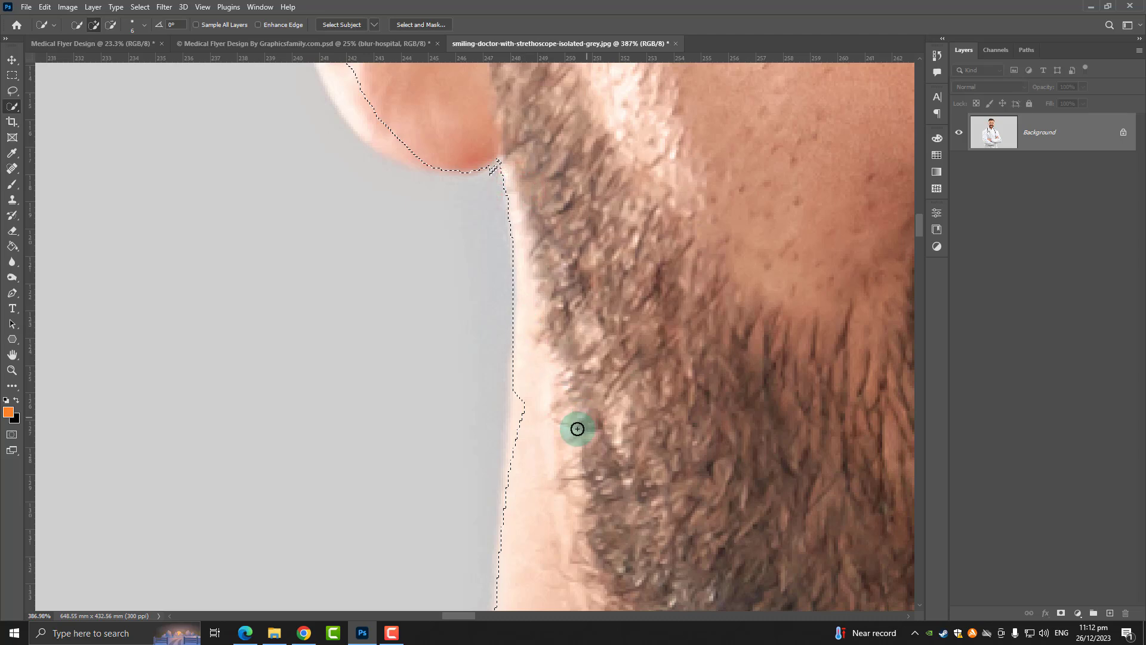
pyautogui.moveTo(528, 468); pyautogui.dragTo(548, 329)
pyautogui.scroll(-3, 548, 329)
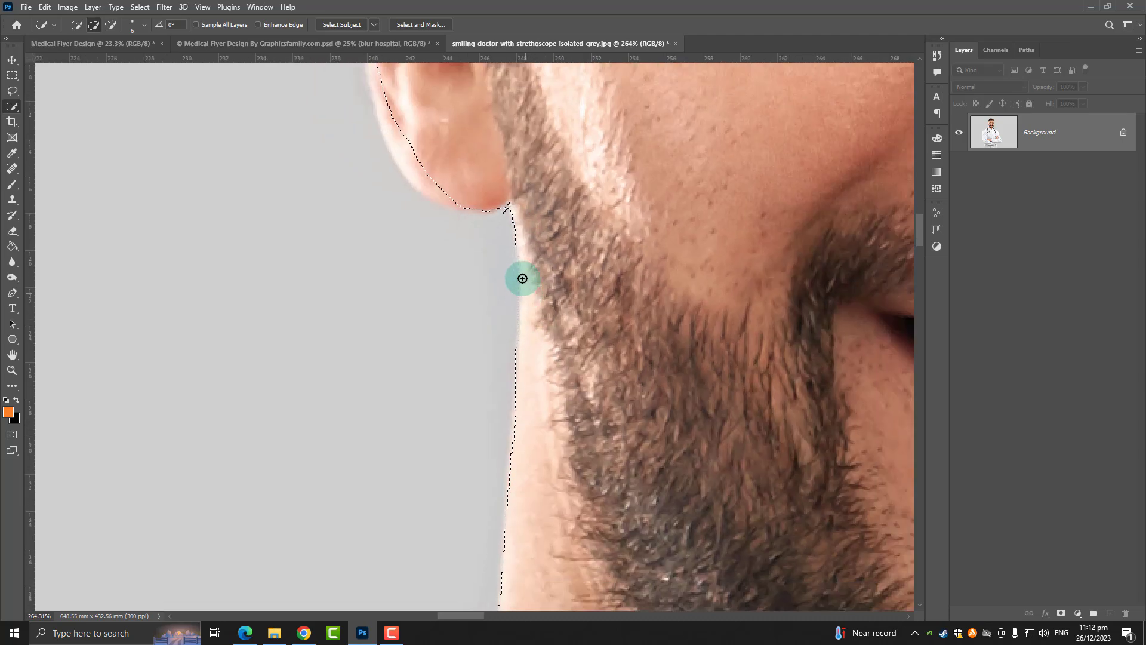
# - Add the doctor's ear edge and rim to the selection
pyautogui.moveTo(460, 202)
pyautogui.mouseDown()
pyautogui.moveTo(426, 169)
pyautogui.moveTo(403, 111)
pyautogui.mouseUp()
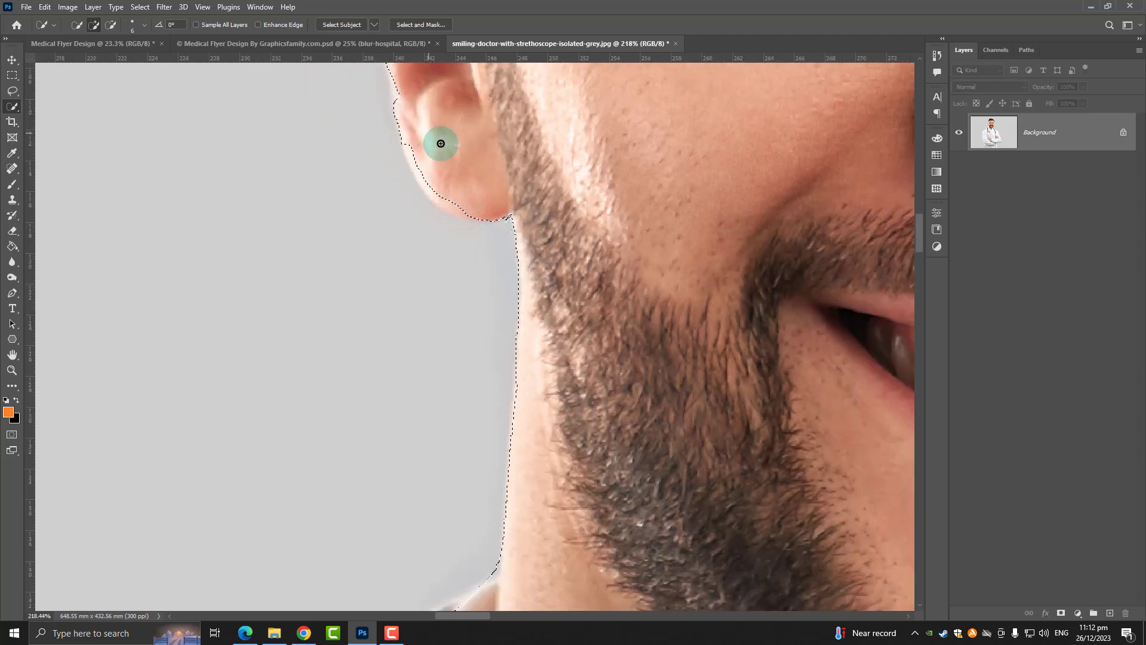
pyautogui.moveTo(441, 146); pyautogui.dragTo(495, 402)
pyautogui.moveTo(425, 267)
pyautogui.mouseDown()
pyautogui.moveTo(463, 379)
pyautogui.moveTo(499, 423)
pyautogui.moveTo(547, 437)
pyautogui.mouseUp()
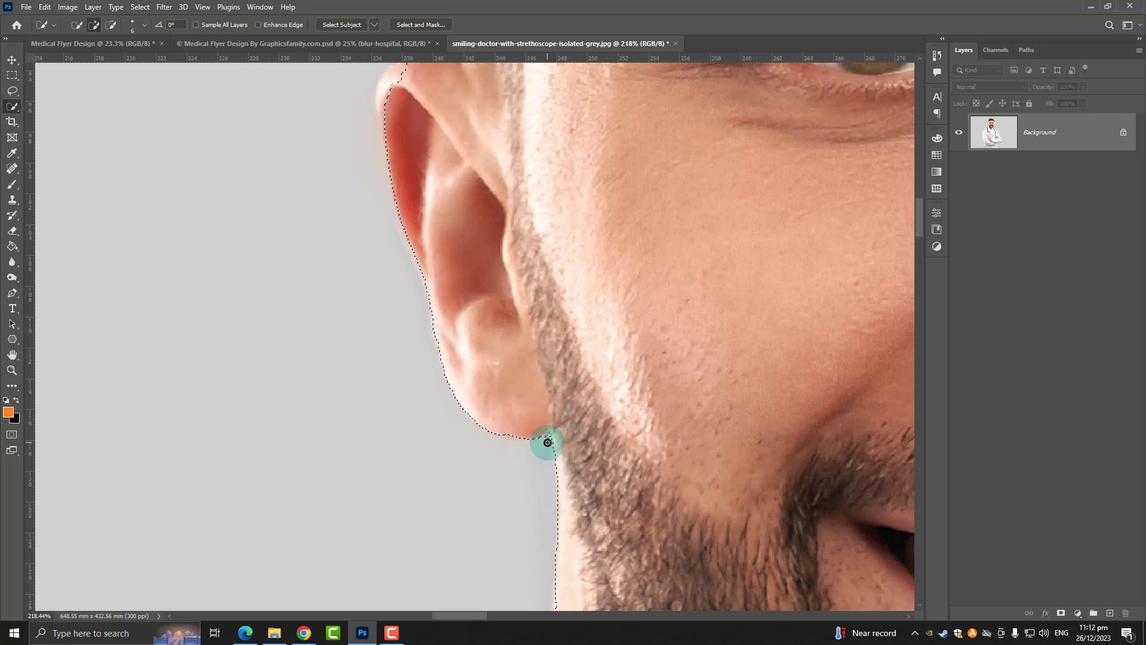
pyautogui.scroll(-3, 537, 328)
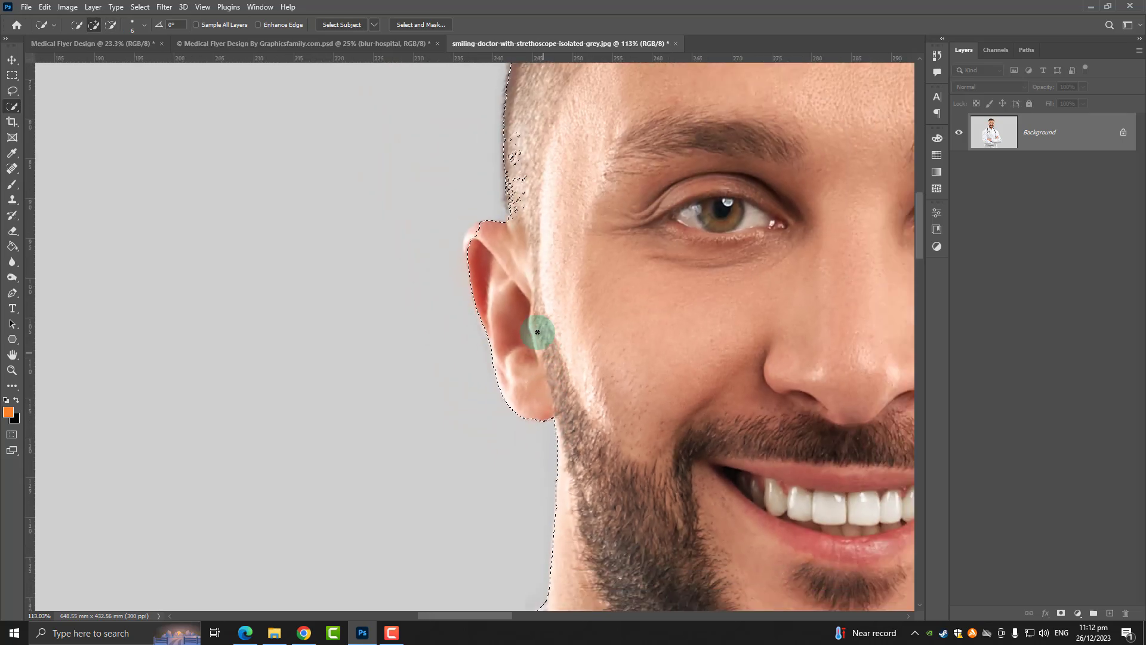
pyautogui.scroll(4, 503, 210)
pyautogui.scroll(3, 478, 250)
pyautogui.moveTo(455, 277)
pyautogui.mouseDown()
pyautogui.moveTo(418, 315)
pyautogui.moveTo(402, 356)
pyautogui.moveTo(433, 277)
pyautogui.moveTo(517, 276)
pyautogui.moveTo(492, 296)
pyautogui.mouseUp()
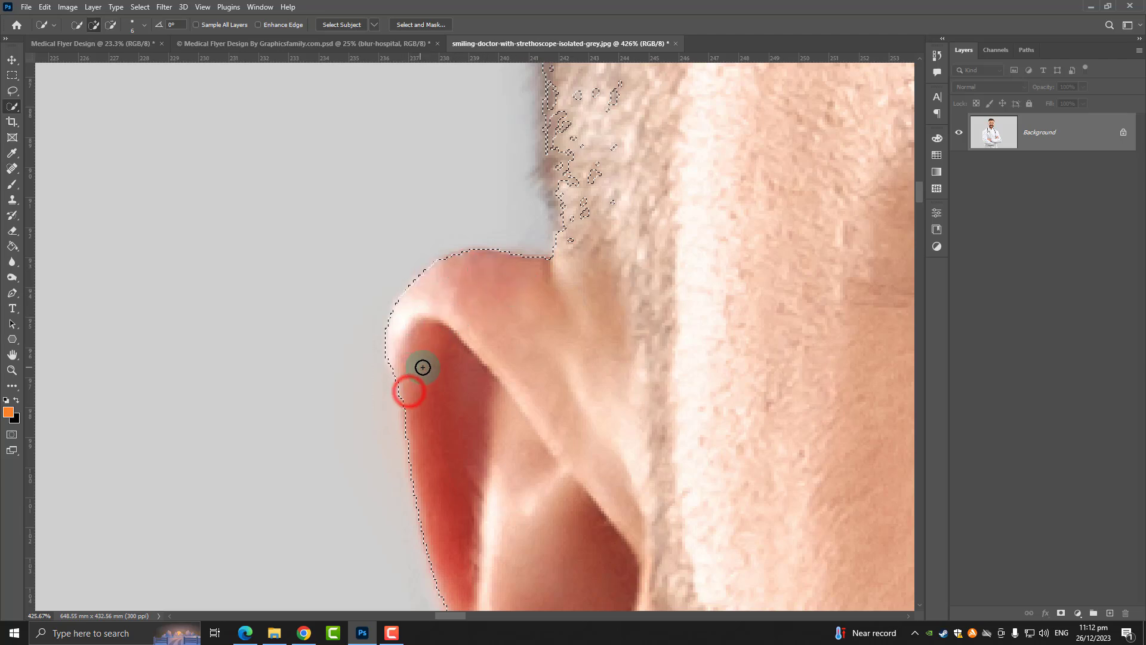
pyautogui.scroll(-3, 494, 368)
pyautogui.scroll(-3, 581, 310)
pyautogui.scroll(-3, 619, 183)
pyautogui.scroll(3, 619, 183)
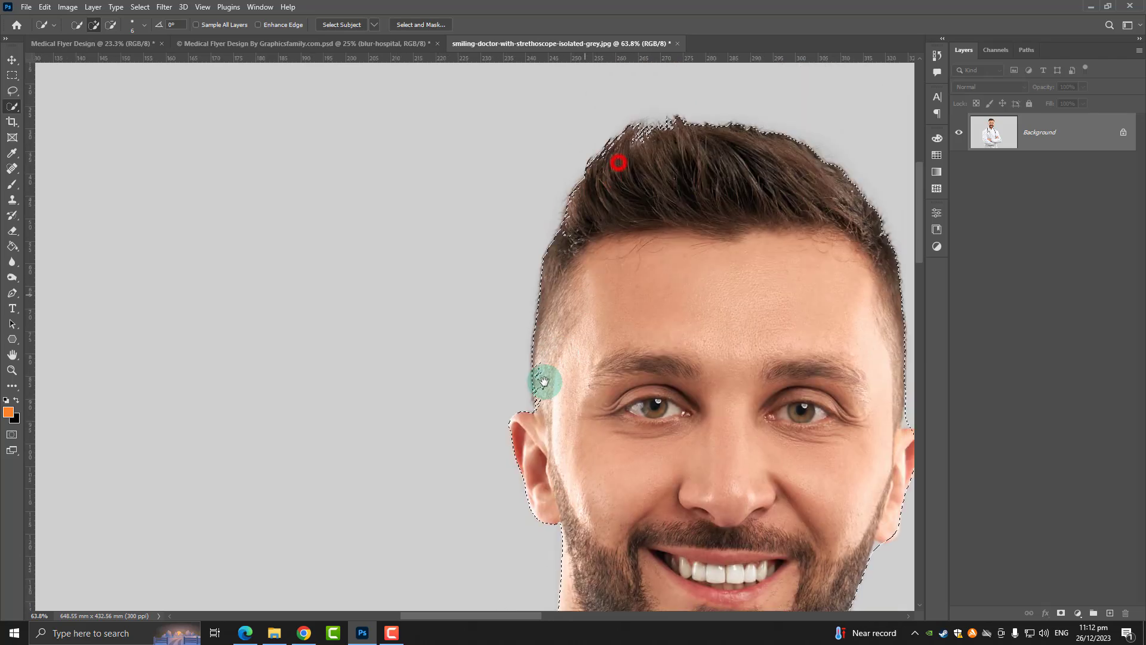
pyautogui.hscroll(5, 543, 379)
pyautogui.scroll(-5, 341, 167)
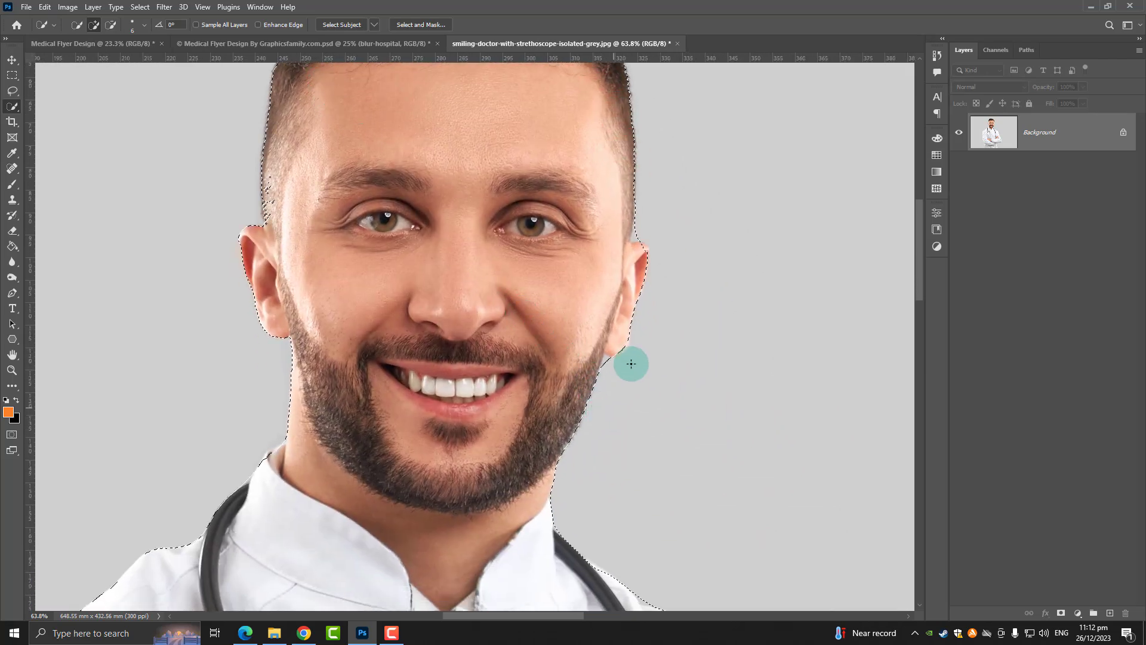
pyautogui.scroll(4, 631, 364)
pyautogui.scroll(4, 615, 366)
# - Adjust the selection along the jaw and the top and outer edge of the other ear
pyautogui.moveTo(646, 278)
pyautogui.mouseDown()
pyautogui.moveTo(641, 323)
pyautogui.moveTo(598, 359)
pyautogui.moveTo(556, 366)
pyautogui.moveTo(618, 354)
pyautogui.mouseUp()
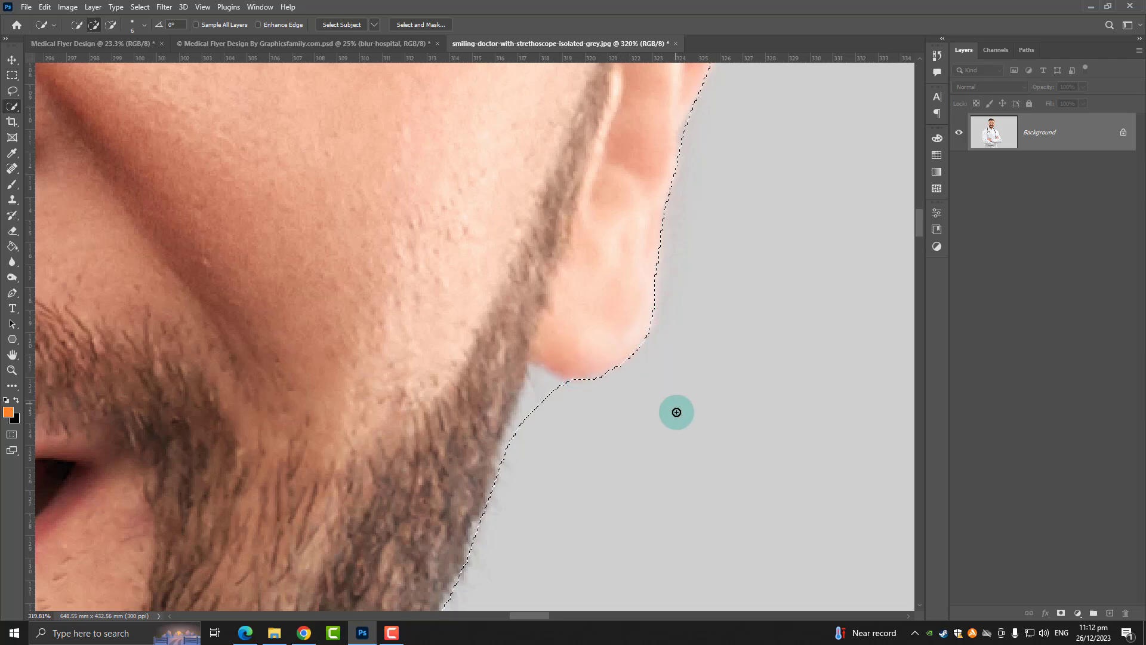
pyautogui.scroll(-3, 674, 412)
pyautogui.scroll(-1, 674, 412)
pyautogui.scroll(2, 706, 205)
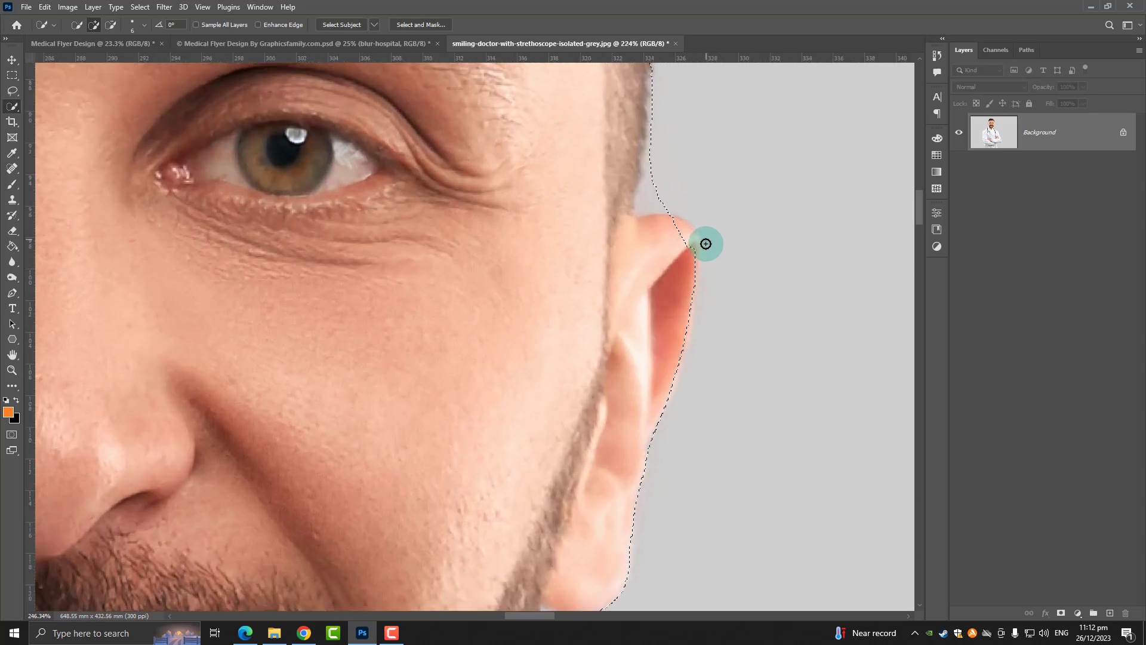
pyautogui.scroll(2, 706, 241)
pyautogui.moveTo(678, 259)
pyautogui.mouseDown()
pyautogui.moveTo(680, 238)
pyautogui.moveTo(662, 216)
pyautogui.moveTo(680, 228)
pyautogui.moveTo(681, 373)
pyautogui.moveTo(726, 221)
pyautogui.mouseUp()
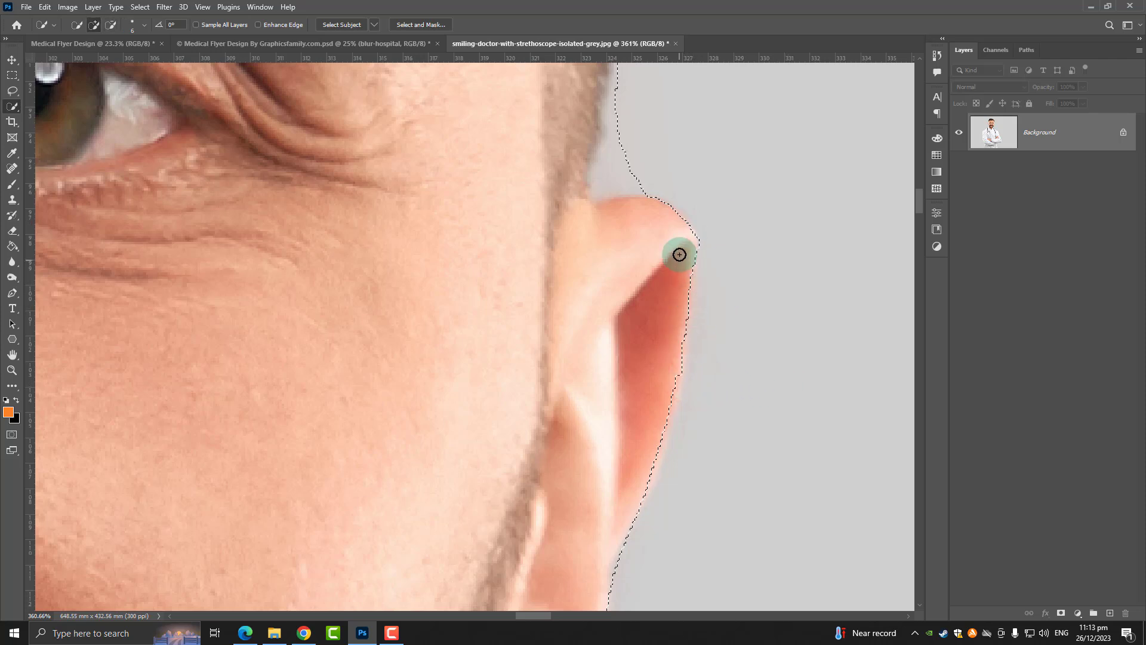
pyautogui.moveTo(686, 277); pyautogui.dragTo(674, 409)
pyautogui.scroll(-3, 737, 456)
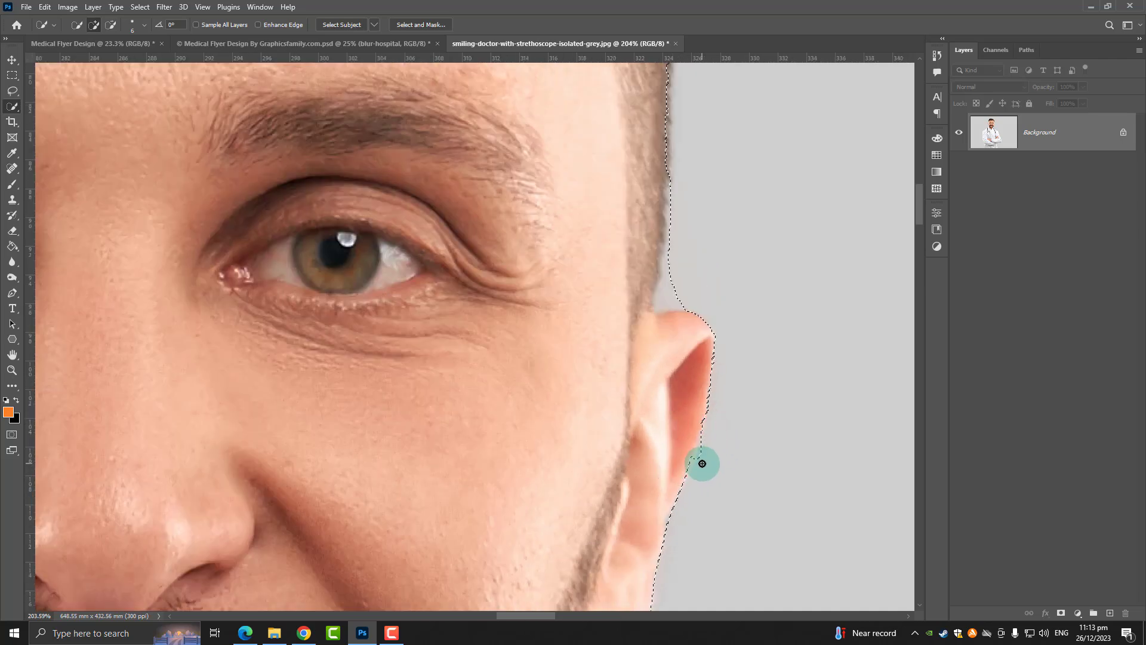
pyautogui.scroll(3, 702, 463)
pyautogui.scroll(5, 698, 418)
pyautogui.click(695, 321)
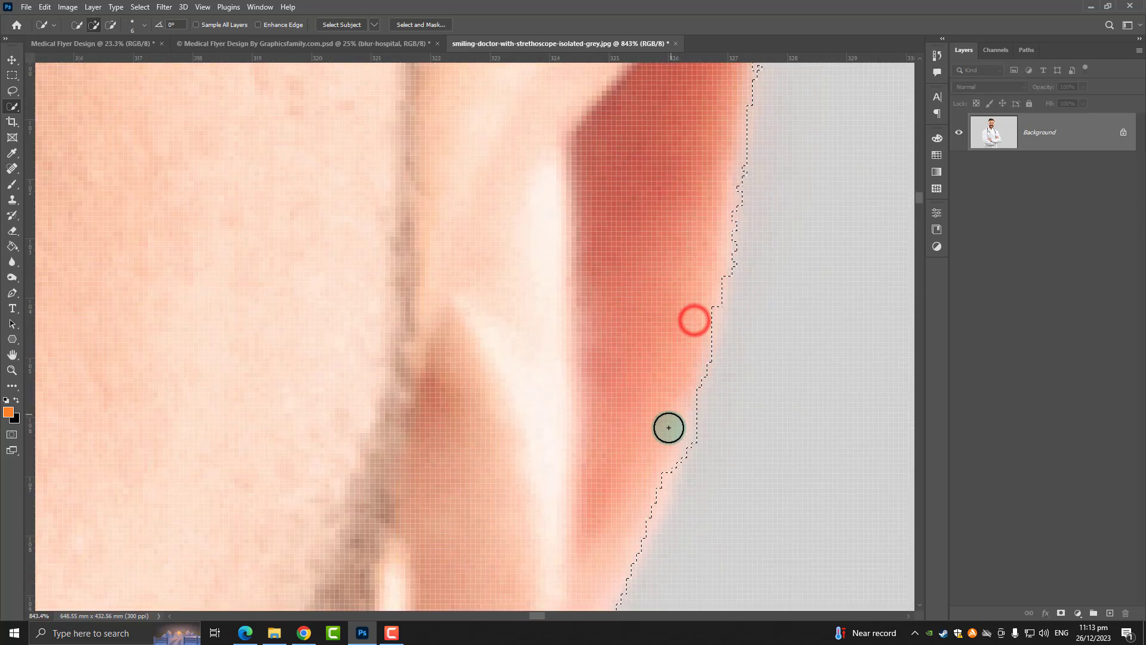
pyautogui.scroll(-2, 716, 460)
pyautogui.scroll(-1, 718, 470)
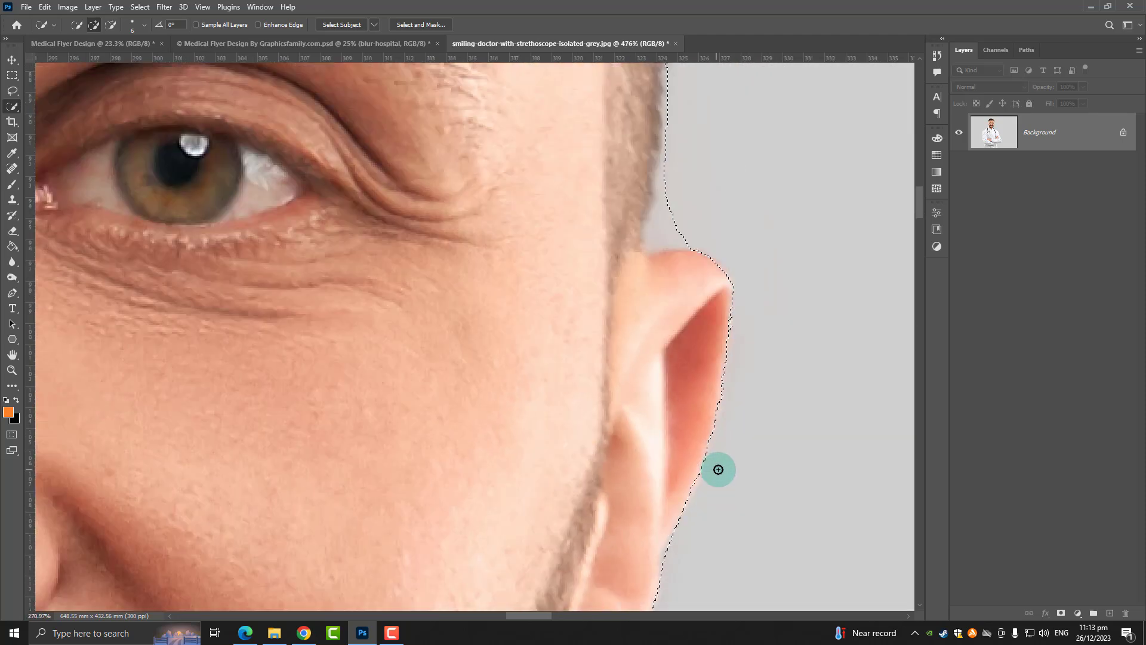
pyautogui.scroll(-5, 718, 469)
# - Extend the selection down the coat's left side and sleeves, then return to Object Selection
pyautogui.moveTo(722, 478); pyautogui.dragTo(476, 230)
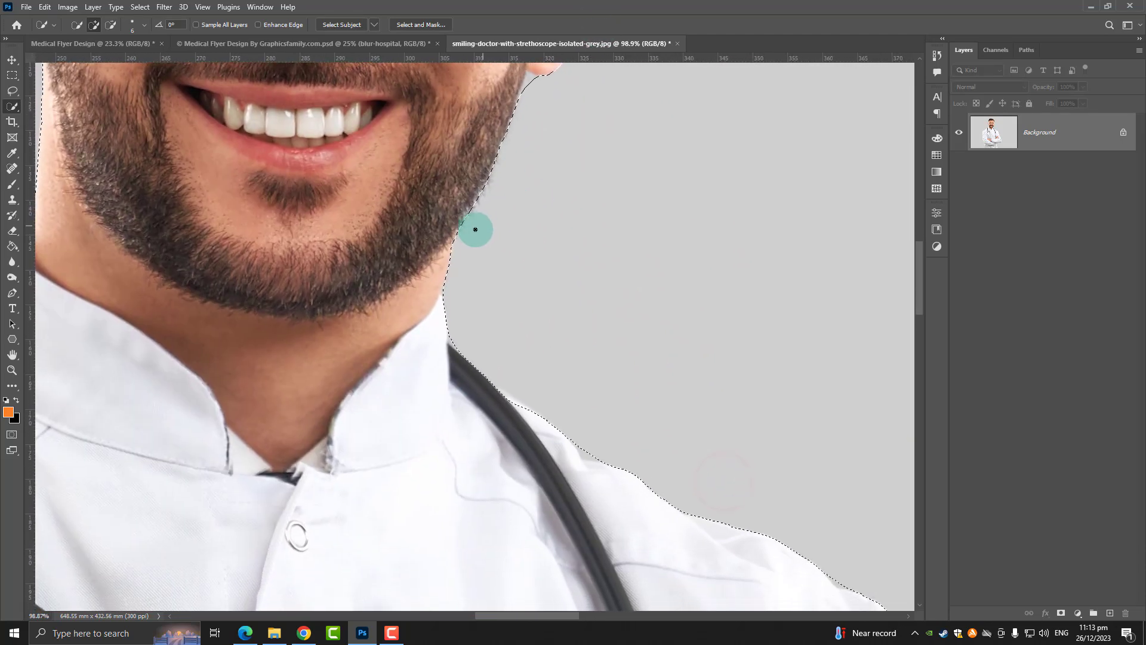
pyautogui.scroll(-3, 473, 232)
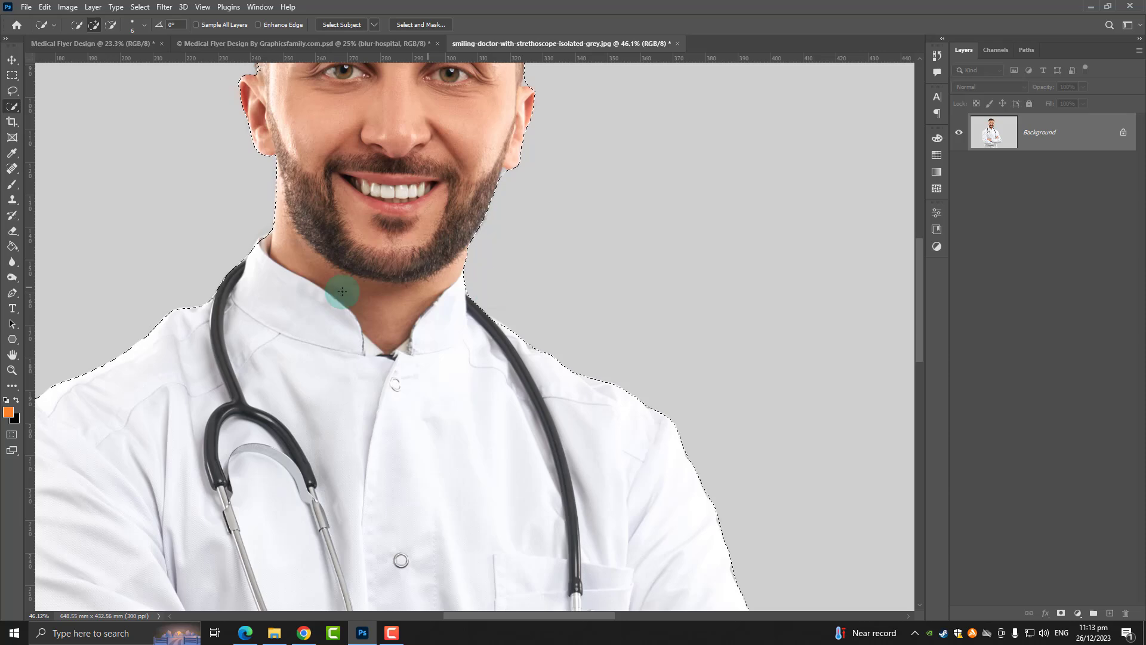
pyautogui.scroll(1, 184, 294)
pyautogui.scroll(3, 235, 287)
pyautogui.scroll(2, 257, 281)
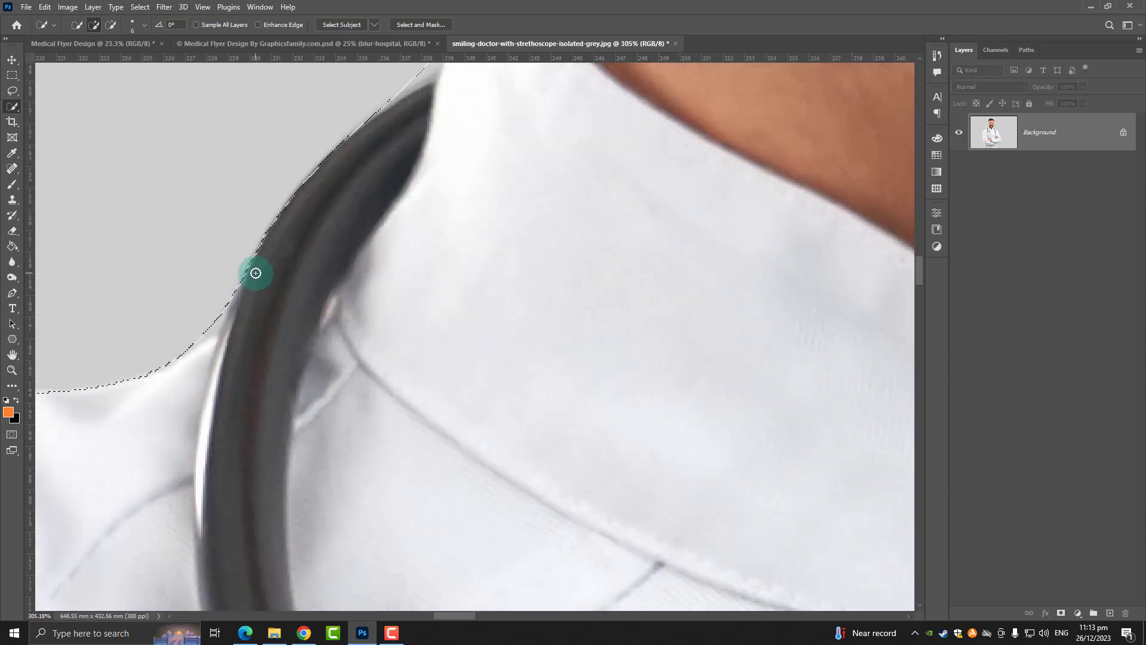
pyautogui.hotkey('ctrl', '0')
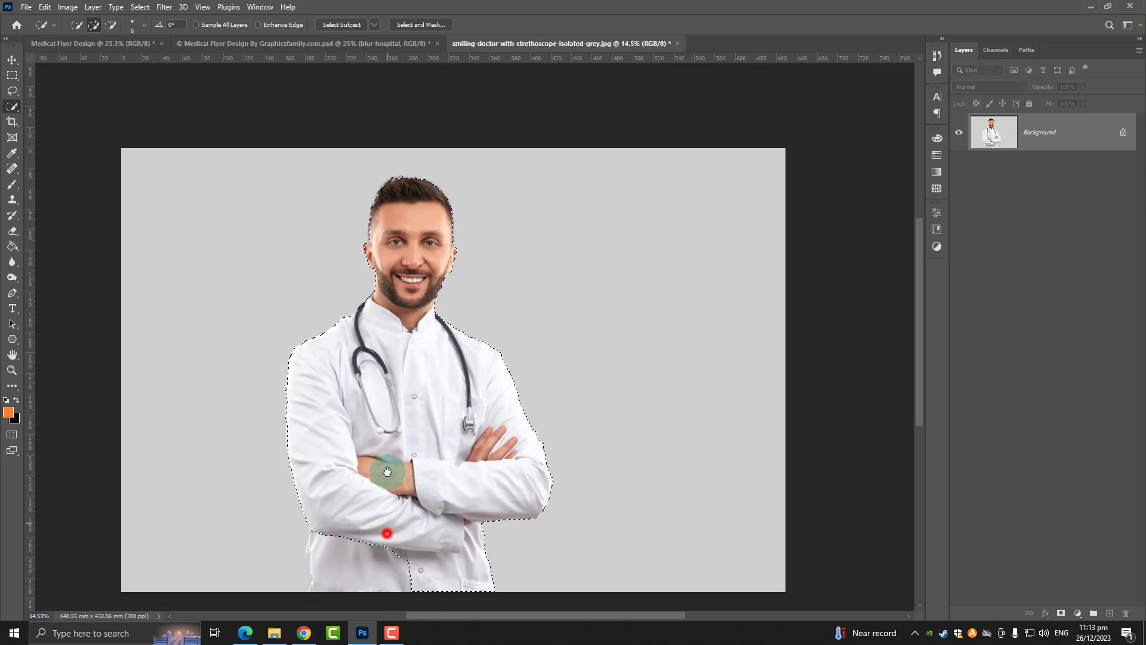
pyautogui.scroll(2, 350, 454)
pyautogui.scroll(1, 320, 460)
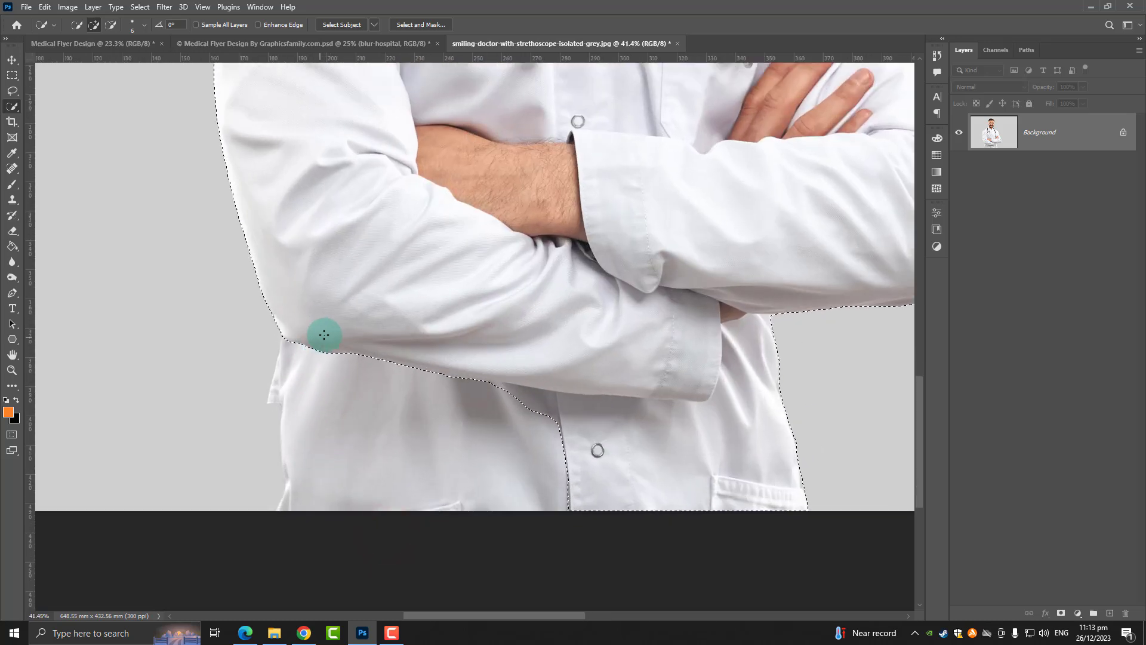
pyautogui.scroll(2, 312, 364)
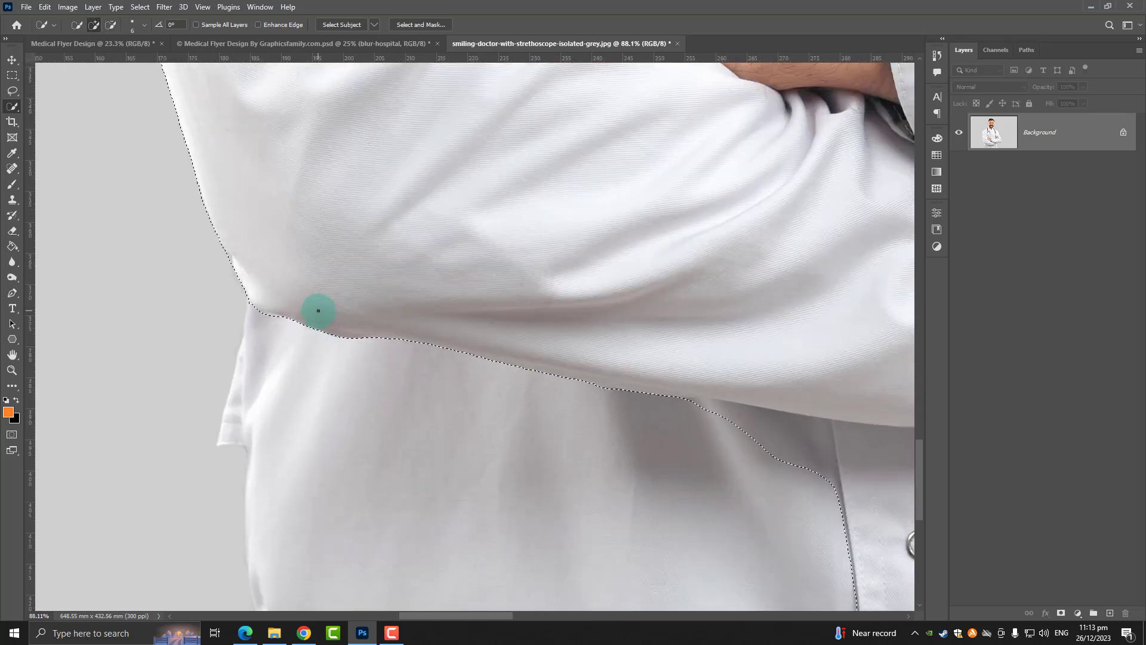
pyautogui.moveTo(318, 310); pyautogui.dragTo(344, 396)
pyautogui.moveTo(333, 313); pyautogui.dragTo(358, 567)
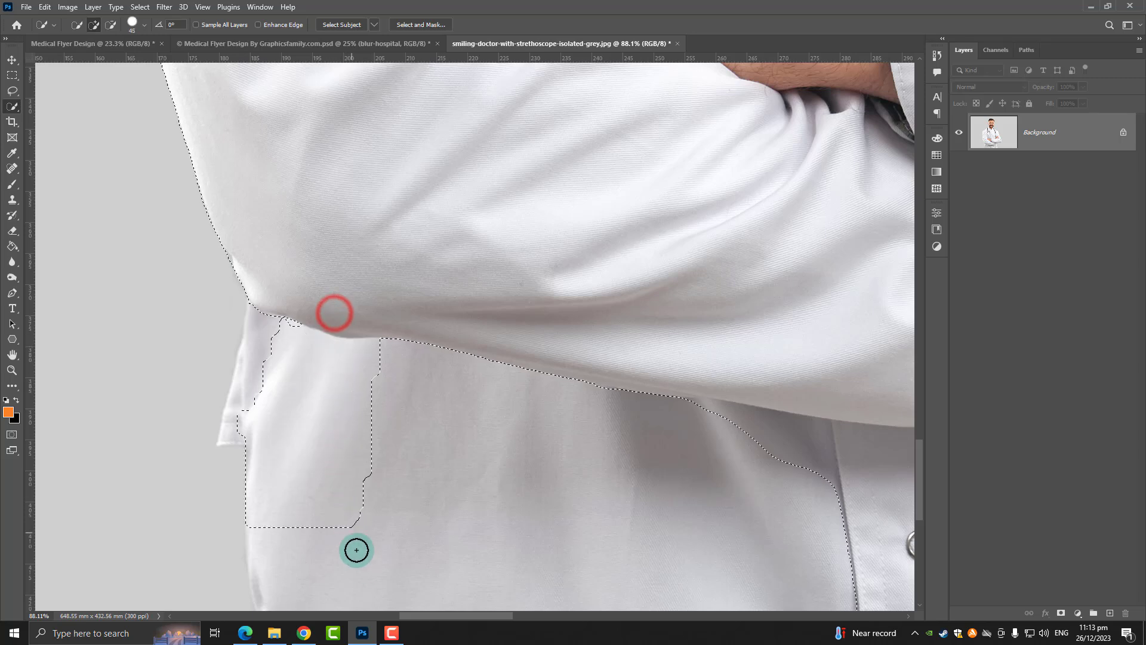
pyautogui.scroll(-4, 719, 501)
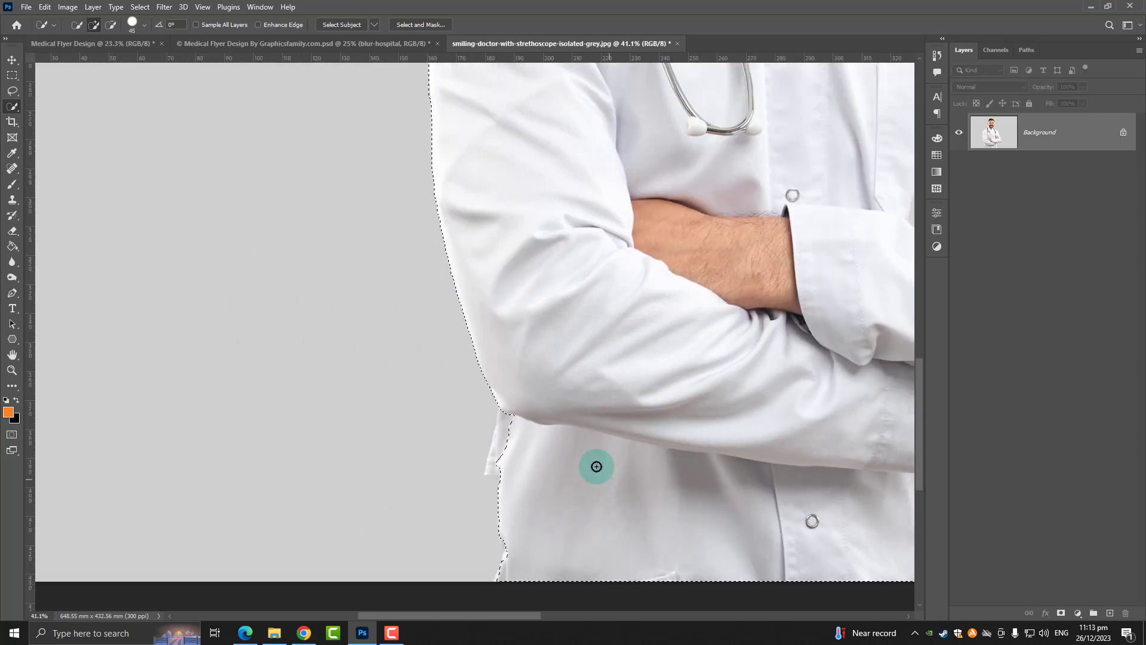
pyautogui.scroll(5, 595, 465)
pyautogui.moveTo(438, 481); pyautogui.dragTo(410, 486)
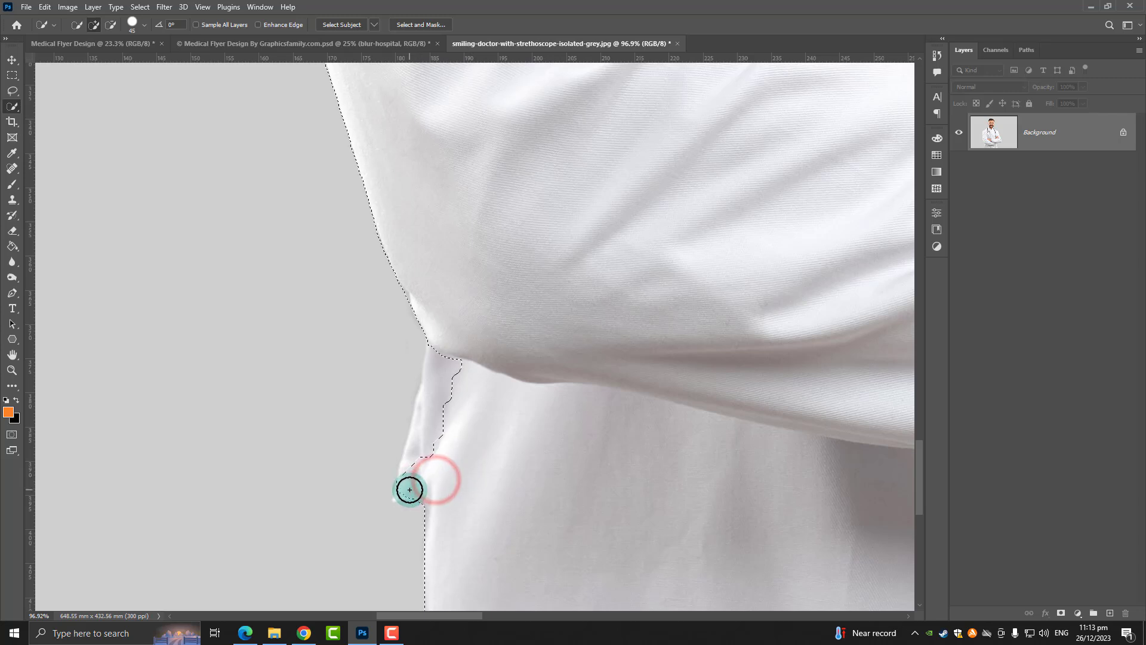
pyautogui.moveTo(453, 342); pyautogui.dragTo(440, 397)
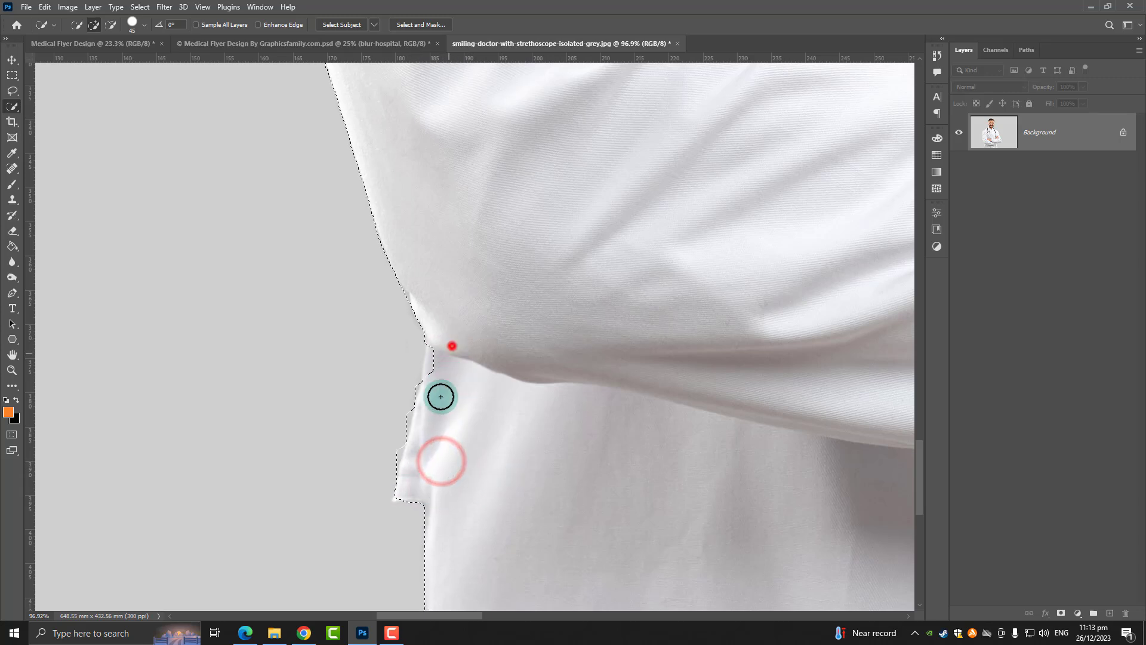
pyautogui.scroll(-3, 462, 424)
pyautogui.scroll(-2, 464, 430)
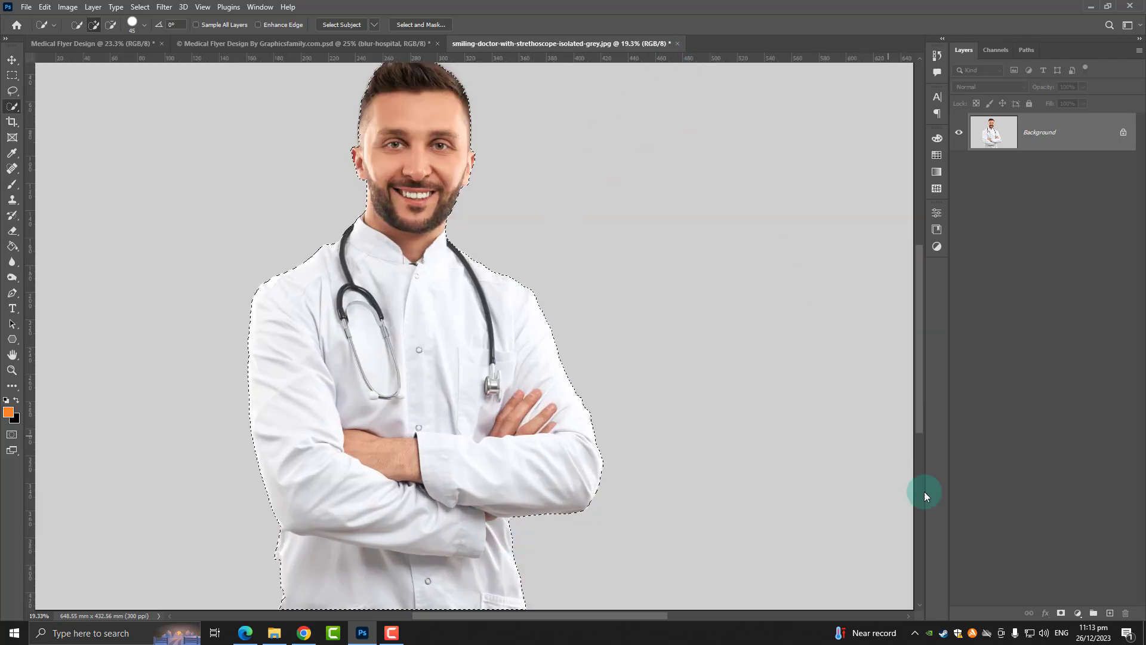
pyautogui.rightClick(17, 107)
pyautogui.click(51, 103)
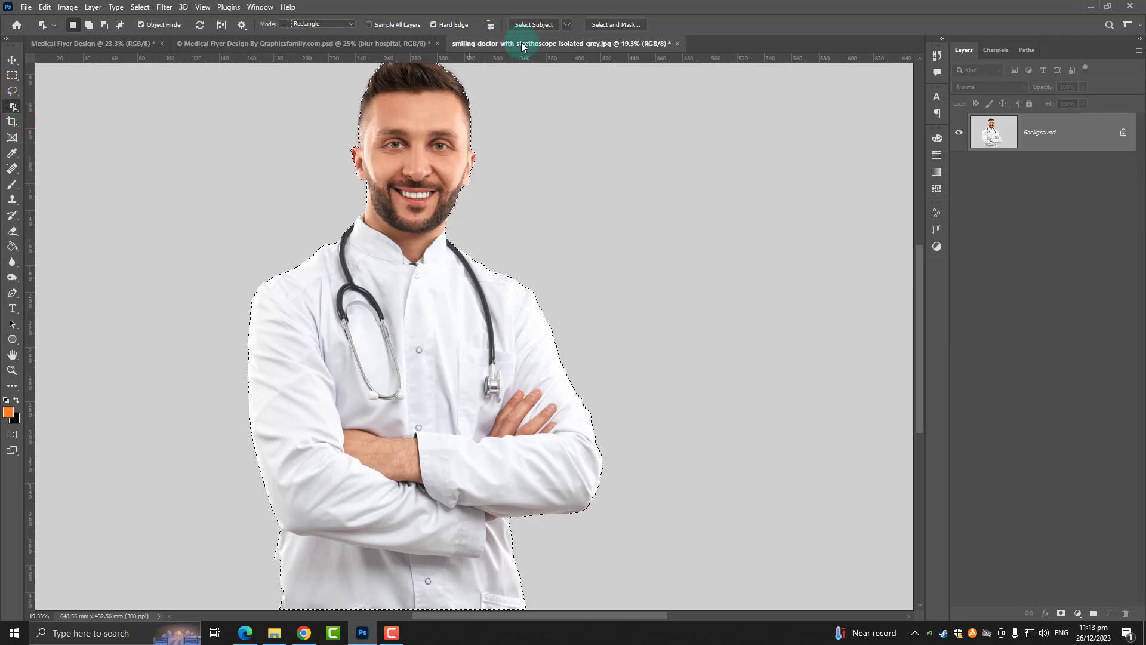
# - Open Select and Mask for the doctor selection and zoom in on his face
pyautogui.click(634, 23)
pyautogui.scroll(3, 409, 122)
pyautogui.scroll(3, 421, 149)
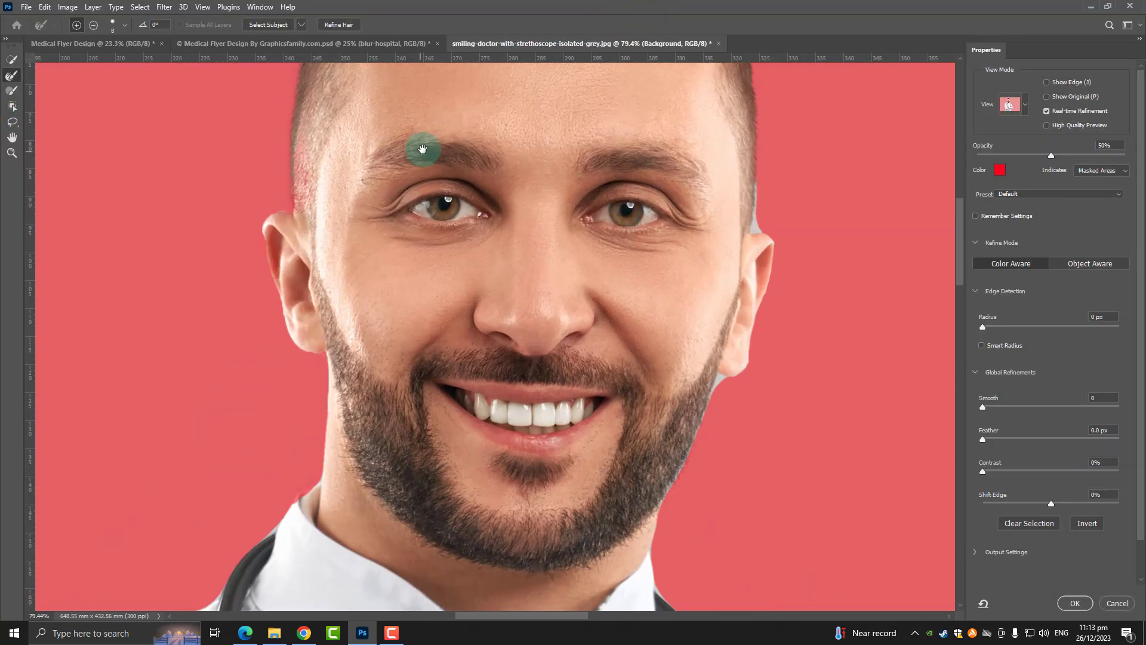
pyautogui.moveTo(424, 147); pyautogui.dragTo(415, 262)
pyautogui.scroll(2, 776, 355)
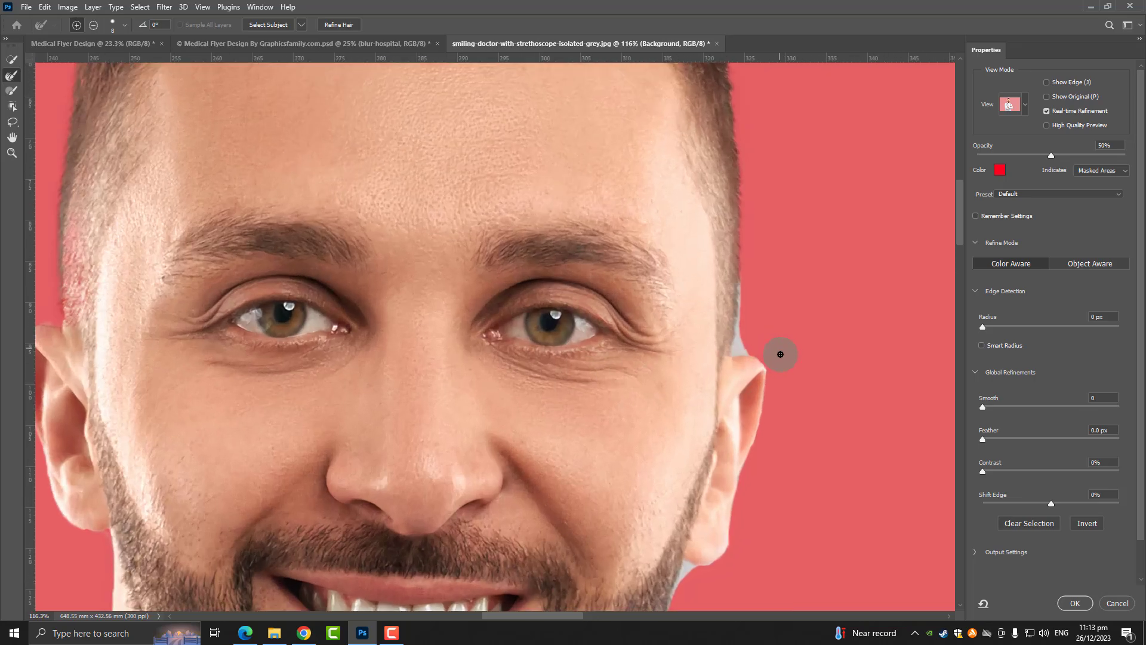
pyautogui.scroll(3, 772, 355)
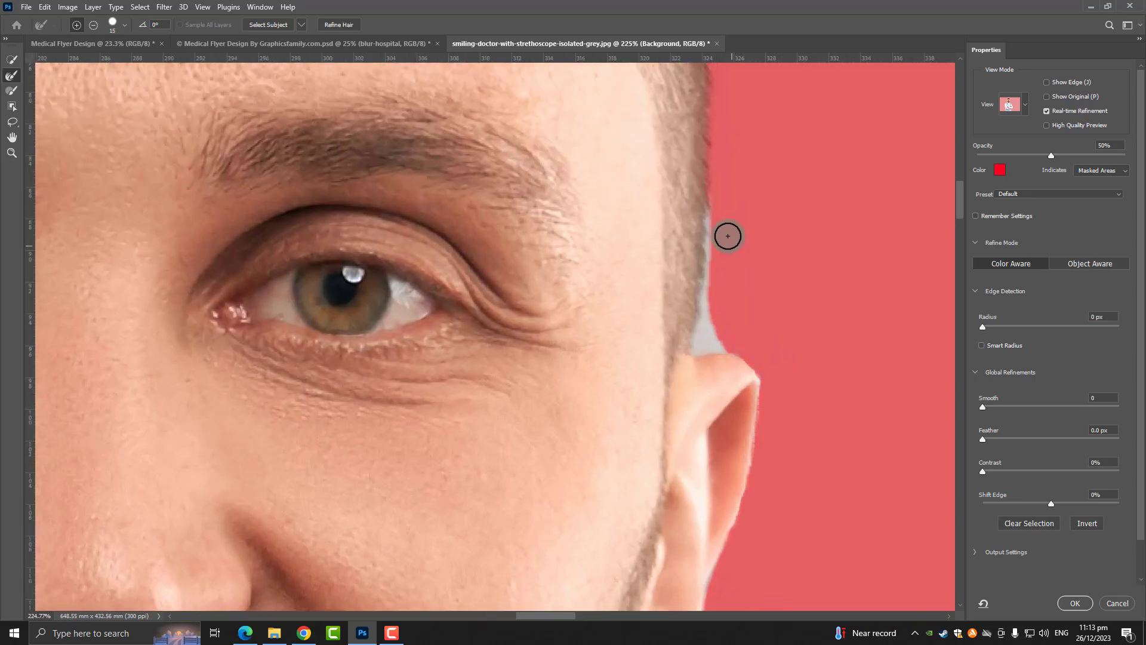
# - Brush away the grey fringe along the doctor's head, ear and jaw beside the beard
pyautogui.moveTo(715, 208); pyautogui.dragTo(704, 345)
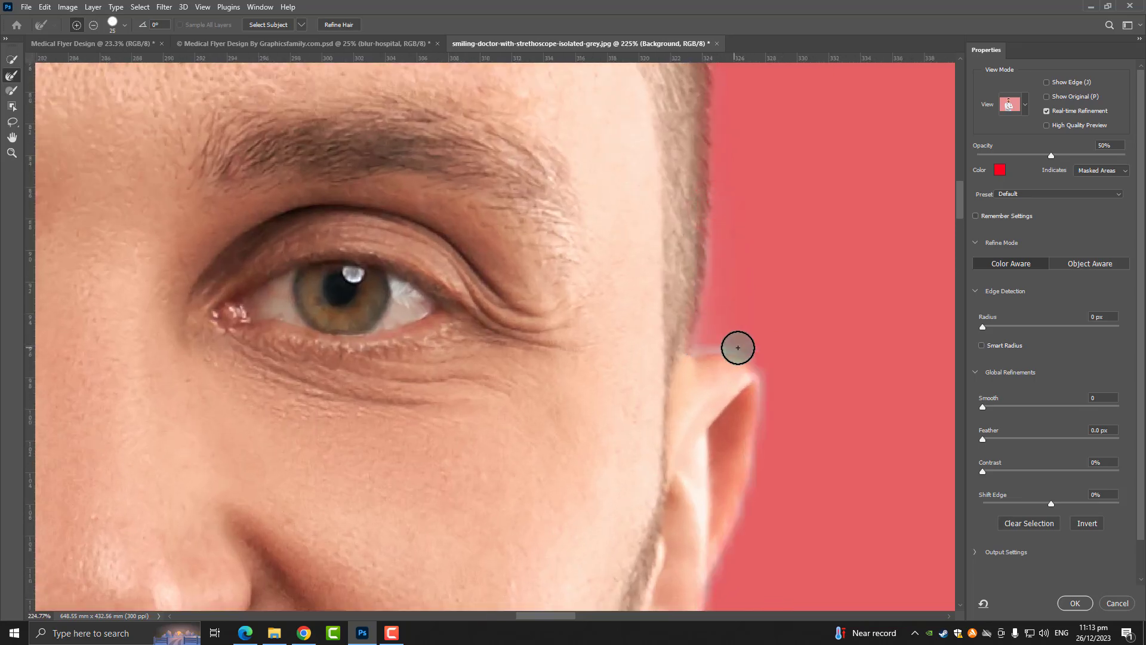
pyautogui.scroll(-2, 836, 413)
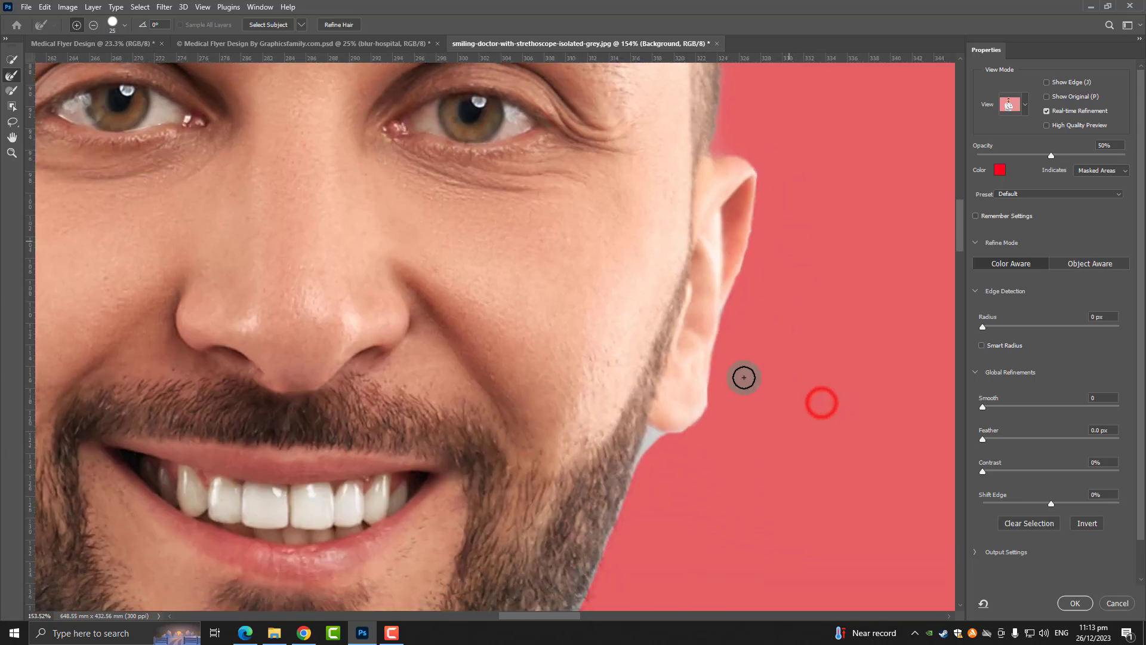
pyautogui.moveTo(650, 457); pyautogui.dragTo(651, 454)
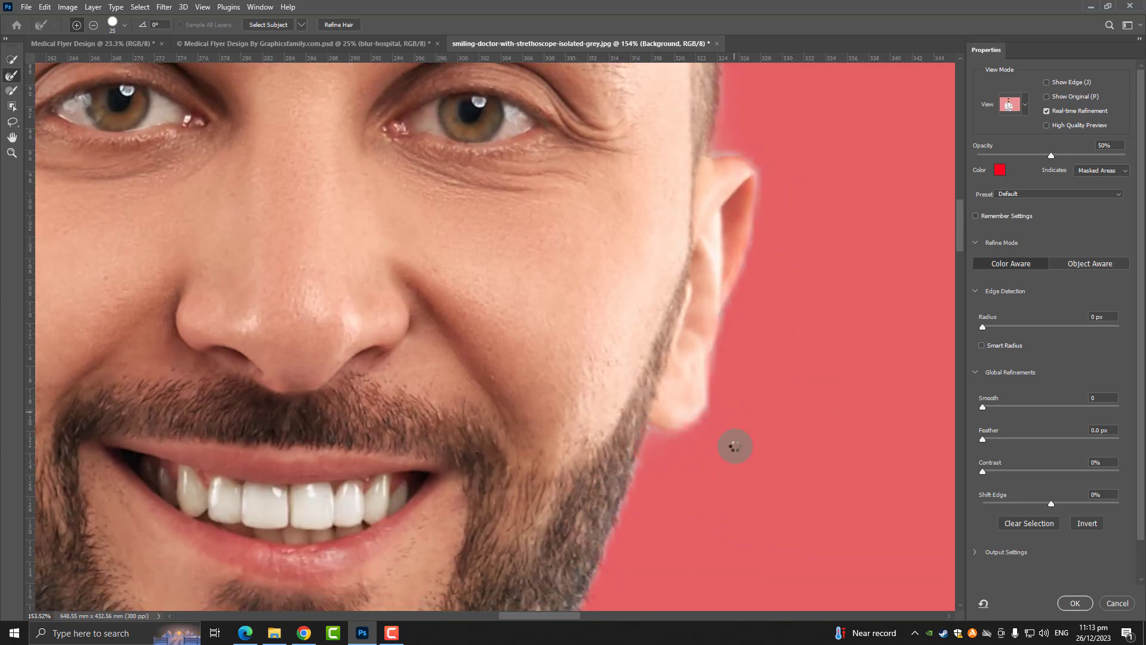
pyautogui.scroll(-2, 735, 447)
pyautogui.scroll(-1, 732, 307)
pyautogui.click(636, 367)
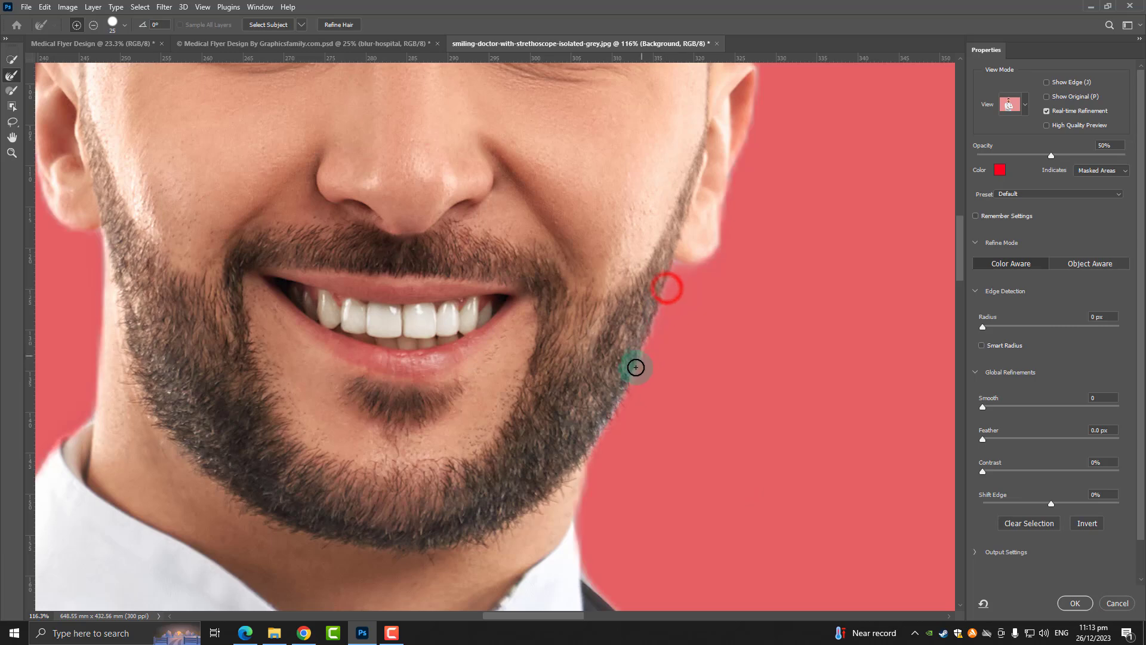
pyautogui.scroll(-1, 693, 464)
pyautogui.scroll(-2, 689, 448)
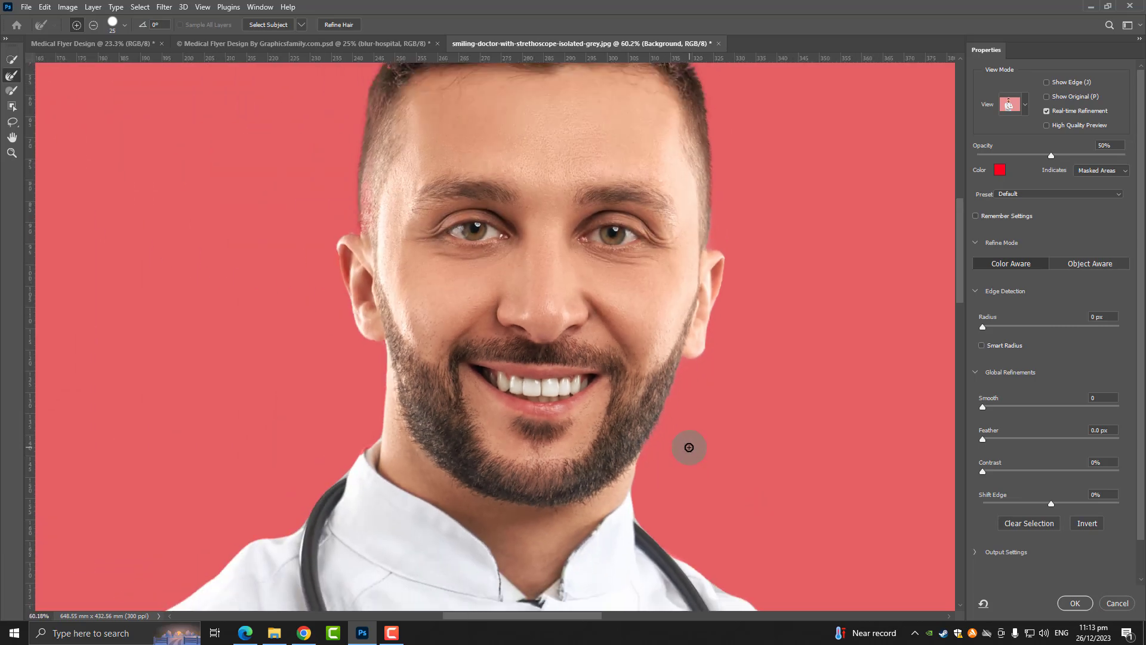
pyautogui.scroll(1, 644, 495)
pyautogui.scroll(4, 639, 546)
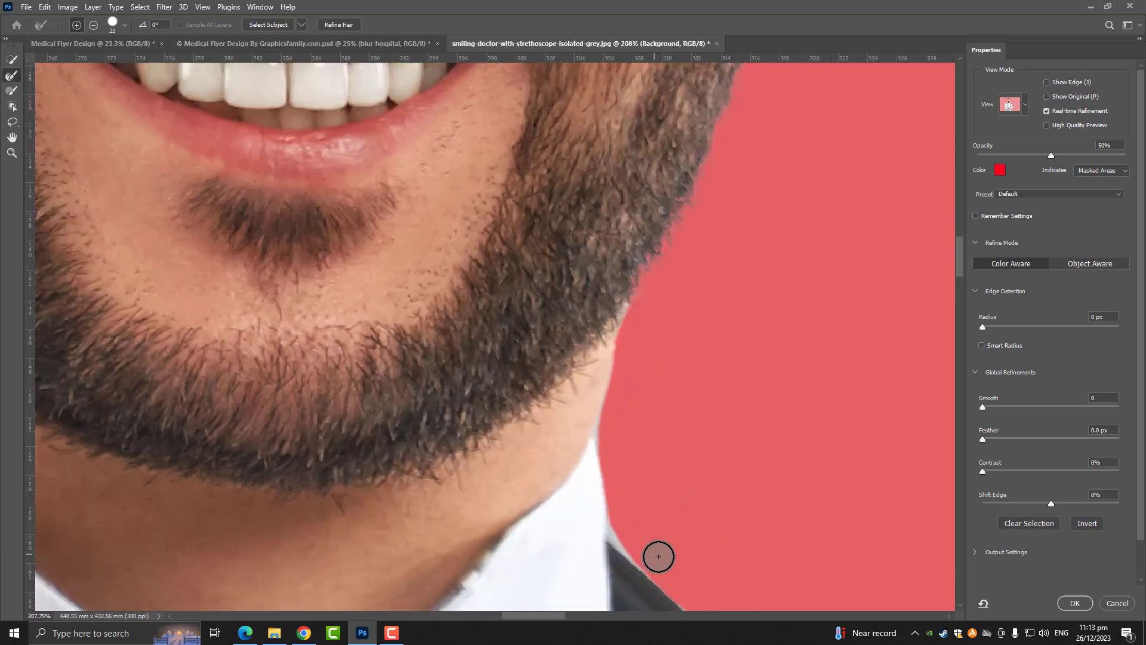
# - Refine the edges at the collar below the beard and along the forehead, then review the result
pyautogui.click(653, 558)
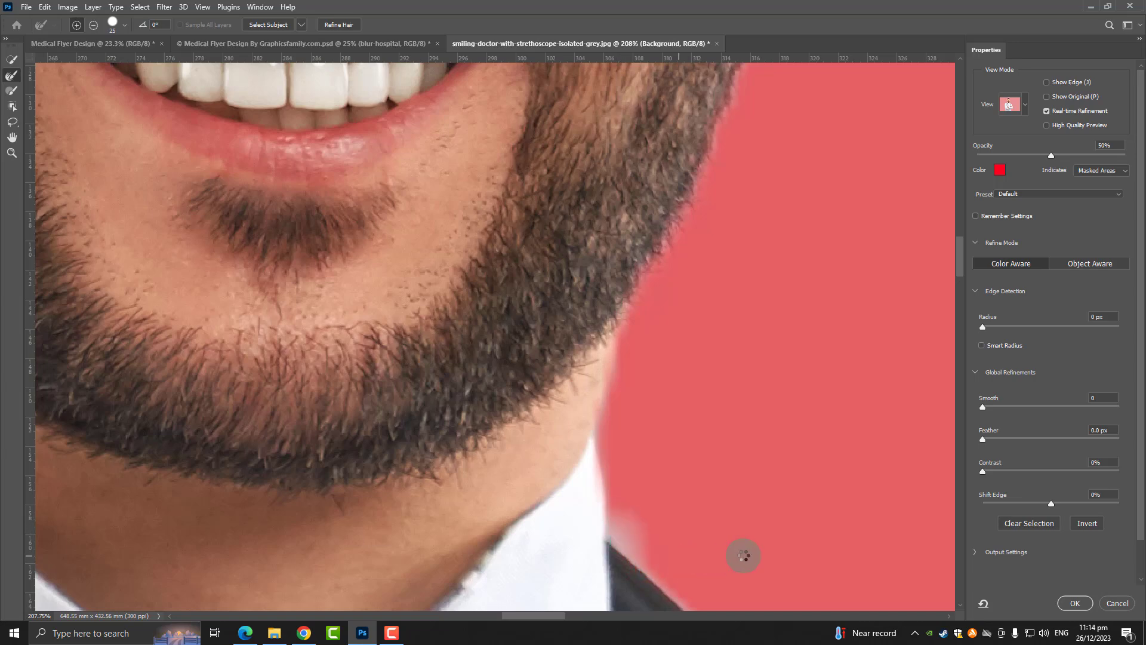
pyautogui.scroll(-2, 741, 550)
pyautogui.scroll(-2, 732, 532)
pyautogui.scroll(-2, 729, 466)
pyautogui.click(692, 260)
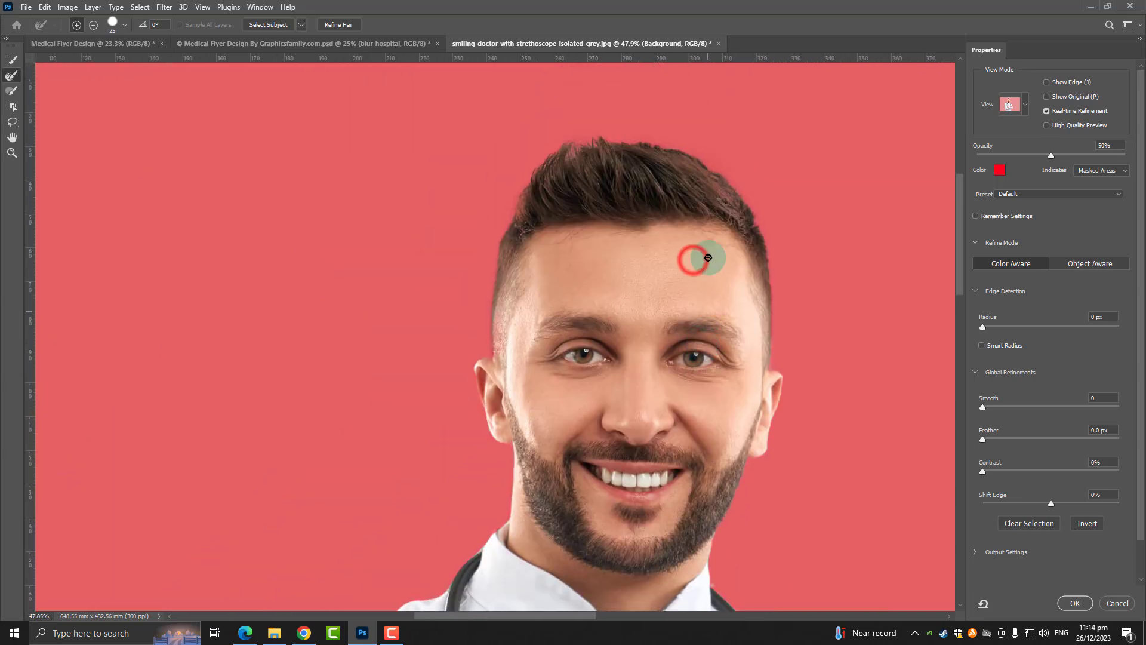
pyautogui.scroll(1, 726, 169)
pyautogui.scroll(3, 792, 287)
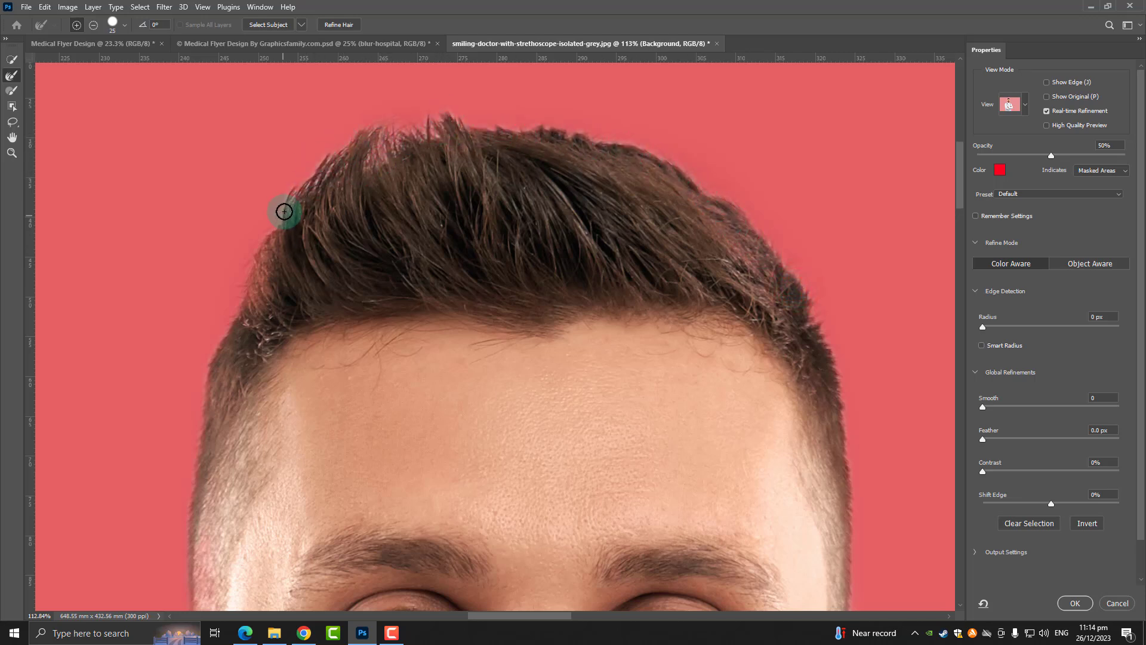
pyautogui.scroll(-5, 289, 346)
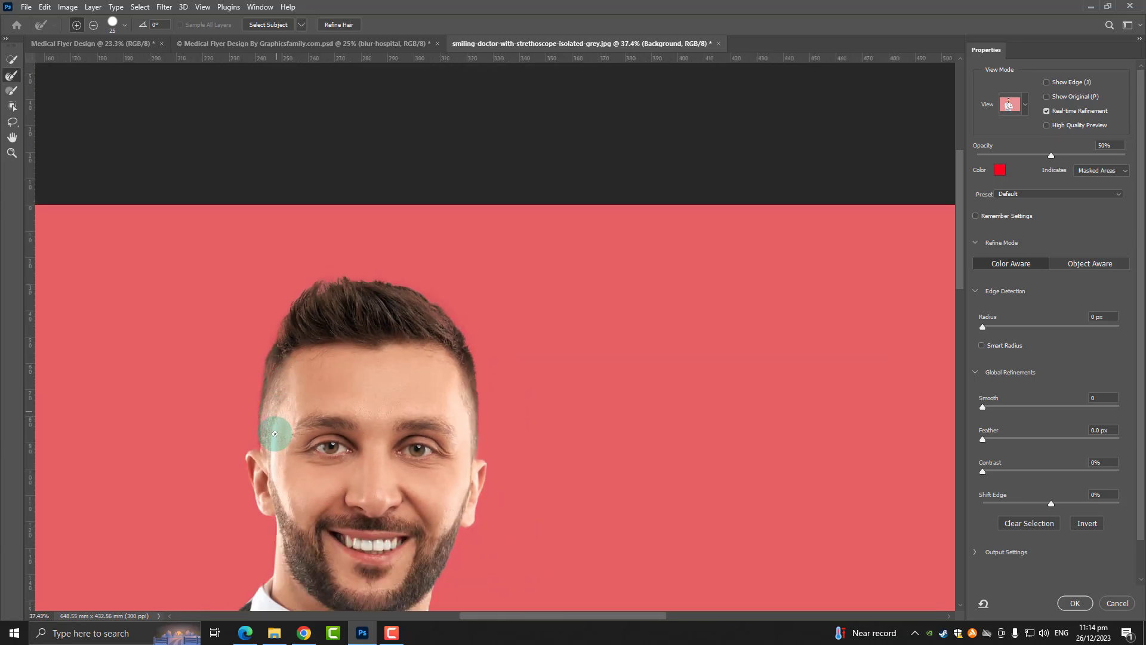
pyautogui.scroll(-3, 282, 397)
pyautogui.scroll(-3, 295, 397)
pyautogui.scroll(3, 304, 432)
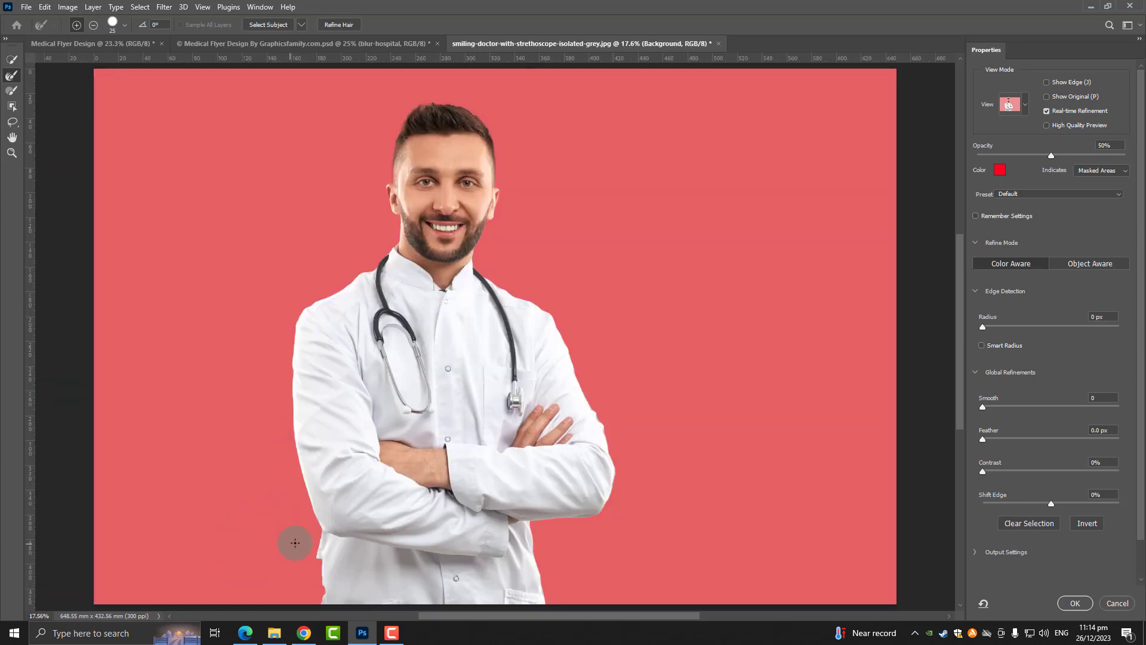
pyautogui.scroll(4, 295, 542)
pyautogui.scroll(3, 341, 558)
pyautogui.scroll(2, 328, 532)
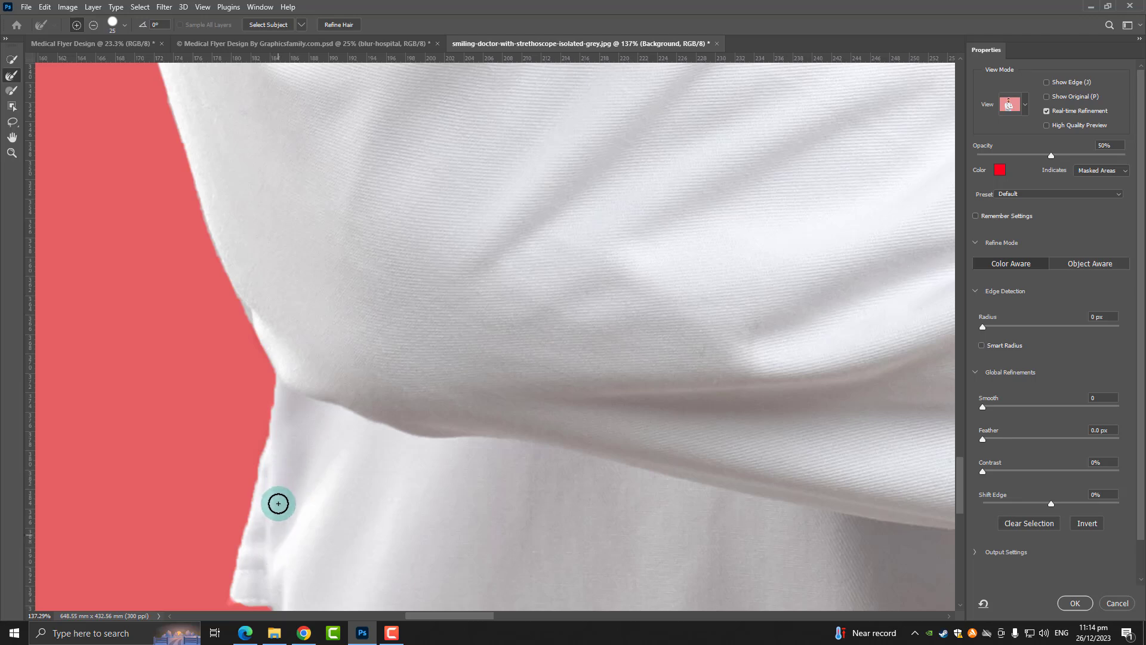
pyautogui.scroll(-2, 278, 504)
# - Apply the refined selection, cut the doctor to Layer 1 and drag it into the Medical Flyer Design document
pyautogui.press('Return')
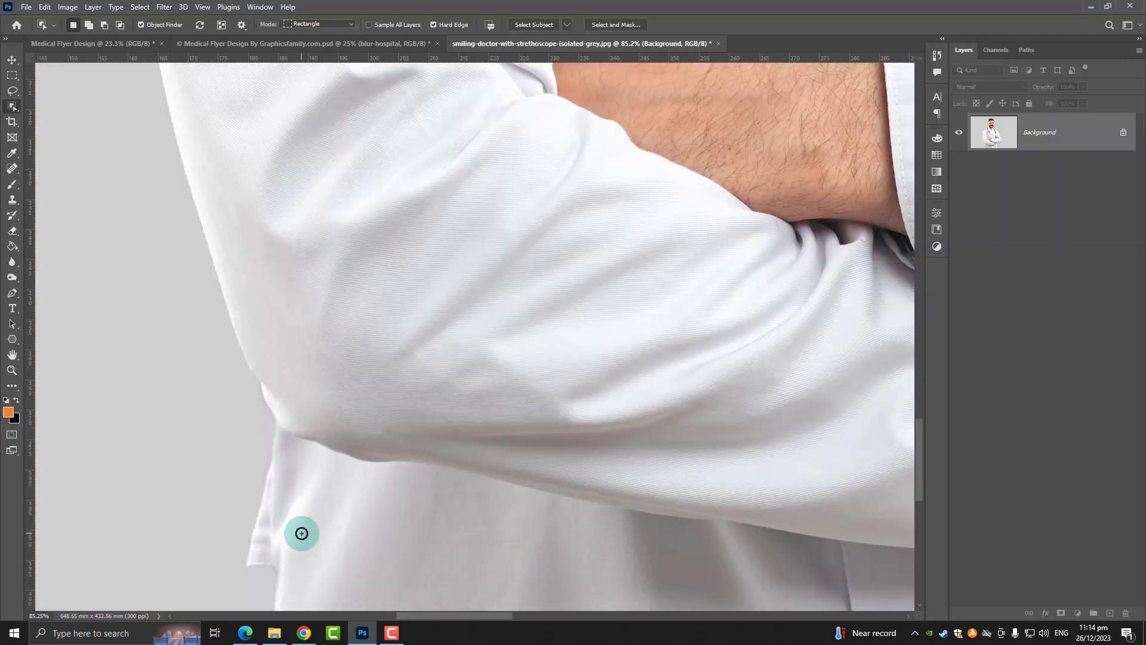
pyautogui.hotkey('ctrl', '0')
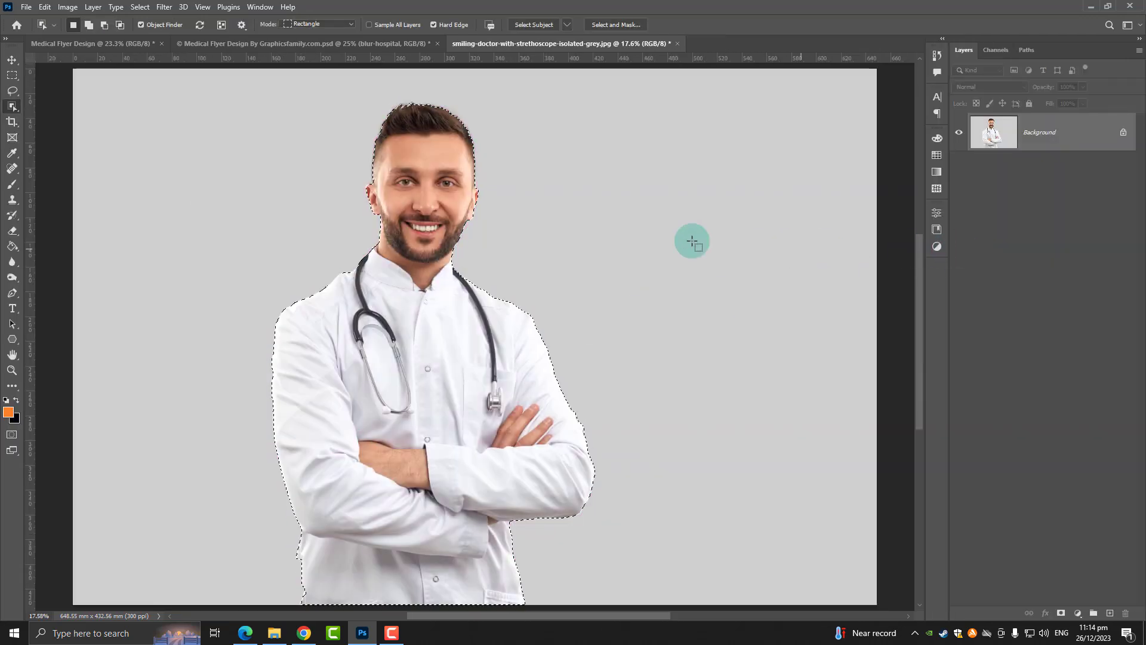
pyautogui.rightClick(429, 238)
pyautogui.click(465, 319)
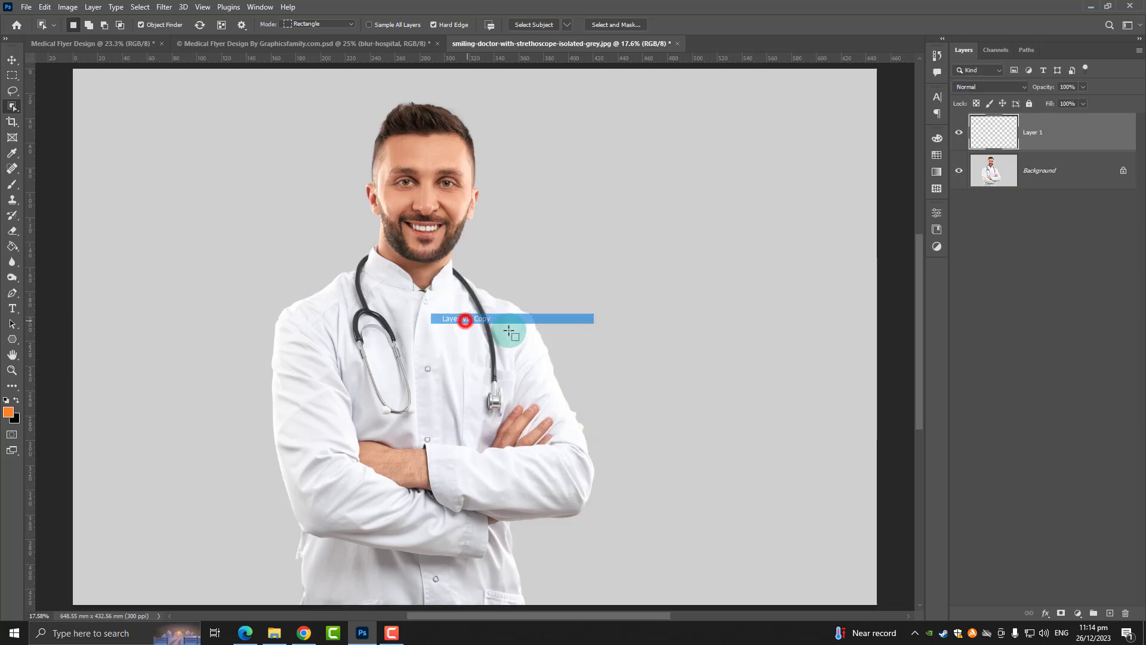
pyautogui.click(12, 61)
pyautogui.moveTo(409, 160)
pyautogui.mouseDown()
pyautogui.moveTo(93, 39)
pyautogui.moveTo(473, 259)
pyautogui.mouseUp()
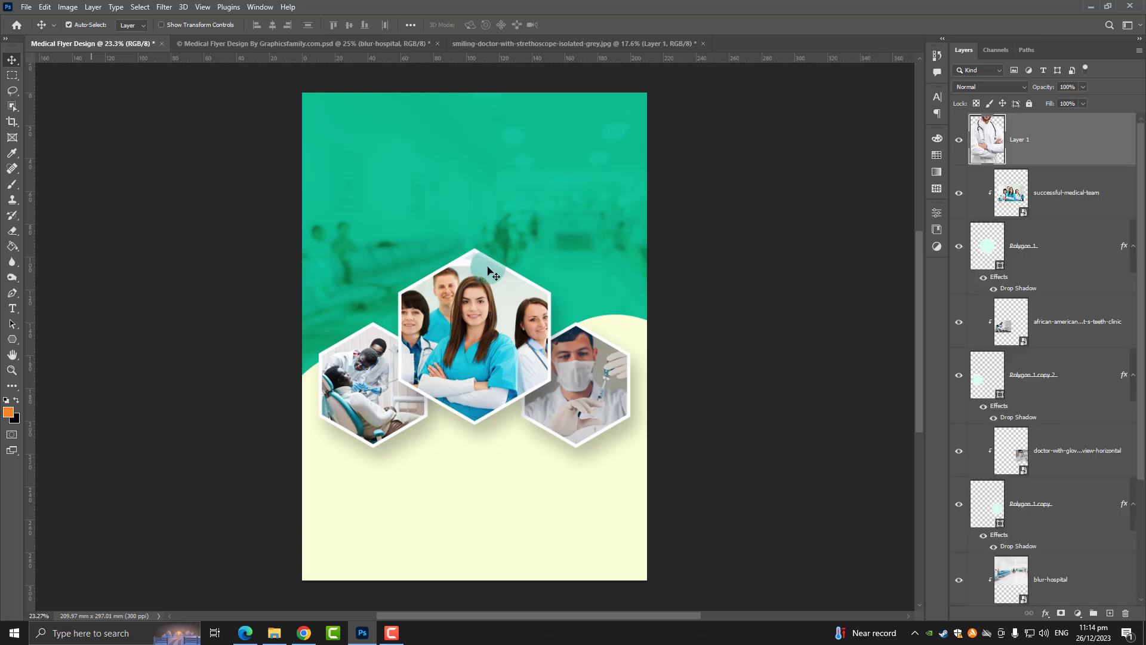
# - Flip the doctor layer horizontally using Free Transform
pyautogui.rightClick(506, 266)
pyautogui.click(473, 242)
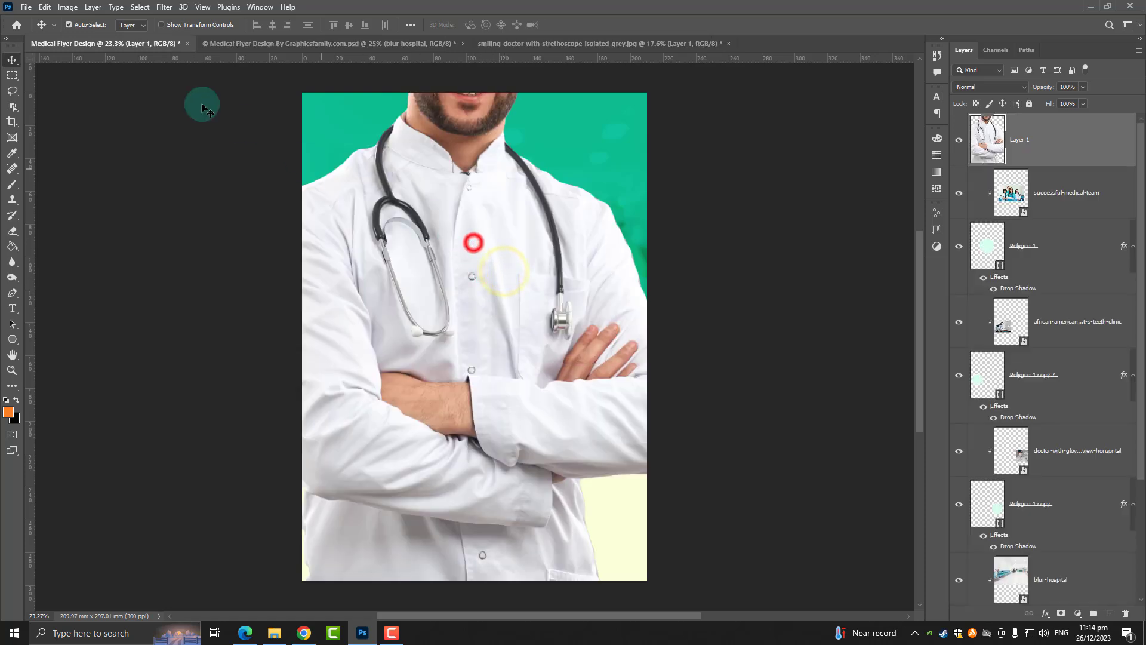
pyautogui.click(47, 8)
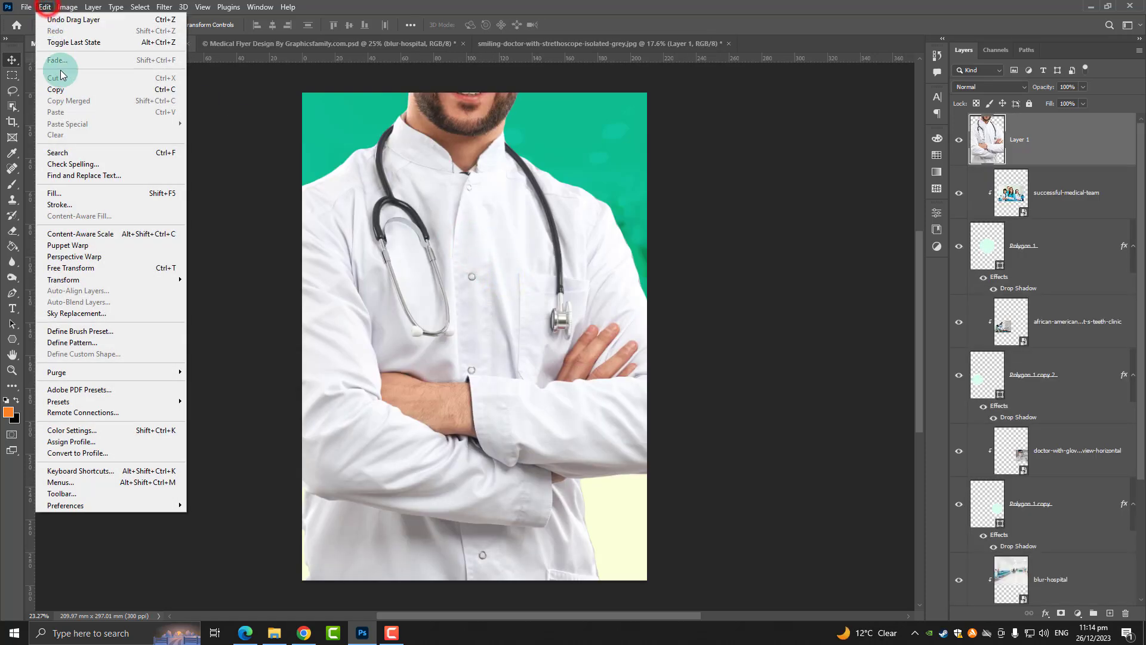
pyautogui.click(94, 267)
pyautogui.rightClick(449, 236)
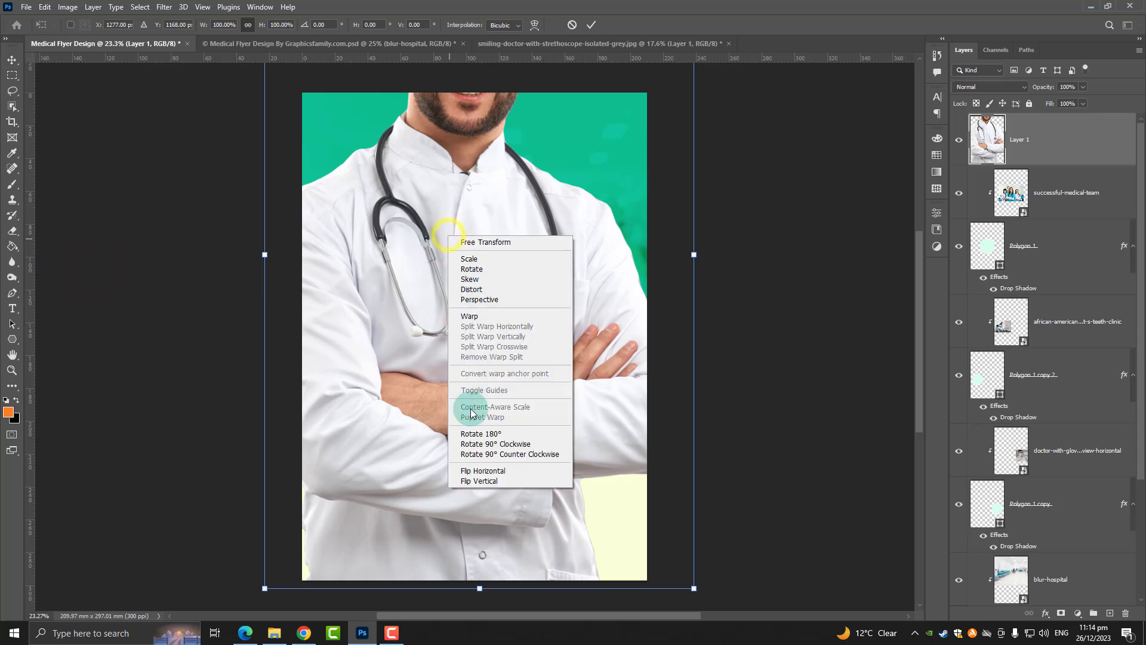
pyautogui.click(478, 471)
# - Scale the doctor down, place him at the flyer's upper right, and lower his layer
pyautogui.scroll(-3, 503, 416)
pyautogui.moveTo(507, 100)
pyautogui.mouseDown()
pyautogui.moveTo(519, 229)
pyautogui.moveTo(507, 249)
pyautogui.mouseUp()
pyautogui.moveTo(519, 456)
pyautogui.mouseDown()
pyautogui.moveTo(542, 422)
pyautogui.moveTo(542, 378)
pyautogui.mouseUp()
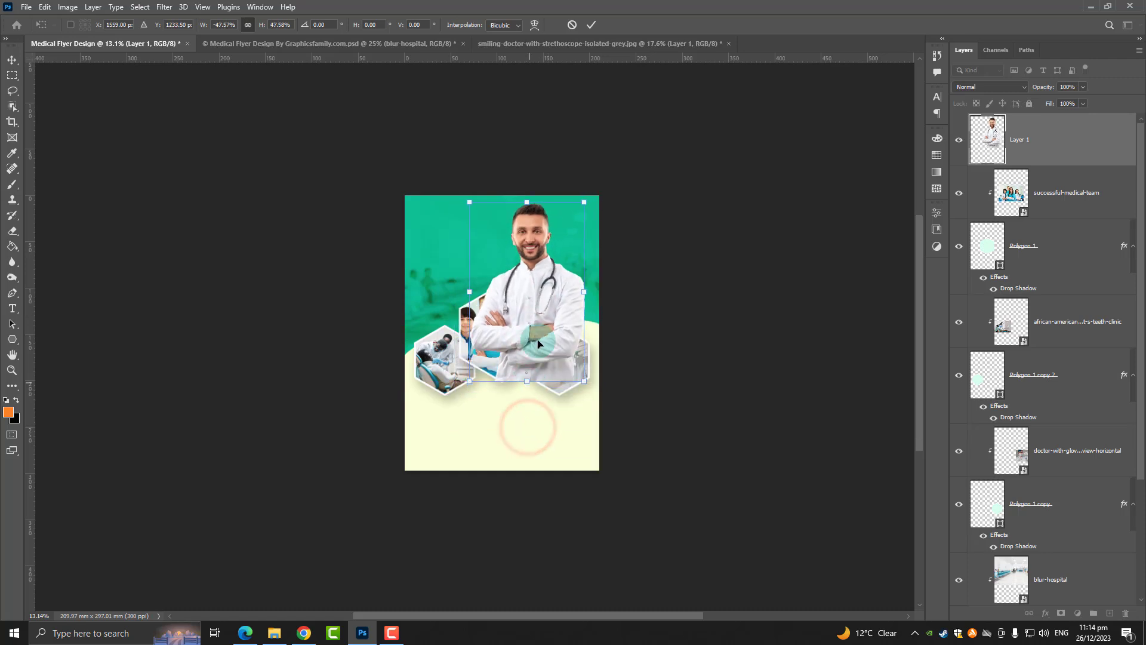
pyautogui.scroll(3, 543, 332)
pyautogui.moveTo(544, 335); pyautogui.dragTo(563, 338)
pyautogui.scroll(-1, 587, 264)
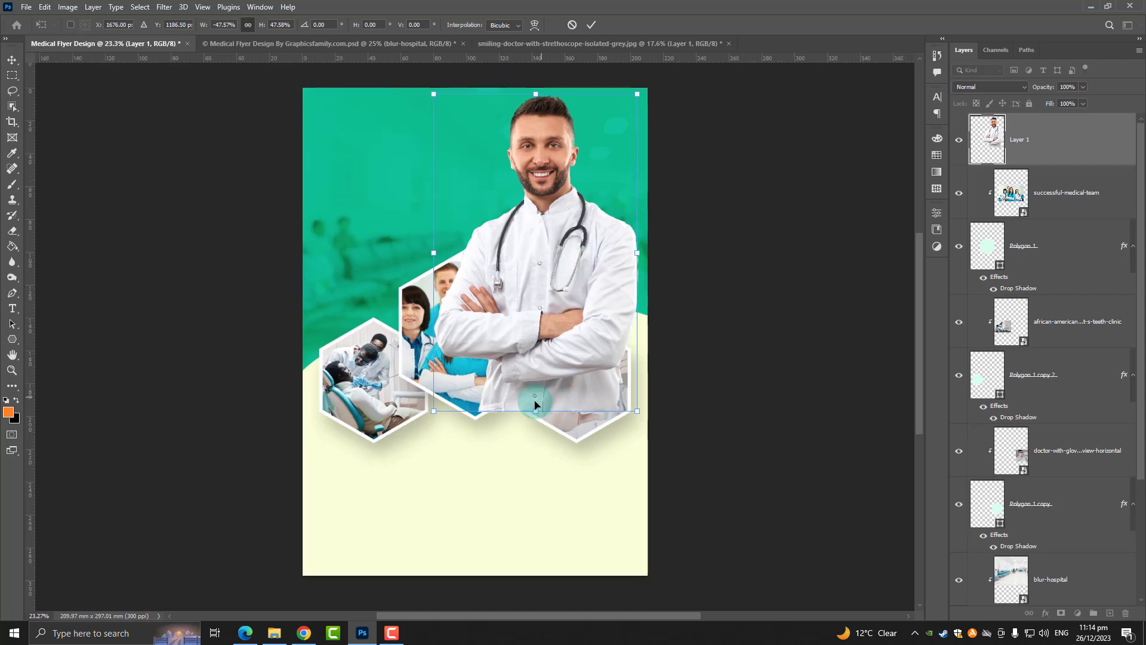
pyautogui.moveTo(535, 405); pyautogui.dragTo(536, 373)
pyautogui.moveTo(538, 316); pyautogui.dragTo(546, 313)
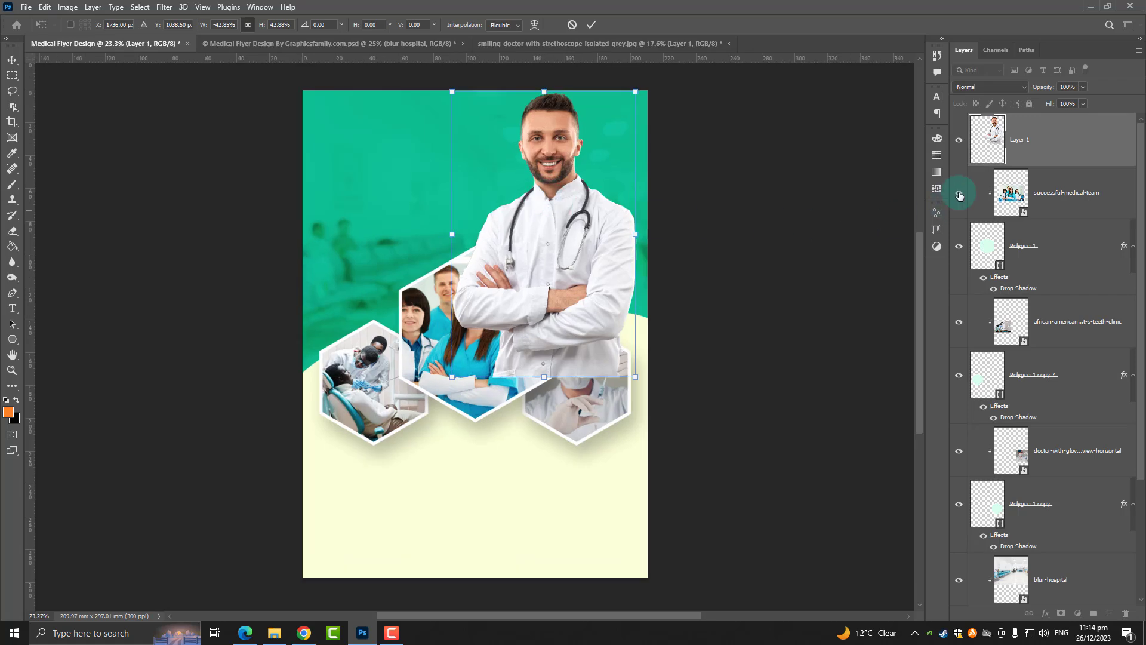
pyautogui.moveTo(1049, 161); pyautogui.dragTo(1073, 640)
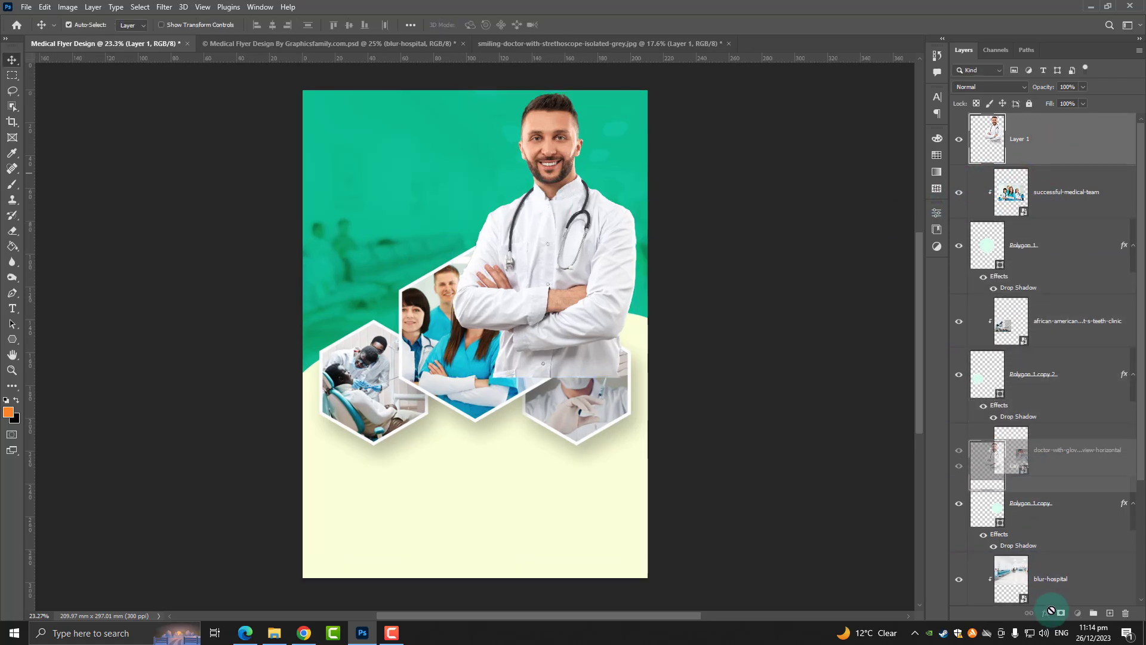
# - Move the doctor layer behind the hexagon photos and mask him to the wave shape's selection
pyautogui.moveTo(1073, 640); pyautogui.dragTo(1044, 469)
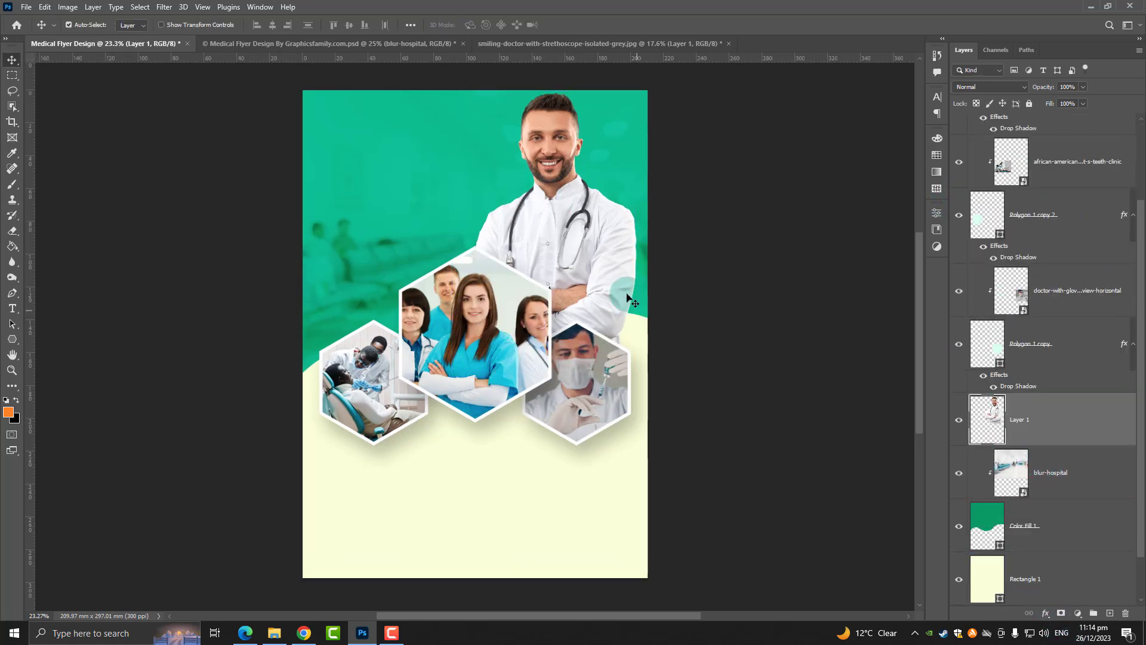
pyautogui.scroll(1, 588, 248)
pyautogui.scroll(1, 588, 248)
pyautogui.scroll(-1, 992, 528)
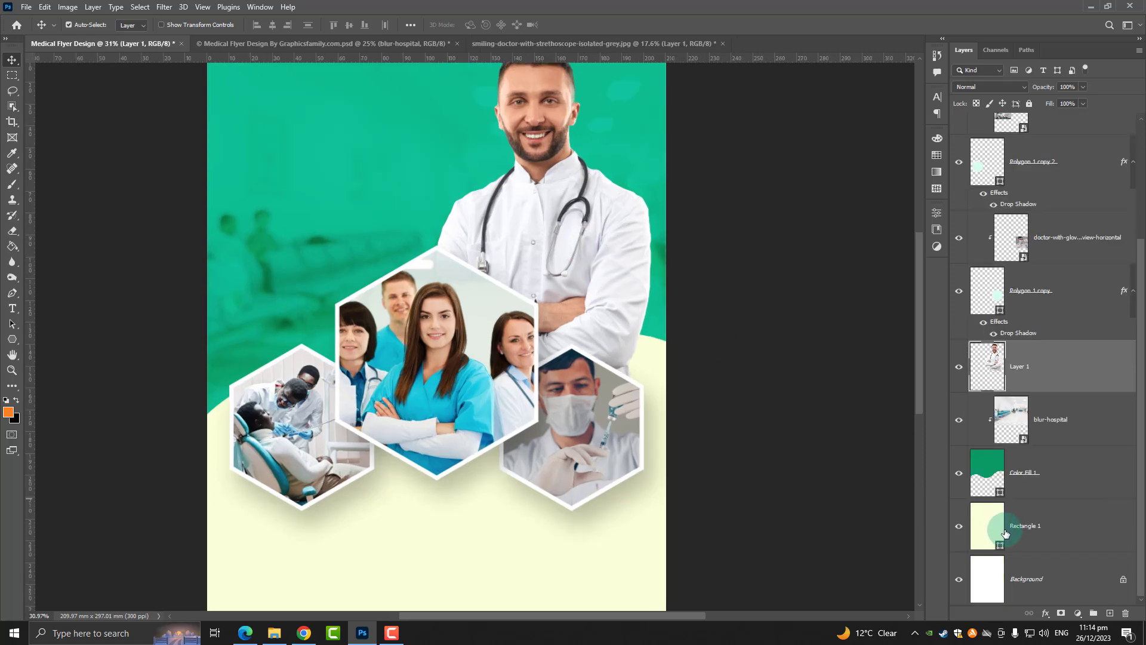
pyautogui.keyDown('ctrl'); pyautogui.click(992, 481); pyautogui.keyUp('ctrl')
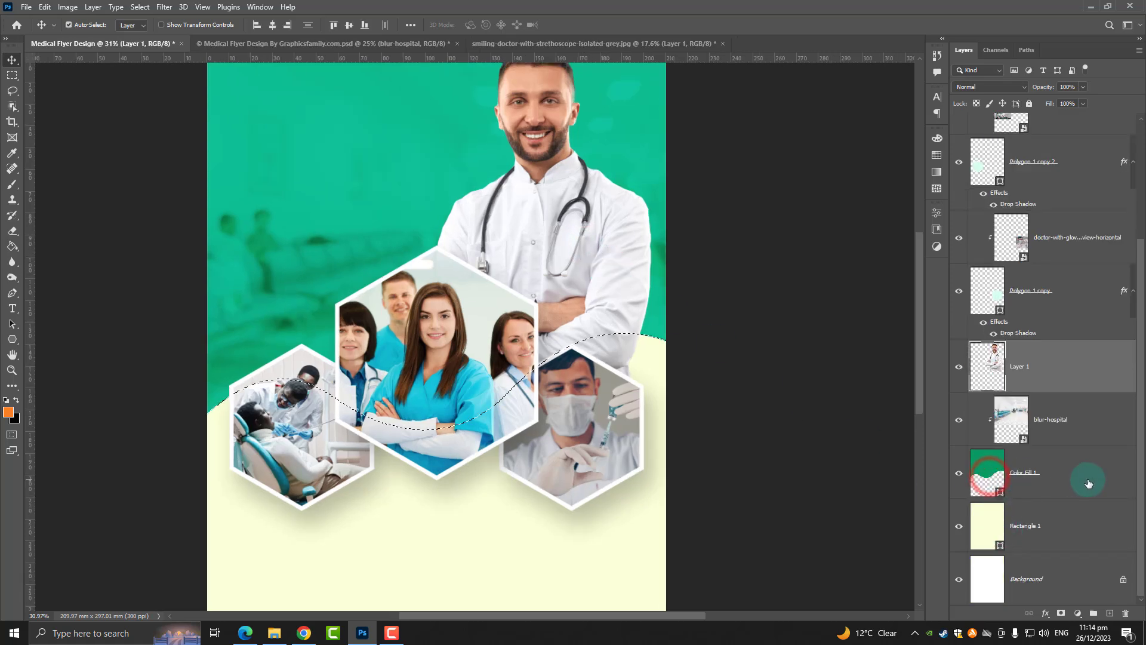
pyautogui.click(1062, 613)
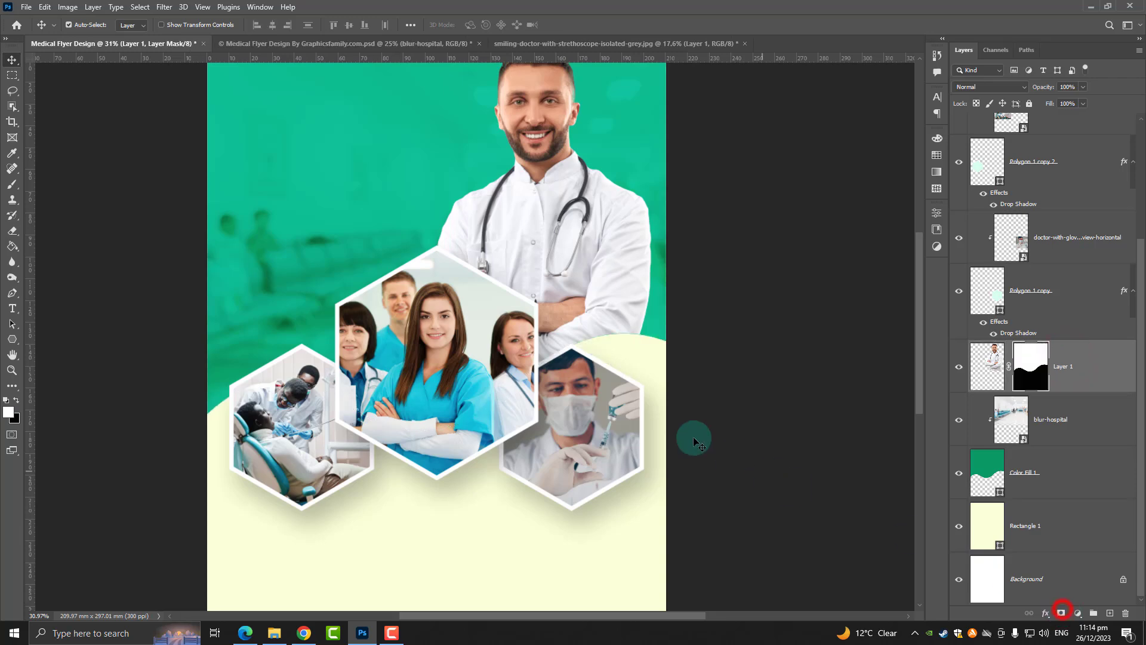
pyautogui.scroll(2, 604, 317)
pyautogui.scroll(2, 606, 313)
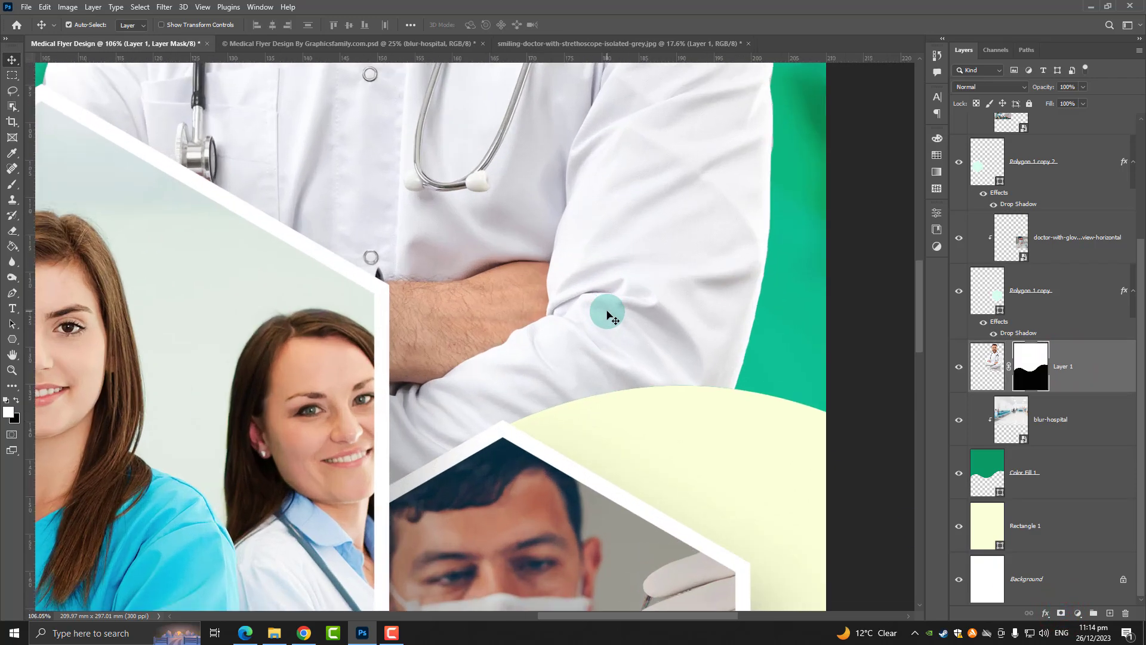
pyautogui.scroll(-2, 606, 314)
pyautogui.scroll(-3, 608, 316)
pyautogui.scroll(-1, 615, 316)
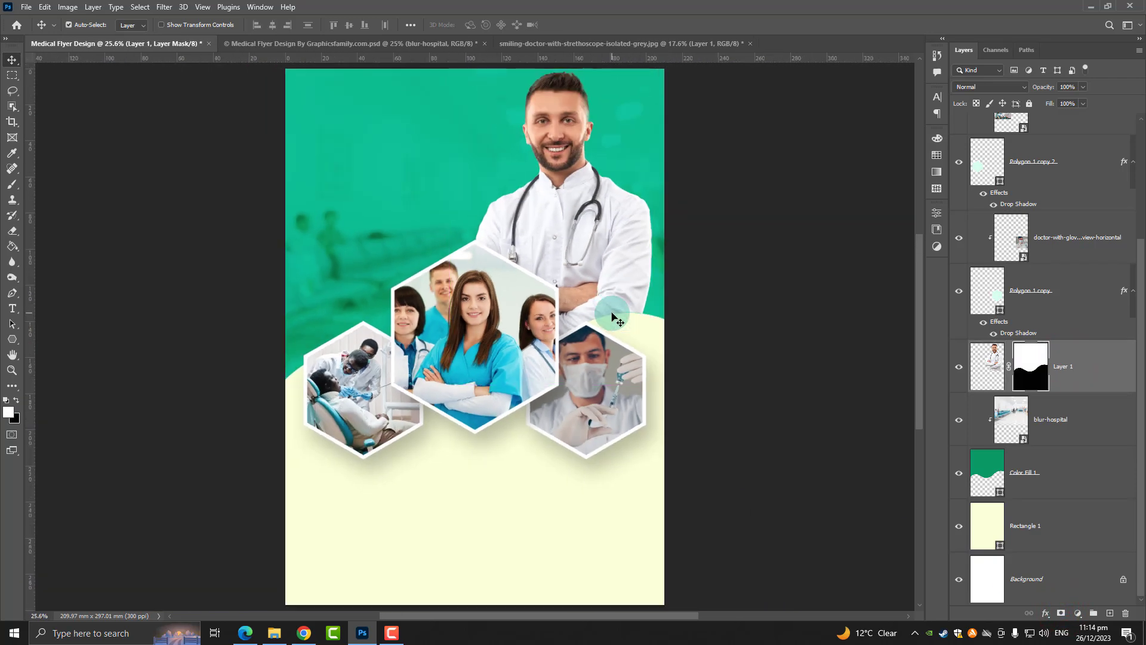
# - Shorten the doctor photo slightly from the top and mask it to the curved selection
pyautogui.scroll(1, 410, 235)
pyautogui.scroll(1, 435, 199)
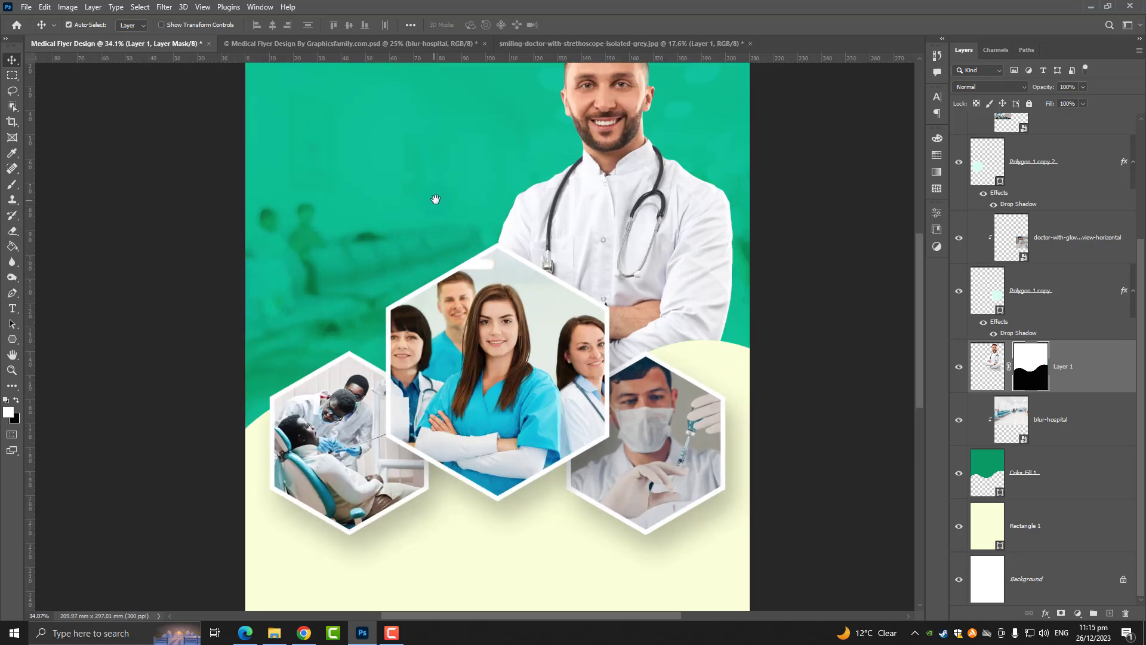
pyautogui.scroll(2, 415, 251)
pyautogui.scroll(-1, 418, 256)
pyautogui.scroll(2, 417, 249)
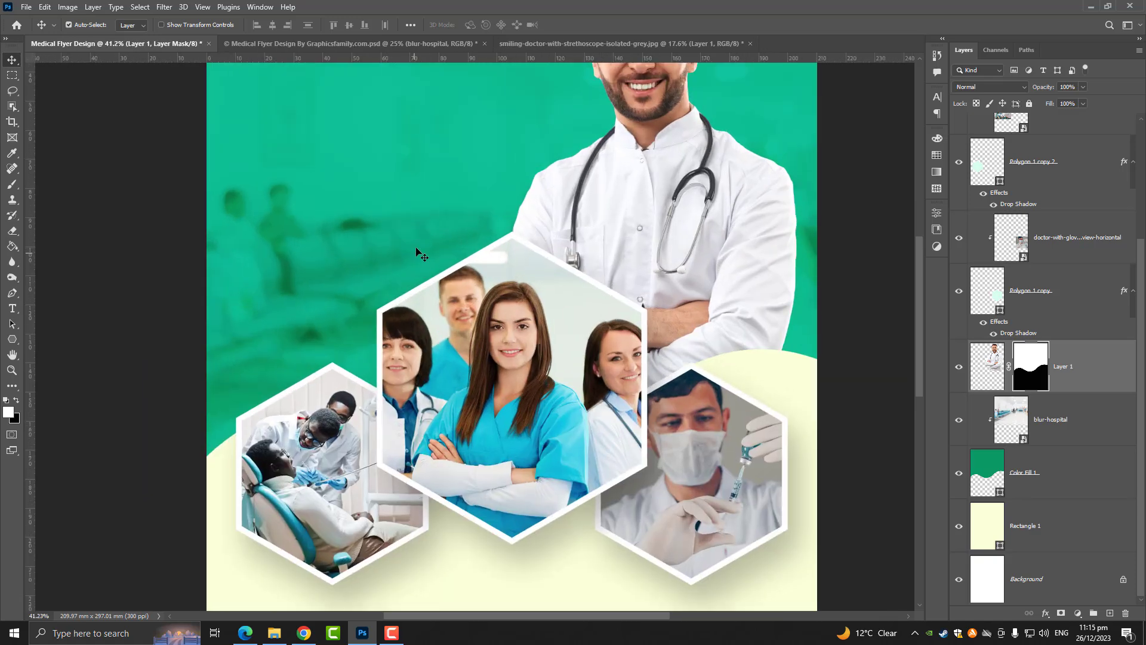
pyautogui.moveTo(417, 249); pyautogui.dragTo(399, 332)
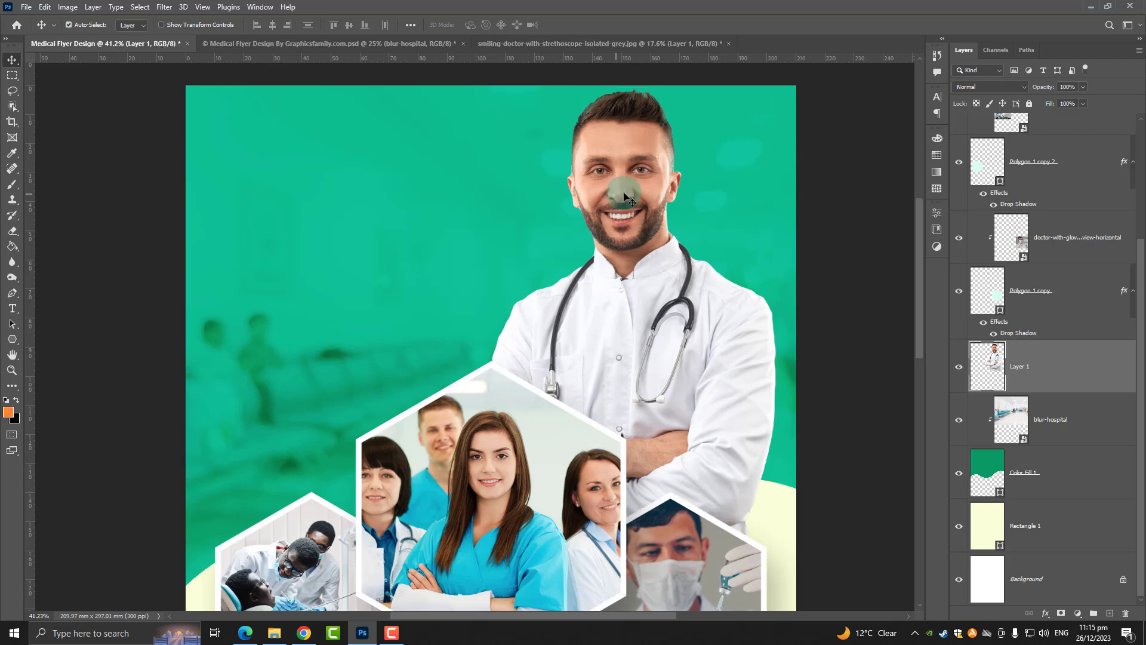
pyautogui.scroll(-1, 690, 223)
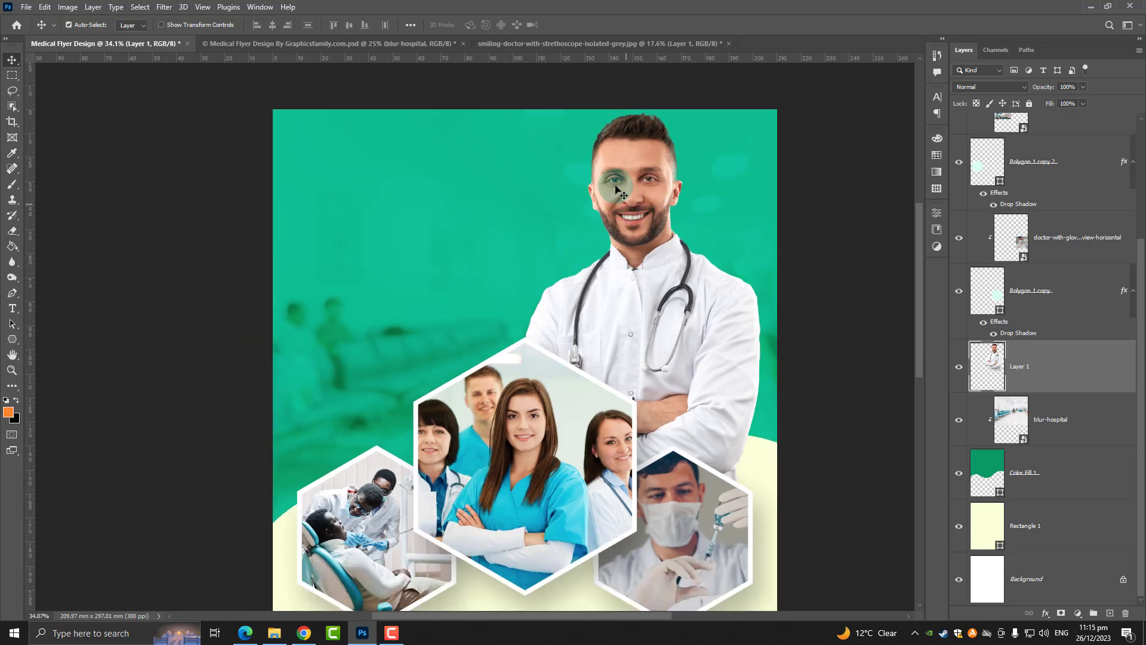
pyautogui.hotkey('ctrl', 't')
pyautogui.moveTo(627, 110); pyautogui.dragTo(627, 119)
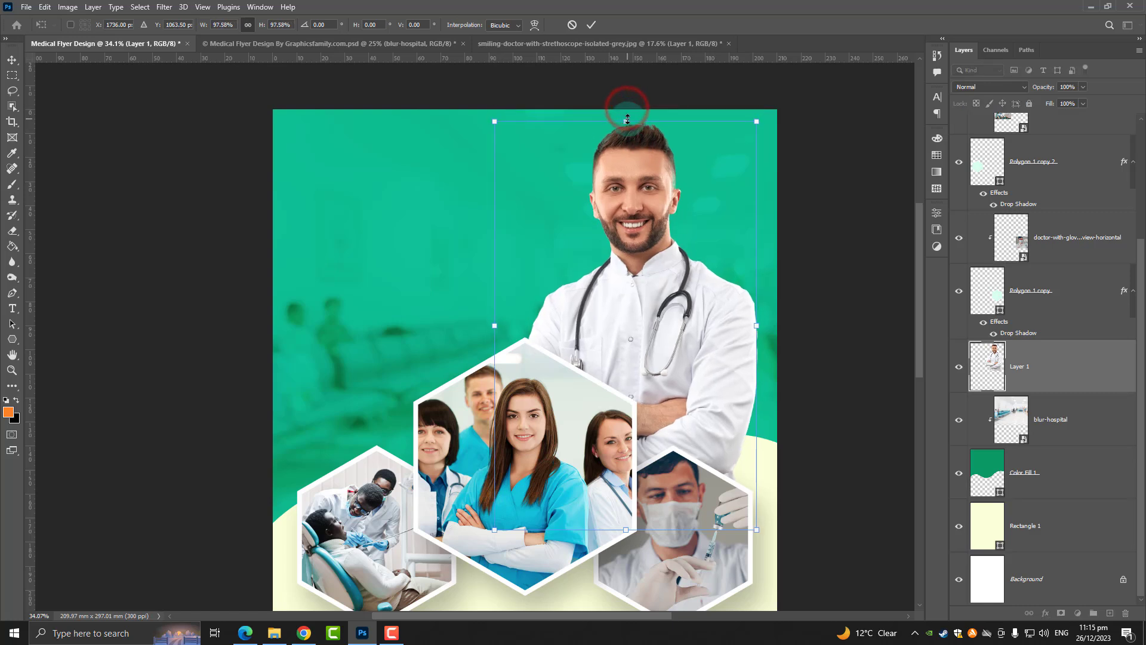
pyautogui.press('Return')
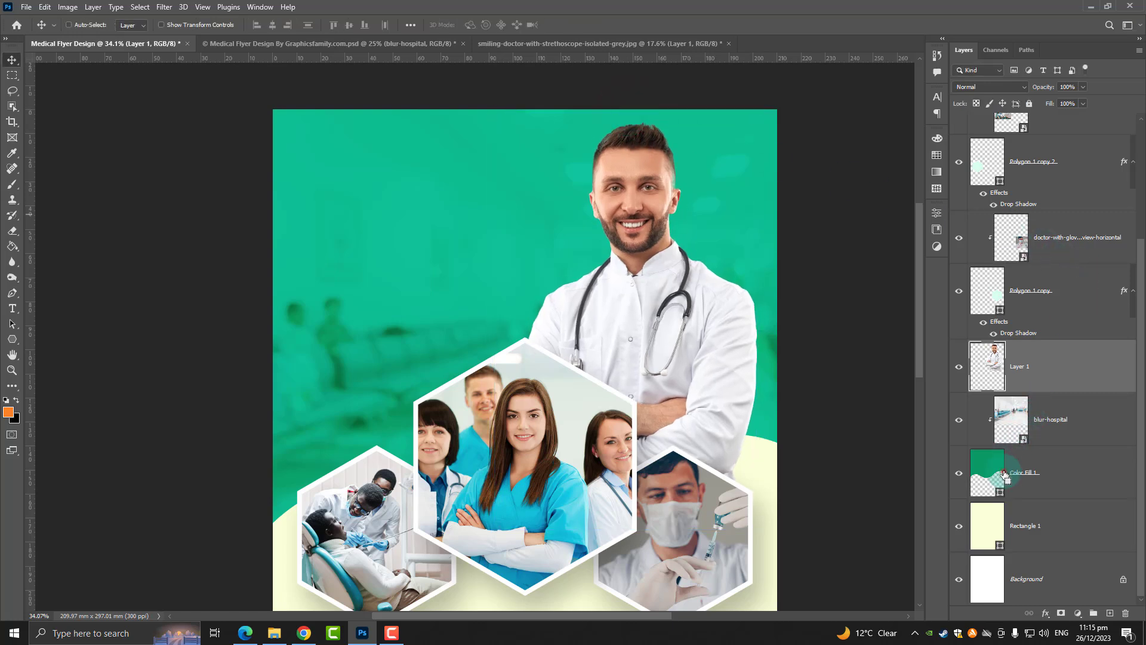
pyautogui.click(1056, 383)
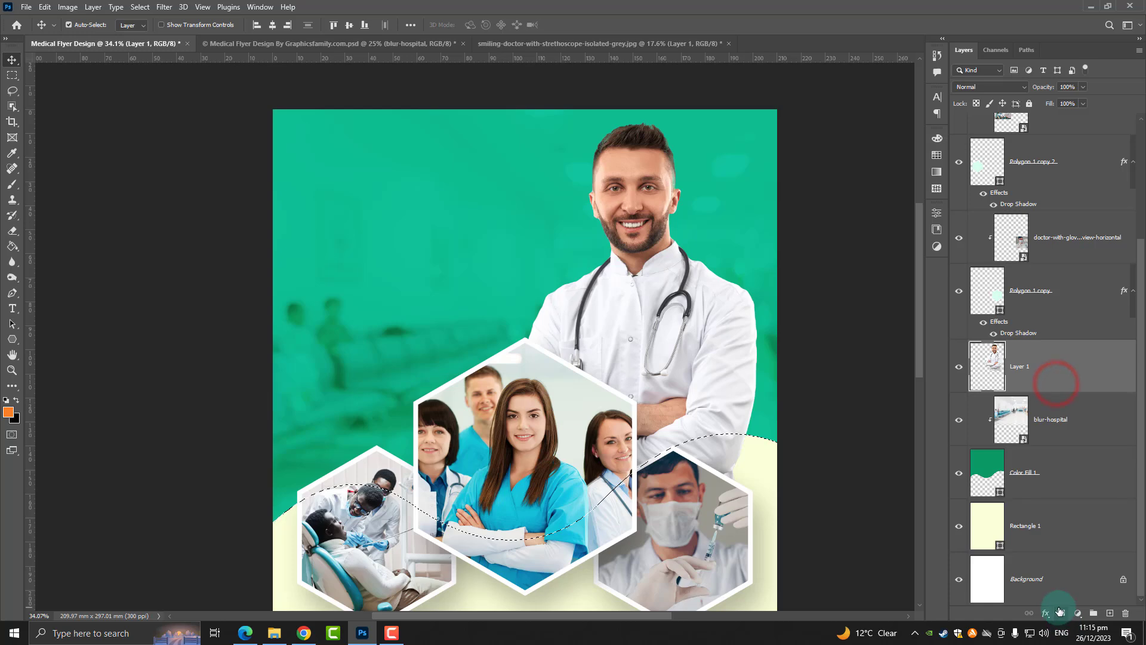
pyautogui.click(1060, 612)
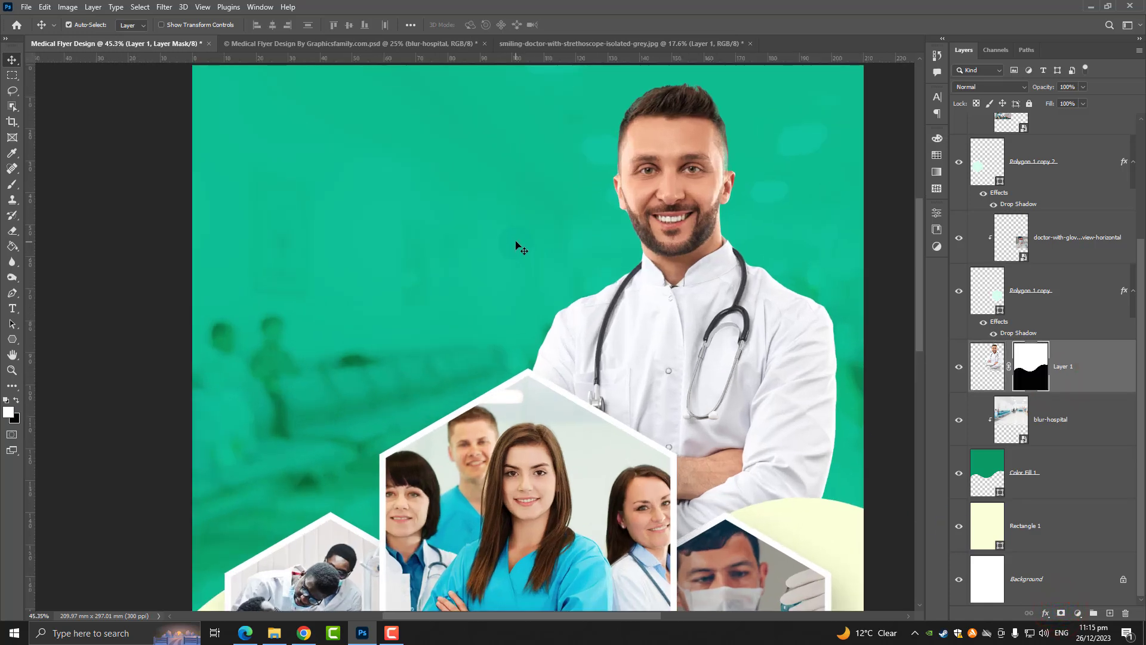
pyautogui.moveTo(519, 249); pyautogui.dragTo(506, 283)
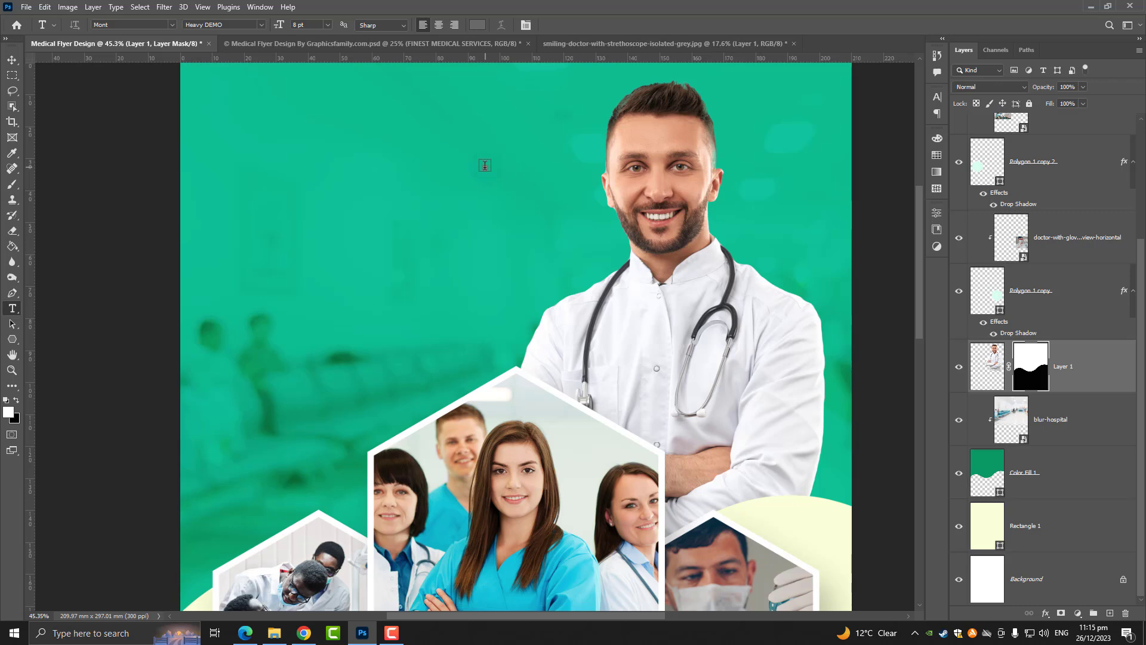
pyautogui.click(485, 166)
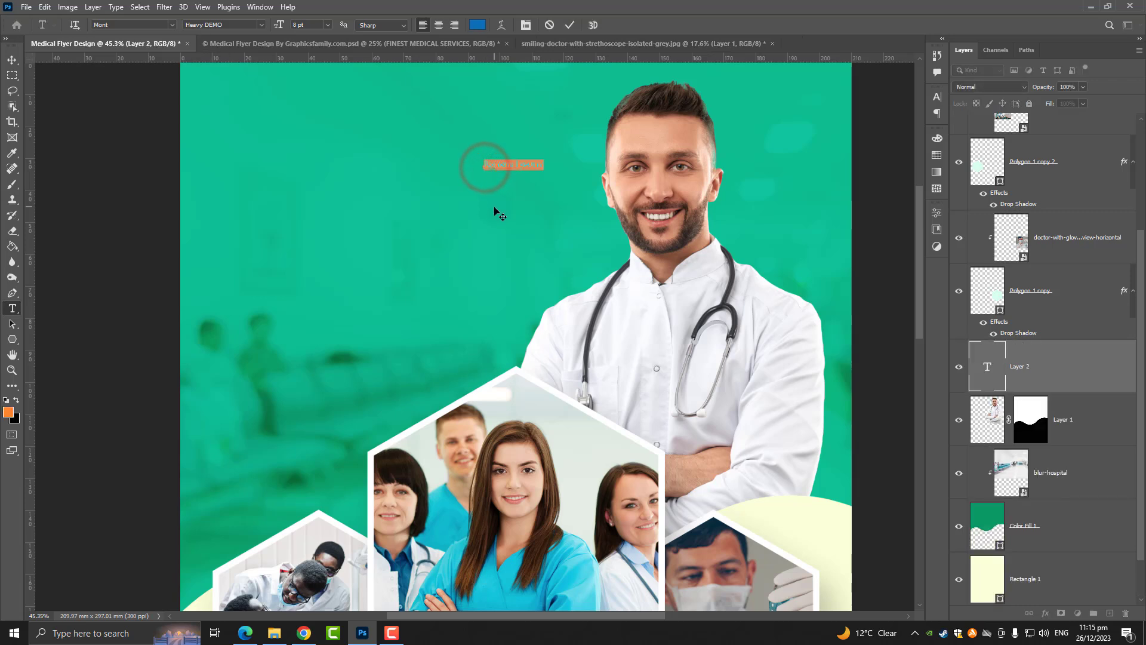
# - Enlarge the FINEST MEDICAL SERVICES headline and position it in the upper-left green area
pyautogui.click(12, 59)
pyautogui.hotkey('ctrl', 't')
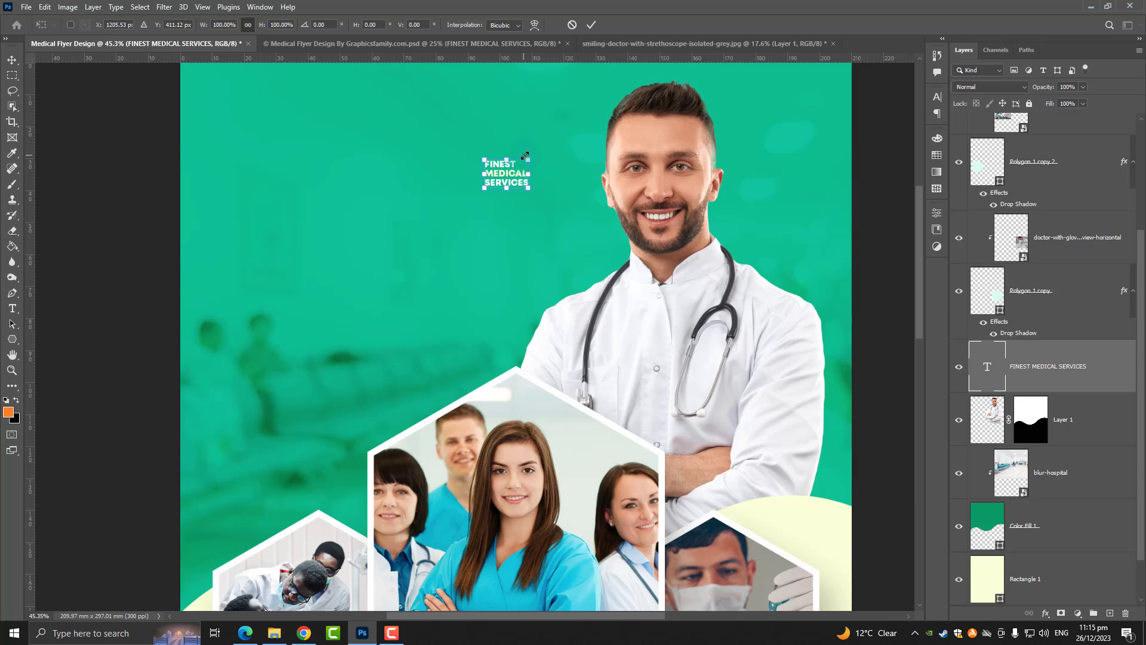
pyautogui.moveTo(525, 155); pyautogui.dragTo(733, 25)
pyautogui.moveTo(617, 103)
pyautogui.mouseDown()
pyautogui.moveTo(374, 147)
pyautogui.moveTo(357, 221)
pyautogui.moveTo(313, 240)
pyautogui.mouseUp()
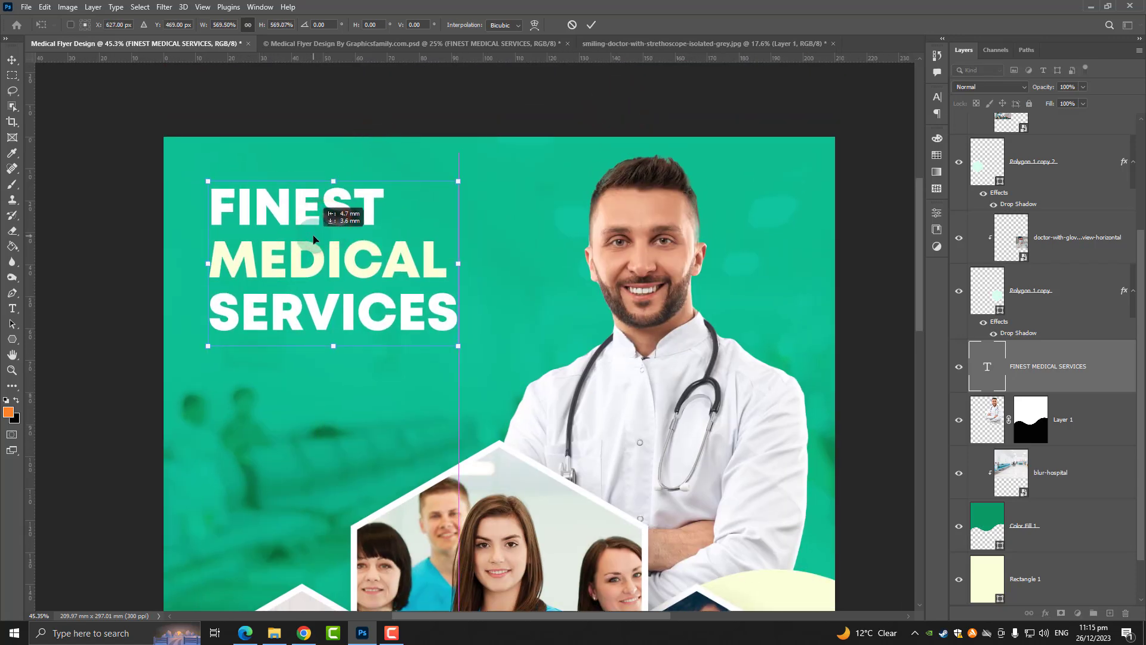
pyautogui.moveTo(456, 345); pyautogui.dragTo(516, 399)
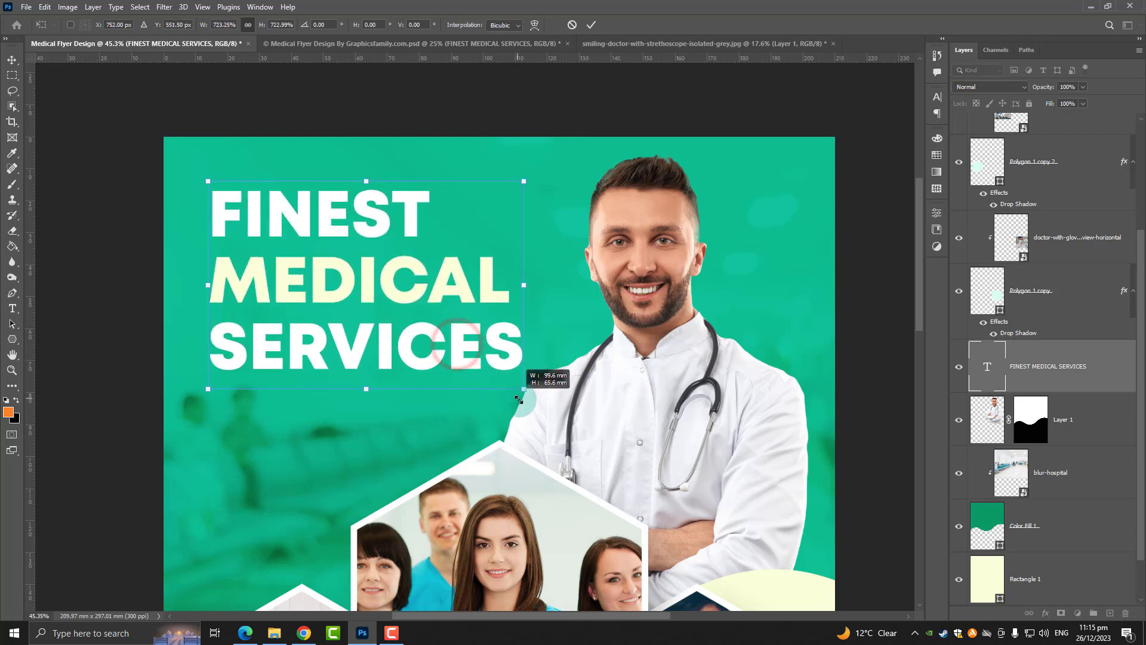
pyautogui.moveTo(445, 345); pyautogui.dragTo(440, 336)
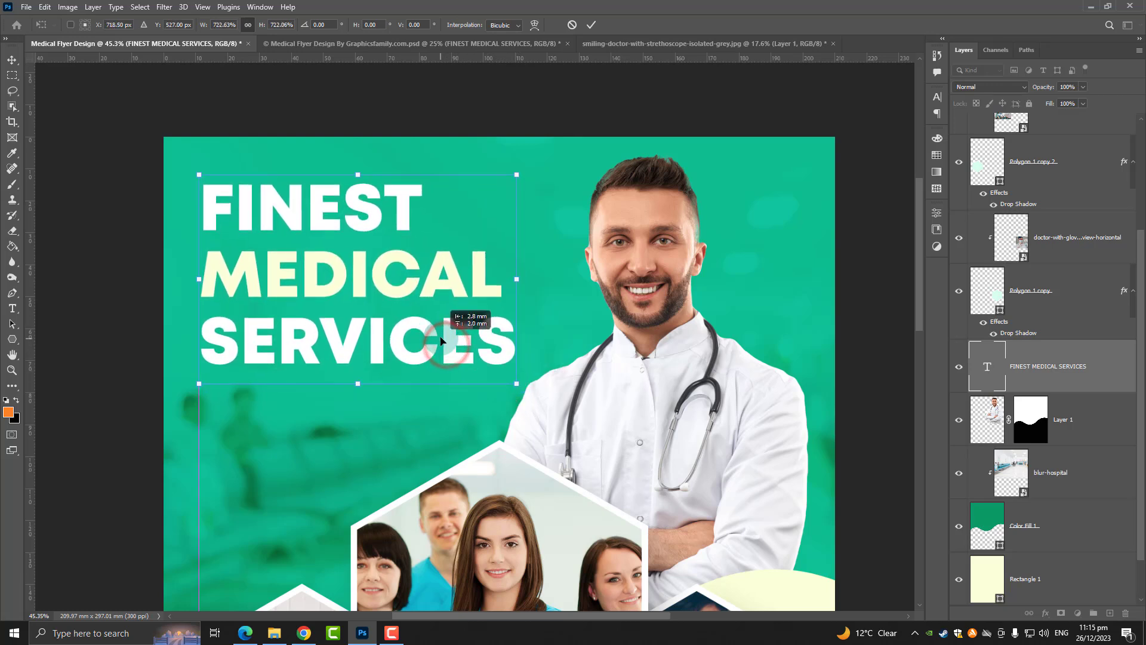
pyautogui.press('Return')
pyautogui.hotkey('ctrl', '0')
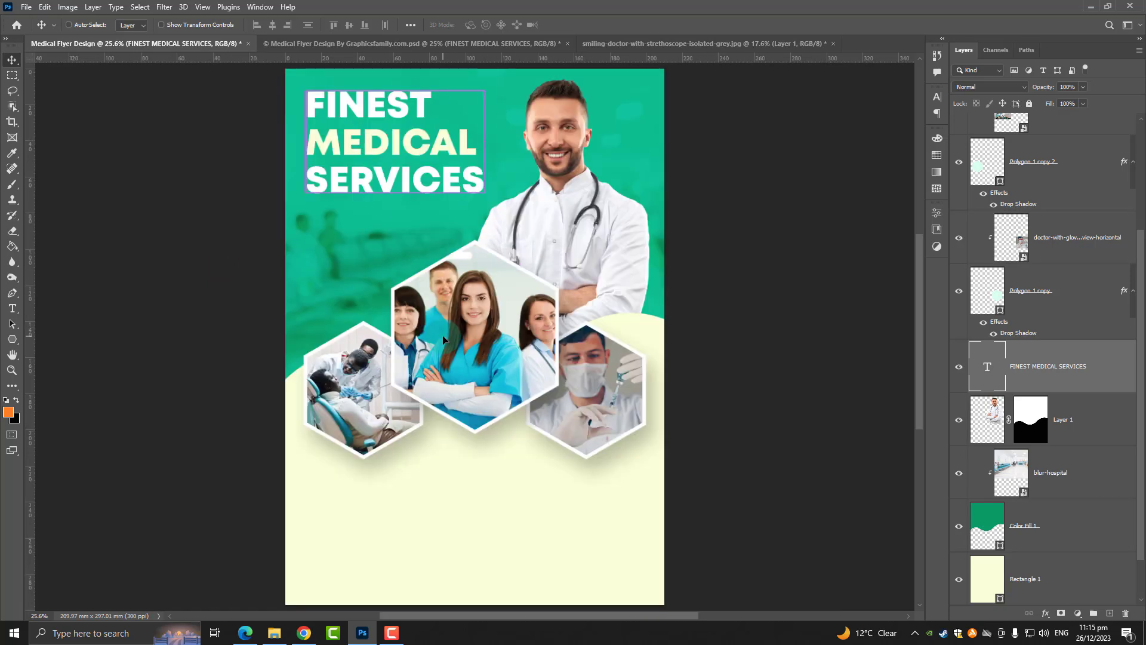
pyautogui.scroll(3, 443, 317)
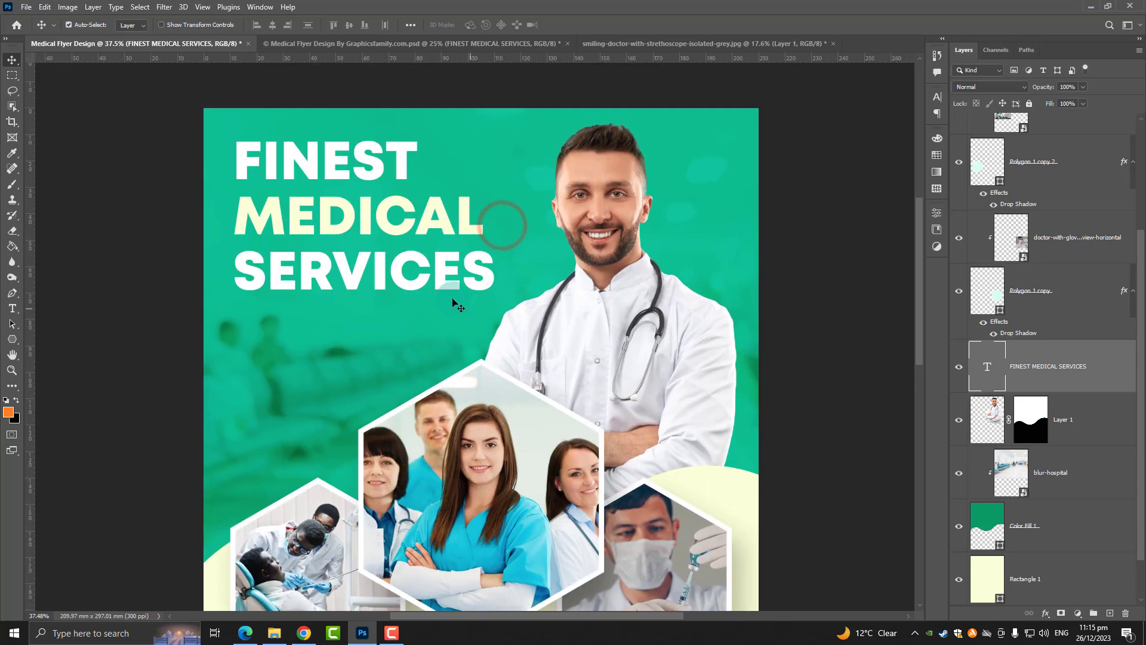
pyautogui.moveTo(369, 230); pyautogui.dragTo(369, 226)
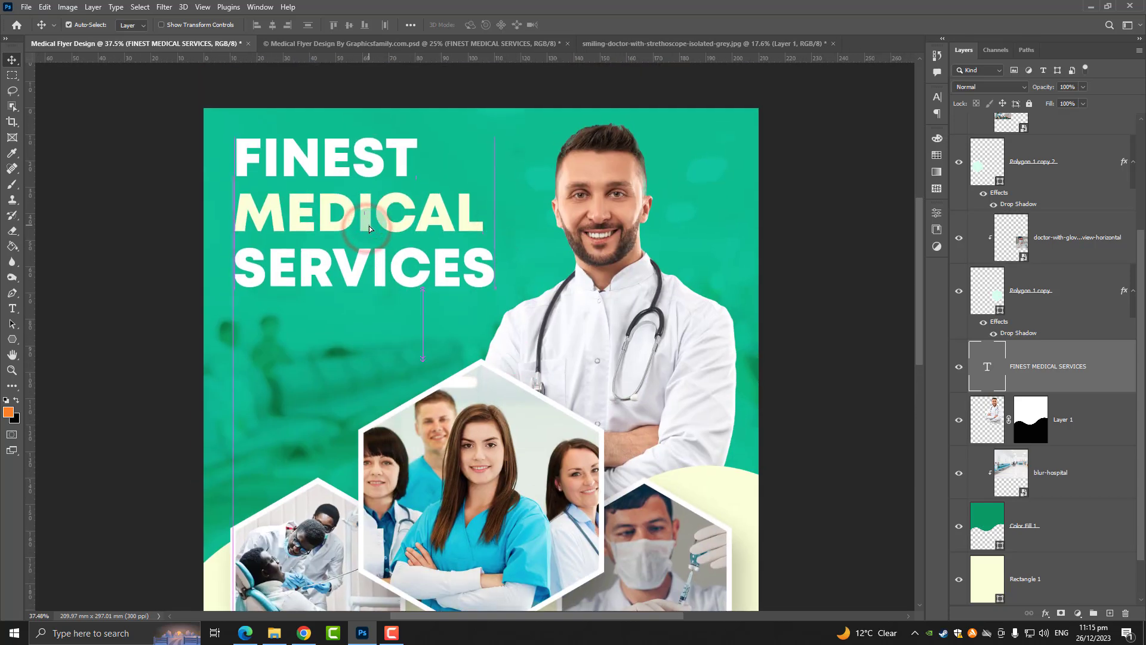
# - Add the tagline 'We Care For The Safe And Secure Health Of Your Family' enlarged under the headline
pyautogui.press('t')
pyautogui.scroll(-1, 425, 256)
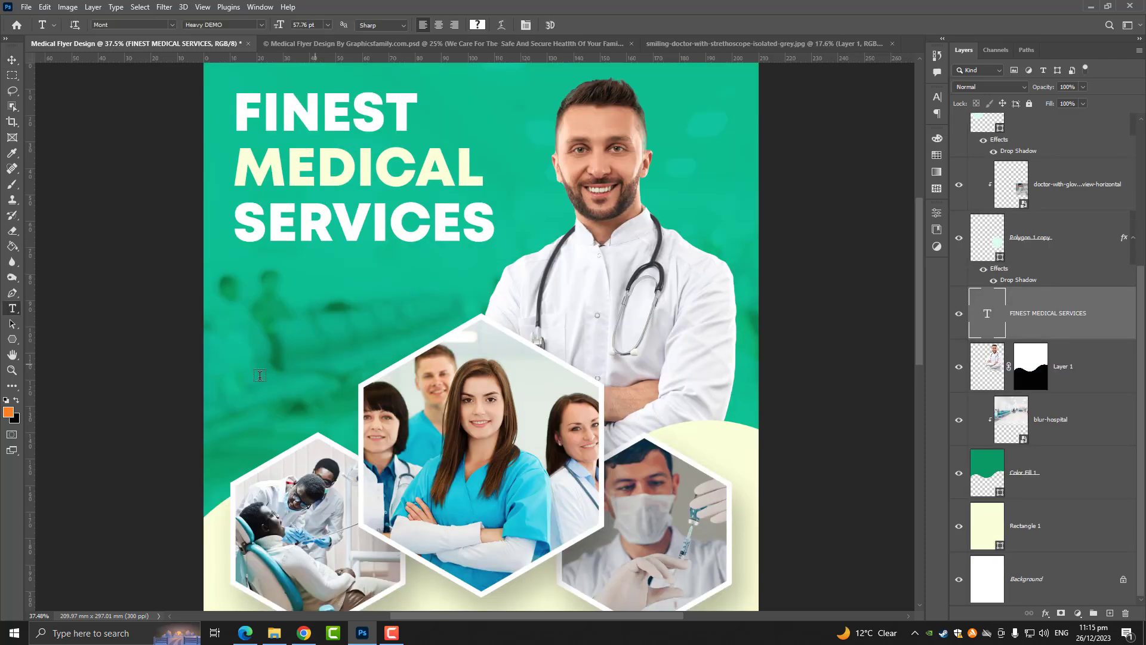
pyautogui.click(266, 284)
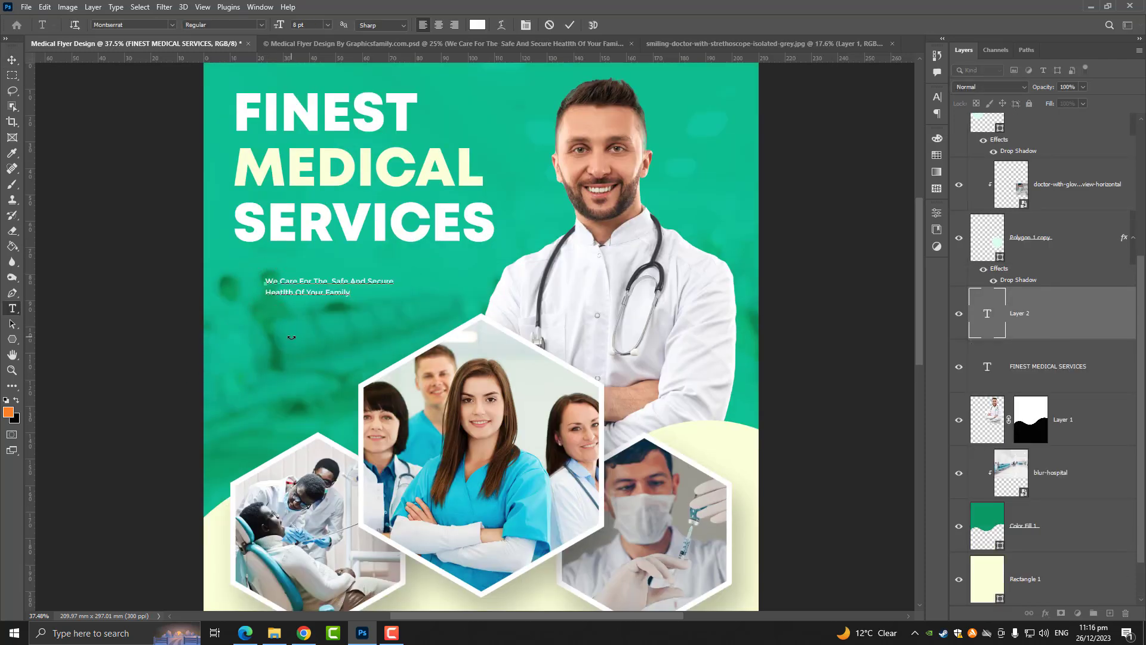
pyautogui.click(12, 59)
pyautogui.scroll(2, 244, 266)
pyautogui.hotkey('ctrl', 't')
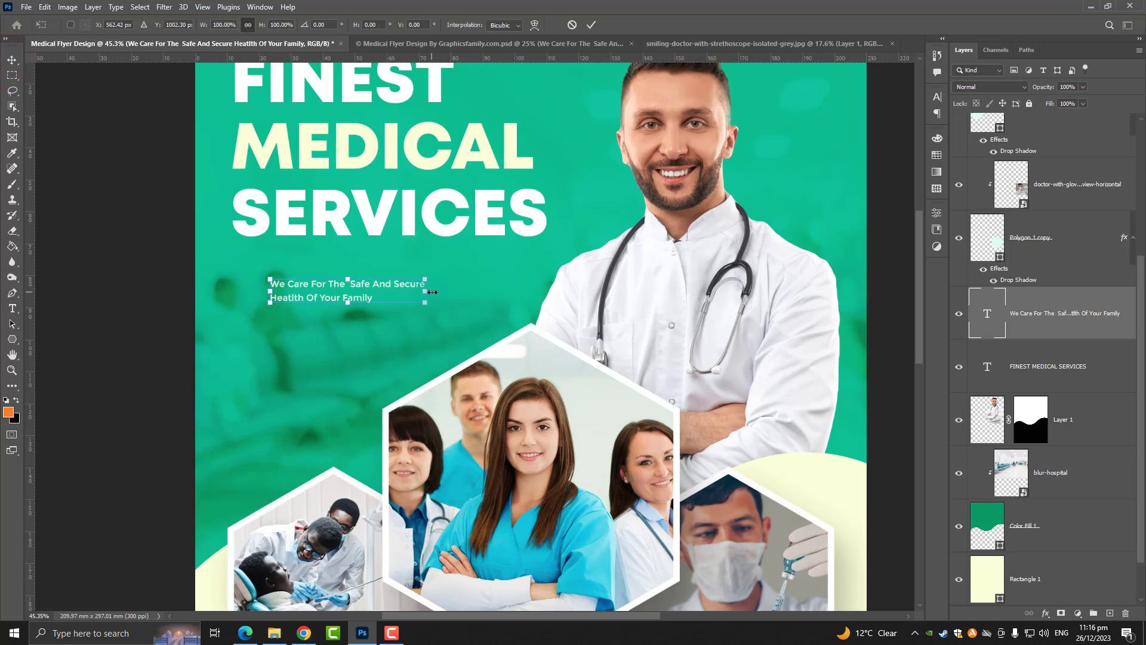
pyautogui.moveTo(426, 291); pyautogui.dragTo(551, 301)
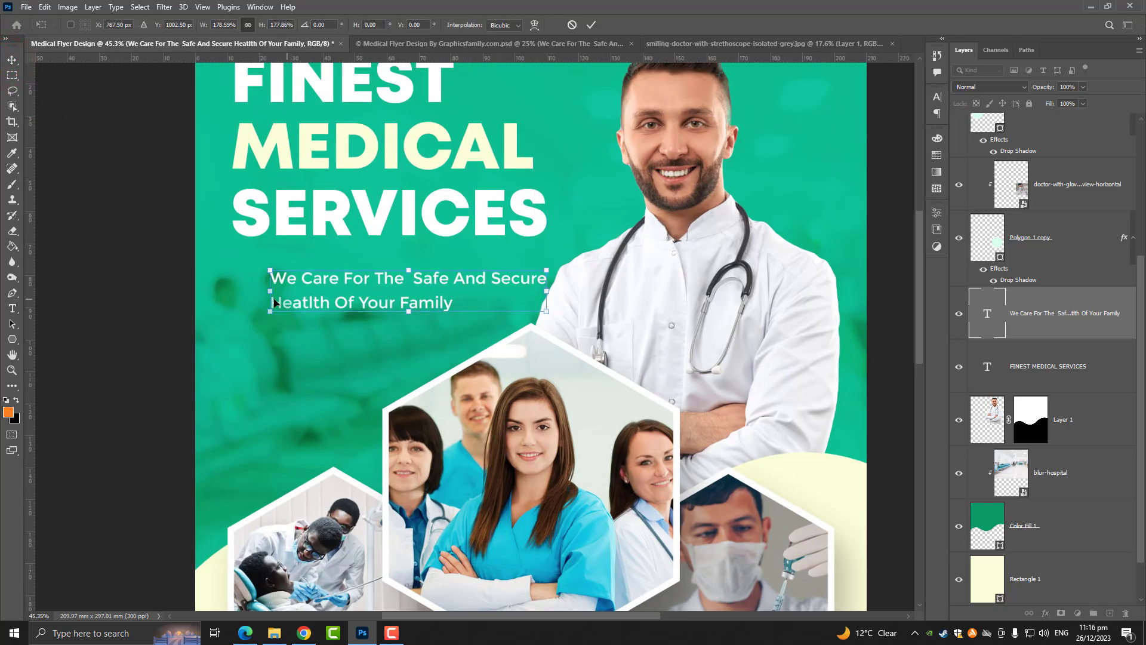
pyautogui.moveTo(271, 289); pyautogui.dragTo(238, 289)
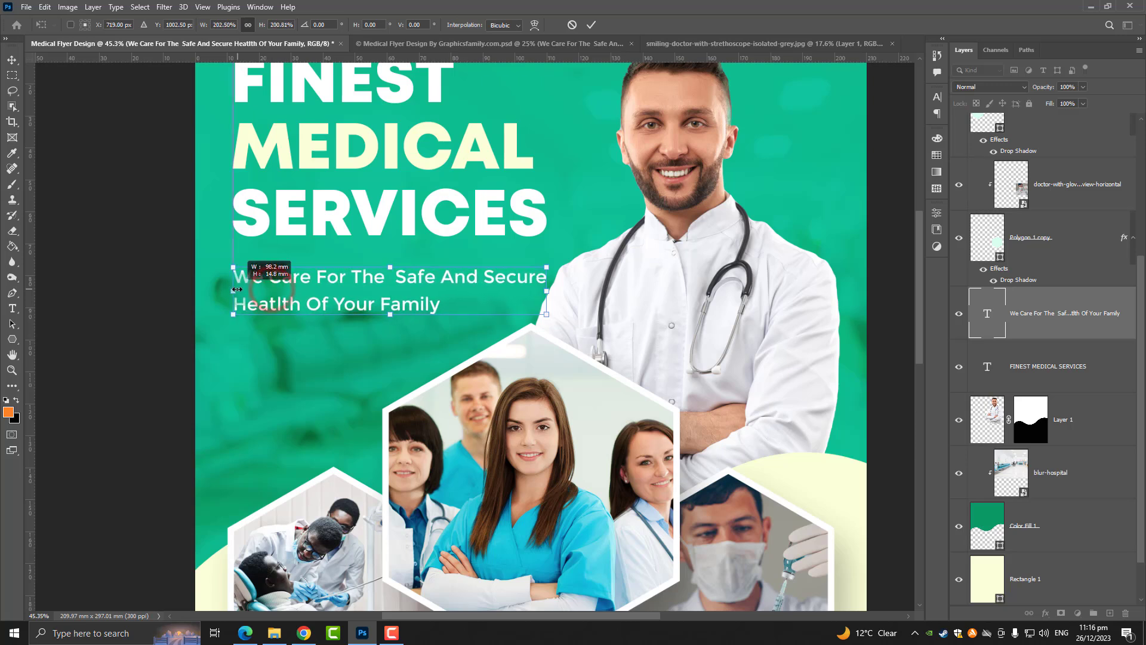
pyautogui.moveTo(318, 297); pyautogui.dragTo(321, 284)
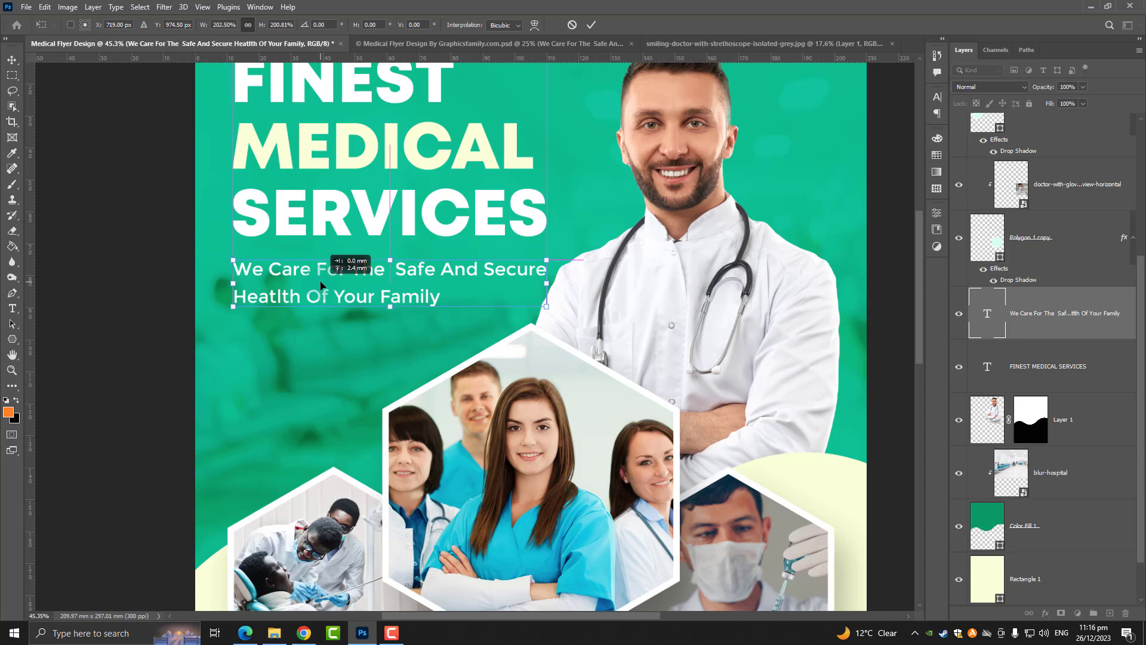
pyautogui.press('Return')
# - Move the headline and tagline text layers to the top of the layer stack
pyautogui.scroll(-3, 320, 280)
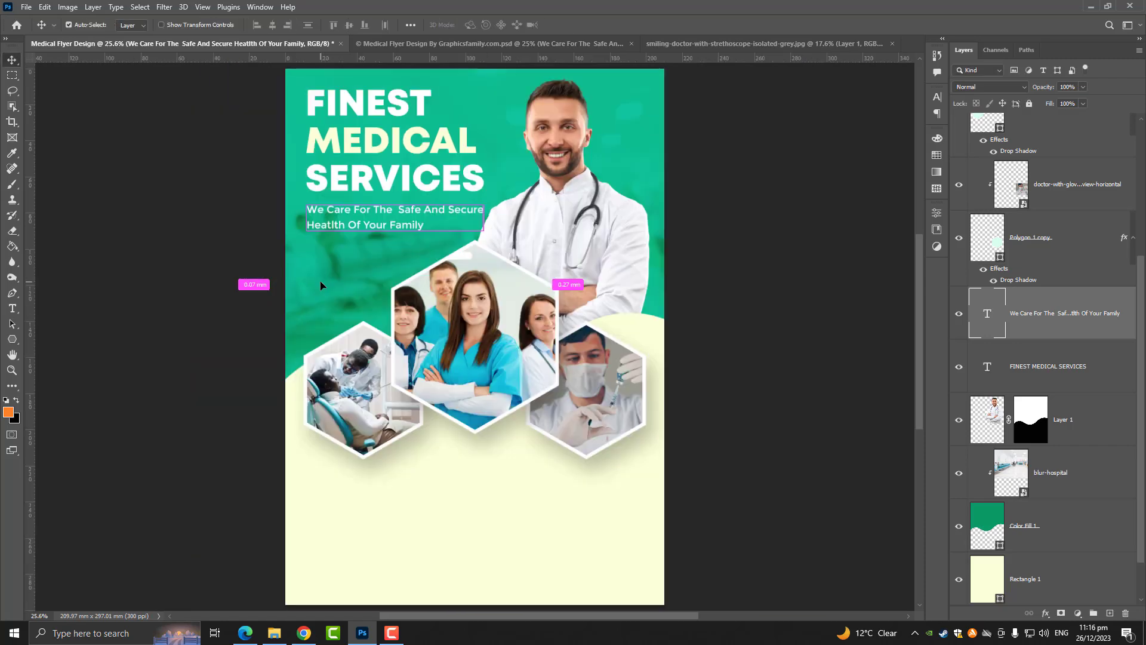
pyautogui.scroll(1, 430, 309)
pyautogui.scroll(-2, 430, 309)
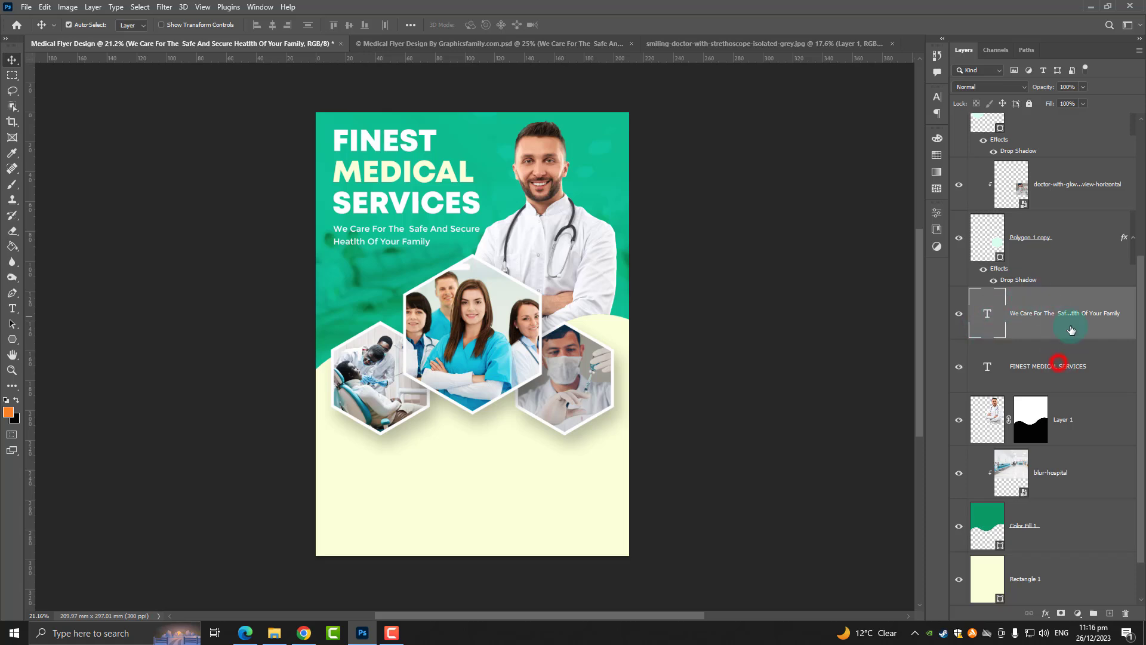
pyautogui.moveTo(1073, 235); pyautogui.dragTo(1056, 69)
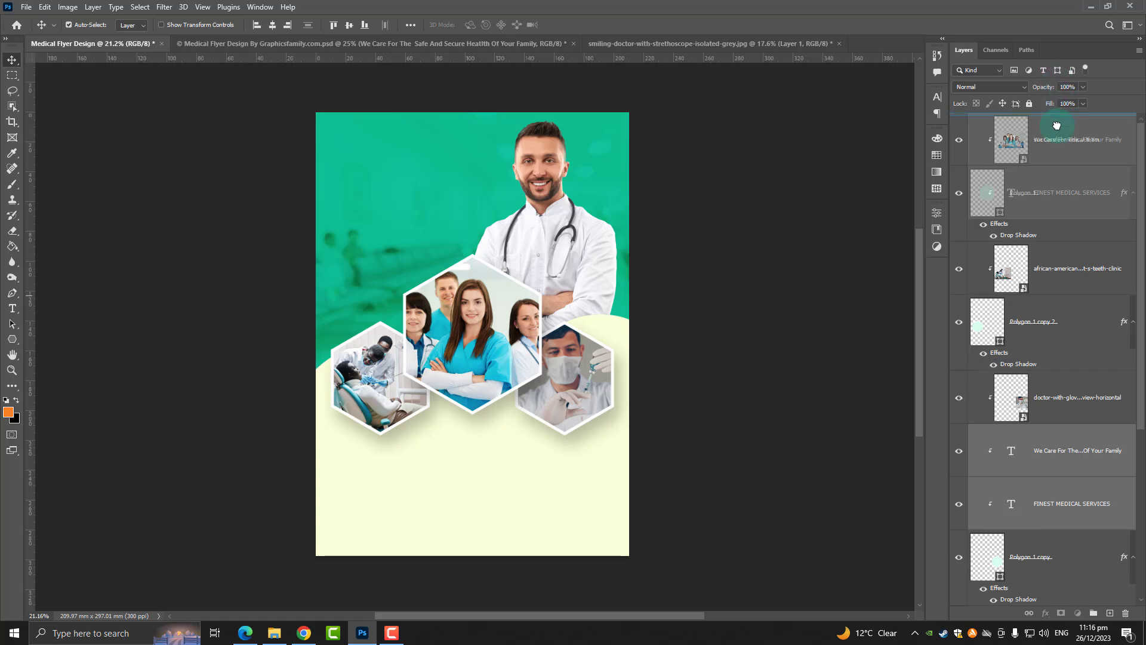
pyautogui.moveTo(1057, 125); pyautogui.dragTo(1056, 123)
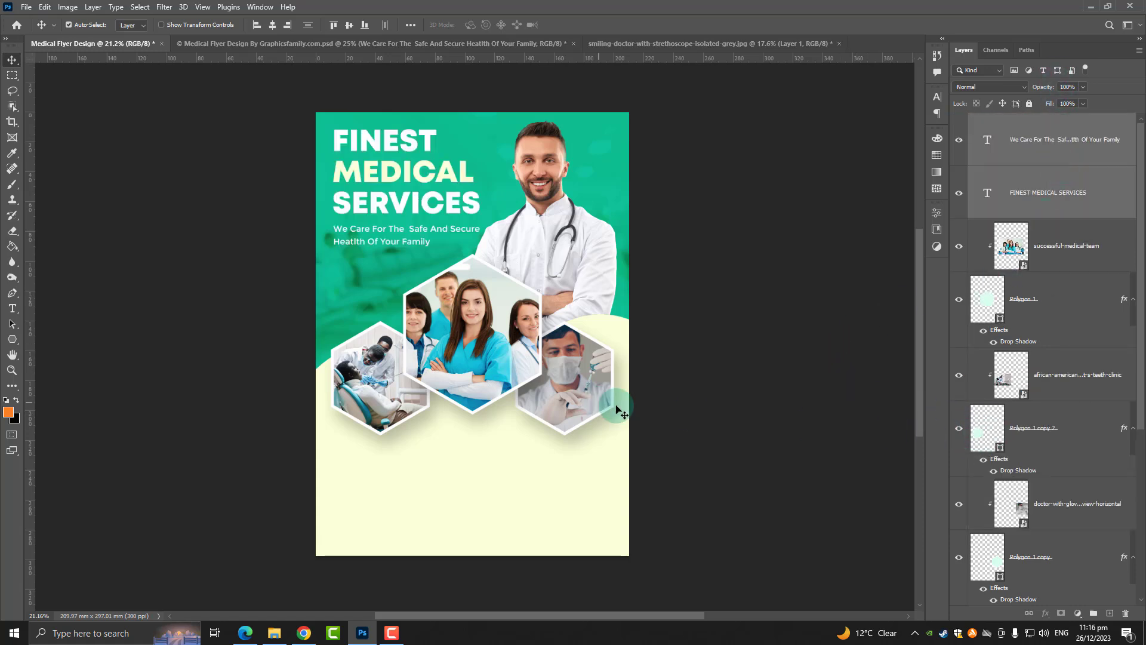
pyautogui.scroll(-3, 991, 442)
pyautogui.scroll(-5, 1012, 477)
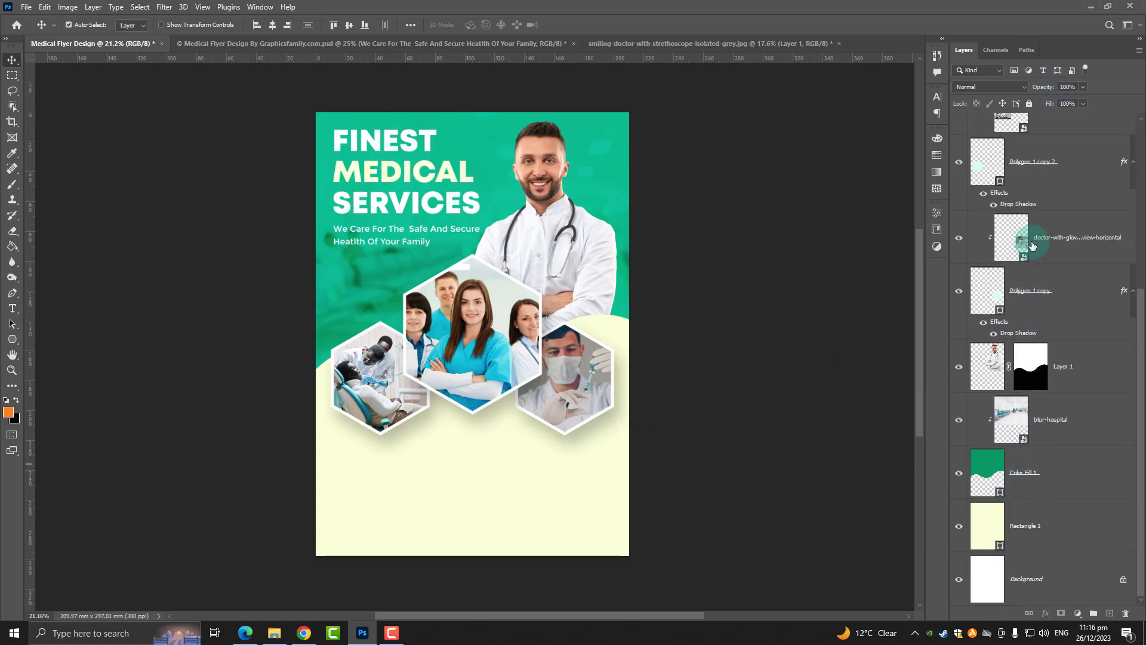
pyautogui.scroll(5, 1027, 254)
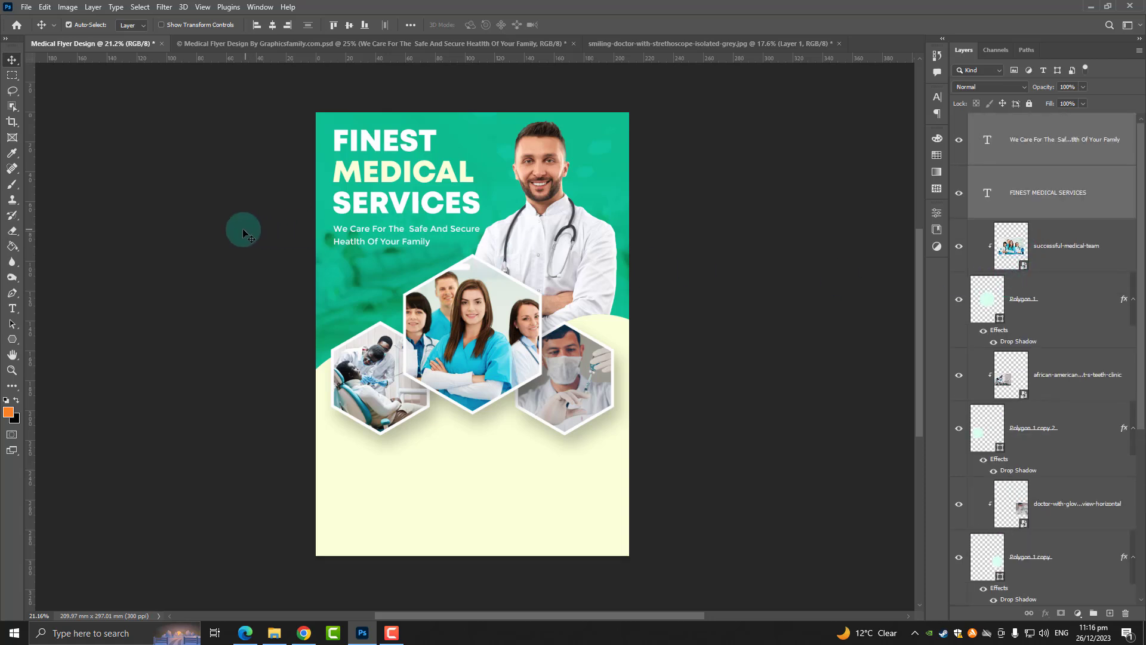
# - Start a Pen path curving a wave from the flyer's left edge down past the page bottom
pyautogui.press('g')
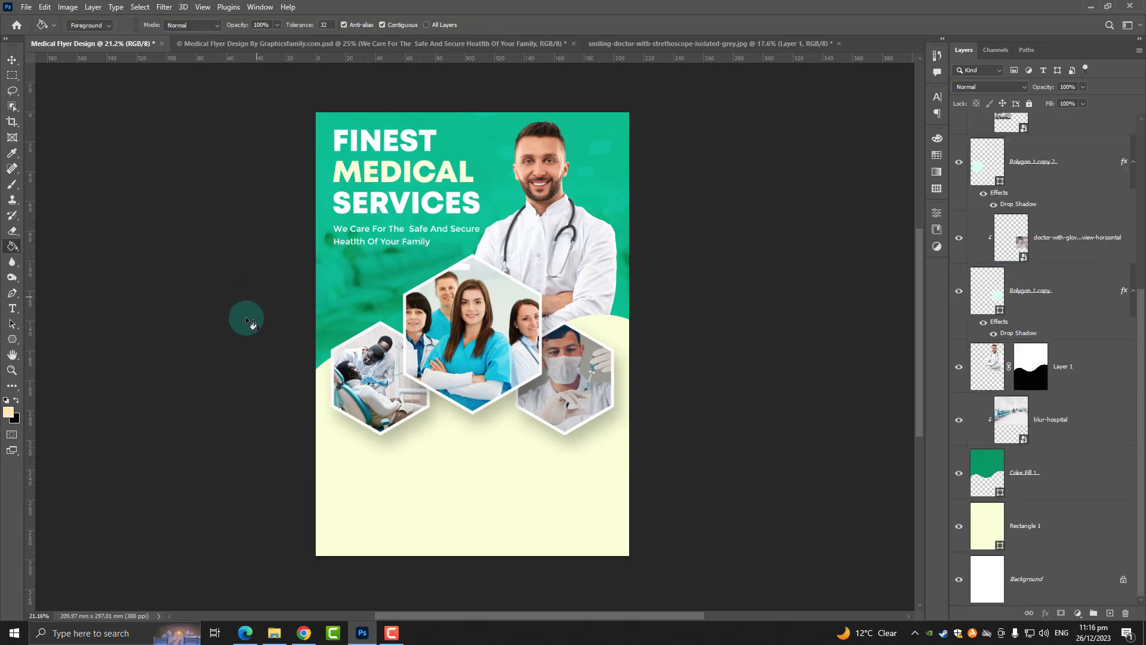
pyautogui.scroll(2, 245, 316)
pyautogui.moveTo(250, 337); pyautogui.dragTo(218, 249)
pyautogui.click(12, 293)
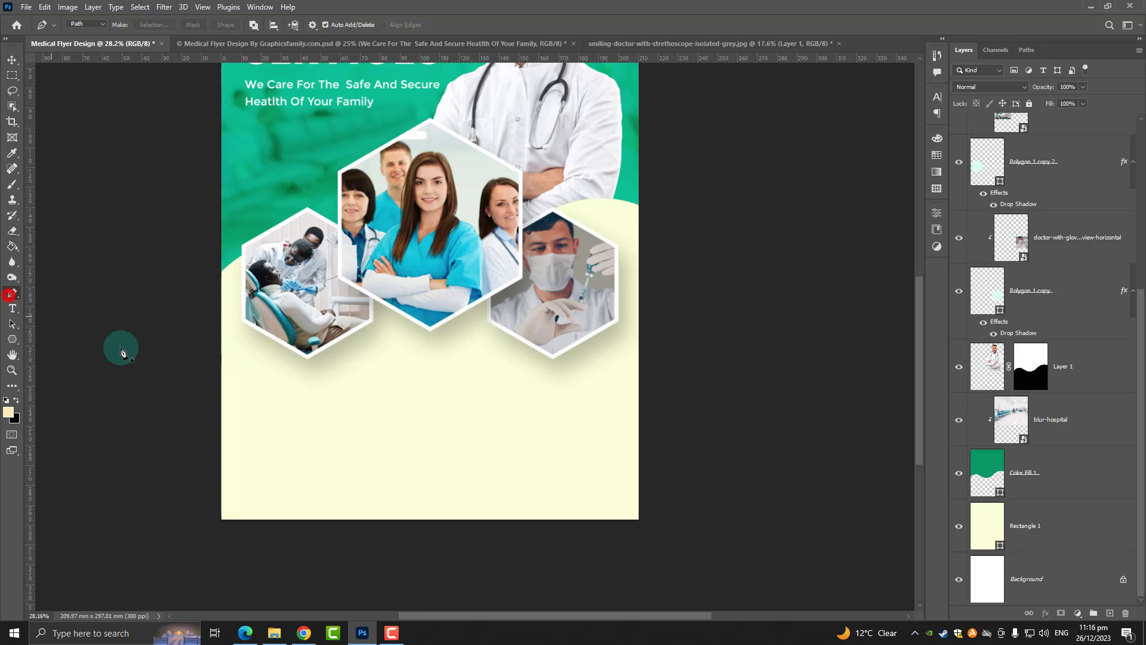
pyautogui.click(216, 363)
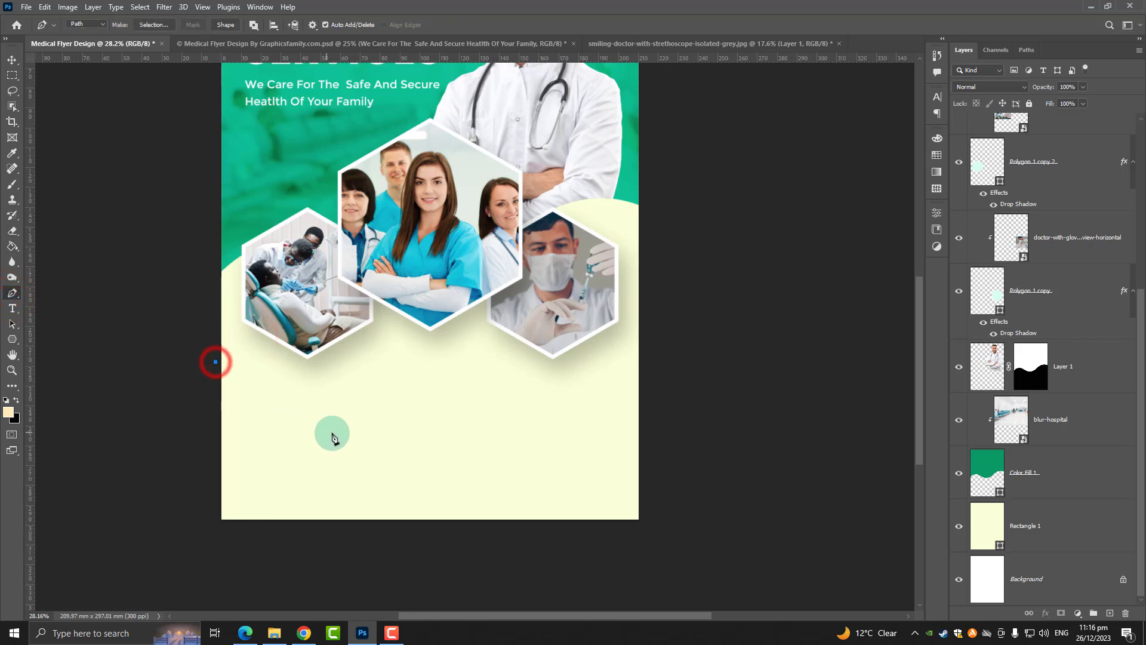
pyautogui.moveTo(335, 433); pyautogui.dragTo(387, 437)
pyautogui.click(305, 430)
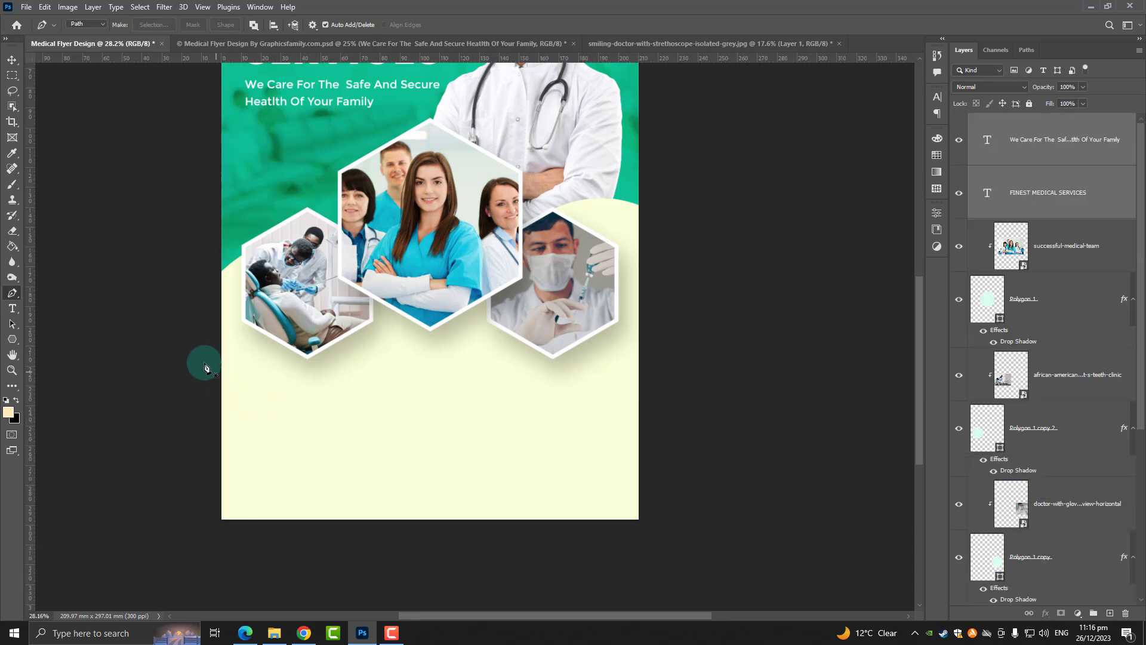
pyautogui.click(210, 358)
pyautogui.moveTo(294, 422); pyautogui.dragTo(342, 416)
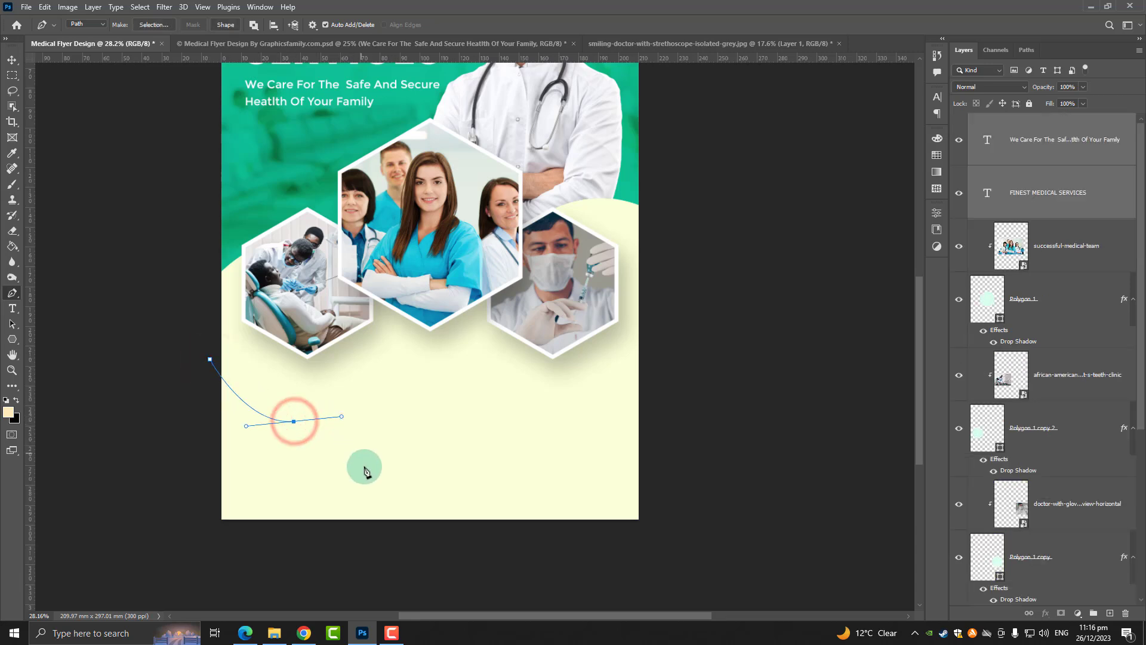
pyautogui.moveTo(371, 541); pyautogui.dragTo(298, 578)
pyautogui.moveTo(320, 621); pyautogui.dragTo(320, 576)
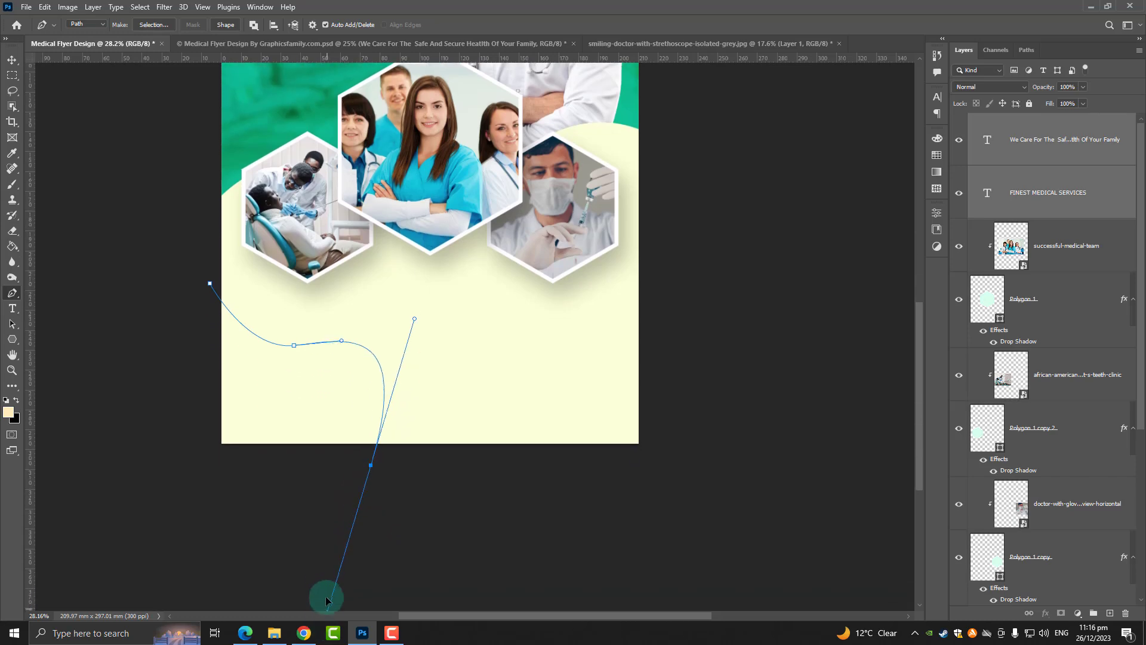
# - Close the wave path and fill it with a #ffecbe peach Solid Color layer
pyautogui.scroll(3, 343, 327)
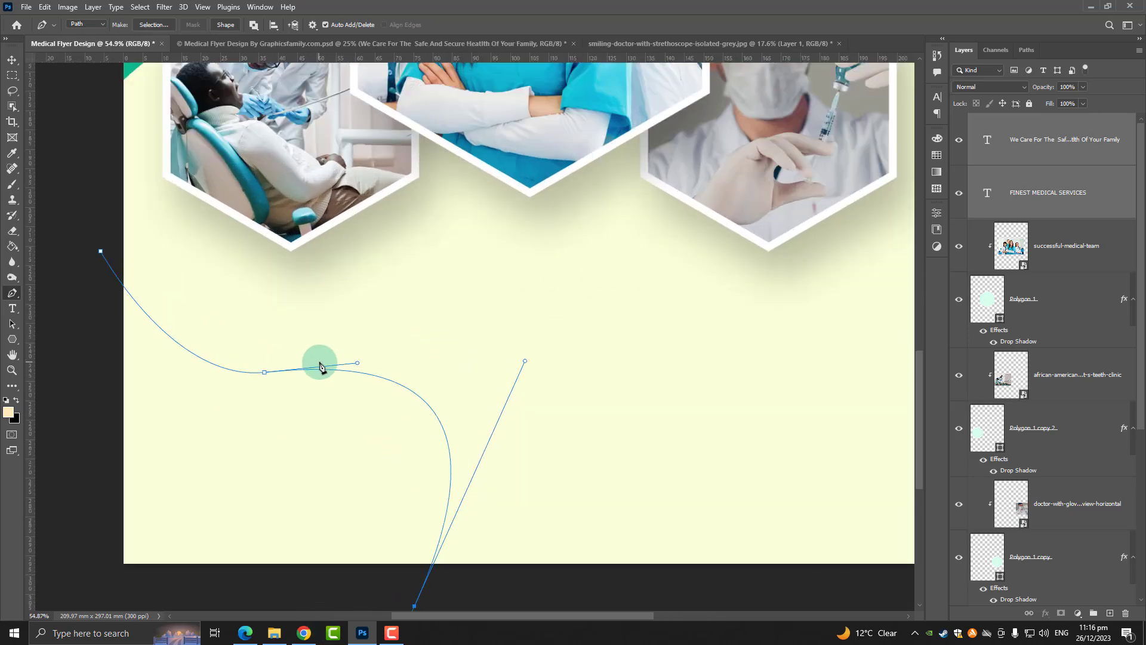
pyautogui.scroll(1, 320, 366)
pyautogui.moveTo(366, 363); pyautogui.dragTo(373, 357)
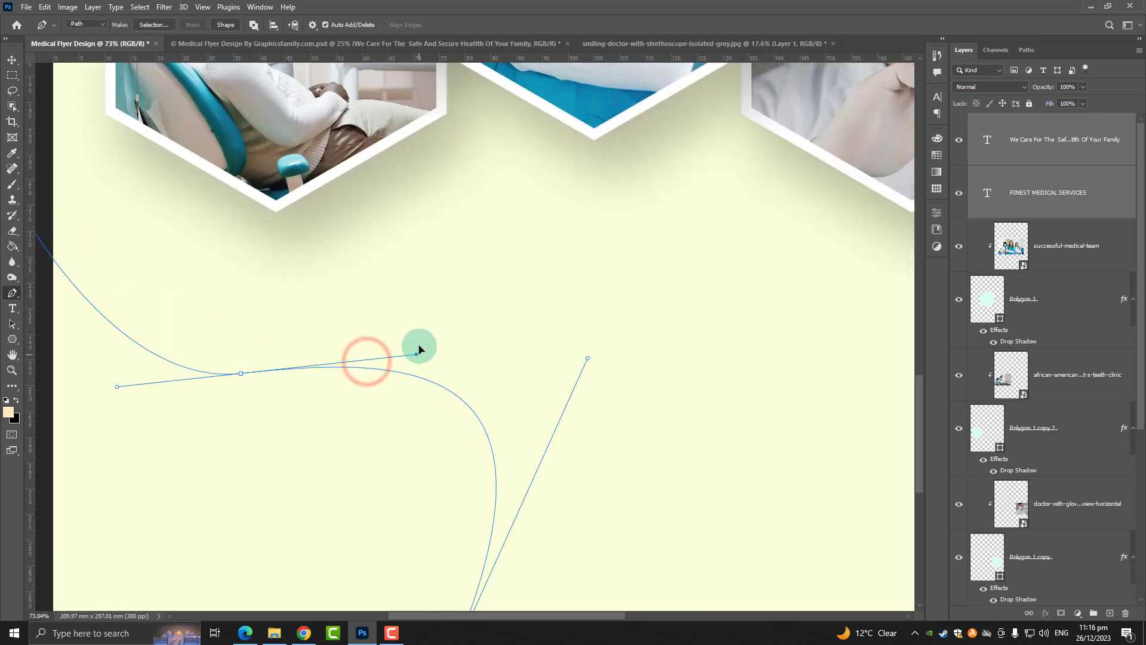
pyautogui.scroll(-3, 375, 358)
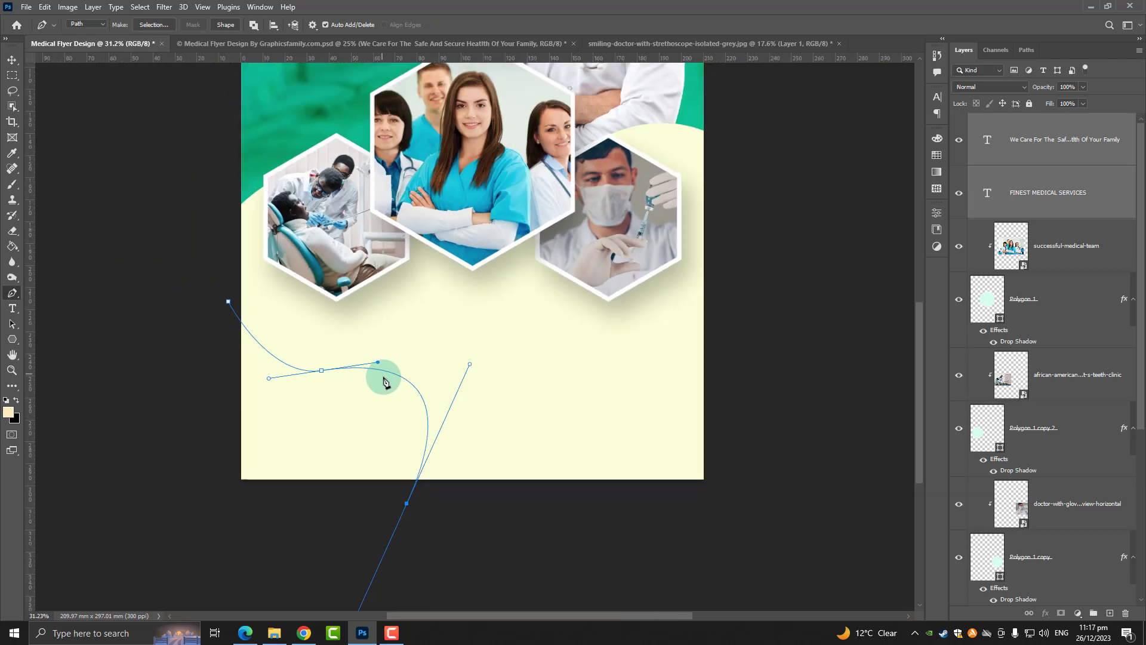
pyautogui.click(227, 503)
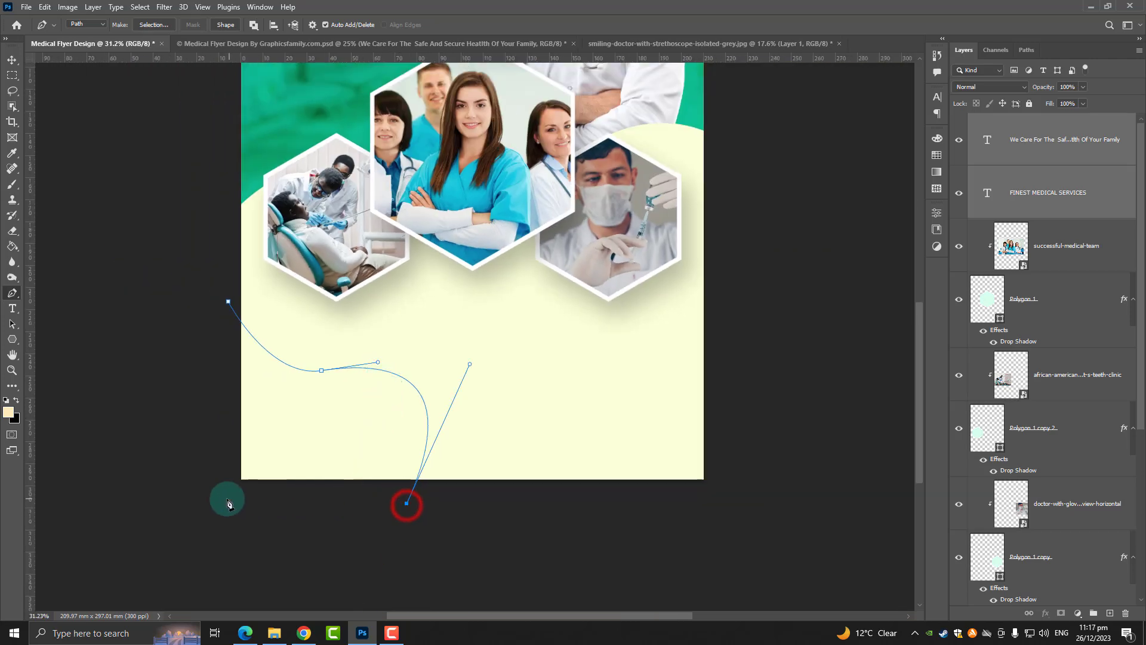
pyautogui.click(229, 303)
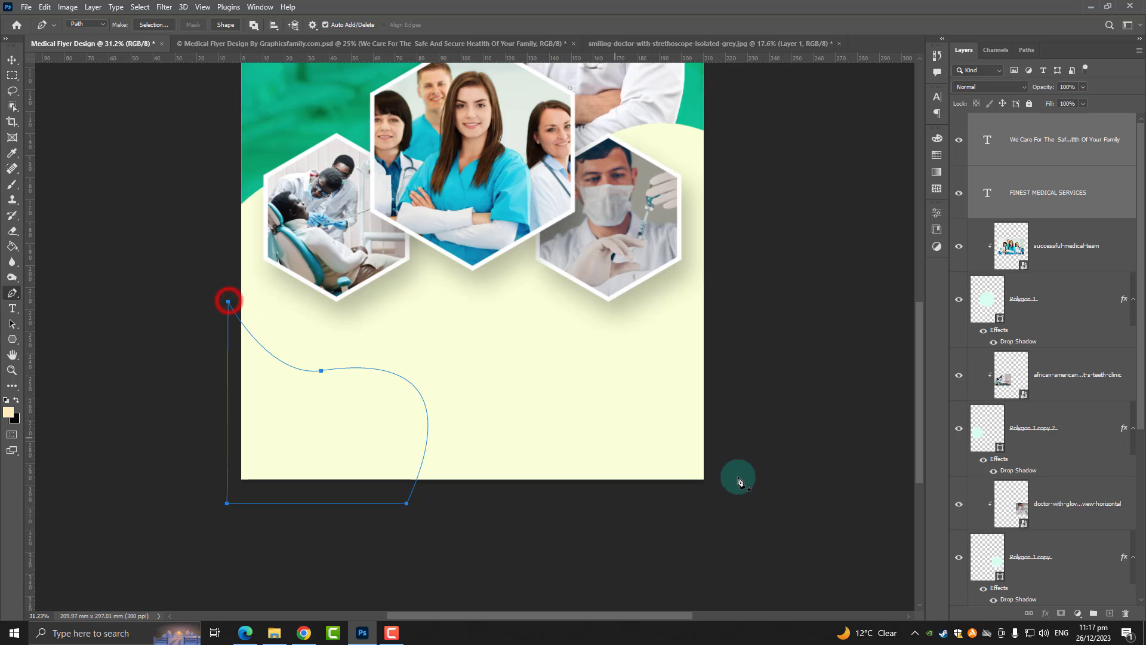
pyautogui.click(1077, 614)
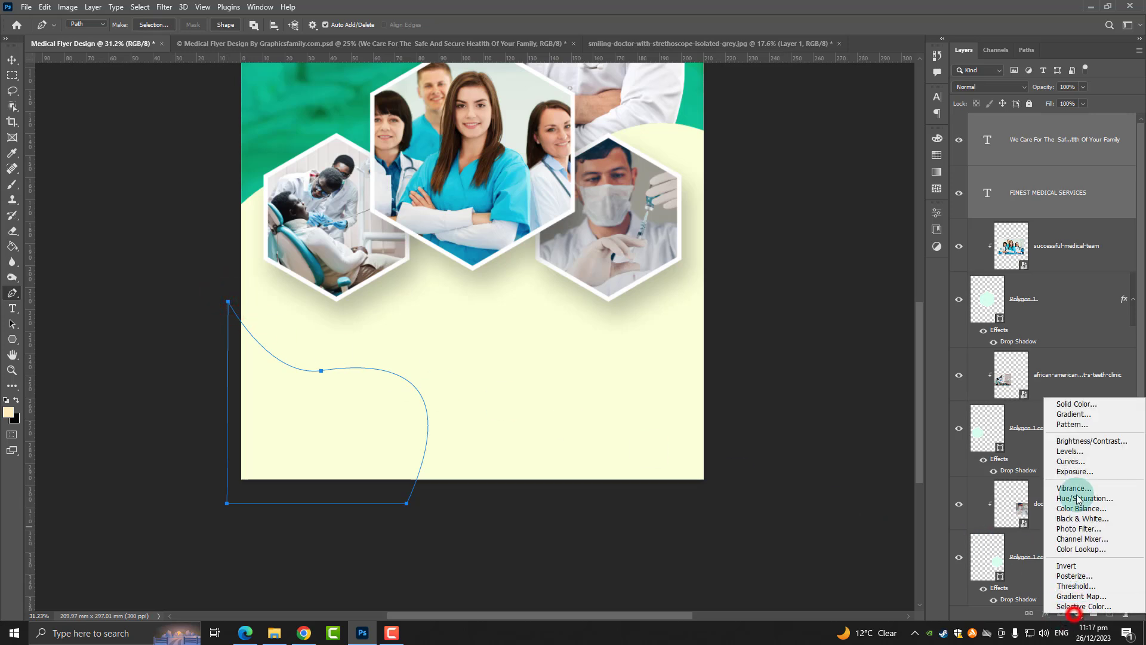
pyautogui.click(1077, 405)
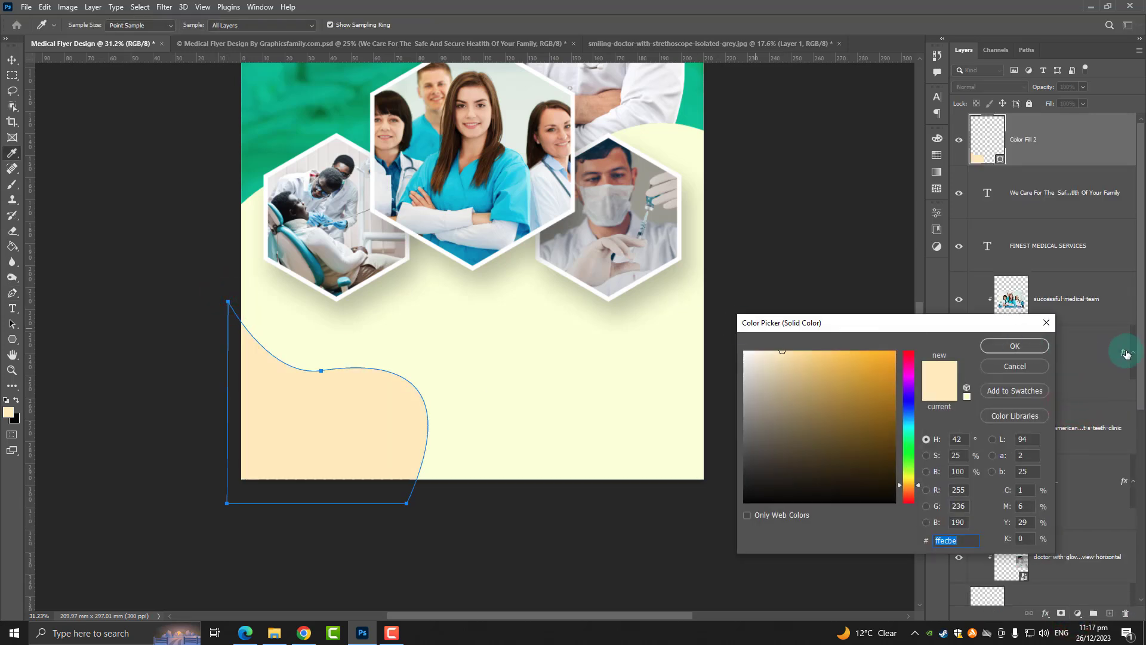
pyautogui.click(1015, 346)
# - Hide the wave's path outline and draw a peach hexagon below the photo row
pyautogui.click(11, 59)
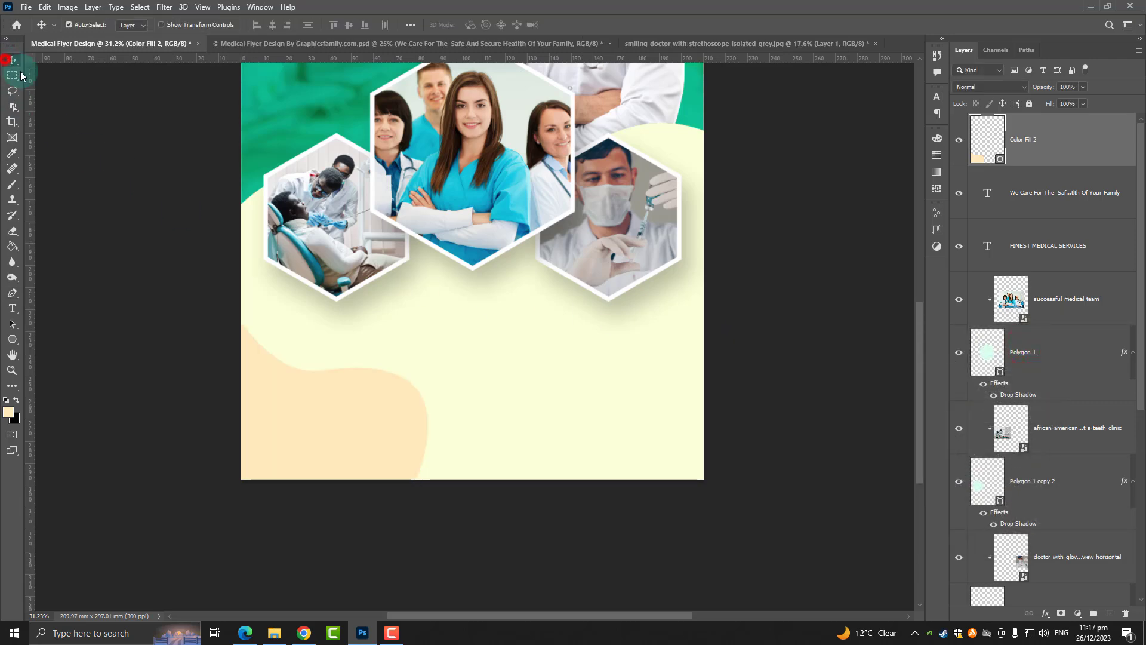
pyautogui.hotkey('ctrl', '0')
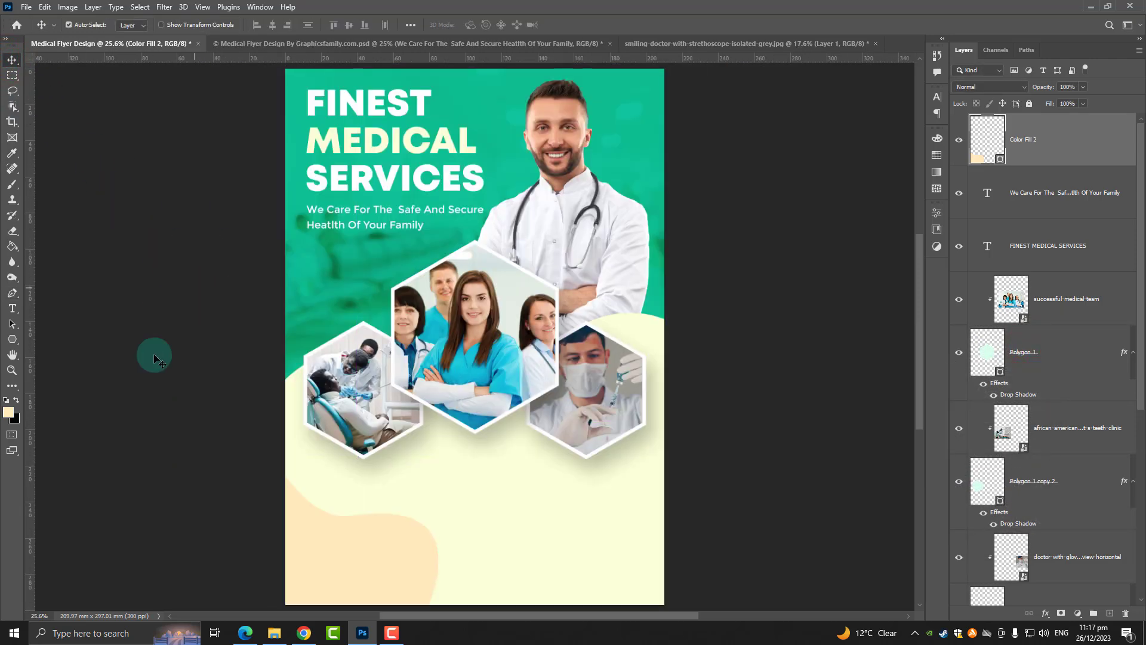
pyautogui.scroll(-3, 358, 518)
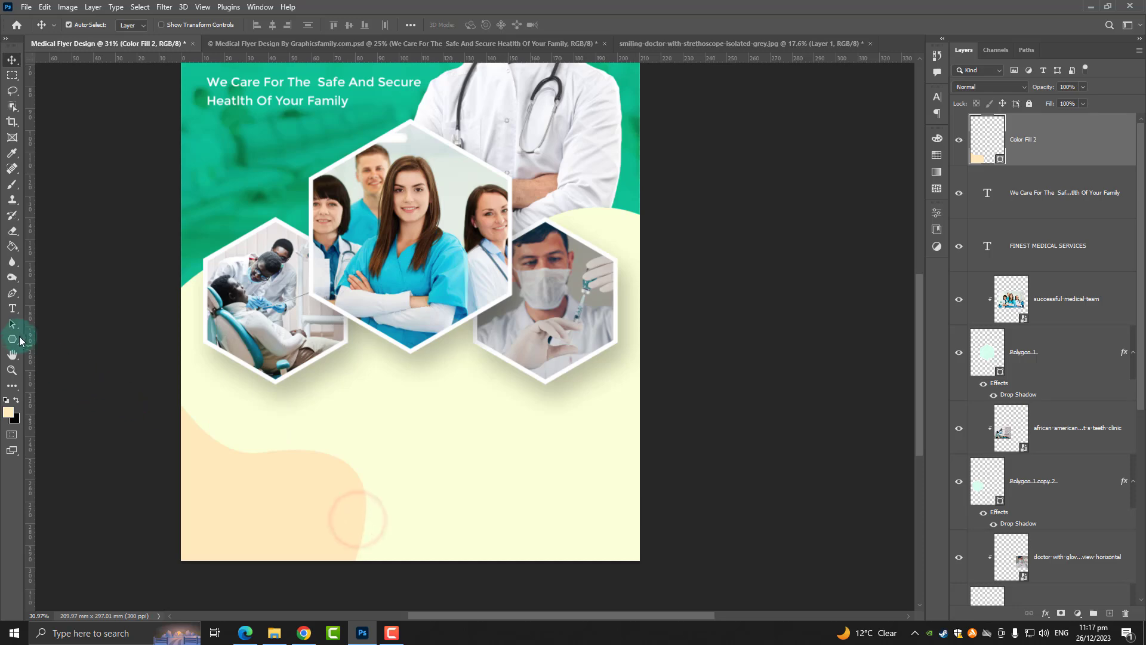
pyautogui.click(12, 339)
pyautogui.scroll(-2, 418, 482)
pyautogui.scroll(1, 685, 545)
pyautogui.scroll(1, 747, 525)
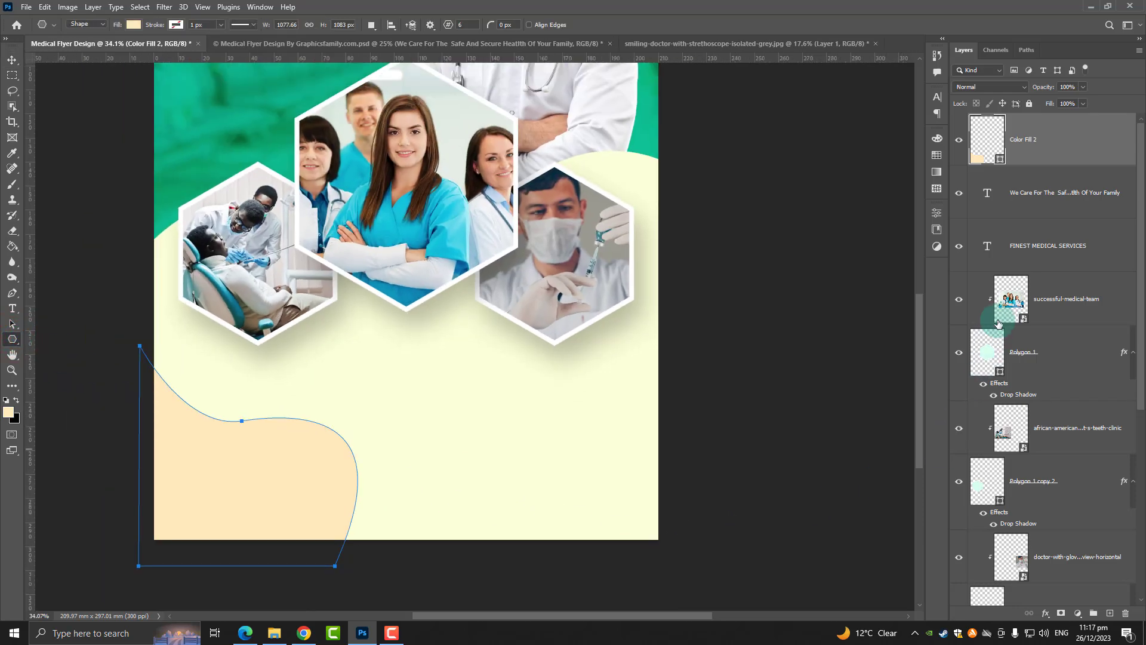
pyautogui.scroll(-5, 1106, 543)
pyautogui.scroll(-3, 1098, 547)
pyautogui.scroll(5, 1084, 509)
pyautogui.scroll(3, 1085, 509)
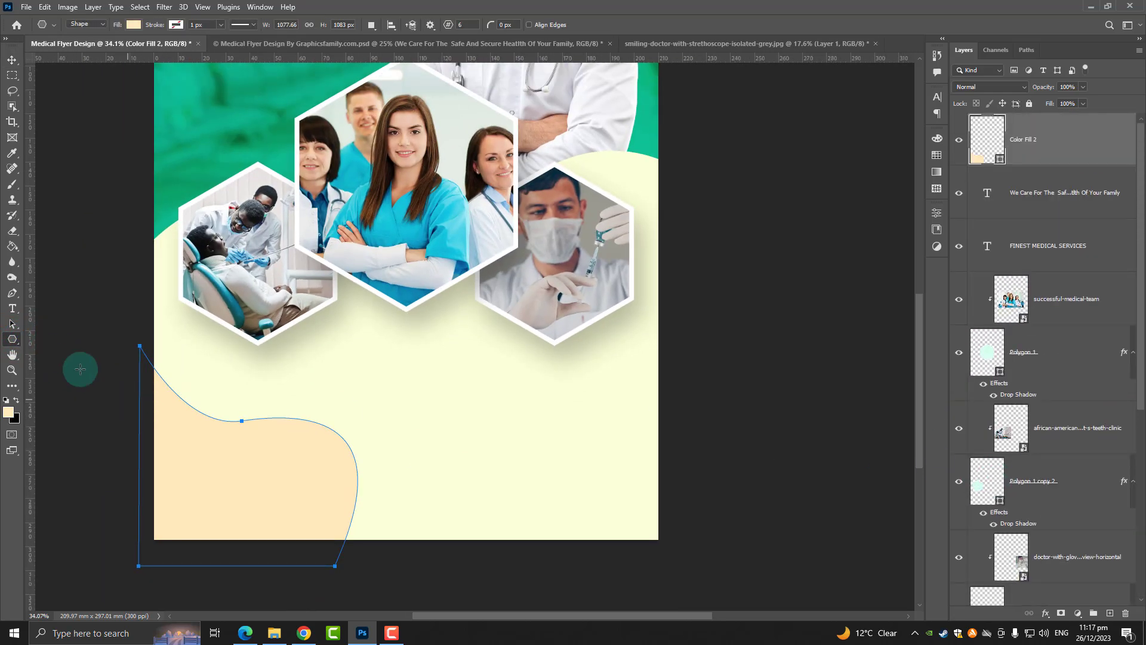
pyautogui.click(12, 60)
pyautogui.click(65, 116)
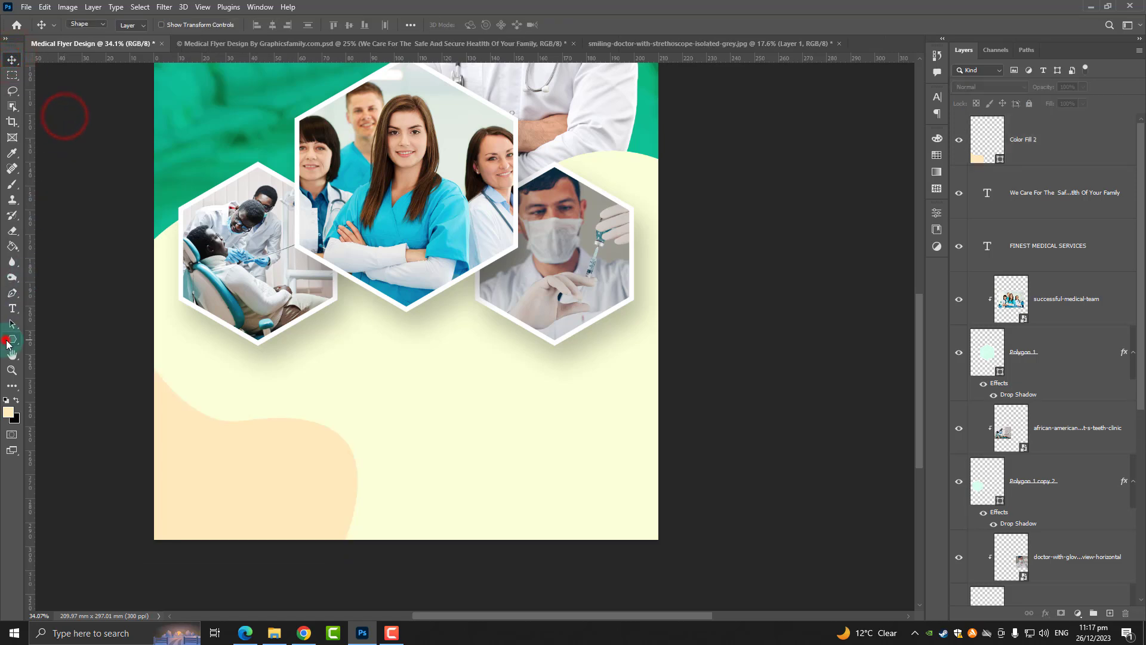
pyautogui.click(12, 340)
pyautogui.moveTo(425, 351); pyautogui.dragTo(605, 479)
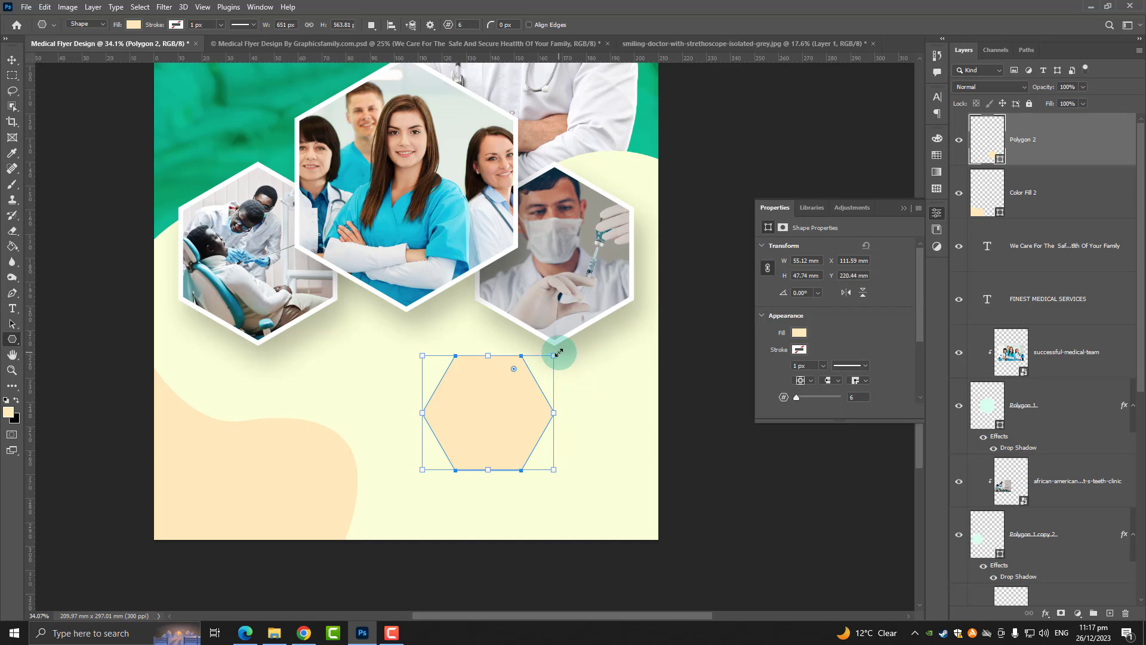
# - Rotate the peach hexagon 90° and move it into the lower right of the flyer
pyautogui.moveTo(564, 346); pyautogui.dragTo(529, 459)
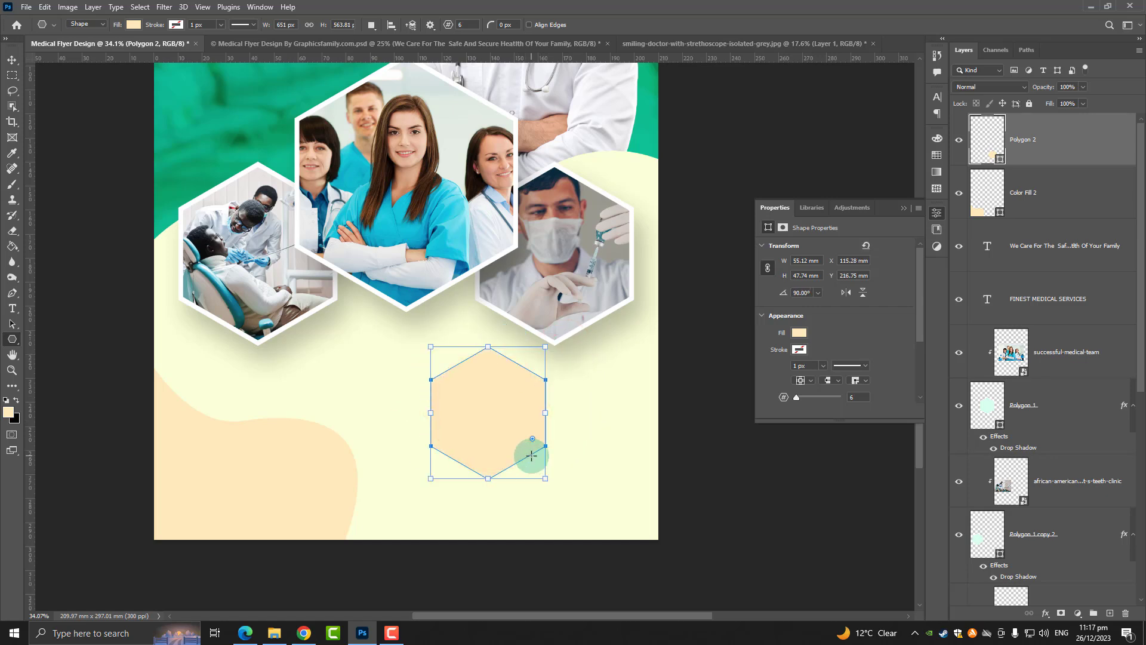
pyautogui.scroll(3, 497, 361)
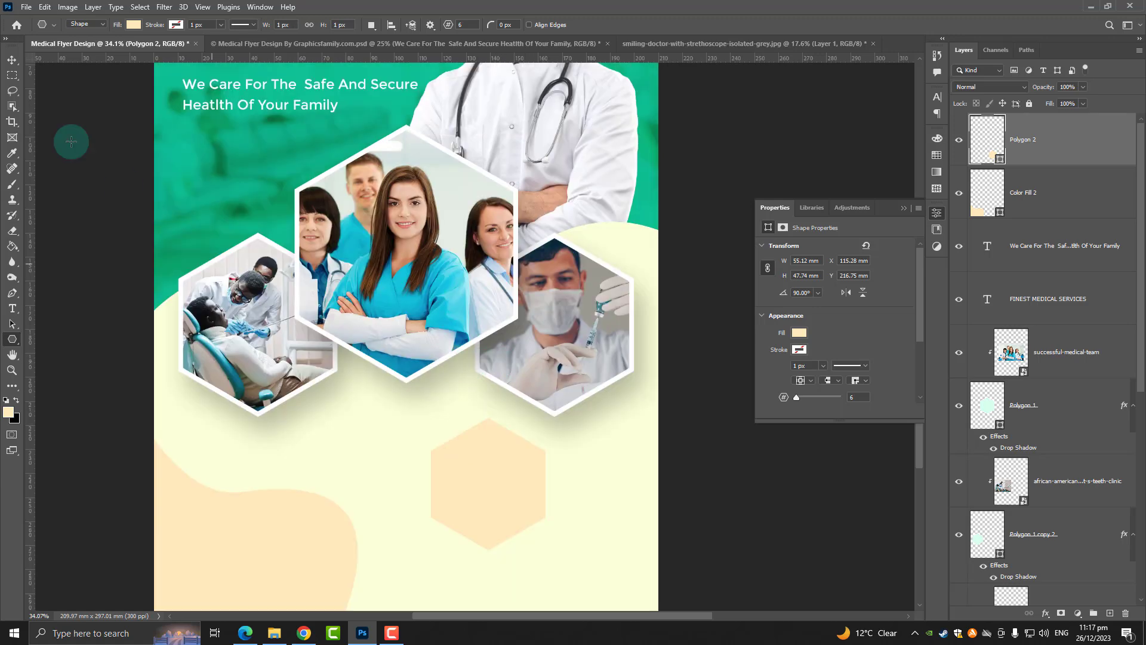
pyautogui.click(7, 56)
pyautogui.moveTo(513, 457)
pyautogui.mouseDown()
pyautogui.moveTo(551, 468)
pyautogui.moveTo(556, 457)
pyautogui.mouseUp()
pyautogui.scroll(-2, 563, 471)
pyautogui.scroll(3, 561, 454)
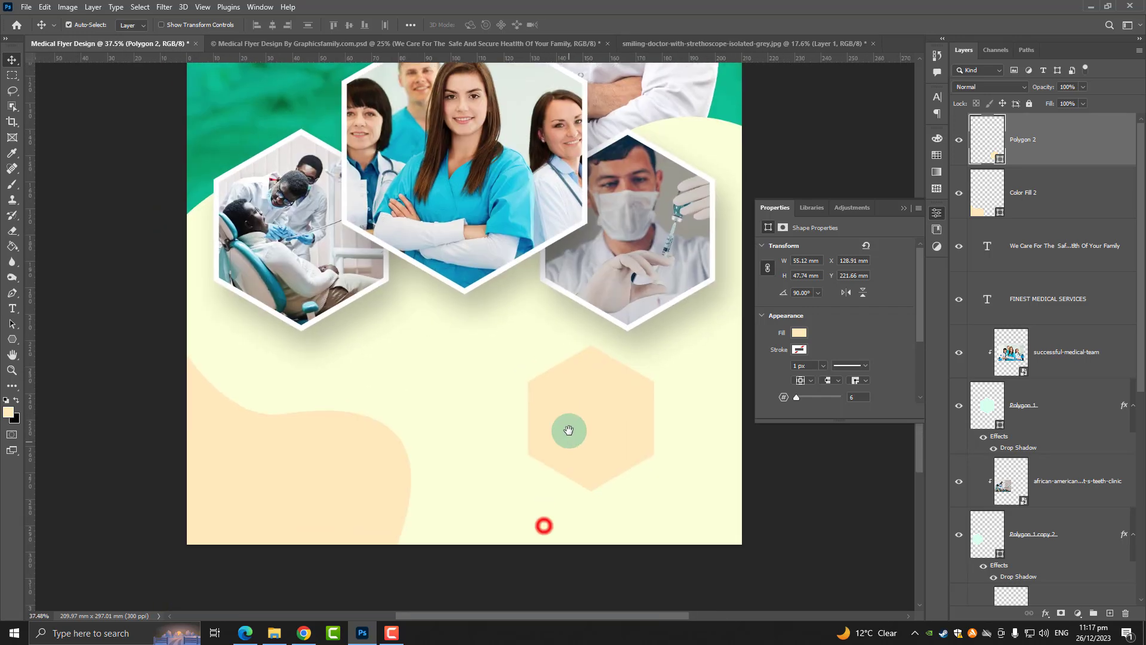
pyautogui.moveTo(615, 414); pyautogui.dragTo(614, 405)
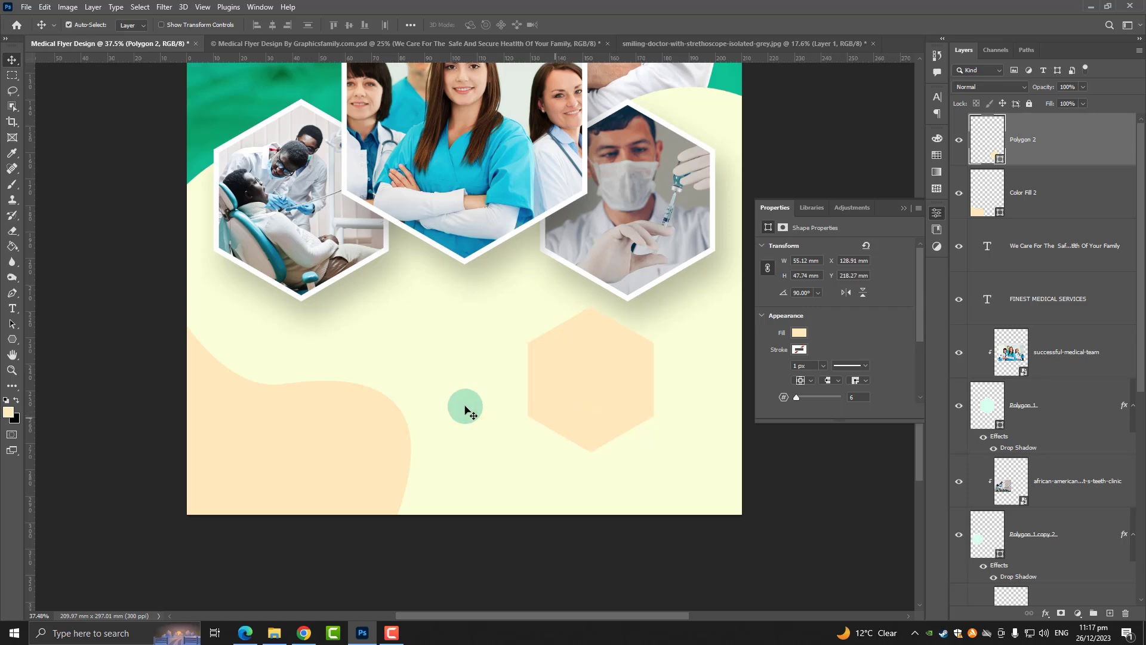
# - Add a vertical guide at the page centre, then deselect the background rectangle
pyautogui.hscroll(-1, 77, 376)
pyautogui.hscroll(-1, 43, 366)
pyautogui.moveTo(31, 375); pyautogui.dragTo(475, 392)
pyautogui.scroll(-1, 434, 346)
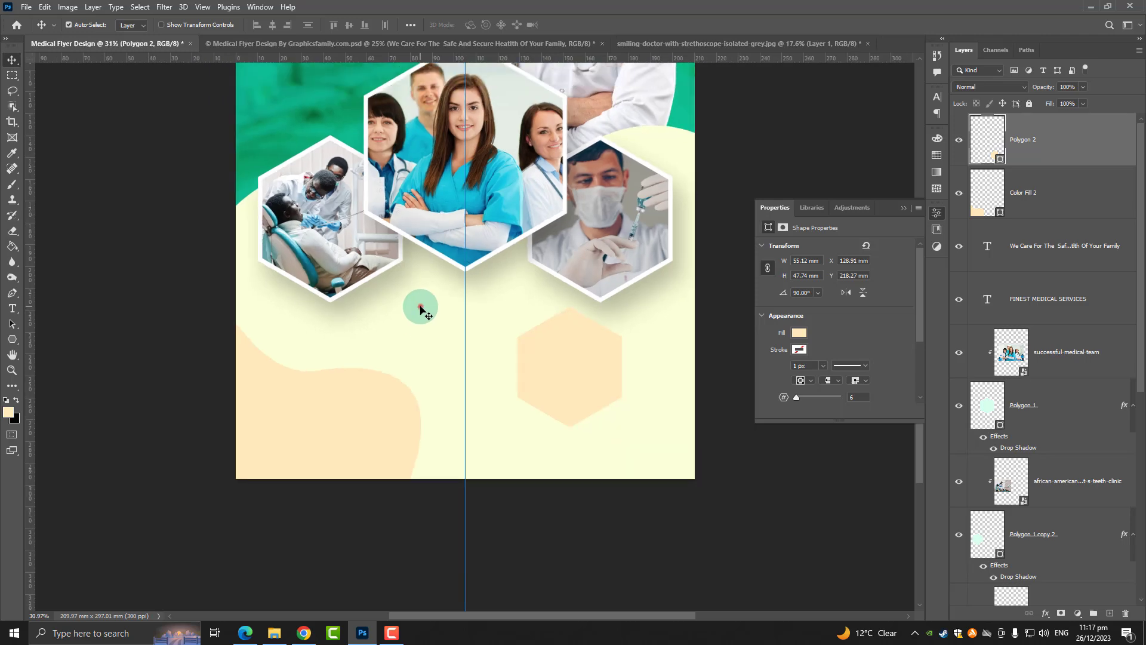
pyautogui.moveTo(434, 344); pyautogui.dragTo(439, 330)
pyautogui.scroll(2, 439, 330)
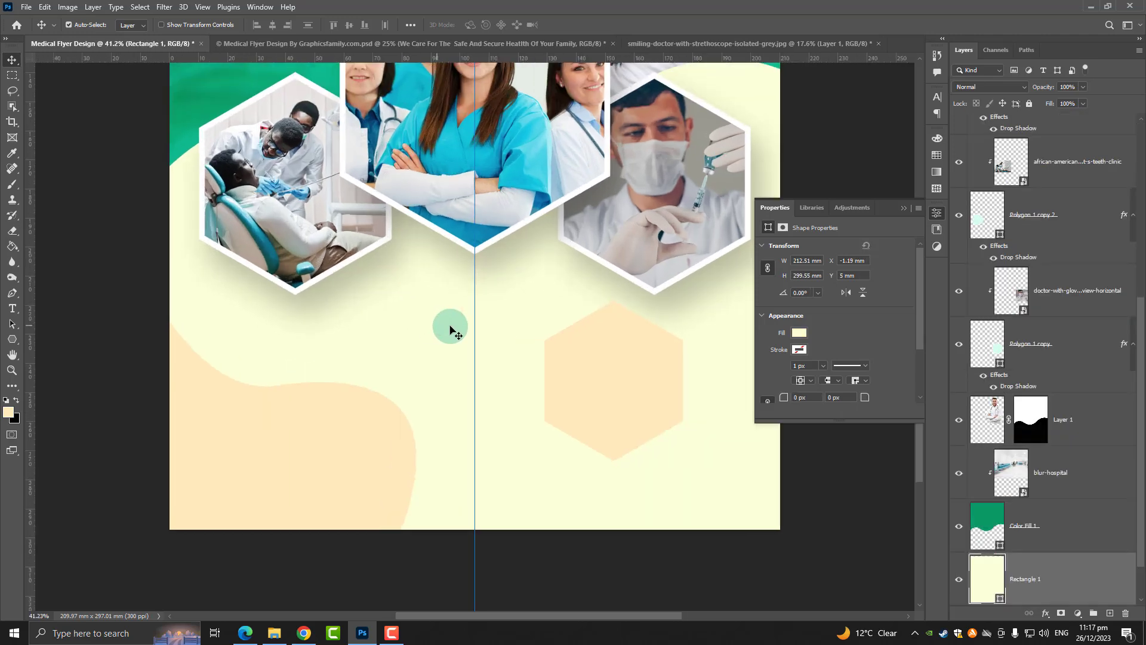
pyautogui.click(120, 274)
# - Paste the Services checklist and move it down over the peach area
pyautogui.hotkey('ctrl', 'v')
pyautogui.scroll(2, 161, 248)
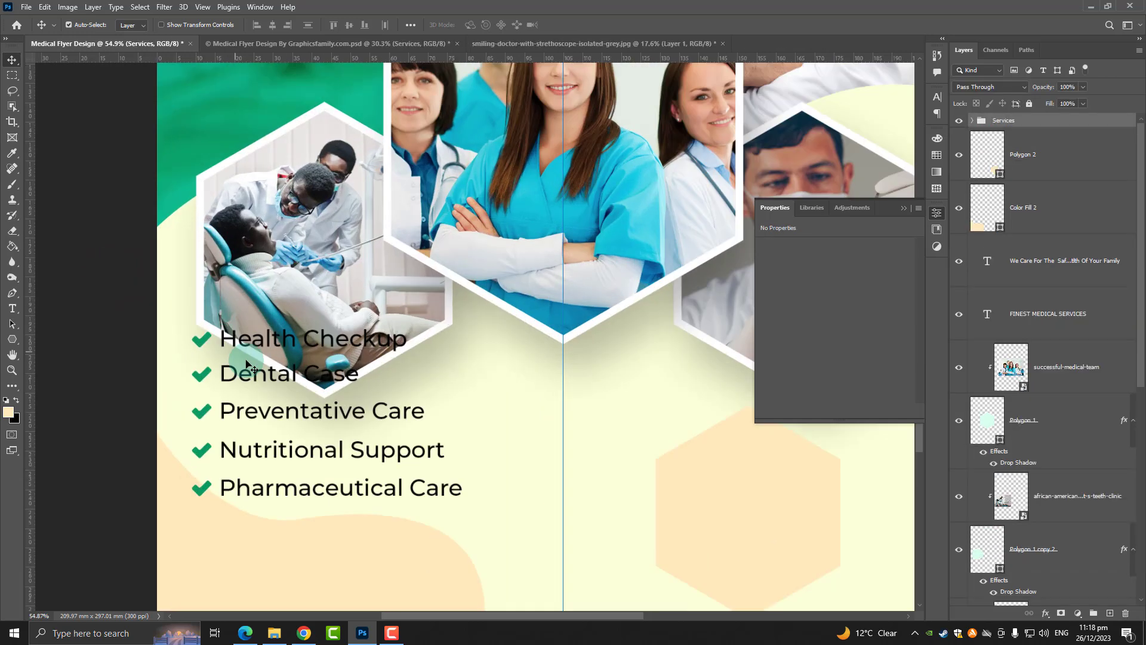
pyautogui.click(239, 343)
pyautogui.hotkey('ctrl', 't')
pyautogui.moveTo(270, 256)
pyautogui.mouseDown()
pyautogui.moveTo(331, 341)
pyautogui.moveTo(308, 342)
pyautogui.mouseUp()
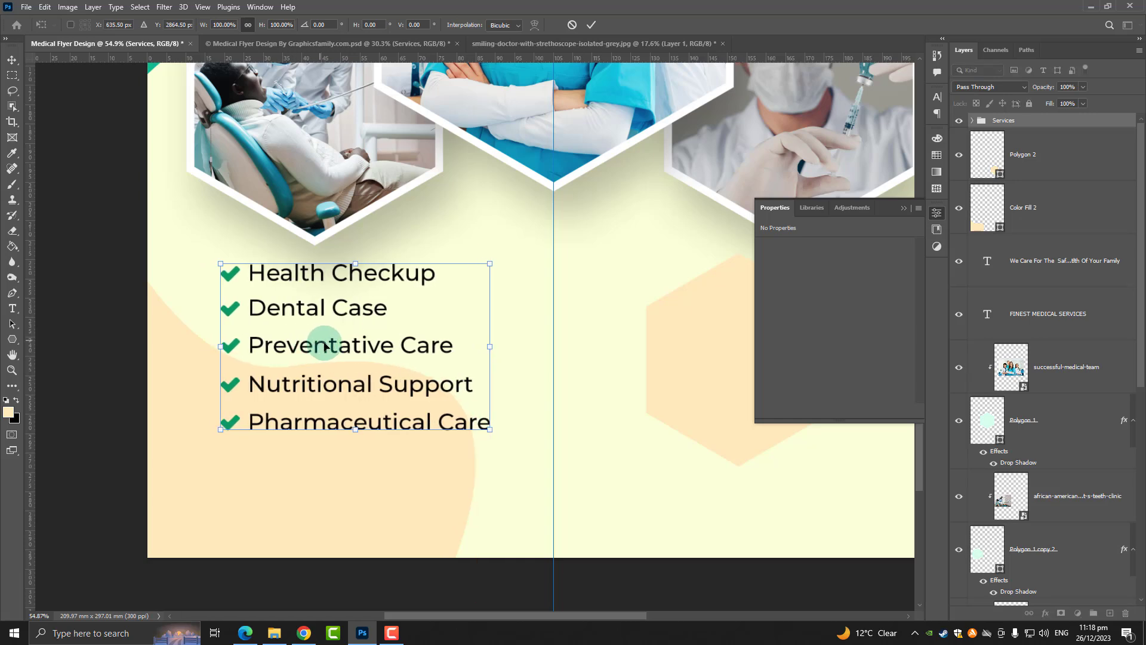
pyautogui.press('Return')
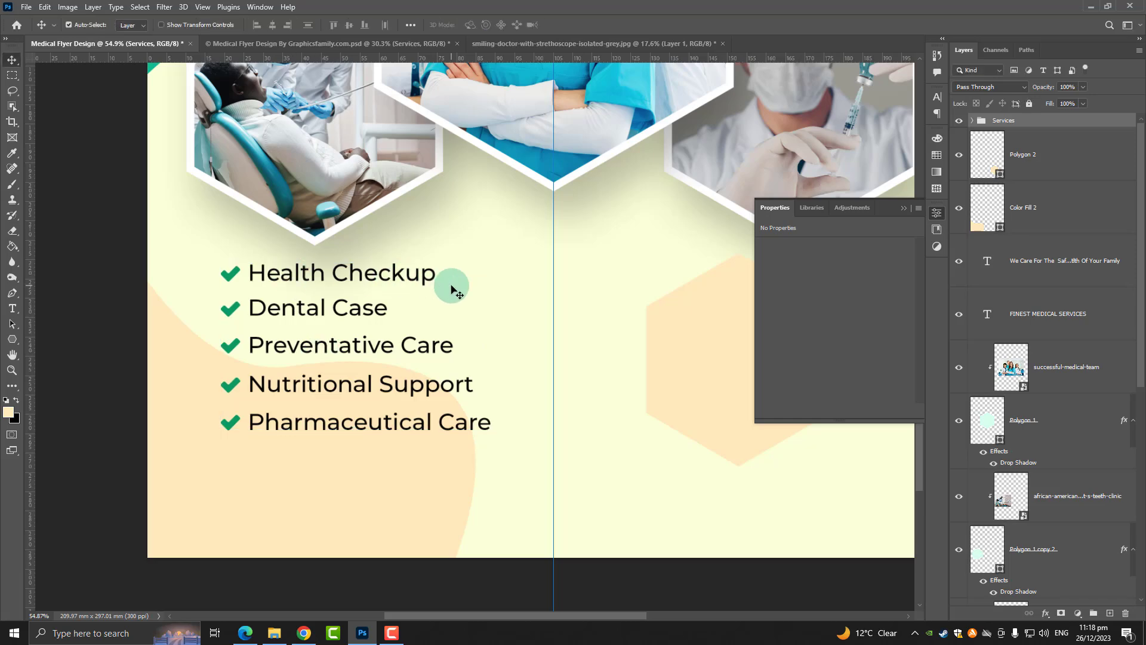
# - Paste in the Phone contact group with 'CONTACT FOR DETAILS'
pyautogui.hotkey('ctrl', 'v')
pyautogui.scroll(1, 451, 288)
pyautogui.scroll(1, 451, 287)
pyautogui.scroll(1, 452, 287)
# - Move the Phone group just below Pharmaceutical Care, accepting the missing-font warning
pyautogui.hotkey('ctrl', 't')
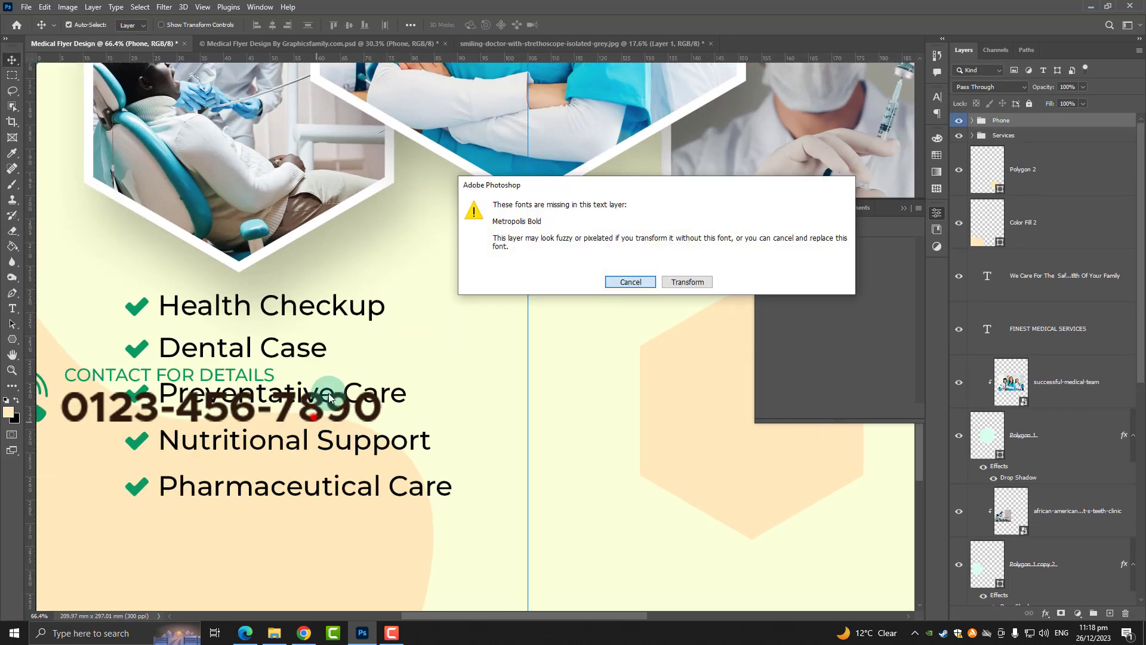
pyautogui.click(686, 282)
pyautogui.click(685, 283)
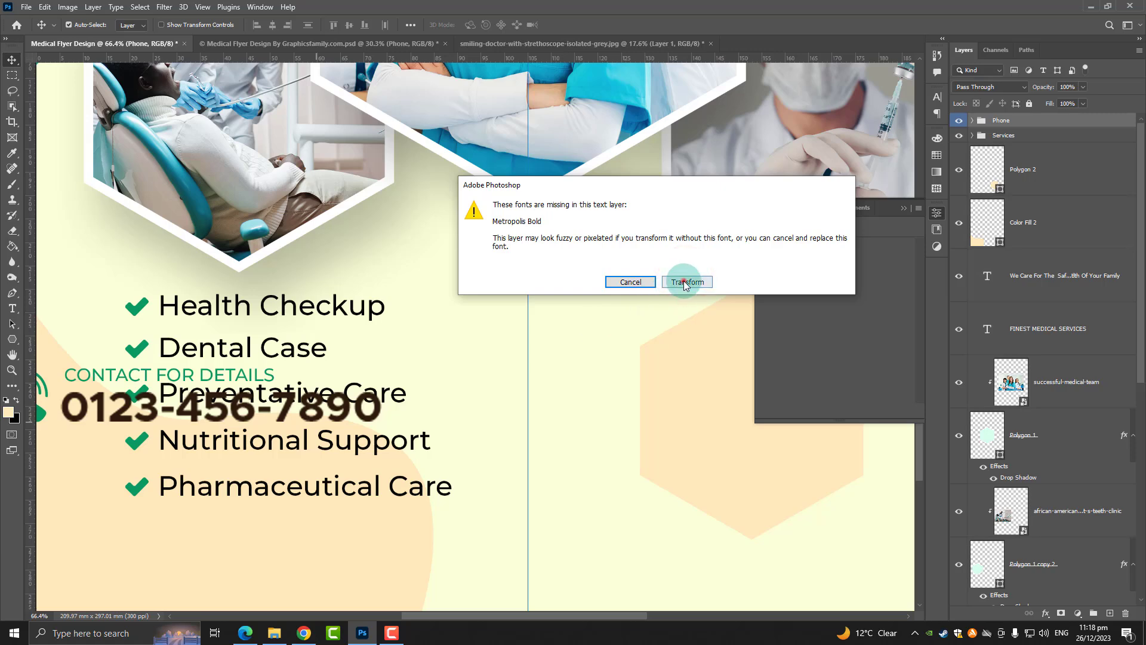
pyautogui.moveTo(274, 394); pyautogui.dragTo(366, 532)
pyautogui.moveTo(403, 484); pyautogui.dragTo(459, 367)
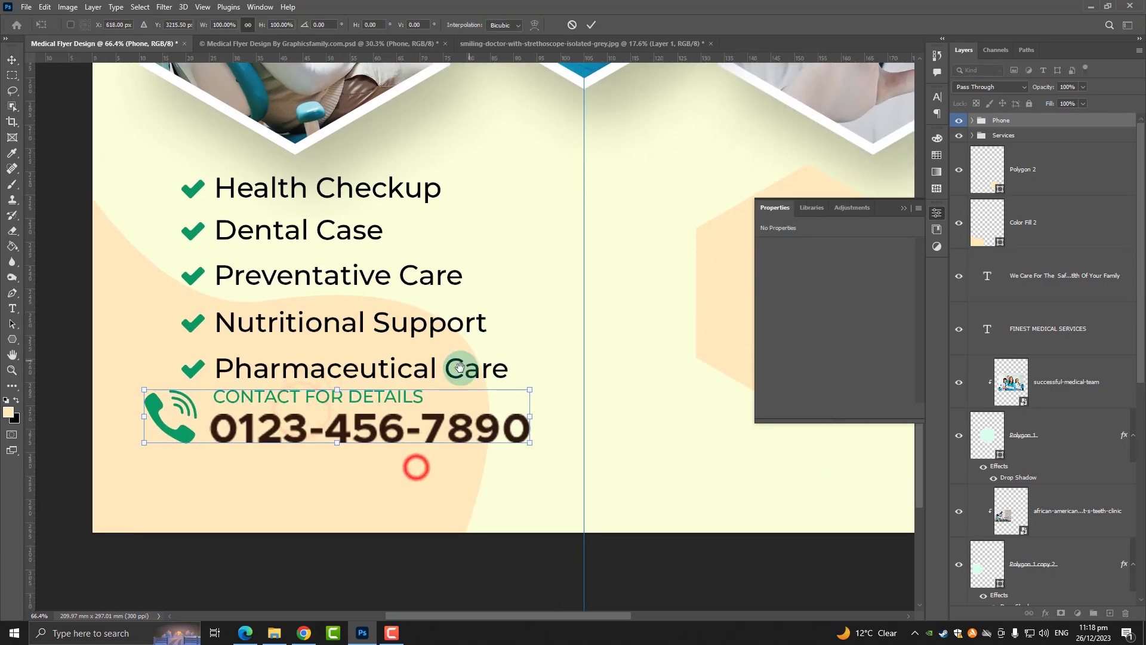
pyautogui.moveTo(364, 413)
pyautogui.mouseDown()
pyautogui.moveTo(381, 445)
pyautogui.moveTo(360, 445)
pyautogui.mouseUp()
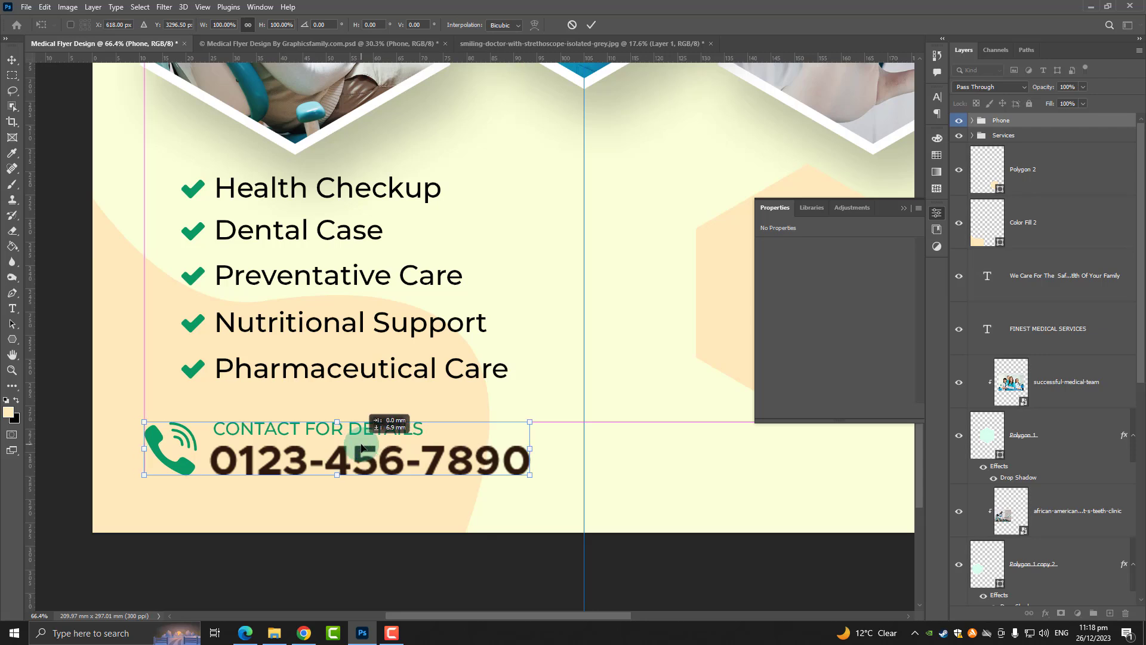
pyautogui.click(450, 468)
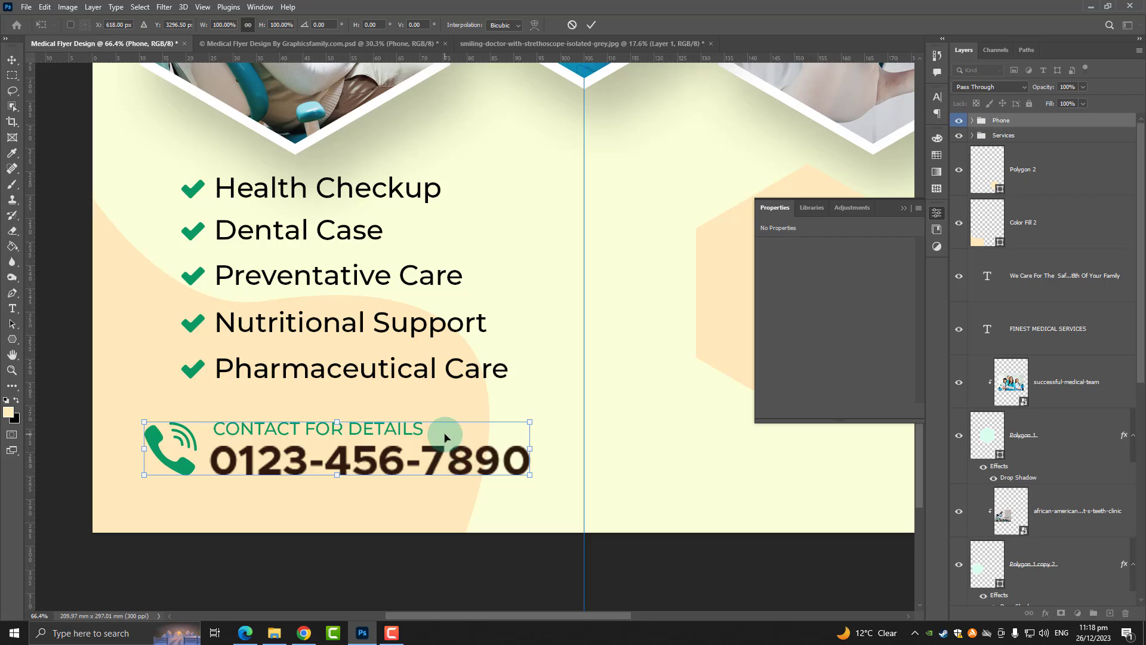
pyautogui.press('Return')
pyautogui.scroll(-5, 447, 436)
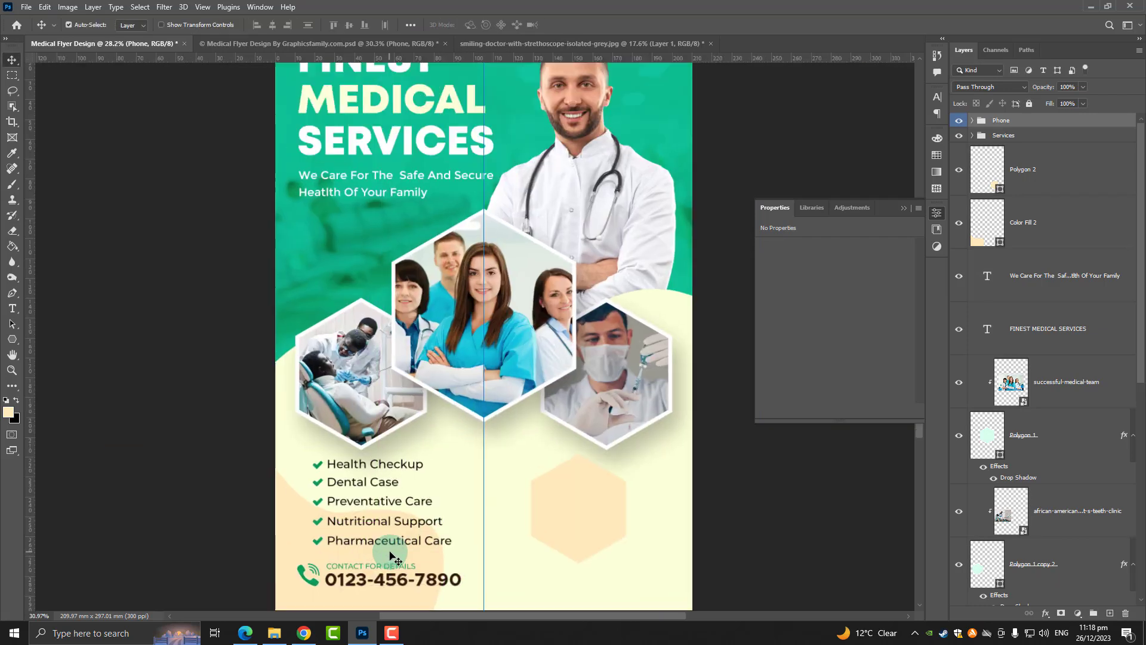
pyautogui.scroll(2, 391, 557)
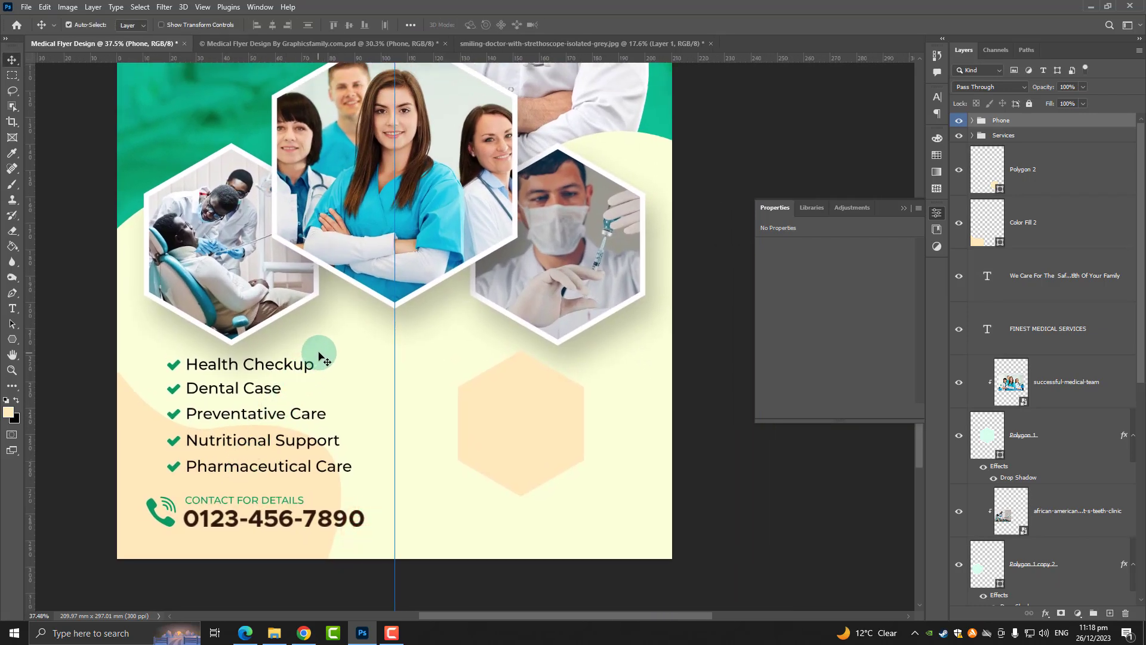
# - Paste the 24/7 hours and appointment text and begin transforming it
pyautogui.hotkey('ctrl', 'v')
pyautogui.scroll(1, 391, 422)
pyautogui.hotkey('ctrl', 't')
# - Drag the 24/7 HOURS OPEN, APPOINTMENT and website text onto the peach hexagon
pyautogui.moveTo(546, 472)
pyautogui.mouseDown()
pyautogui.moveTo(576, 522)
pyautogui.moveTo(593, 423)
pyautogui.mouseUp()
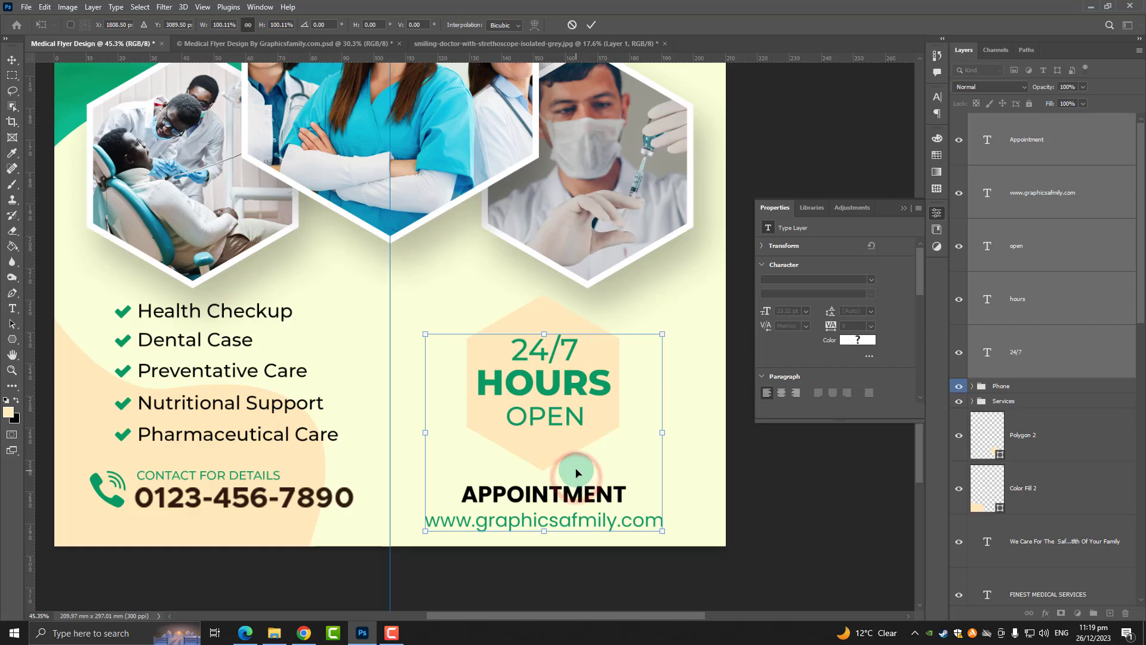
pyautogui.press('Return')
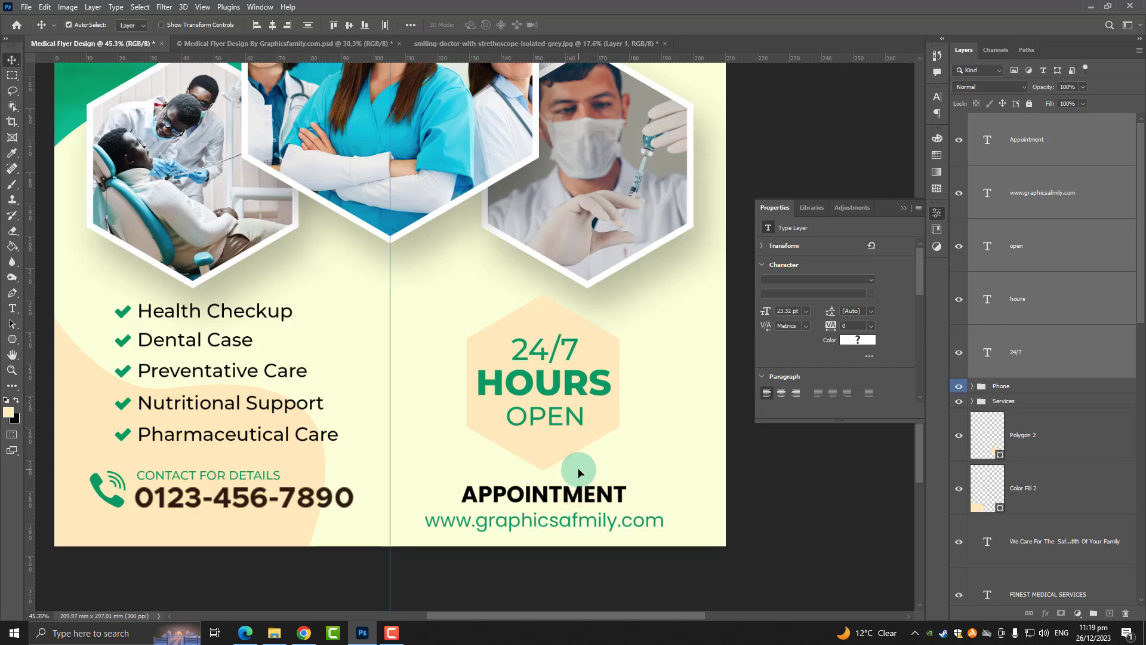
pyautogui.scroll(1, 584, 478)
# - Change the website address font family to Montserrat
pyautogui.click(12, 309)
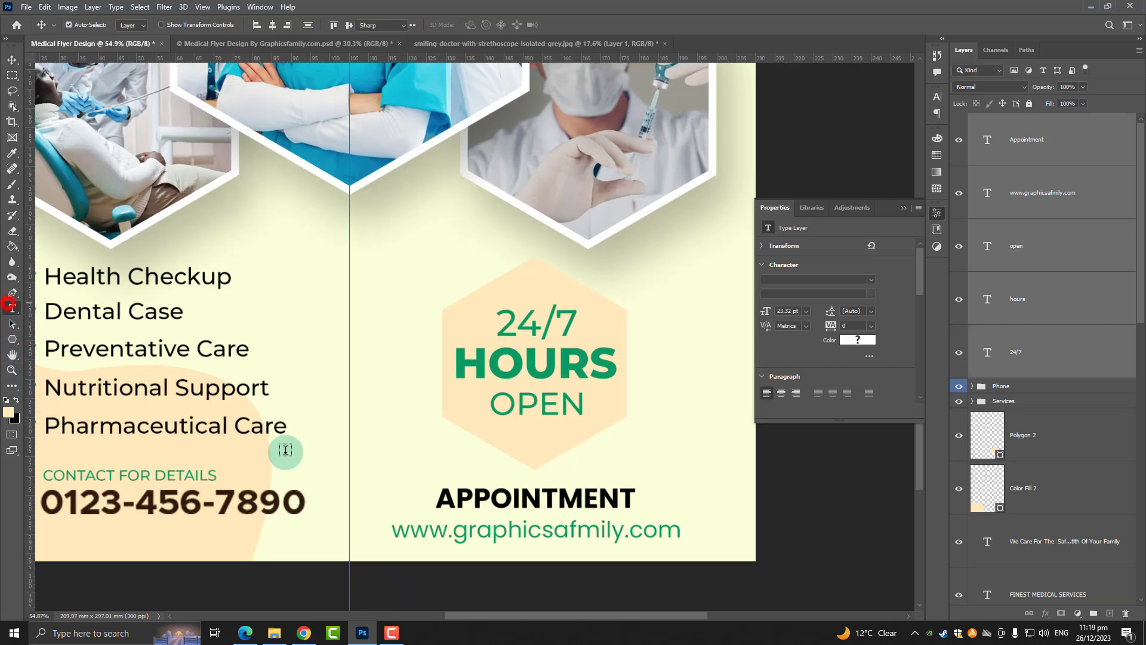
pyautogui.doubleClick(481, 532)
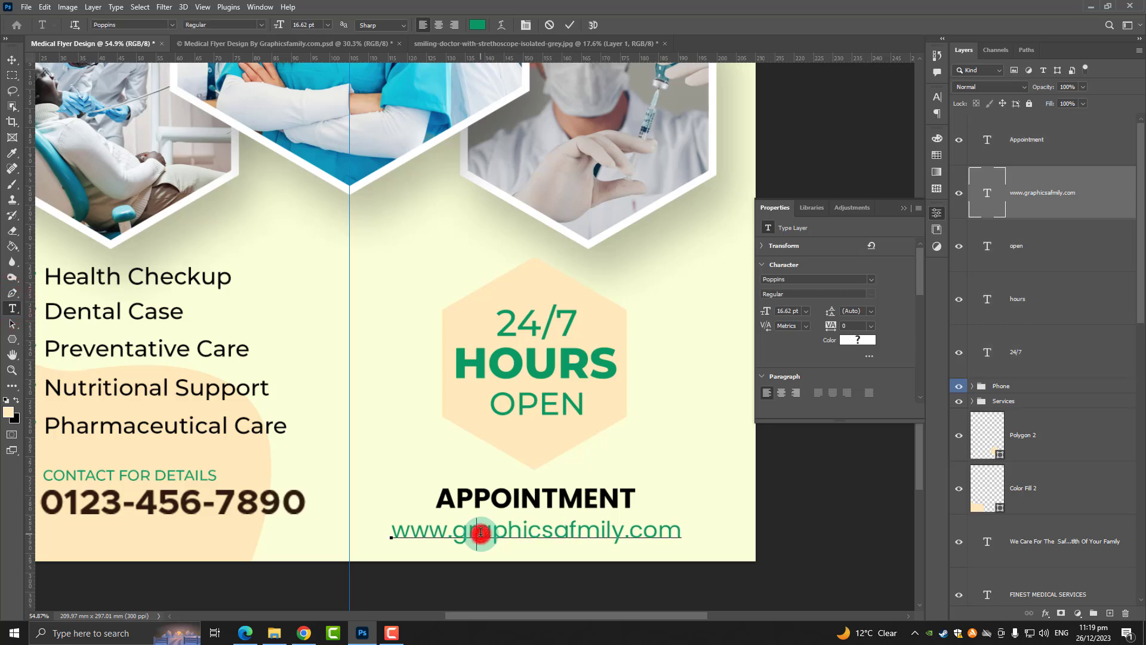
pyautogui.click(172, 25)
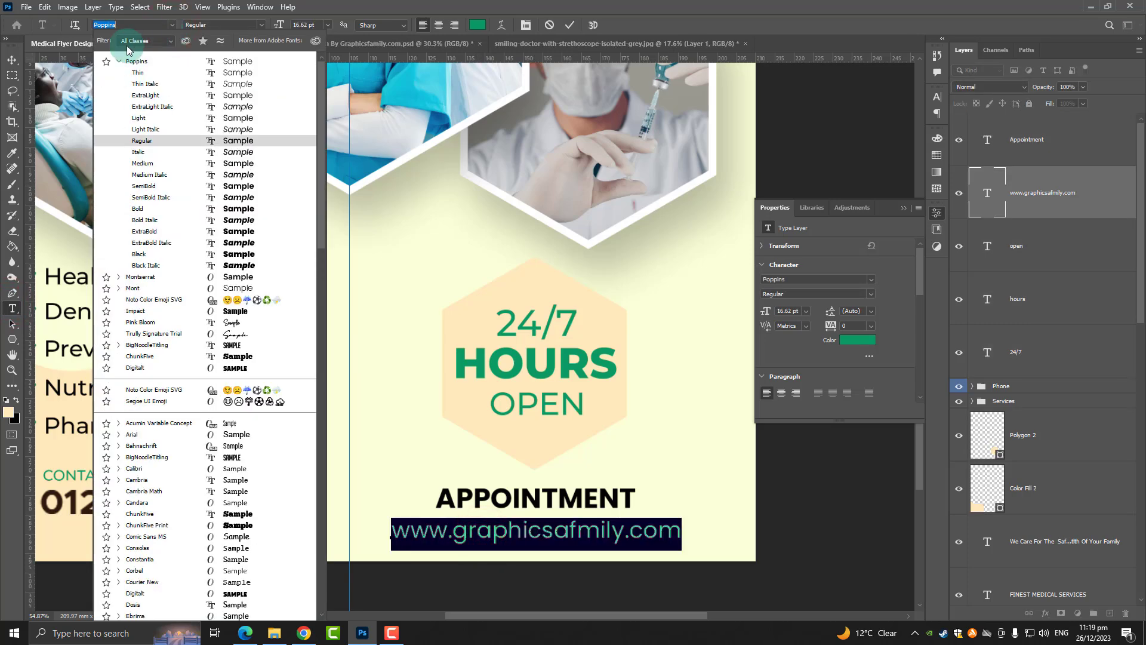
pyautogui.click(120, 62)
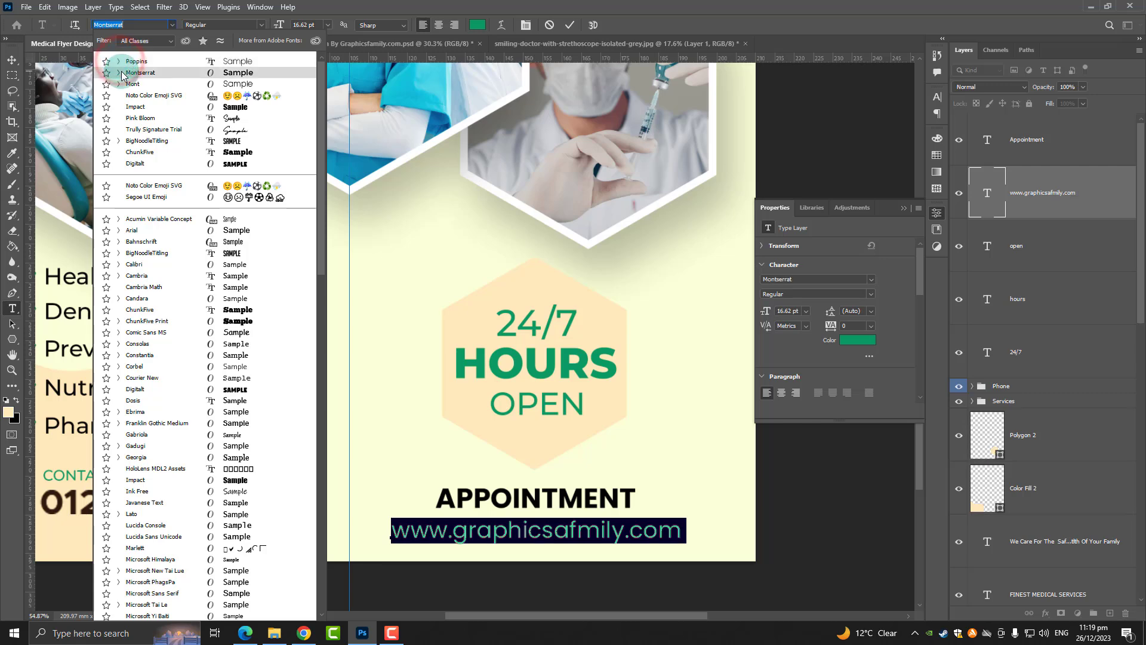
pyautogui.click(119, 72)
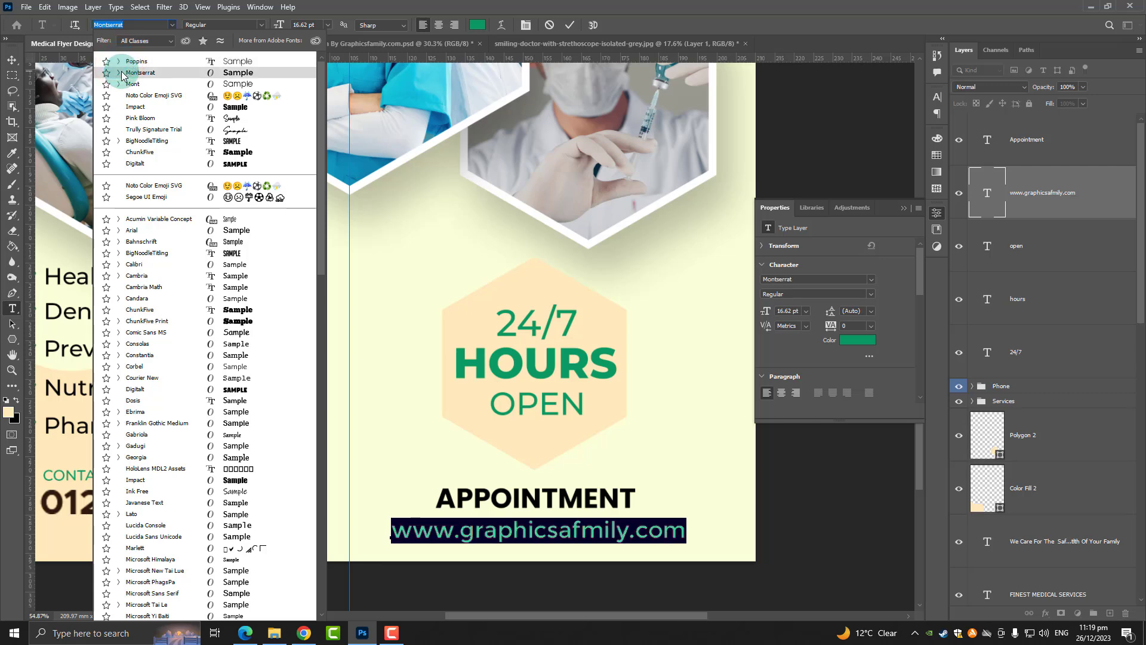
pyautogui.click(160, 83)
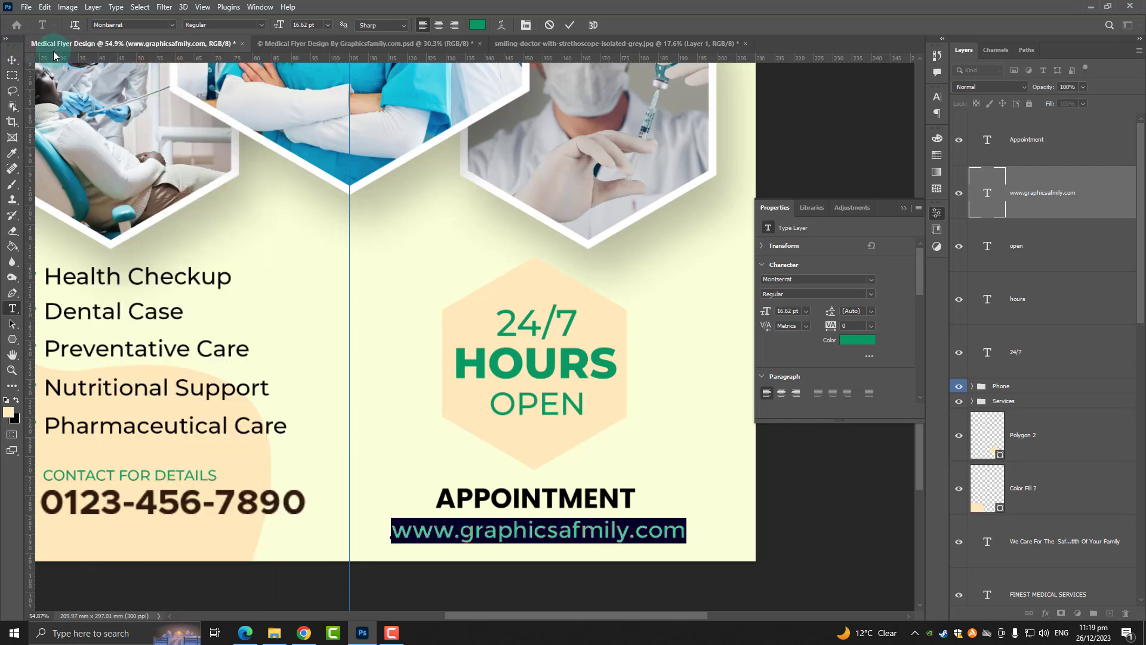
pyautogui.click(12, 60)
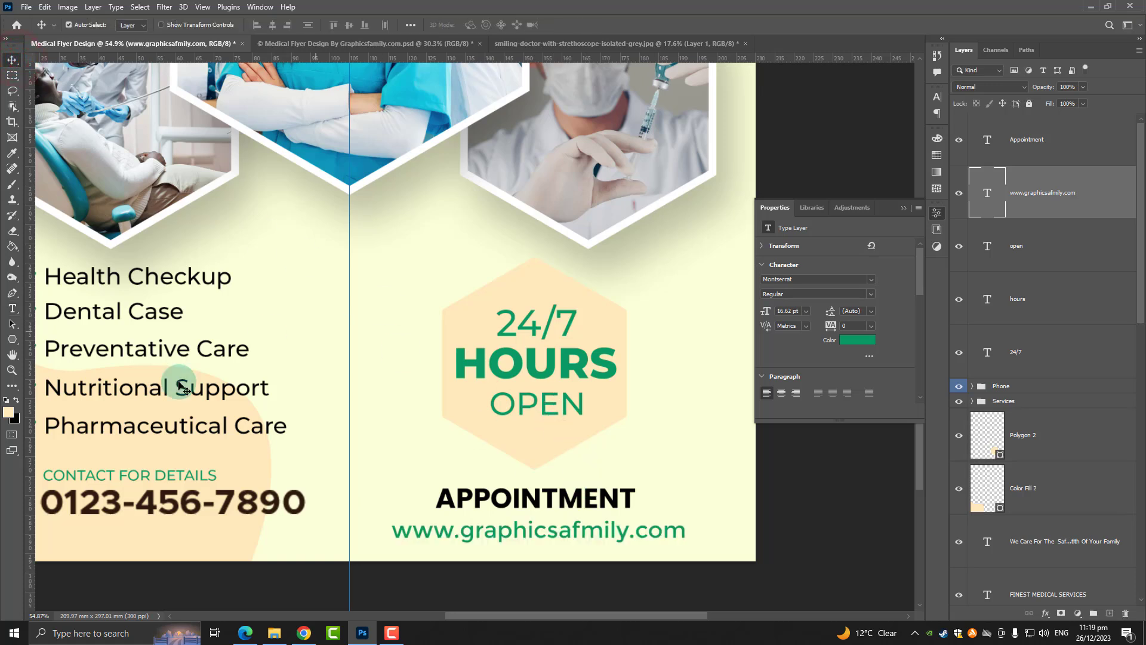
# - Set the website address weight to Montserrat Medium
pyautogui.click(12, 308)
pyautogui.tripleClick(494, 531)
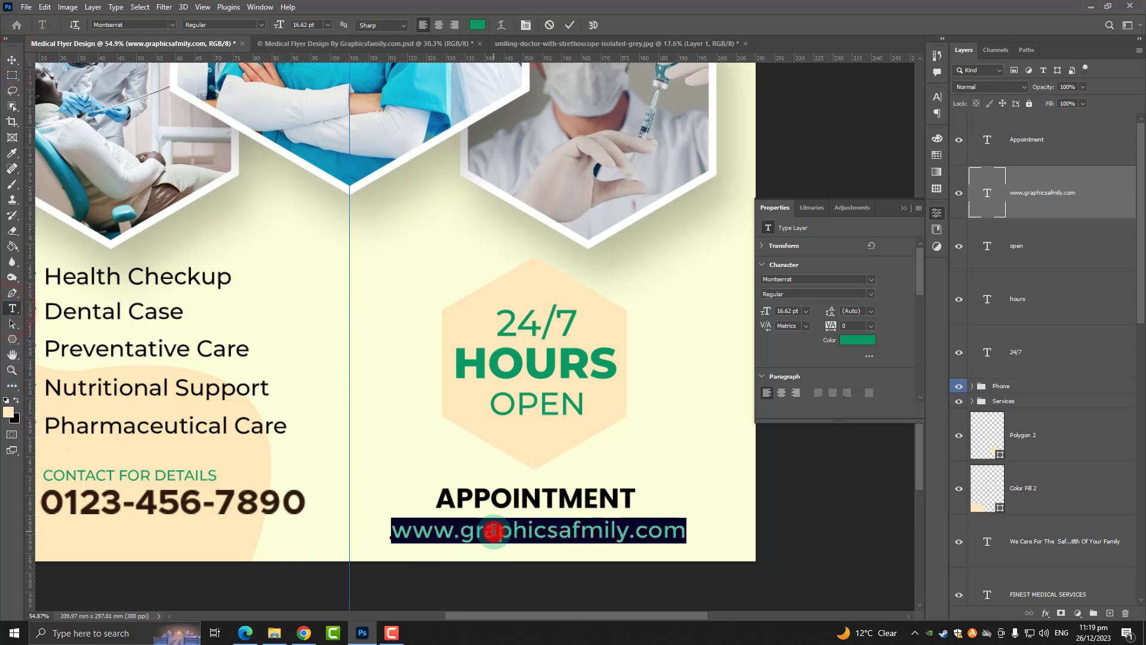
pyautogui.click(257, 25)
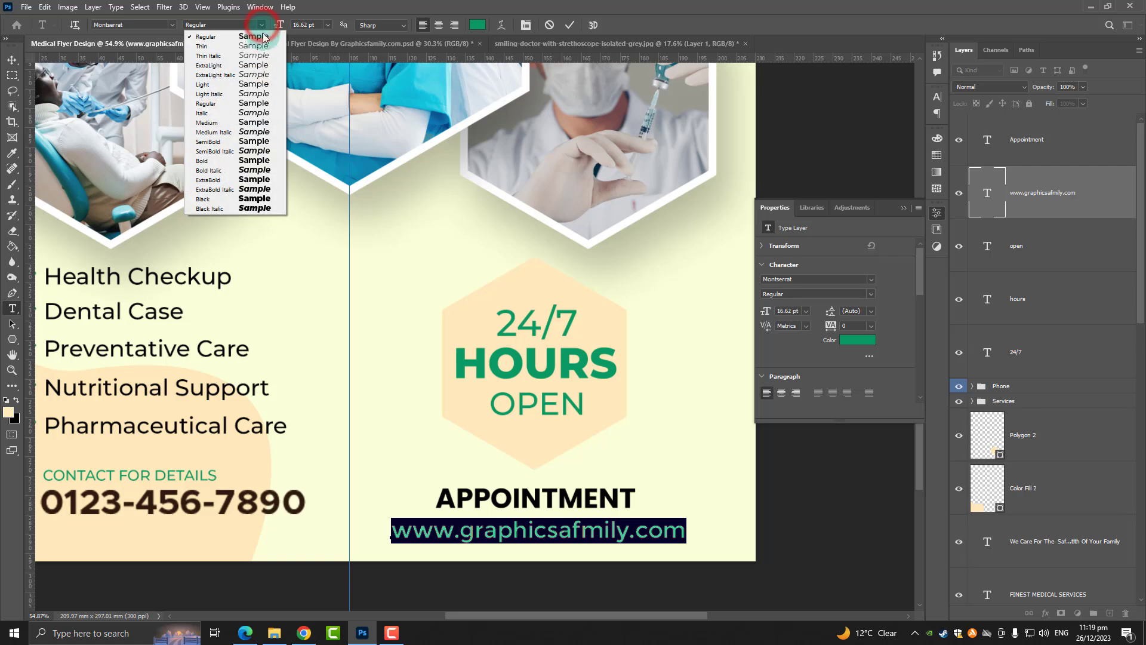
pyautogui.click(224, 108)
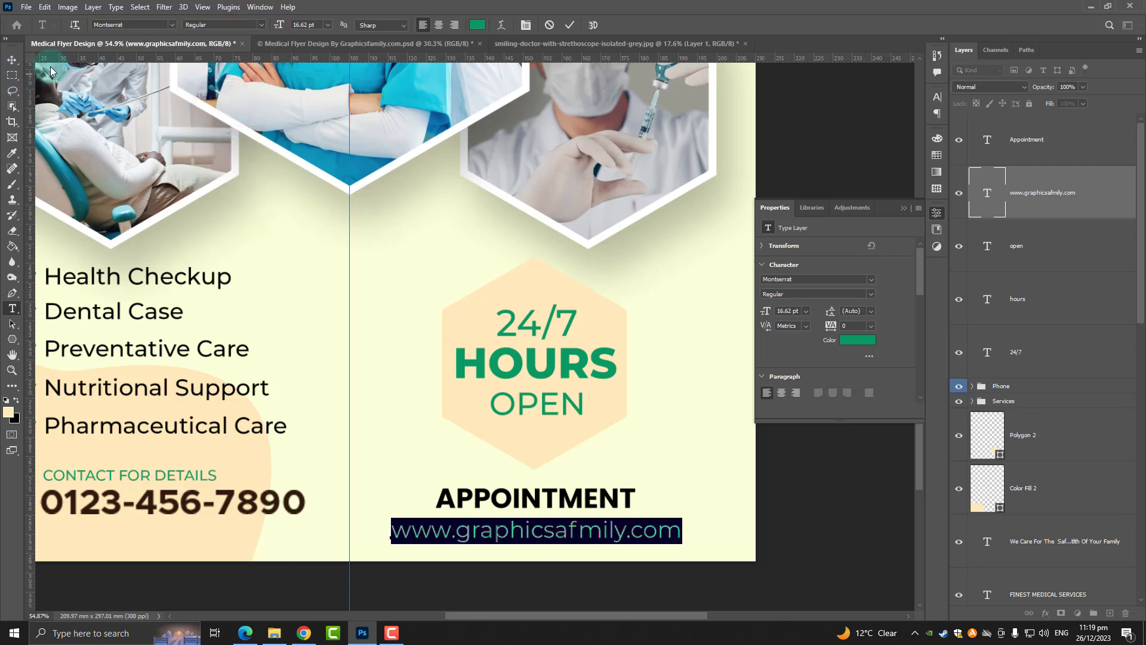
pyautogui.click(249, 26)
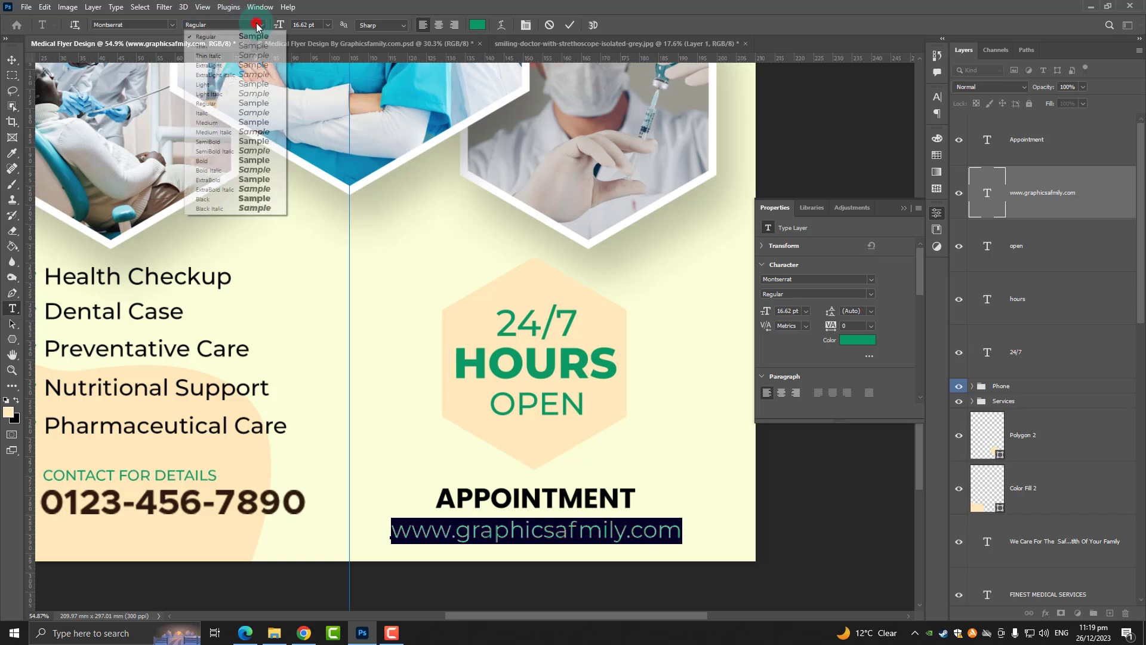
pyautogui.click(214, 121)
pyautogui.click(11, 60)
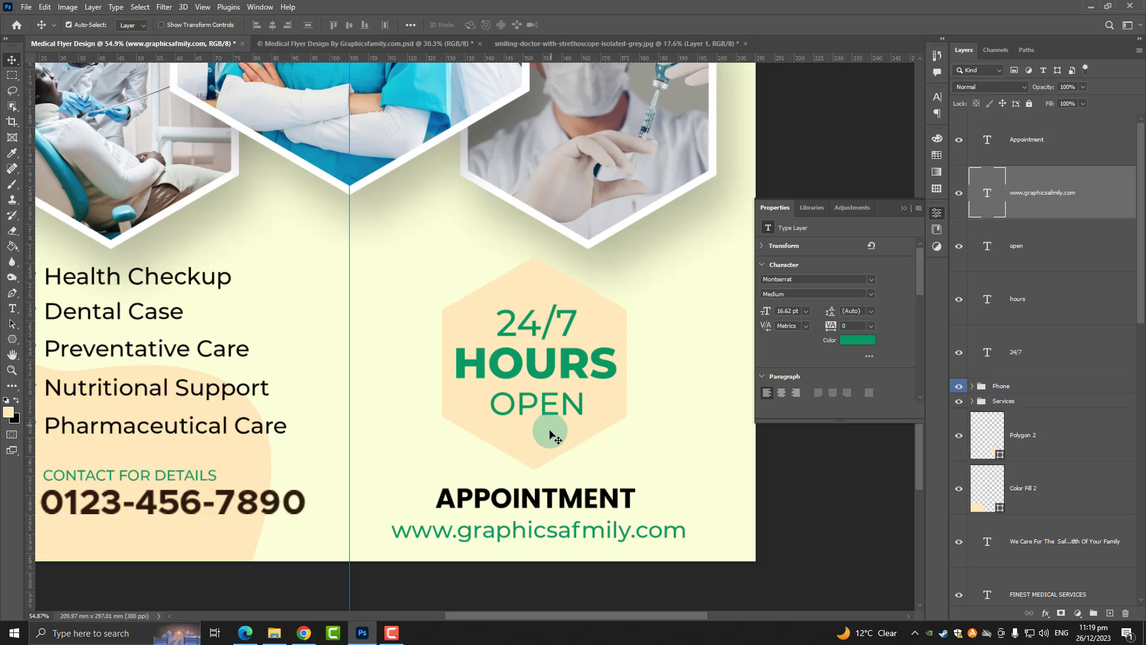
pyautogui.scroll(-1, 597, 453)
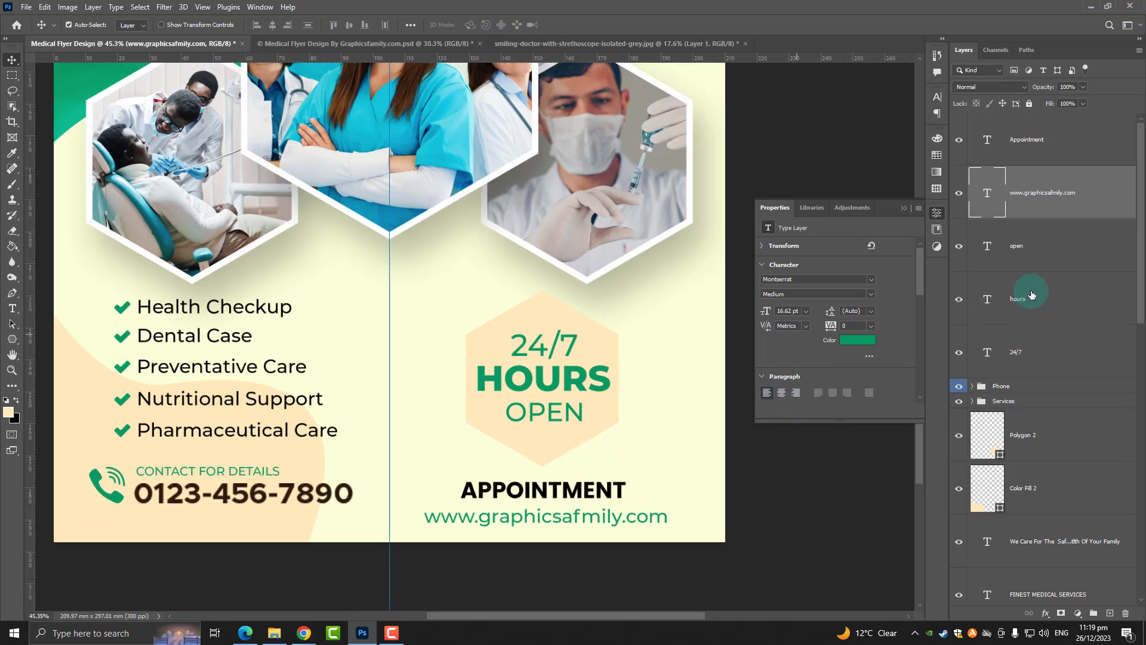
# - Scale down the peach hexagon with its 24/7, hours and open text, shifting it up-right
pyautogui.click(1014, 254)
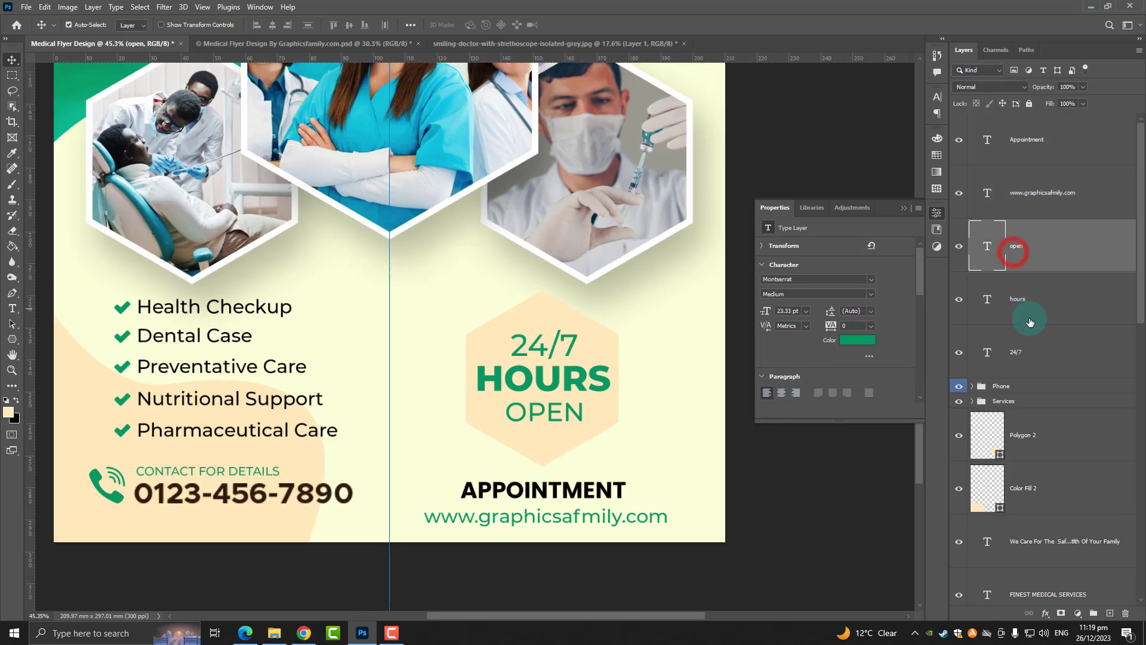
pyautogui.keyDown('shift'); pyautogui.click(1023, 352); pyautogui.keyUp('shift')
pyautogui.keyDown('ctrl'); pyautogui.click(1031, 444); pyautogui.keyUp('ctrl')
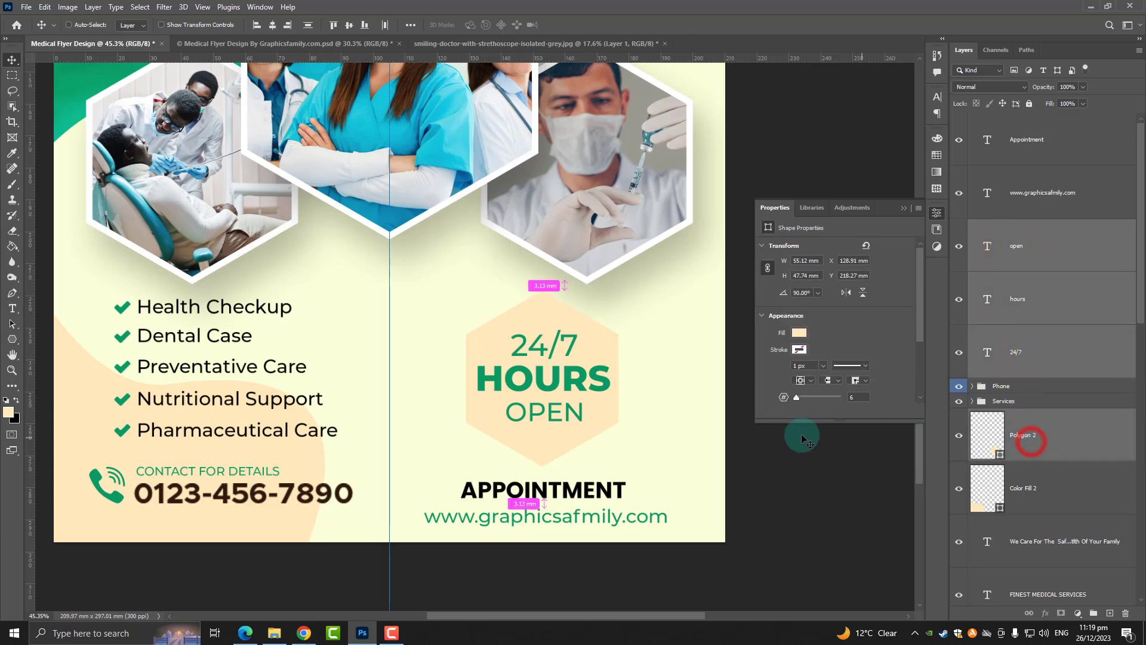
pyautogui.hotkey('ctrl', 't')
pyautogui.moveTo(618, 289); pyautogui.dragTo(604, 307)
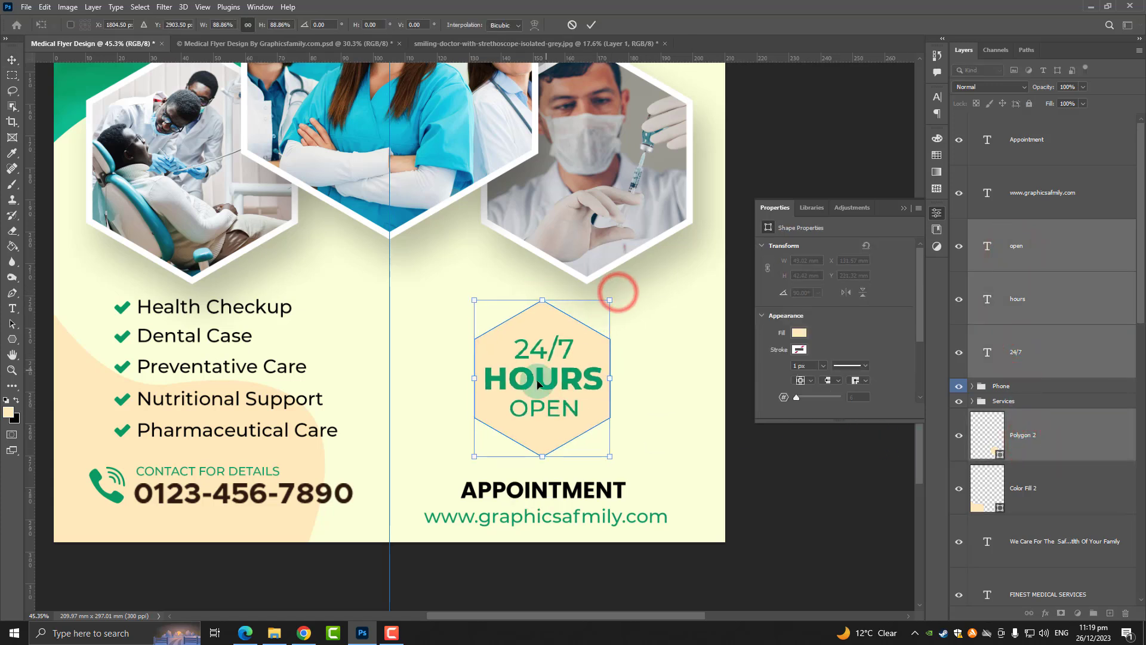
pyautogui.moveTo(533, 388); pyautogui.dragTo(549, 369)
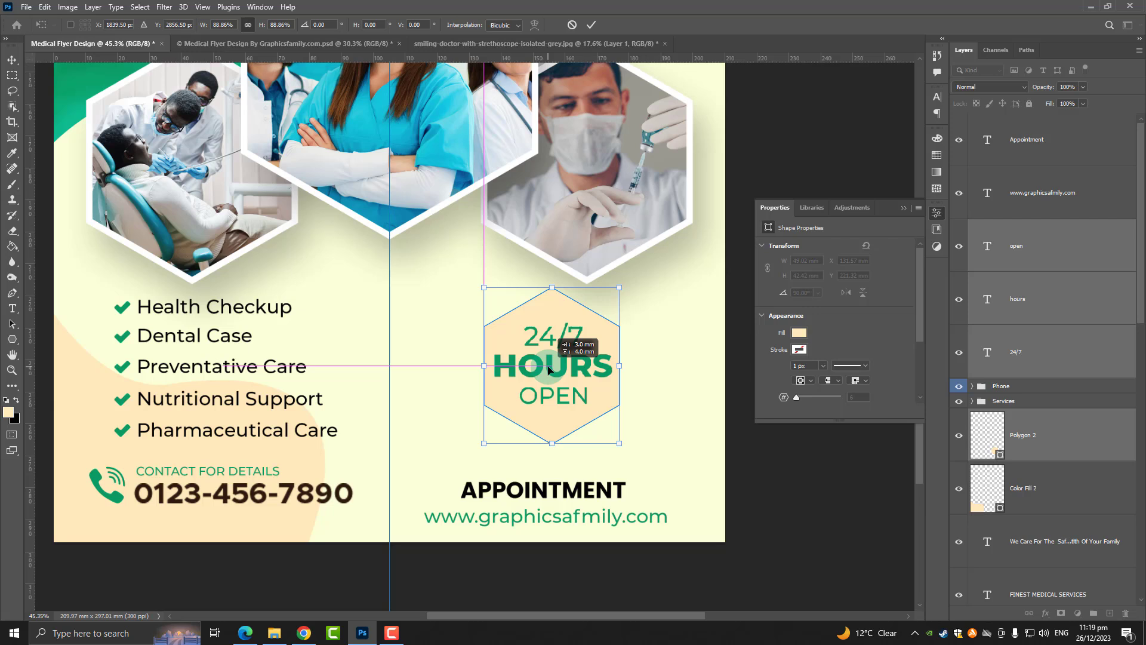
pyautogui.press('Return')
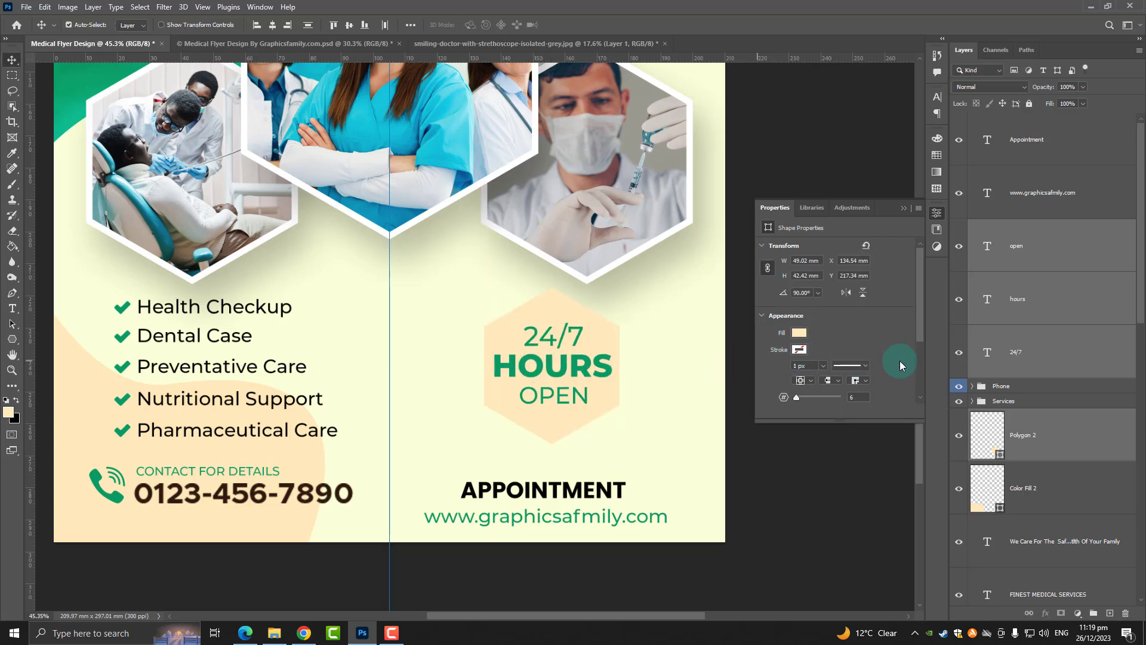
# - Raise the APPOINTMENT and website lines closer to the hexagon
pyautogui.click(1028, 197)
pyautogui.keyDown('ctrl'); pyautogui.click(1030, 159); pyautogui.keyUp('ctrl')
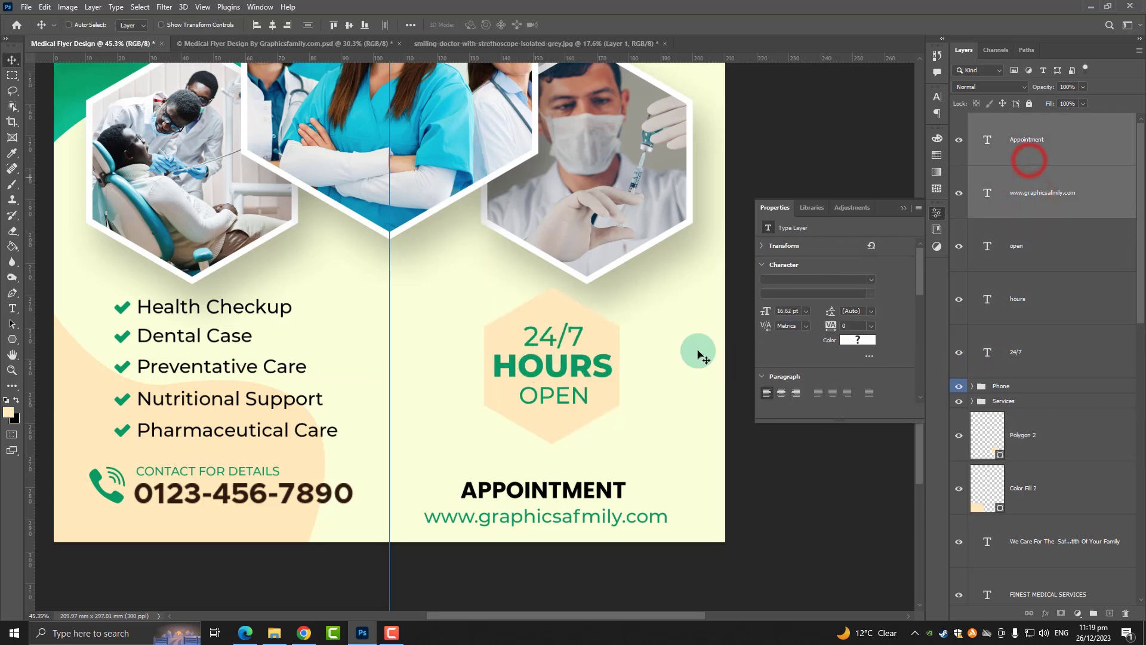
pyautogui.hotkey('ctrl', 't')
pyautogui.scroll(1, 525, 505)
pyautogui.moveTo(546, 506); pyautogui.dragTo(550, 459)
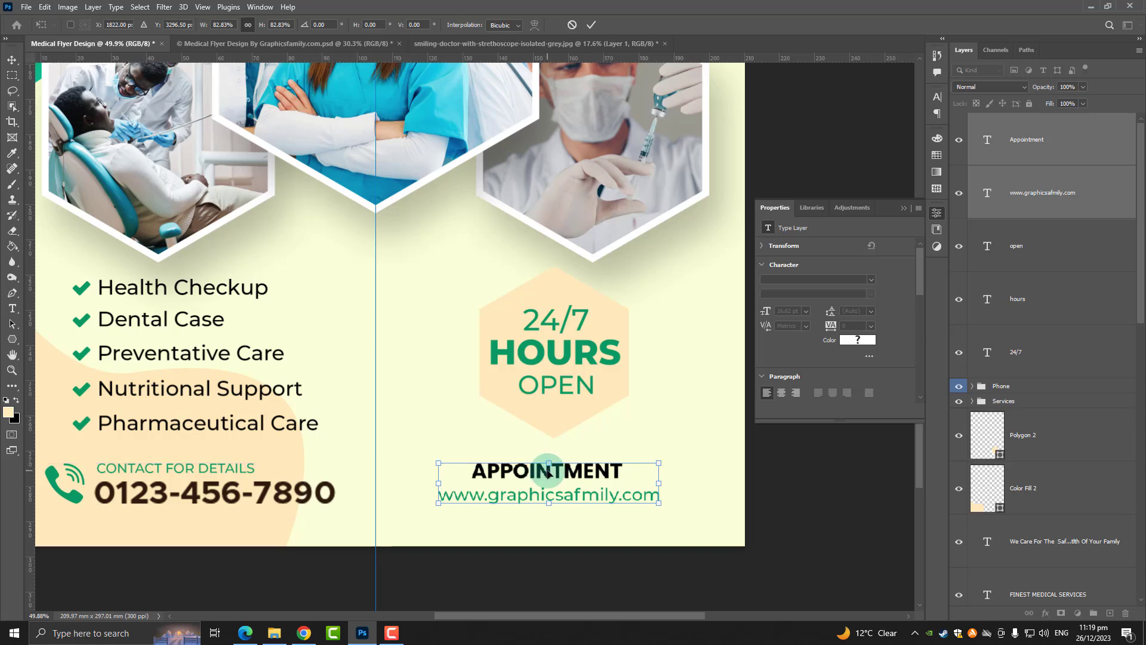
# - Commit the appointment lines' new position and fit the whole flyer in view
pyautogui.press('Return')
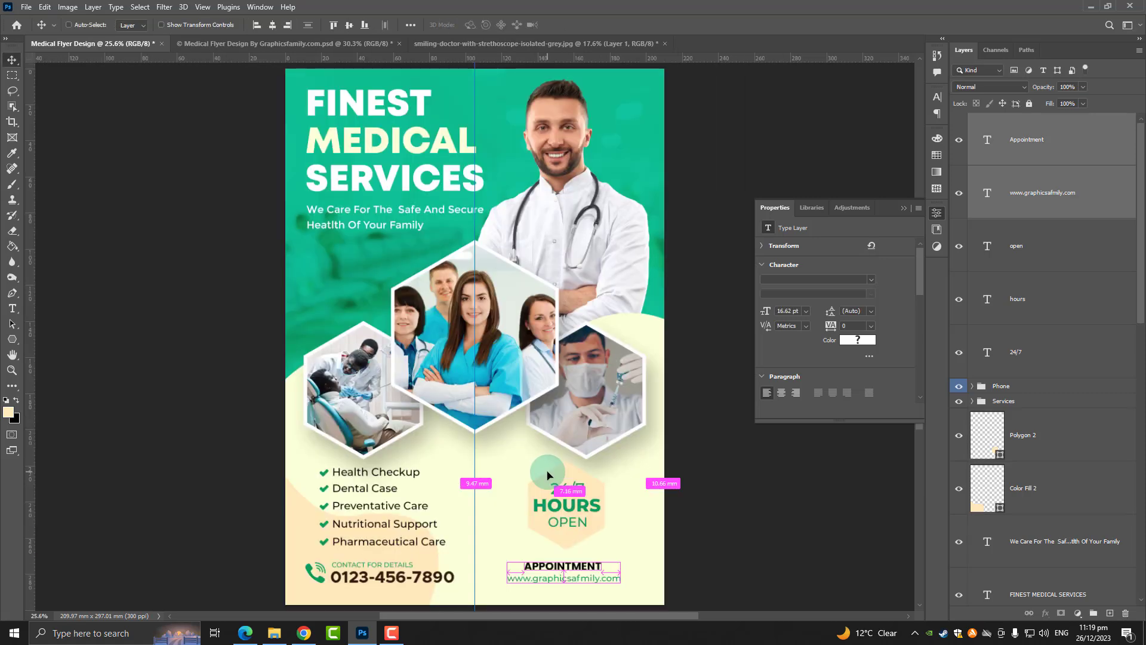
pyautogui.hotkey('ctrl', '0')
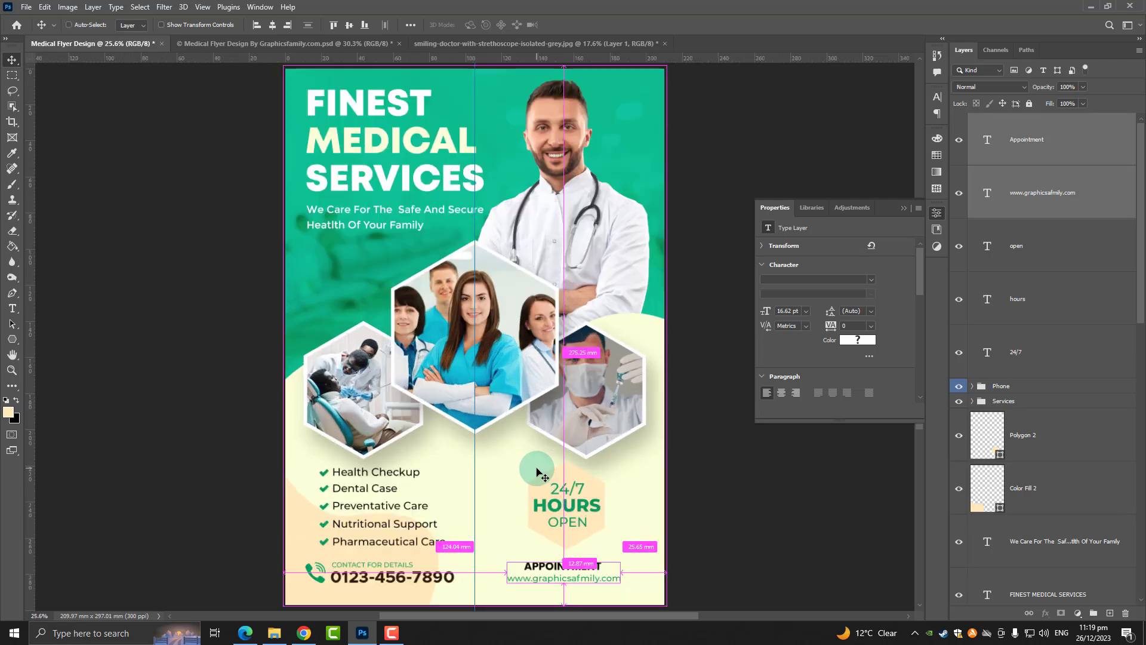
pyautogui.scroll(1, 538, 472)
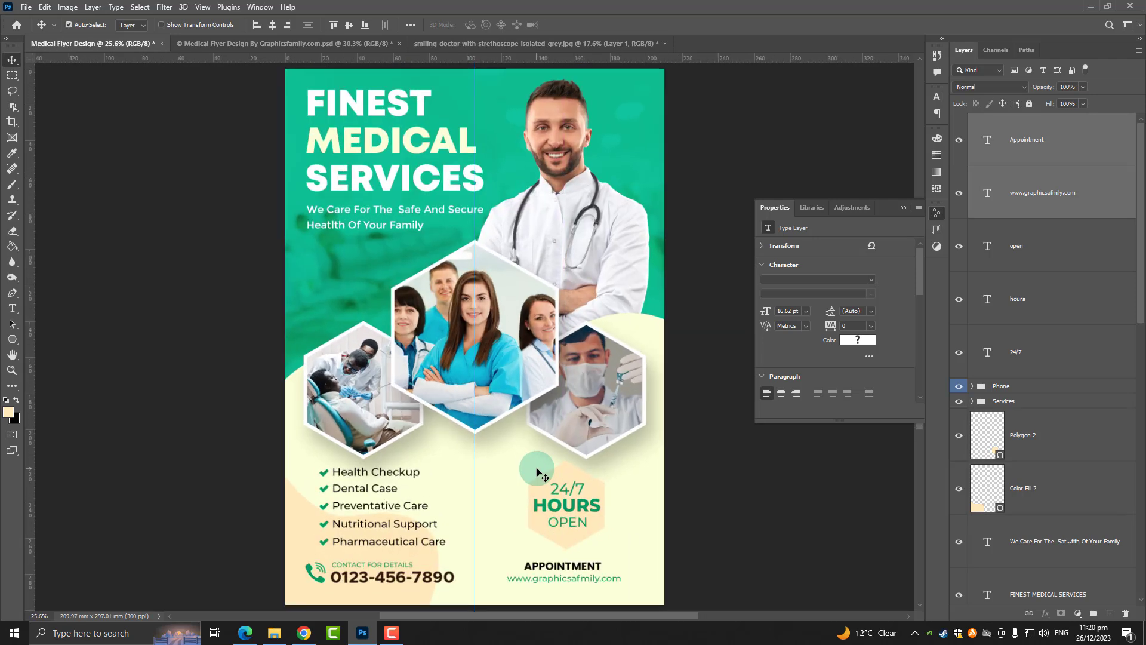